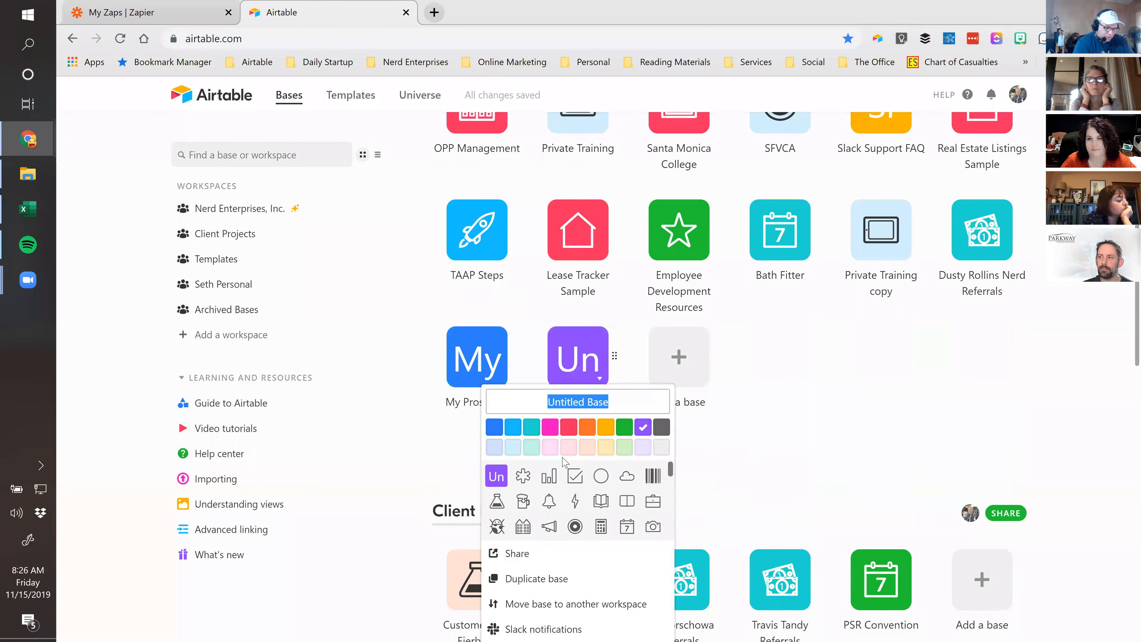
# Name the new Airtable base 'Zapier Intro', open it, then return to Zapier's ZIWS Demo Folder
pyautogui.write('ZZZa')
pyautogui.press('BackSpace')
pyautogui.press('BackSpace')
pyautogui.press('BackSpace')
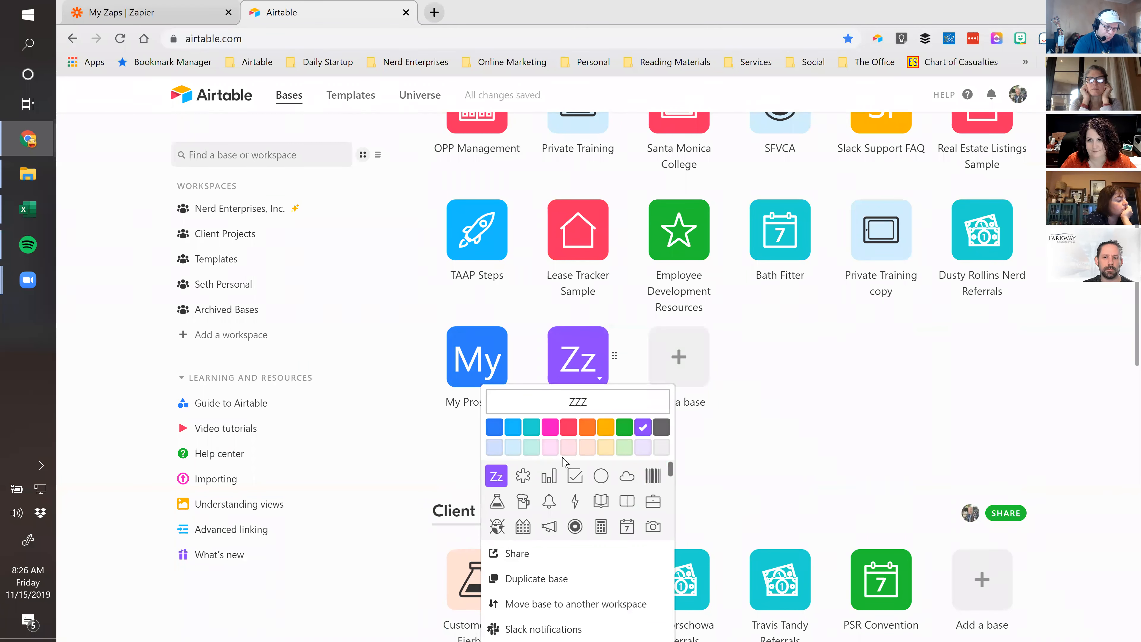
pyautogui.write('apier Intro')
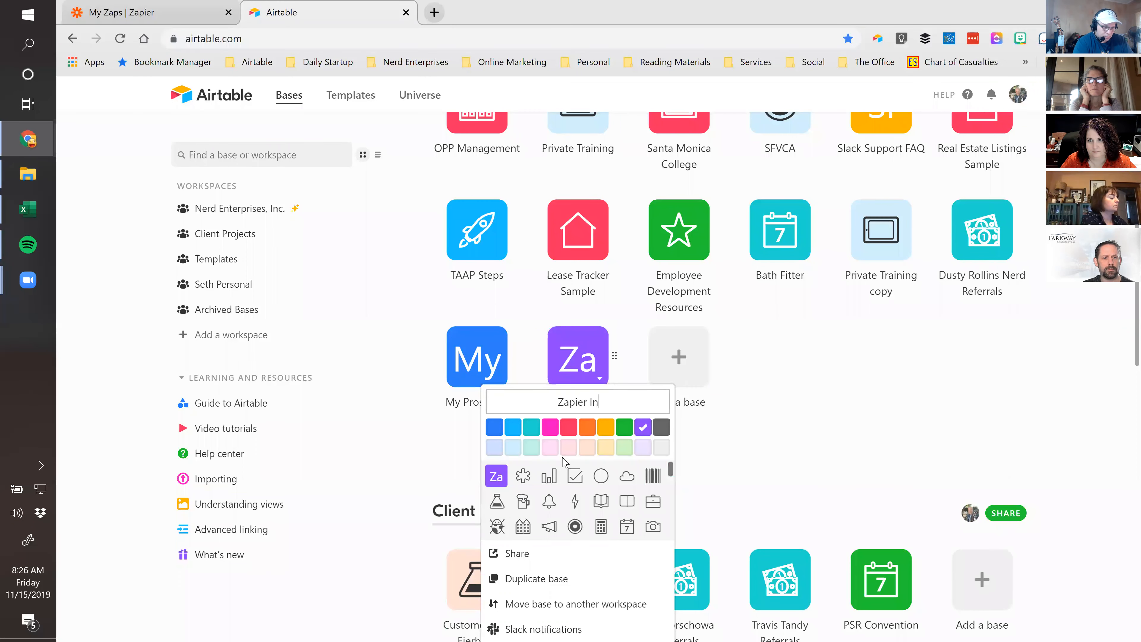
pyautogui.press('Return')
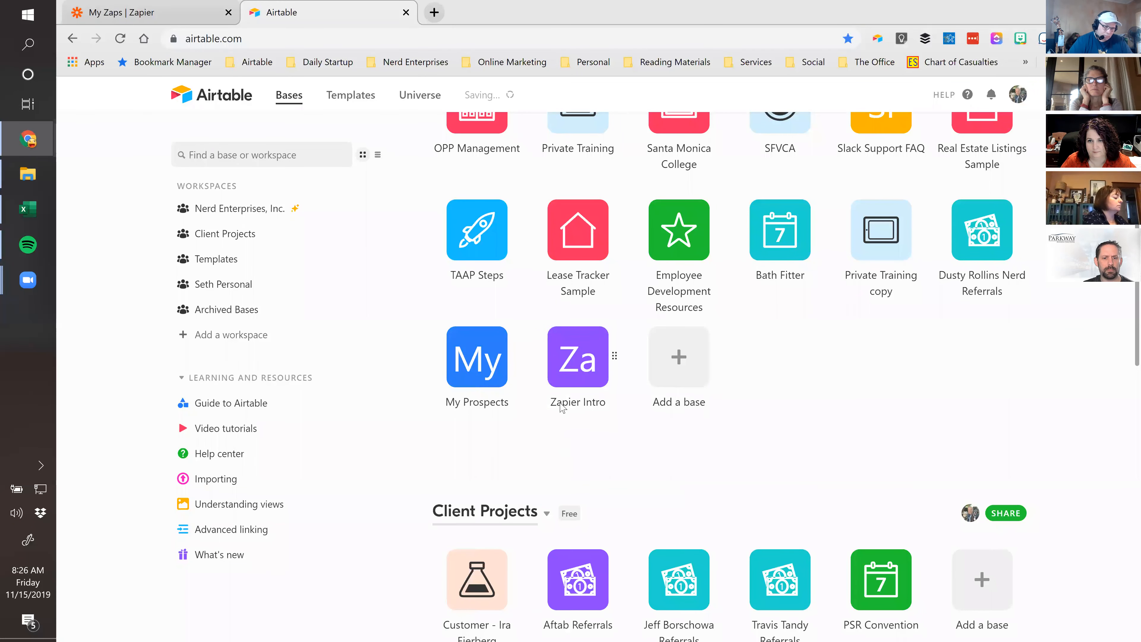
pyautogui.click(564, 407)
pyautogui.click(181, 12)
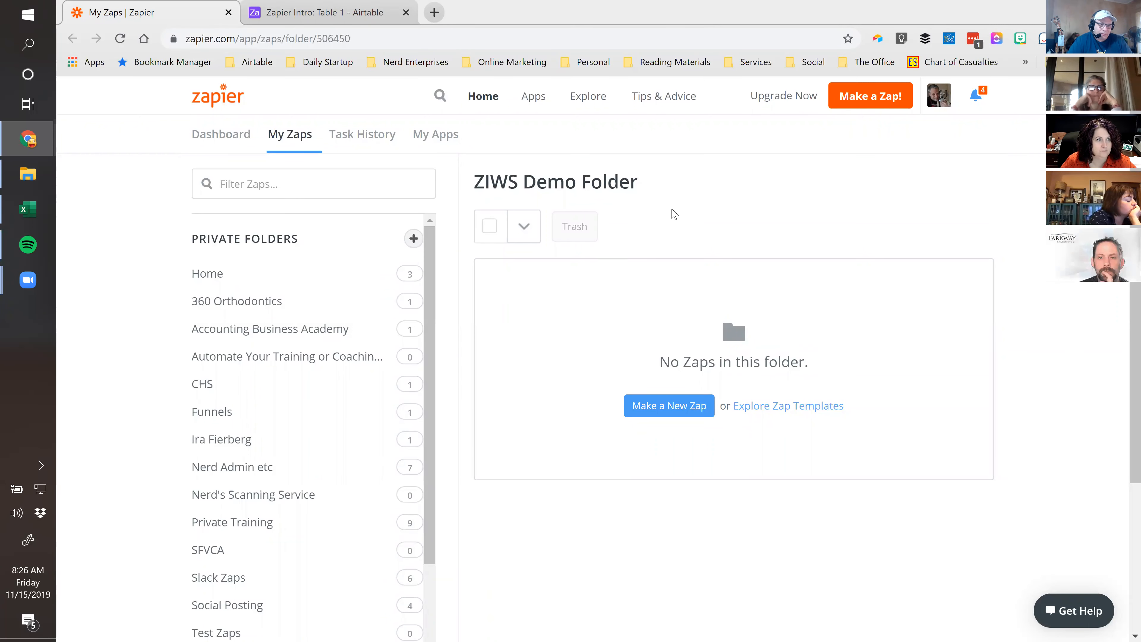
# Highlight the empty ZIWS Demo Folder heading, then go back to the Zapier Intro base's Table 1
pyautogui.moveTo(450, 185); pyautogui.dragTo(638, 184)
pyautogui.scroll(-5, 230, 452)
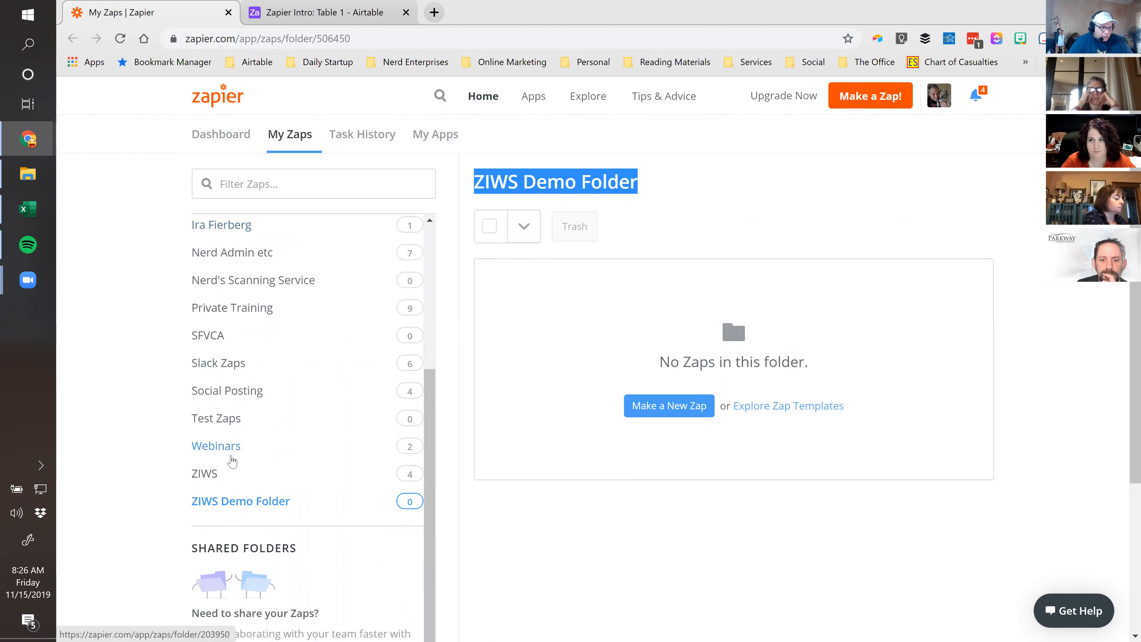
pyautogui.scroll(5, 229, 463)
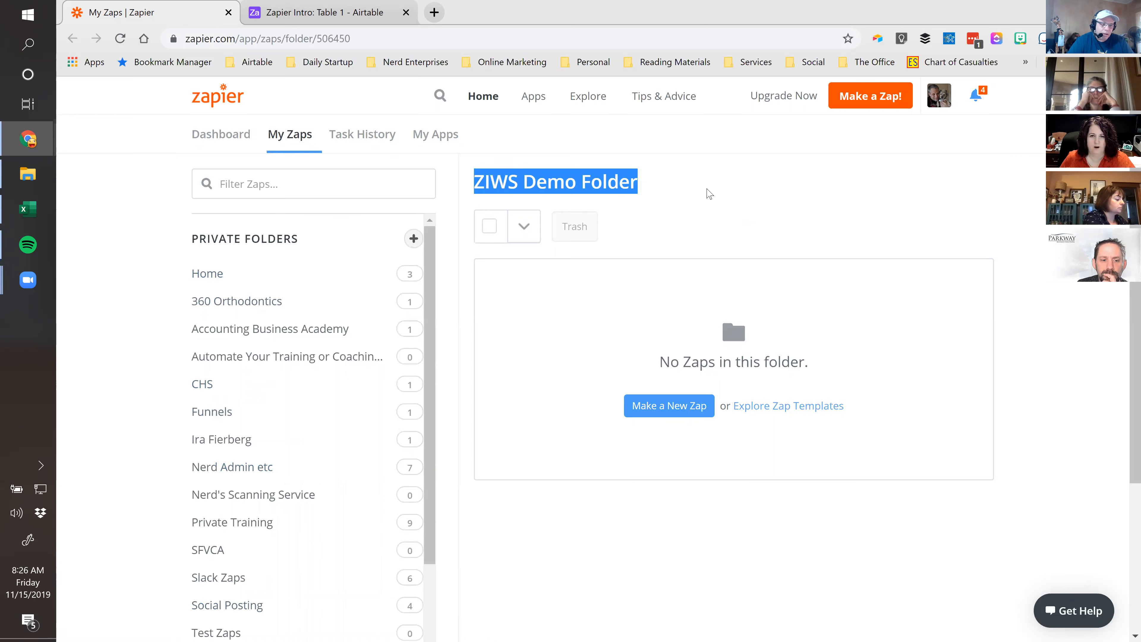
pyautogui.click(678, 185)
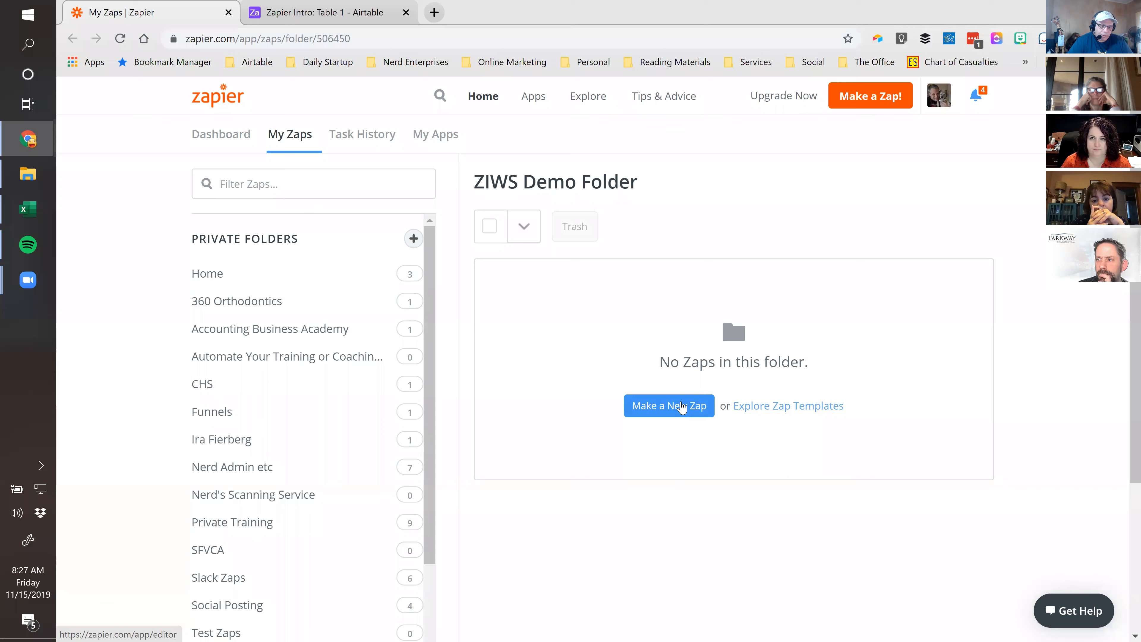
pyautogui.click(318, 15)
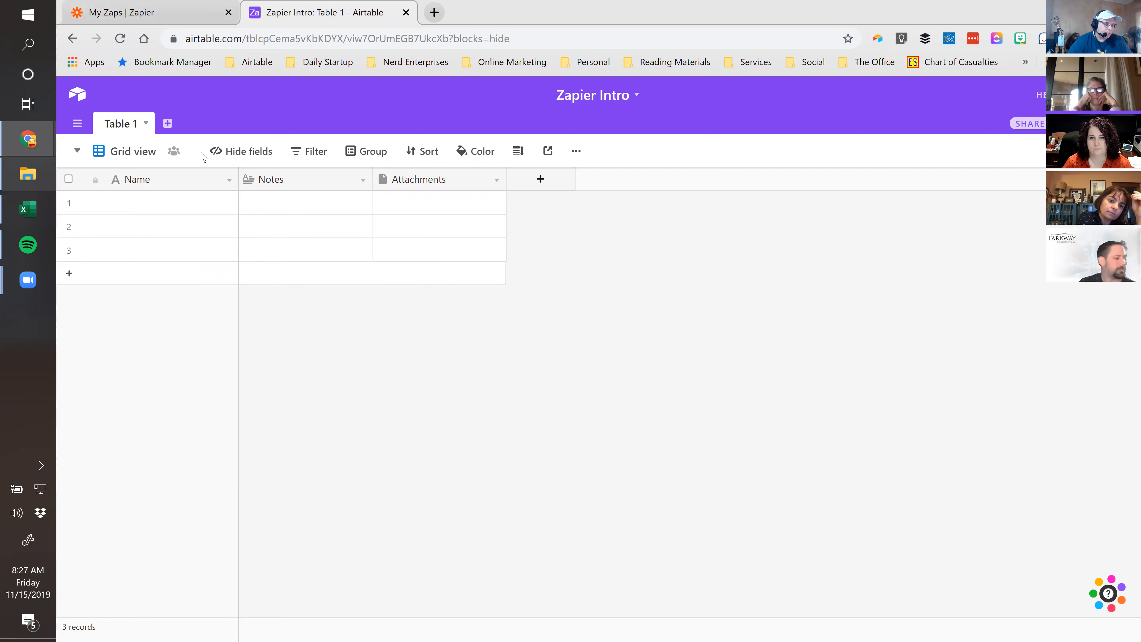
# Insert a new field named Email to the left of Notes
pyautogui.click(189, 184)
pyautogui.click(257, 206)
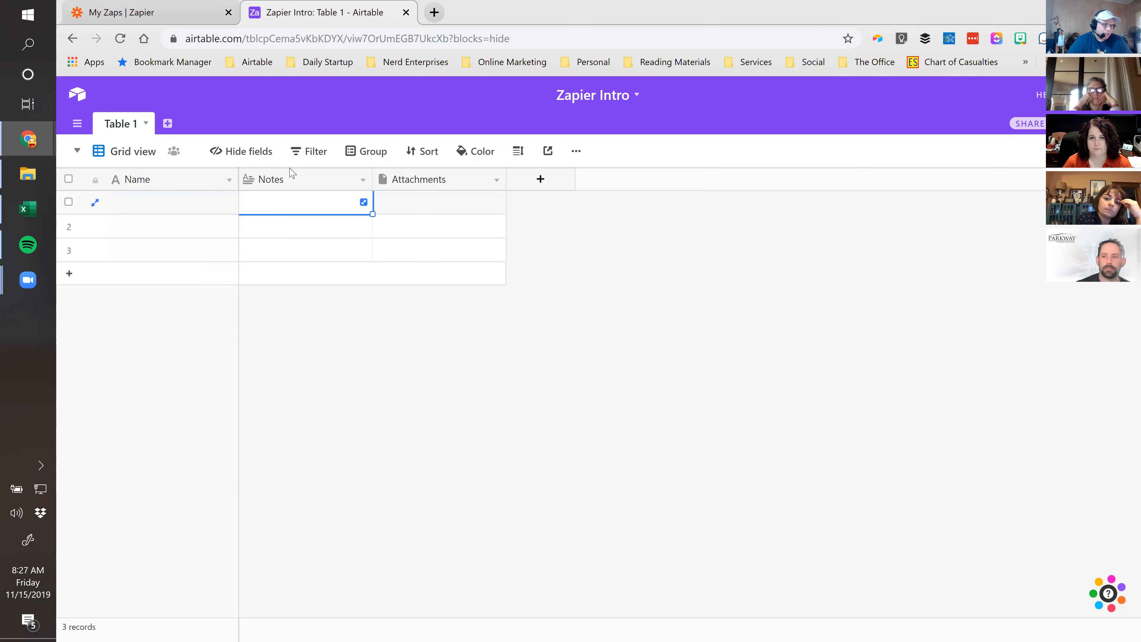
pyautogui.rightClick(291, 173)
pyautogui.click(289, 303)
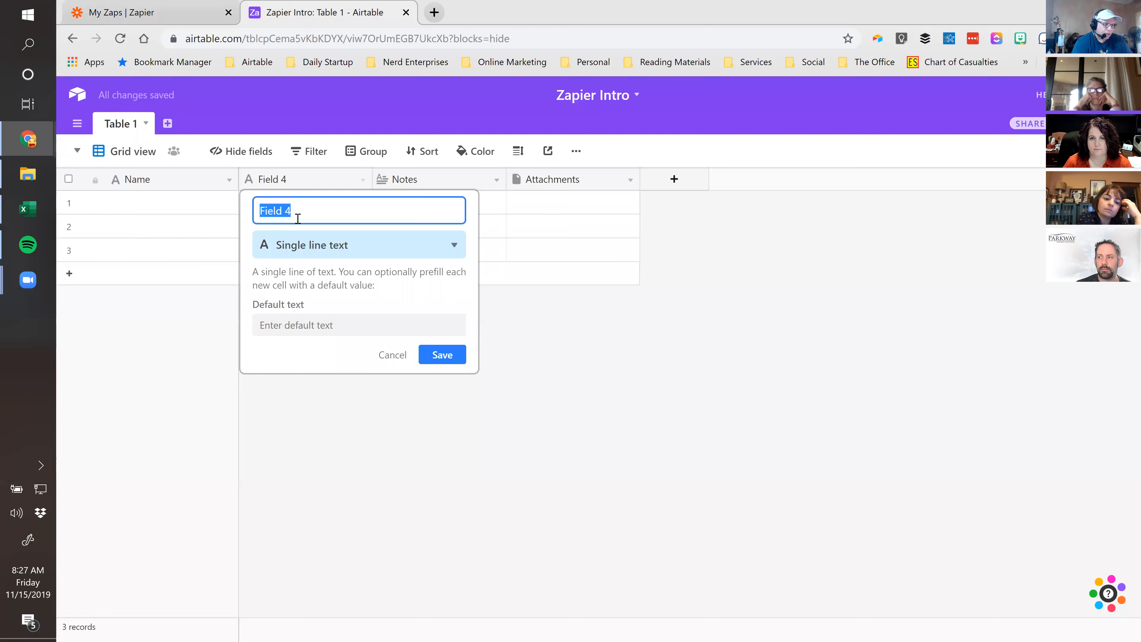
pyautogui.write('Email')
pyautogui.press('Return')
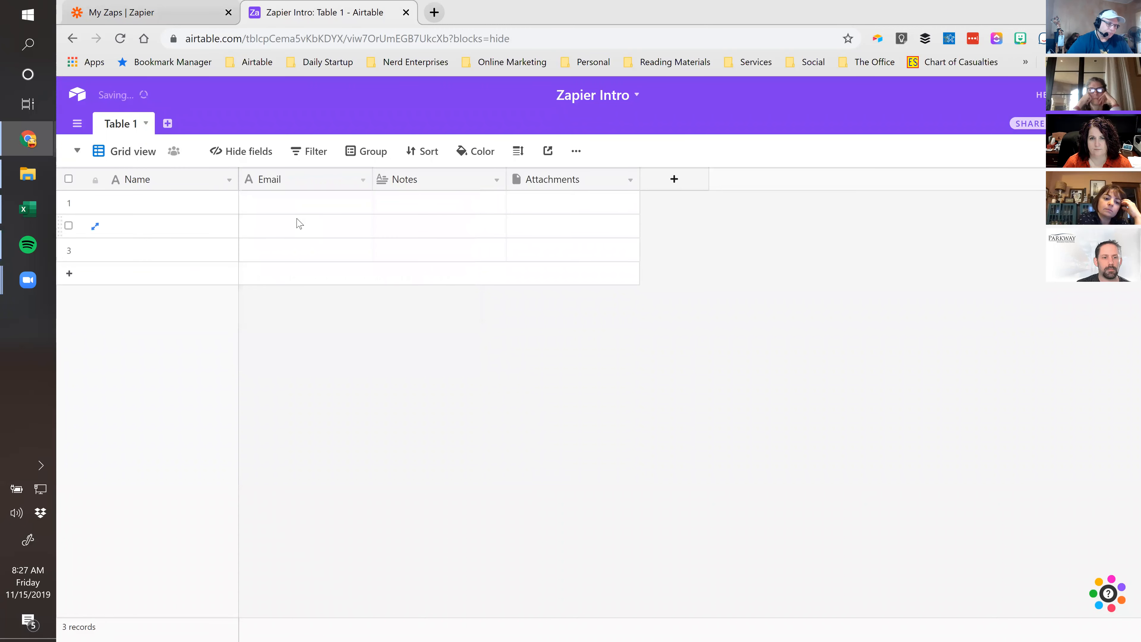
# Insert a Phone field of type Phone number to the left of Notes
pyautogui.rightClick(420, 181)
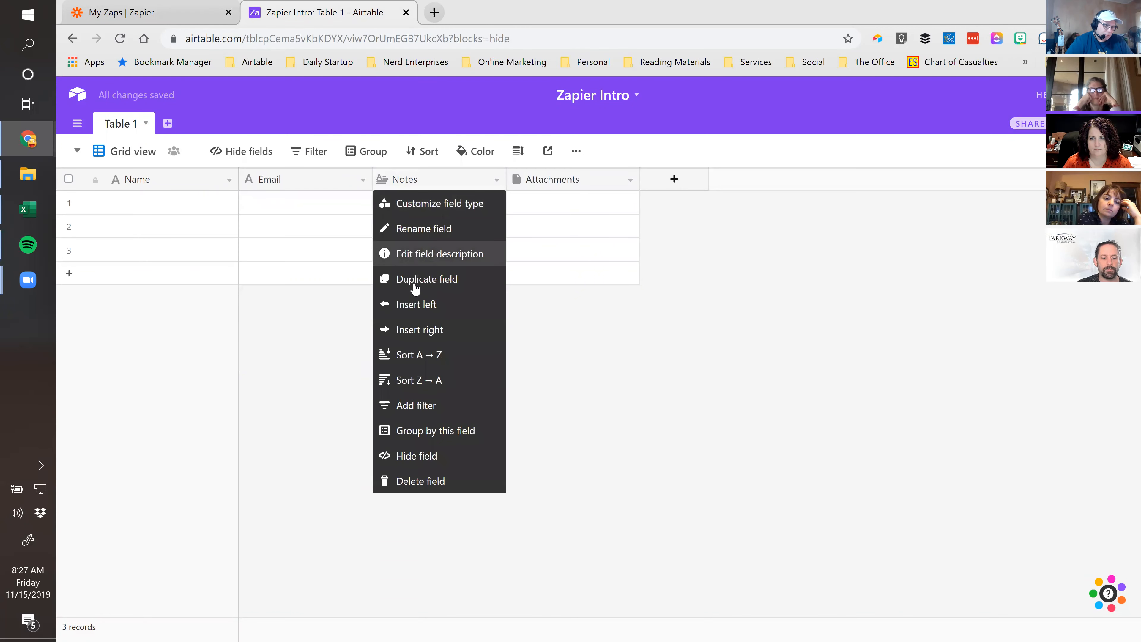
pyautogui.click(413, 305)
pyautogui.write('P')
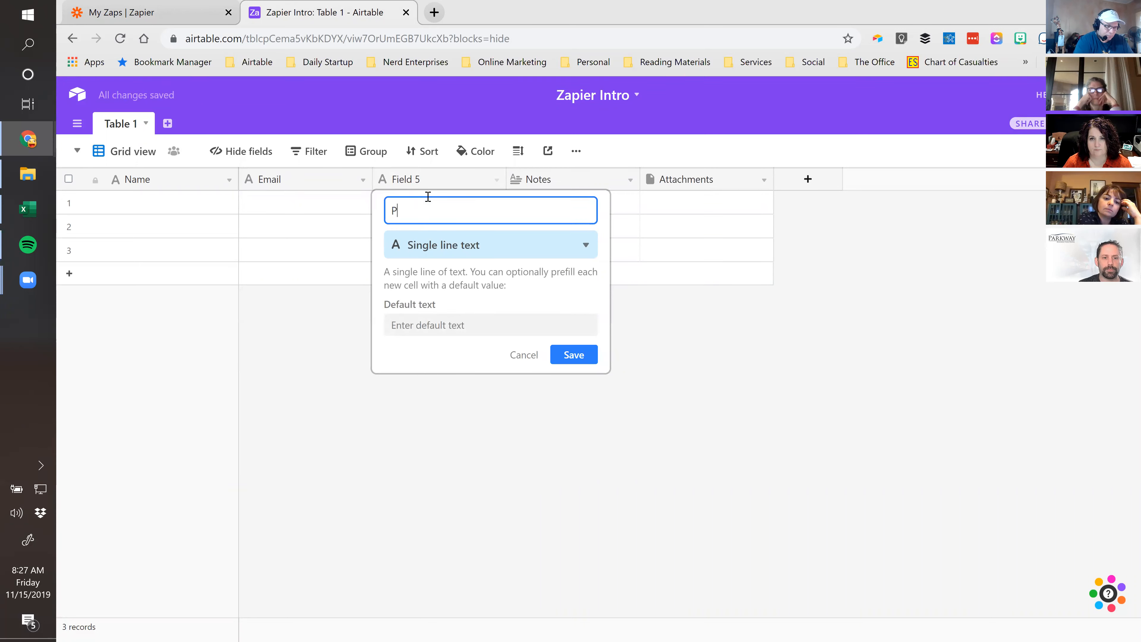
pyautogui.write('pone')
pyautogui.click(424, 245)
pyautogui.write('Poho')
pyautogui.press('BackSpace')
pyautogui.press('BackSpace')
pyautogui.press('BackSpace')
pyautogui.press('BackSpace')
pyautogui.write('Ph')
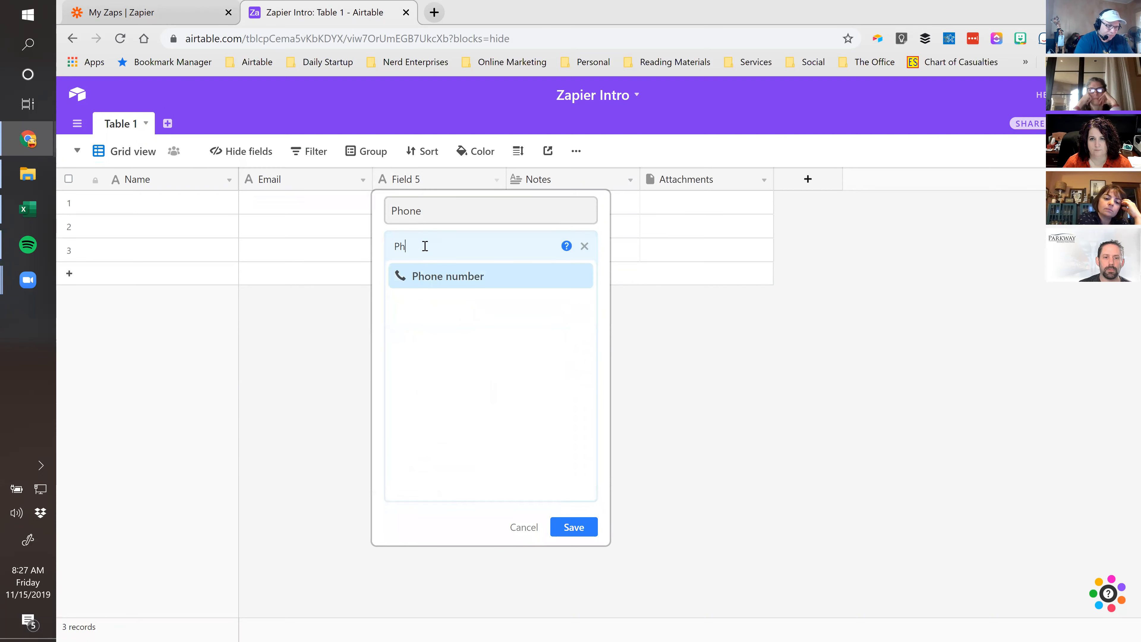
pyautogui.click(463, 281)
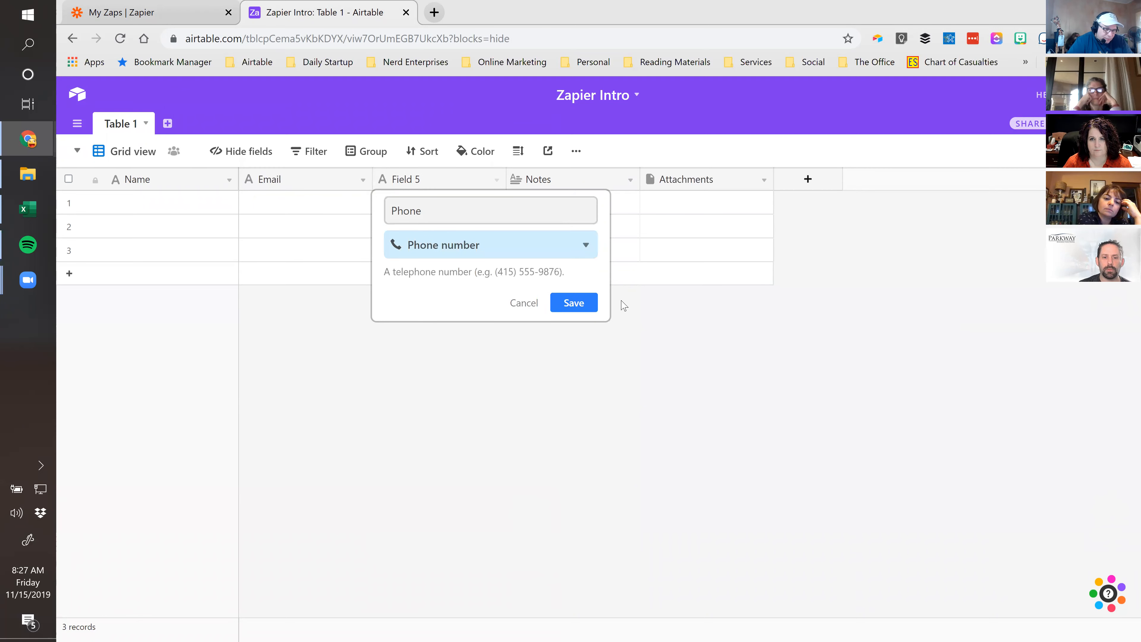
pyautogui.click(575, 303)
# Change the Email field's type to Email
pyautogui.doubleClick(298, 182)
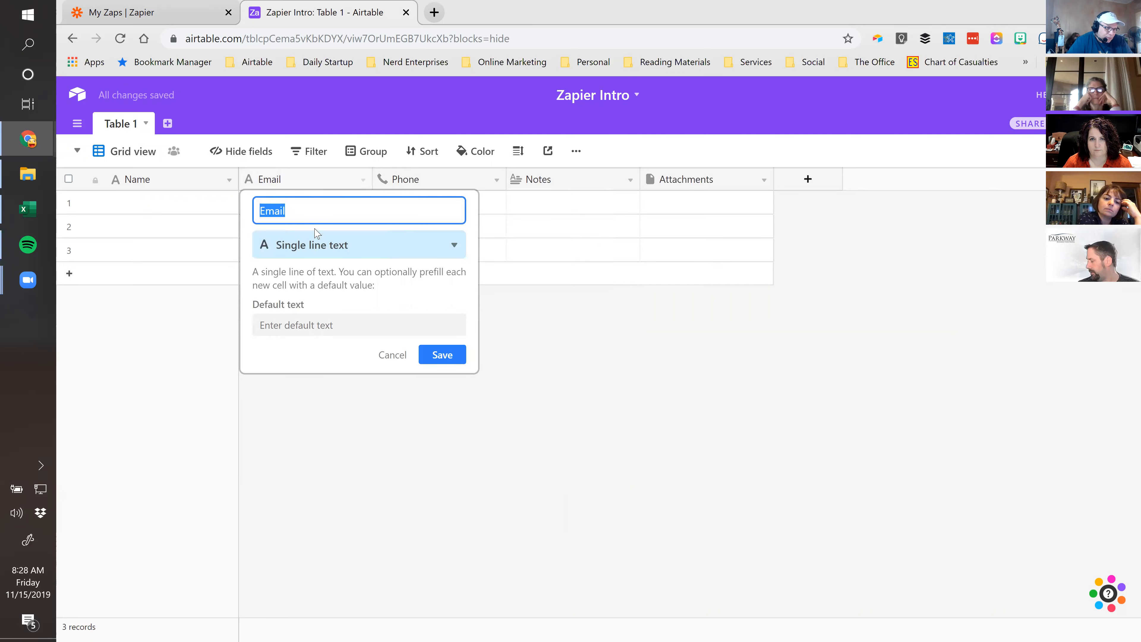
pyautogui.click(314, 246)
pyautogui.write('em')
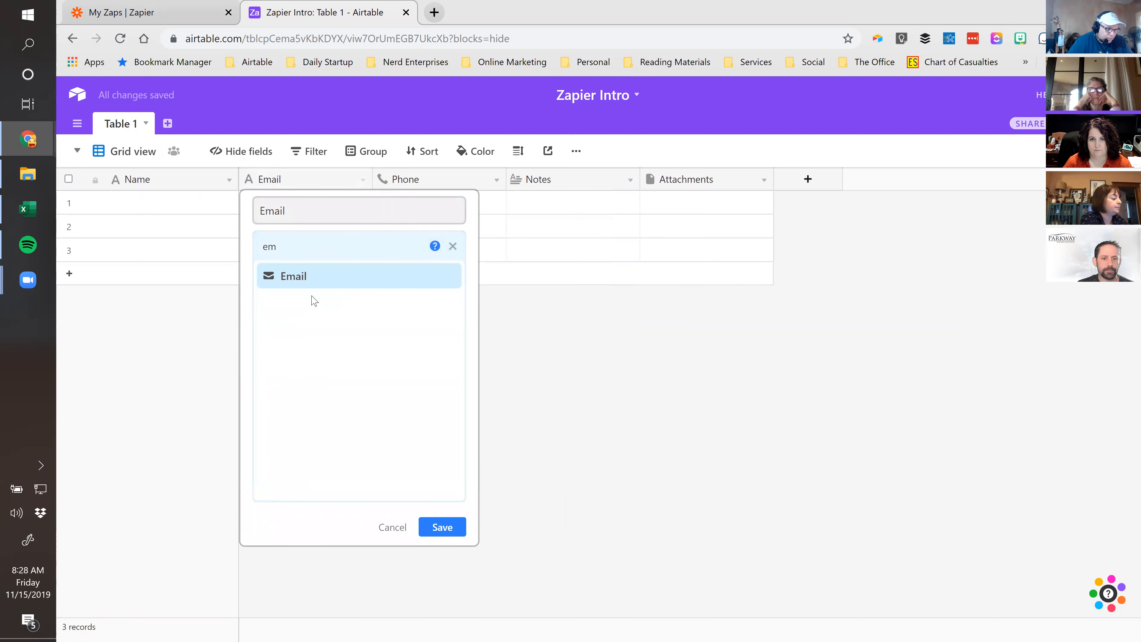
pyautogui.click(311, 276)
pyautogui.click(442, 316)
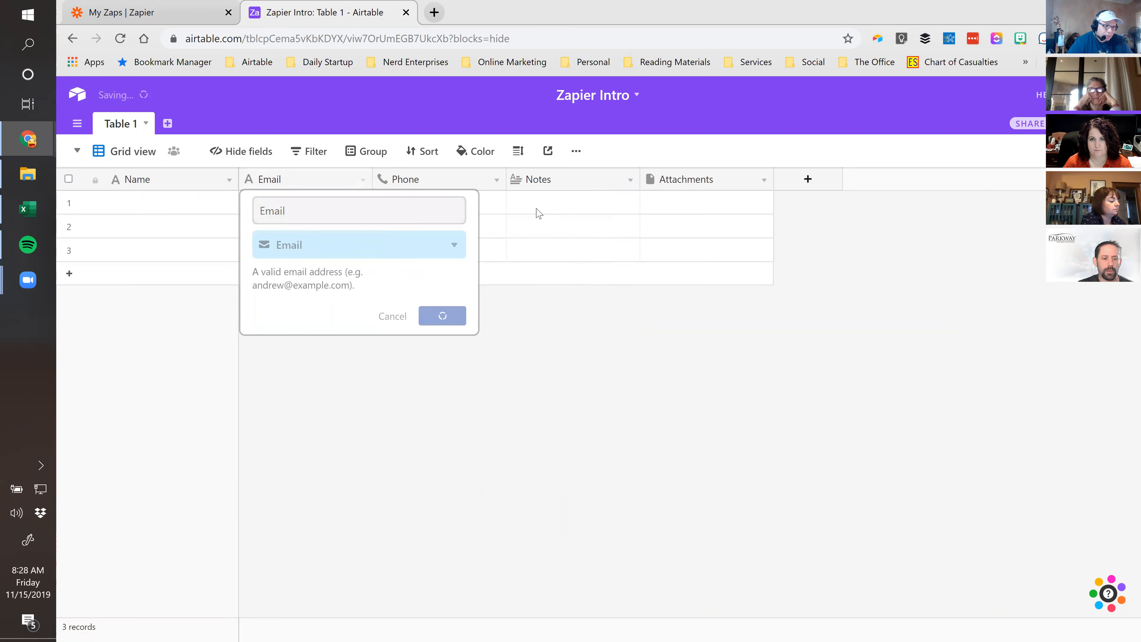
# Rename the Notes field to Comments
pyautogui.click(564, 210)
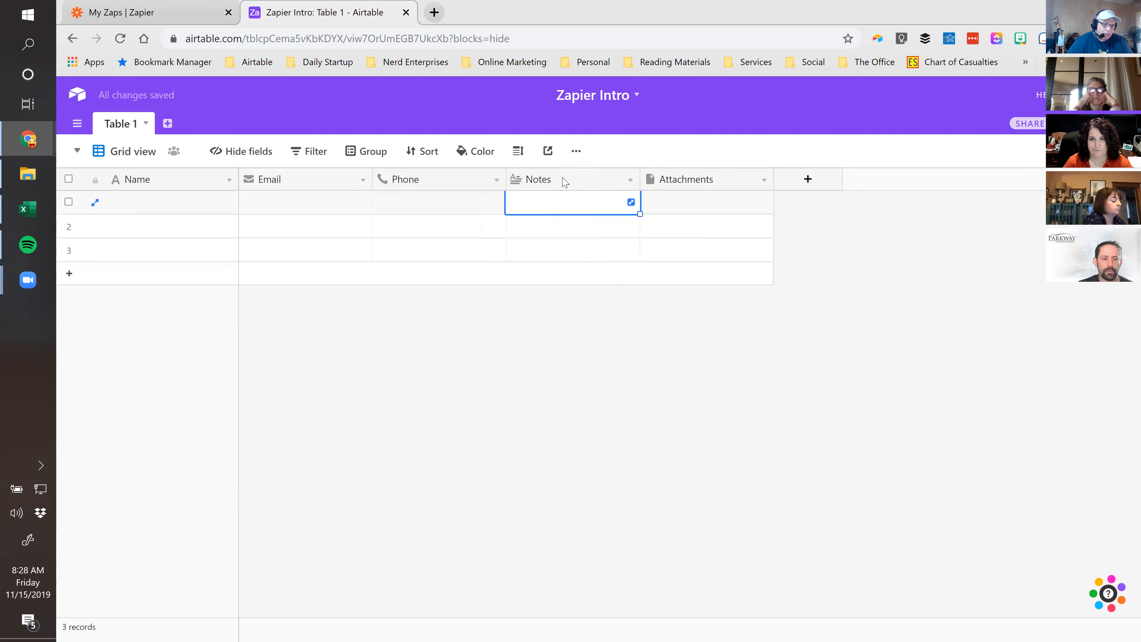
pyautogui.doubleClick(586, 180)
pyautogui.write('Comments')
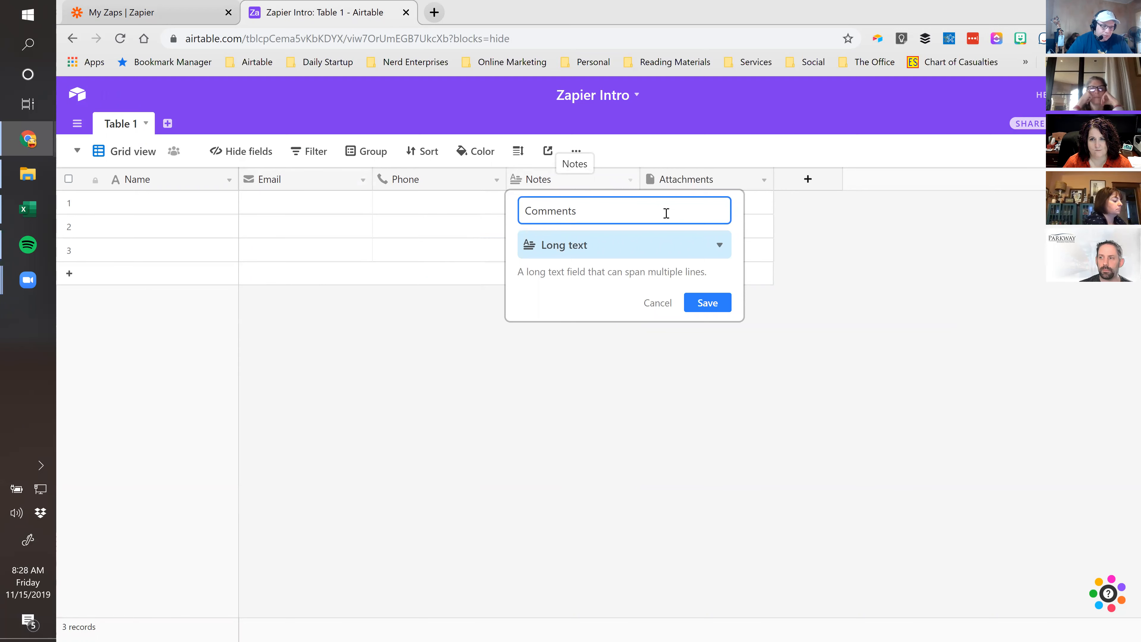
pyautogui.click(706, 303)
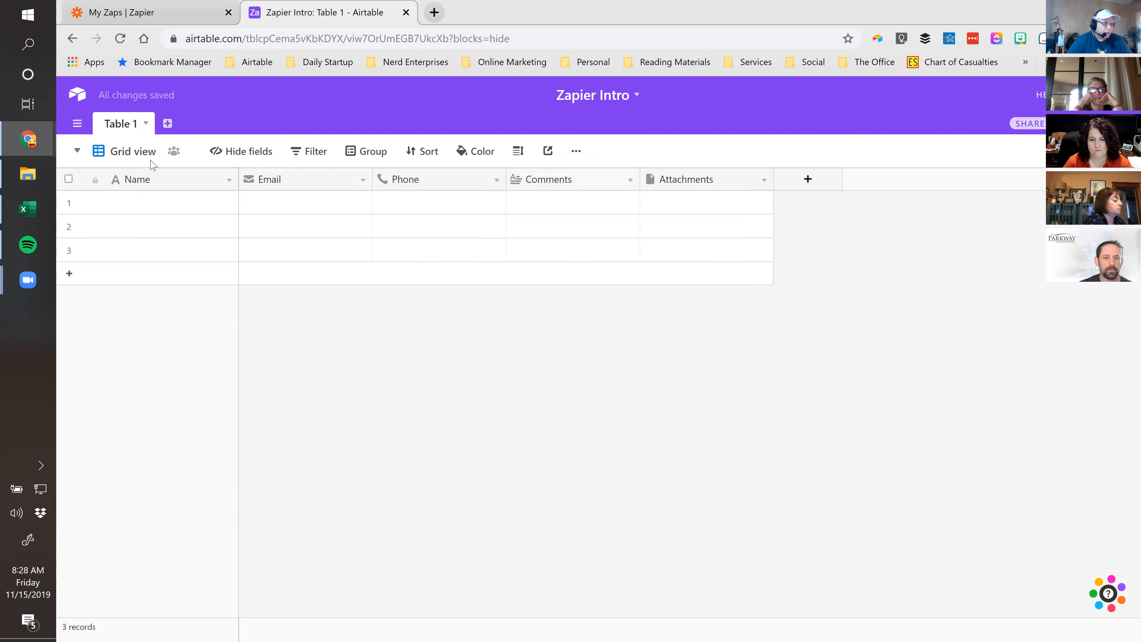
pyautogui.click(130, 152)
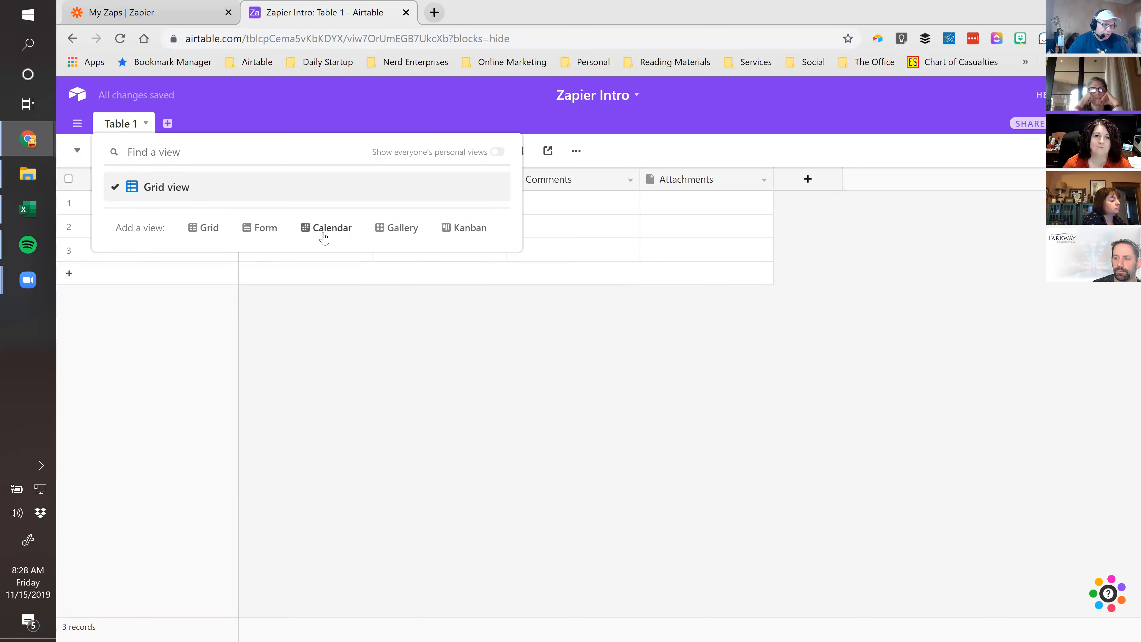
# Add a Form view named Form to Table 1, review it, then switch to Zapier's zap list
pyautogui.click(260, 228)
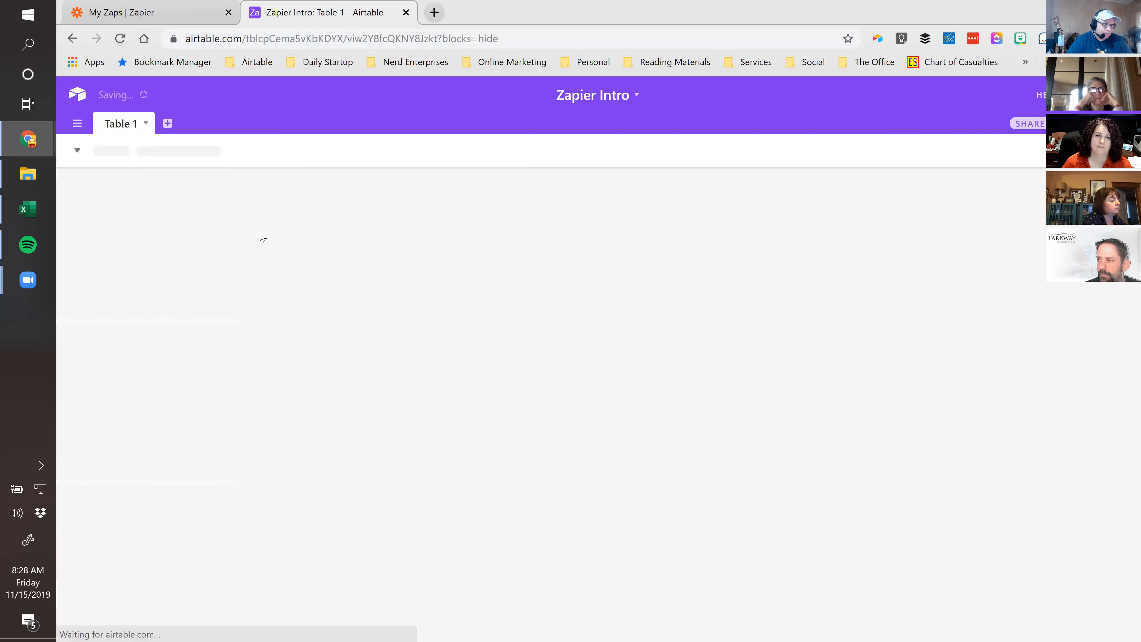
pyautogui.click(445, 427)
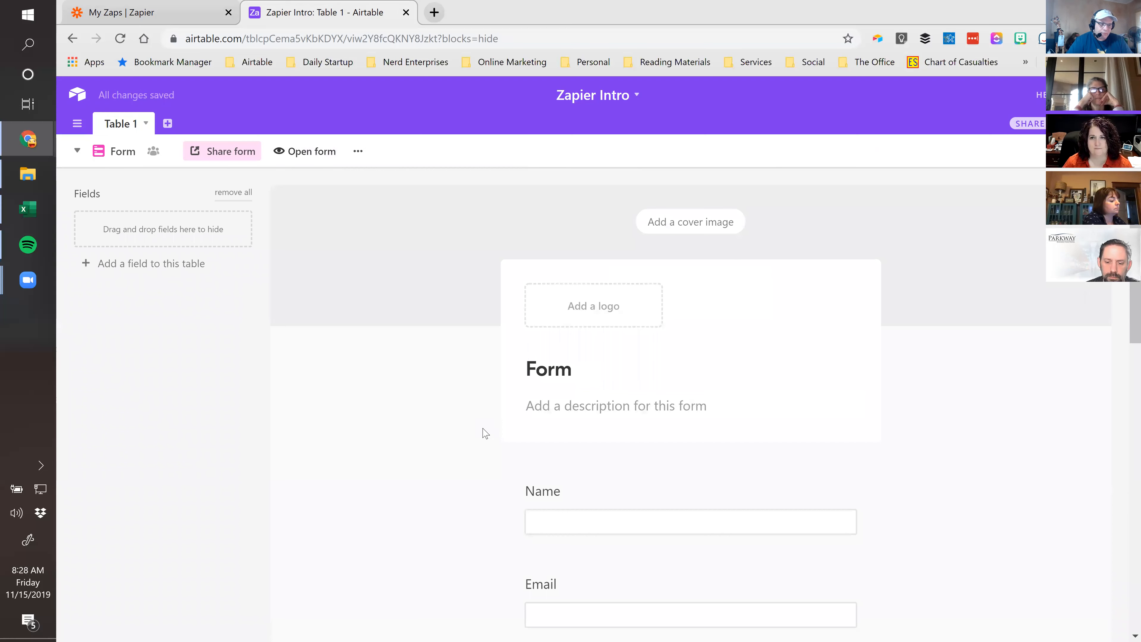
pyautogui.scroll(-3, 472, 442)
pyautogui.scroll(3, 421, 443)
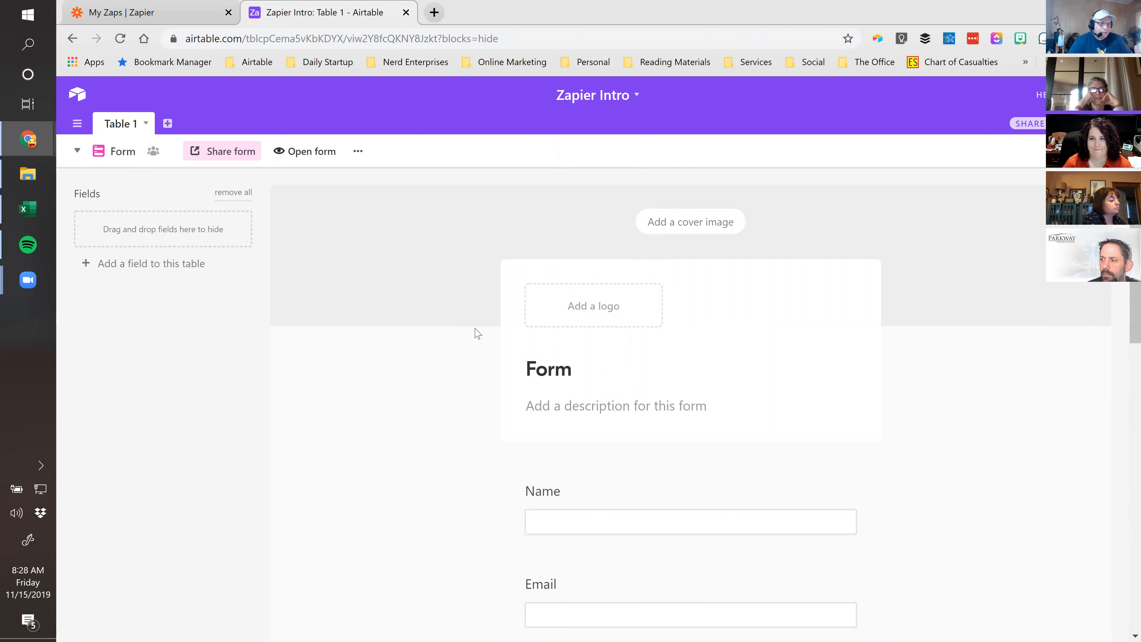
pyautogui.scroll(-2, 467, 371)
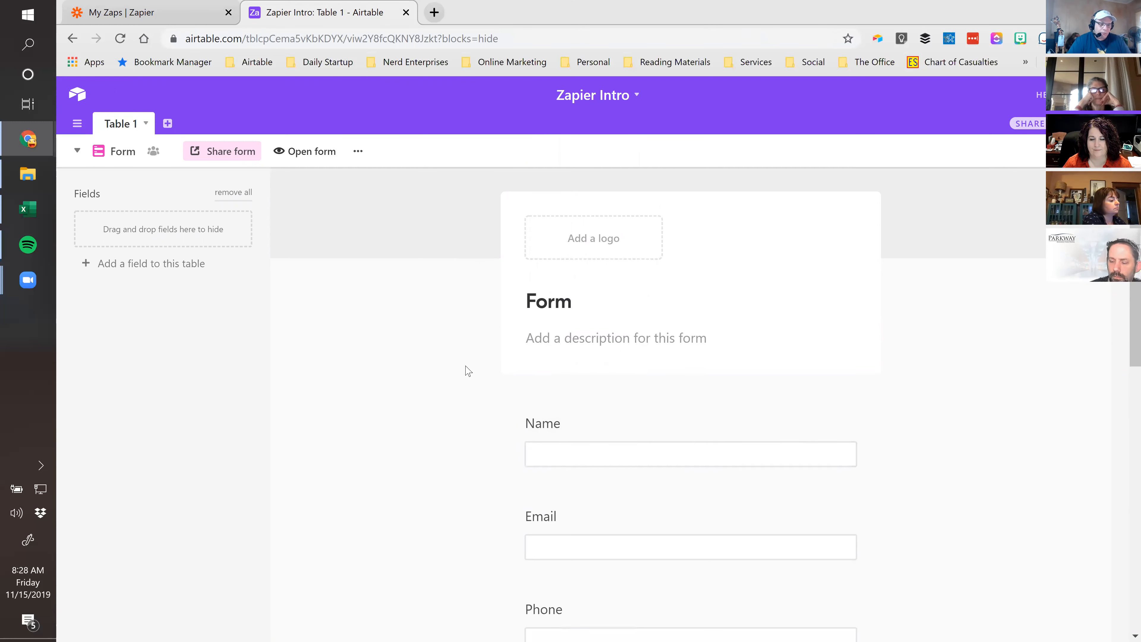
pyautogui.scroll(2, 467, 370)
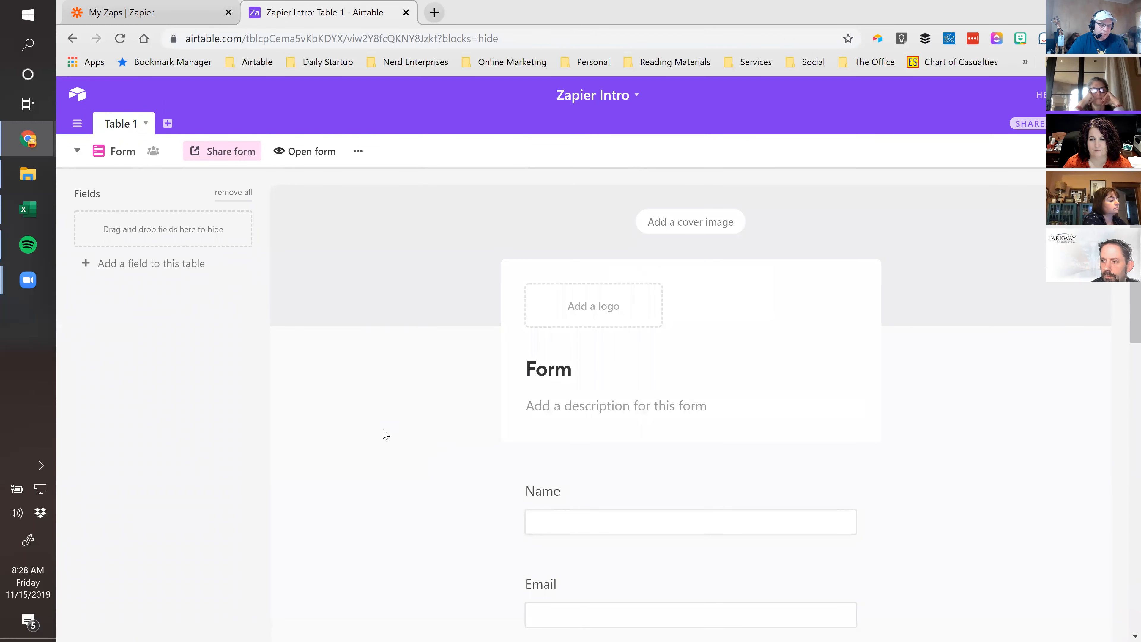
pyautogui.scroll(-10, 385, 434)
pyautogui.scroll(8, 386, 434)
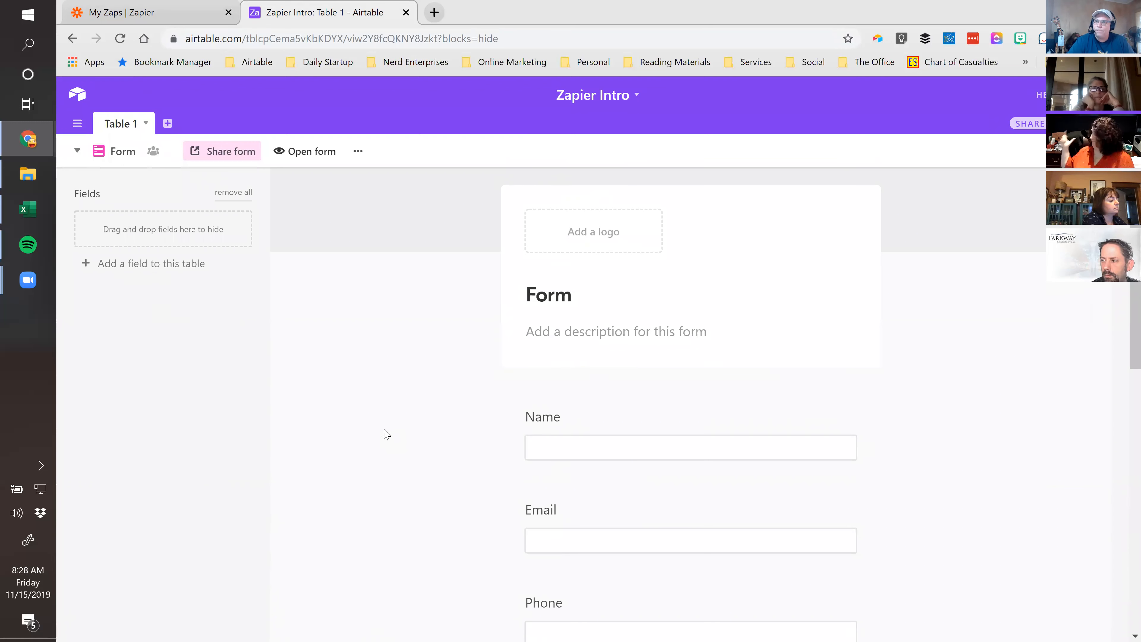
pyautogui.click(160, 5)
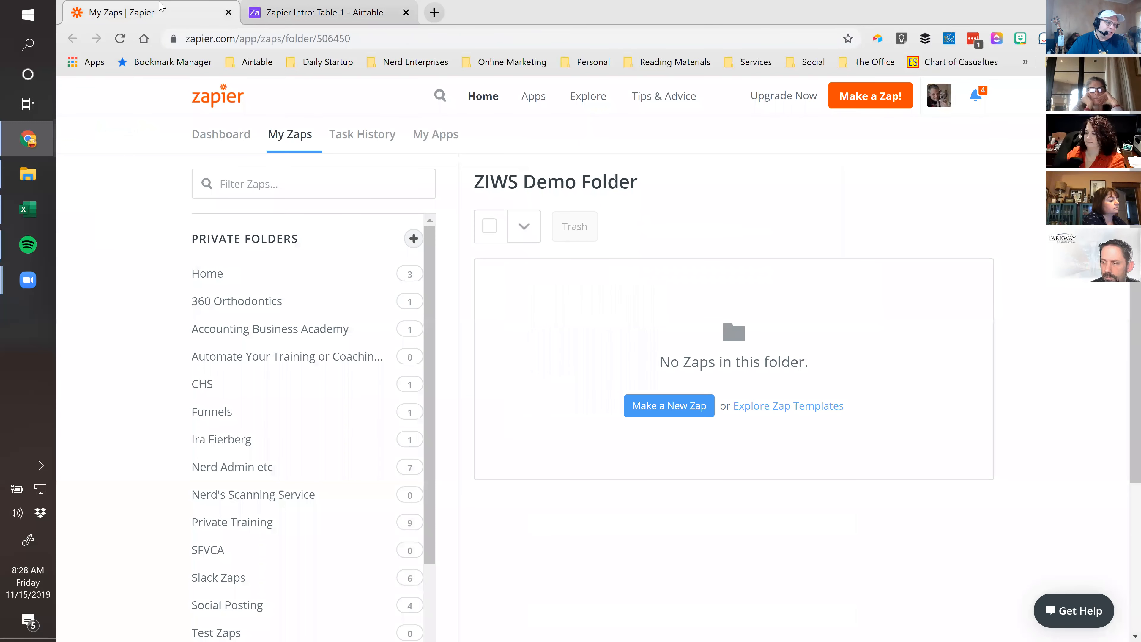
# Make a new Zap and choose Airtable, found by searching 'Air', as the trigger app
pyautogui.click(659, 409)
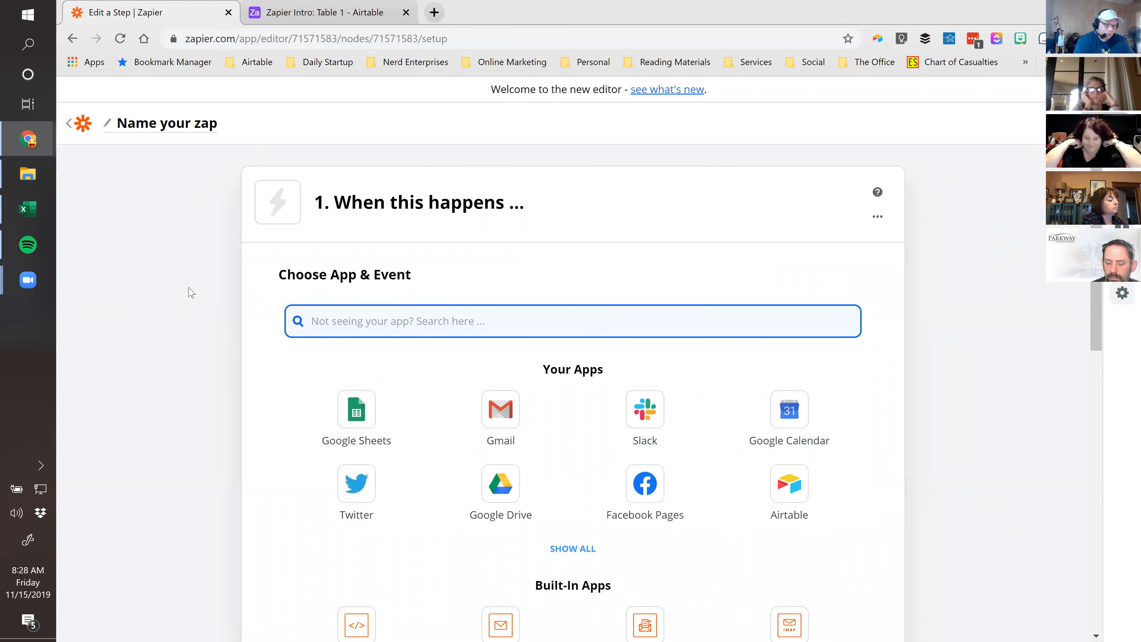
pyautogui.write('Air')
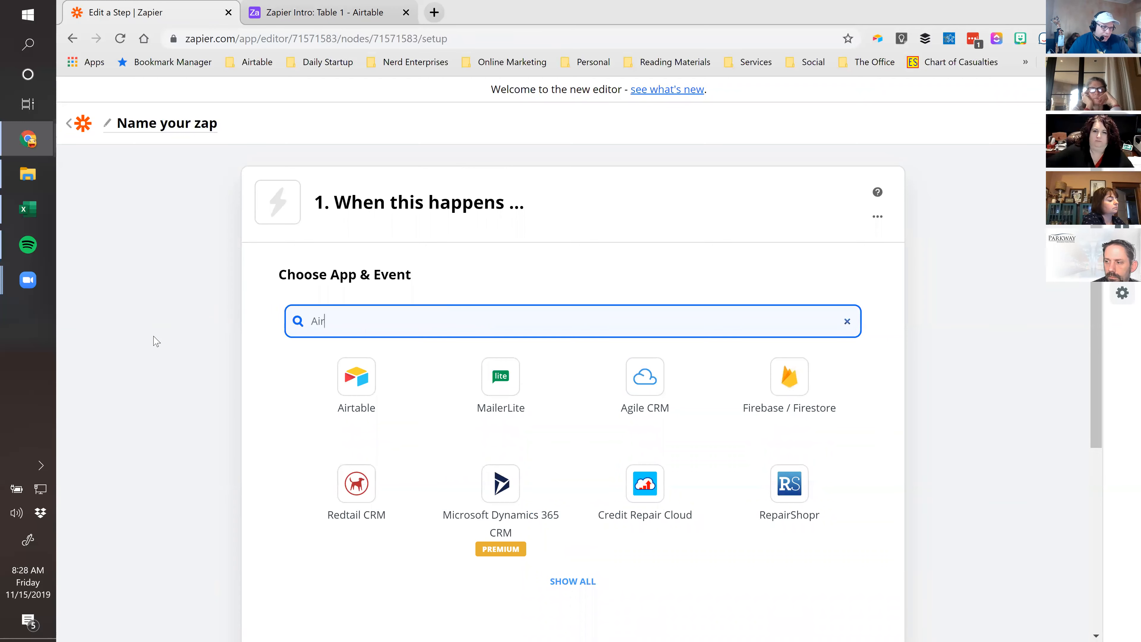
pyautogui.click(352, 375)
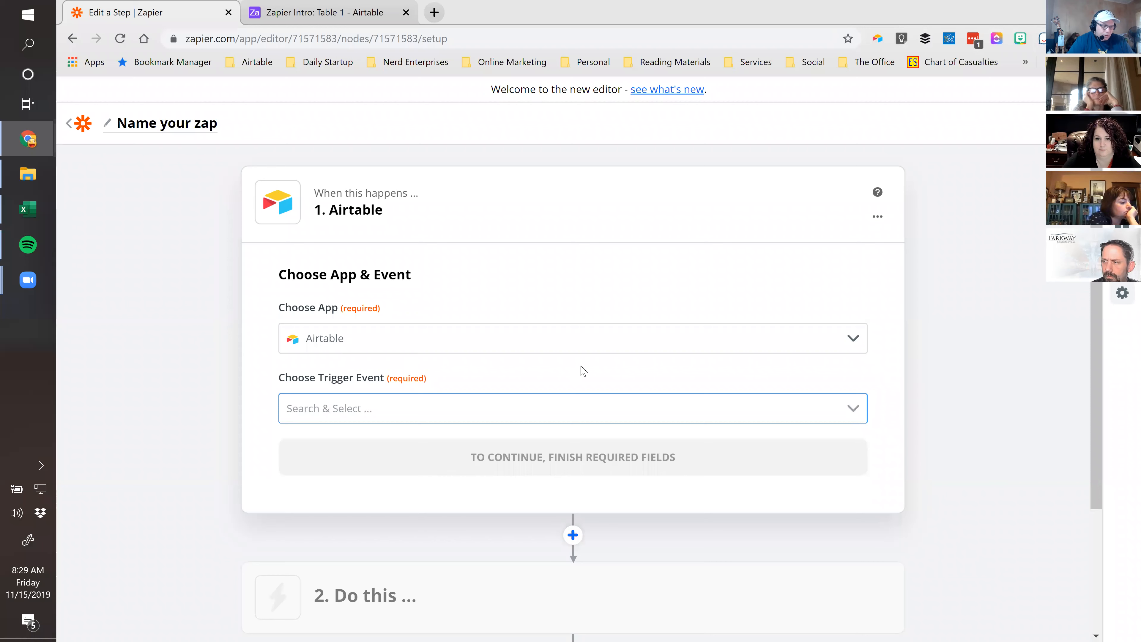
# Set the Airtable trigger event to New Record and continue to the account step
pyautogui.scroll(-3, 252, 413)
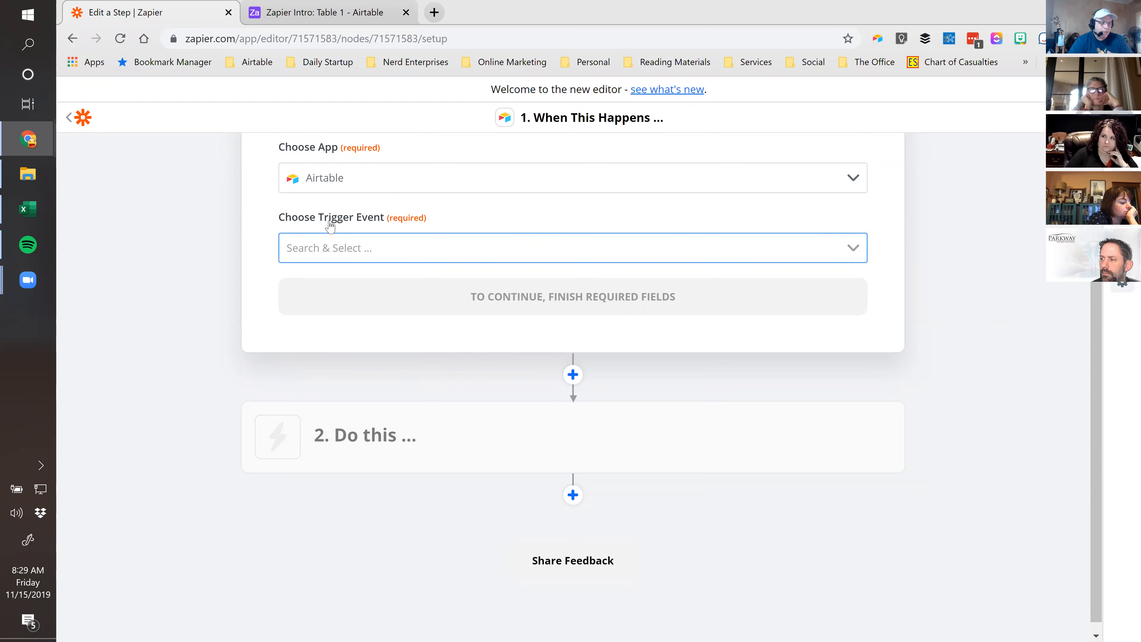
pyautogui.click(858, 252)
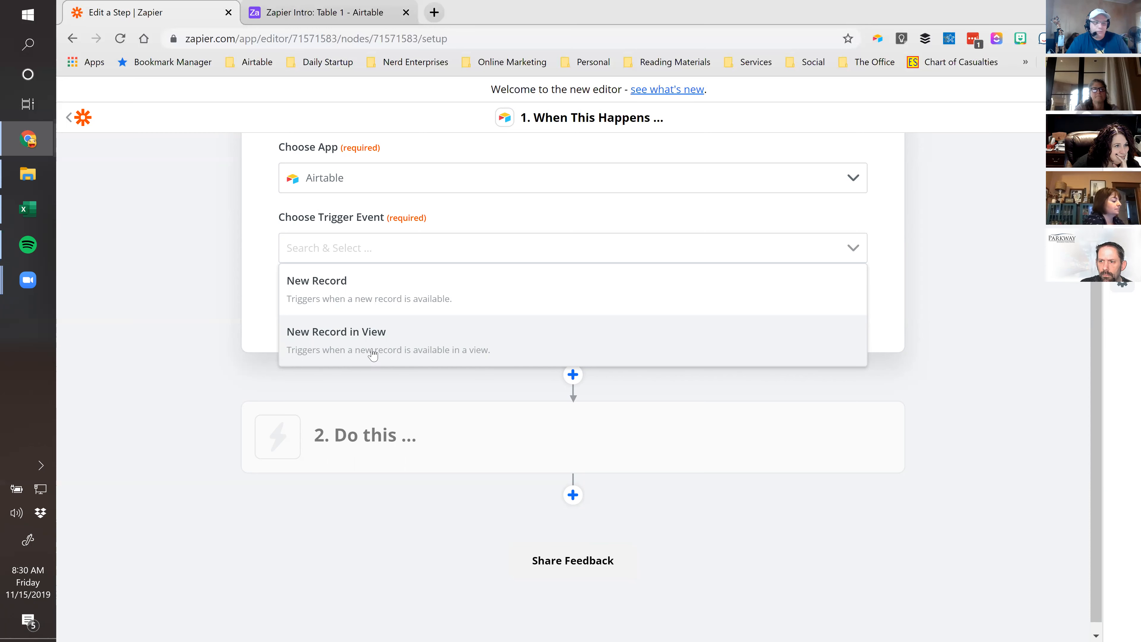
pyautogui.click(335, 293)
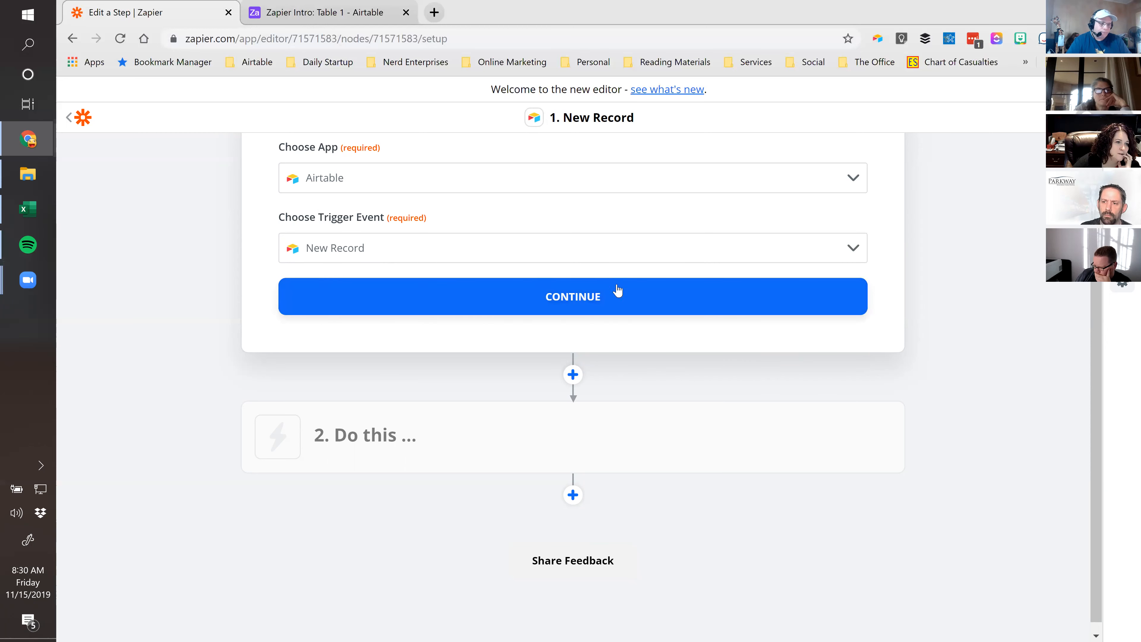
pyautogui.click(557, 299)
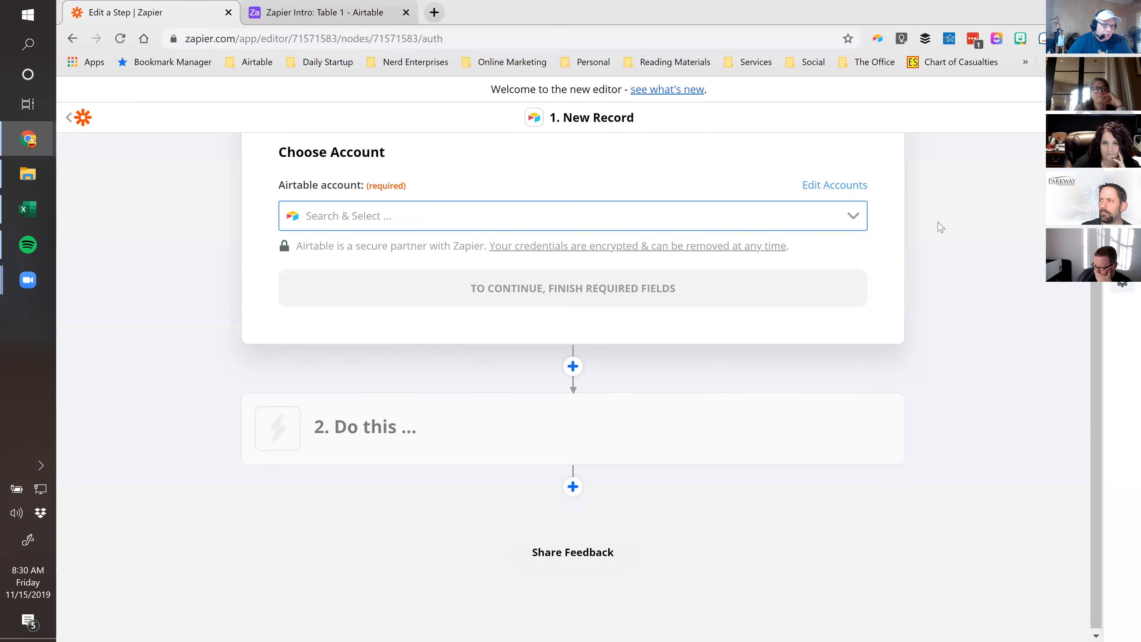
# Select the existing connected Airtable account and continue to the trigger settings
pyautogui.click(855, 220)
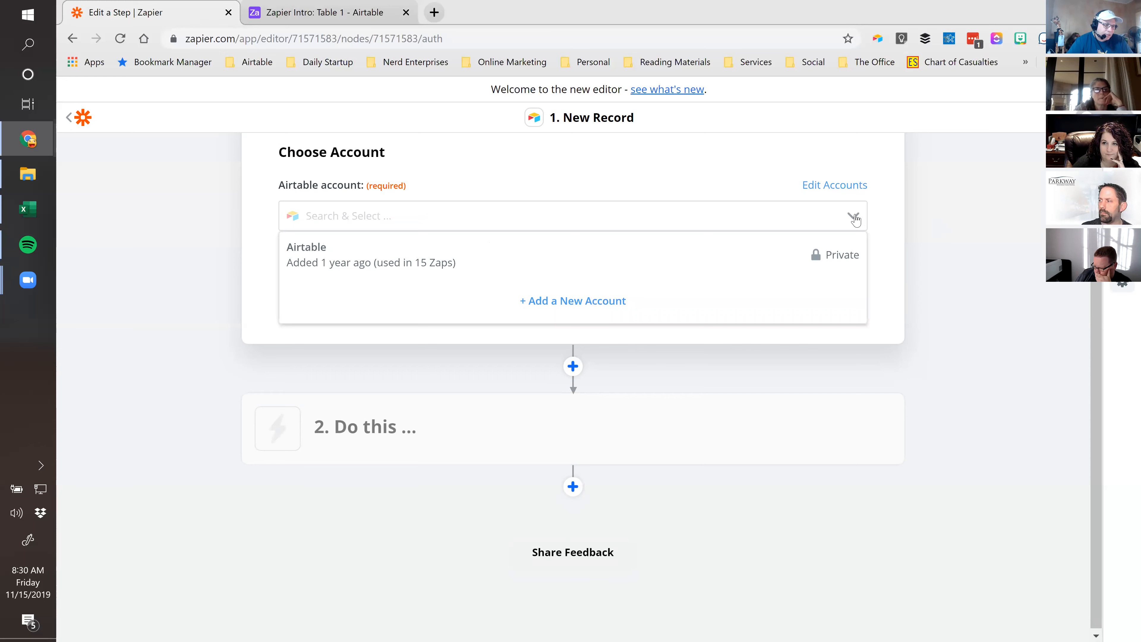
pyautogui.click(341, 259)
pyautogui.click(570, 287)
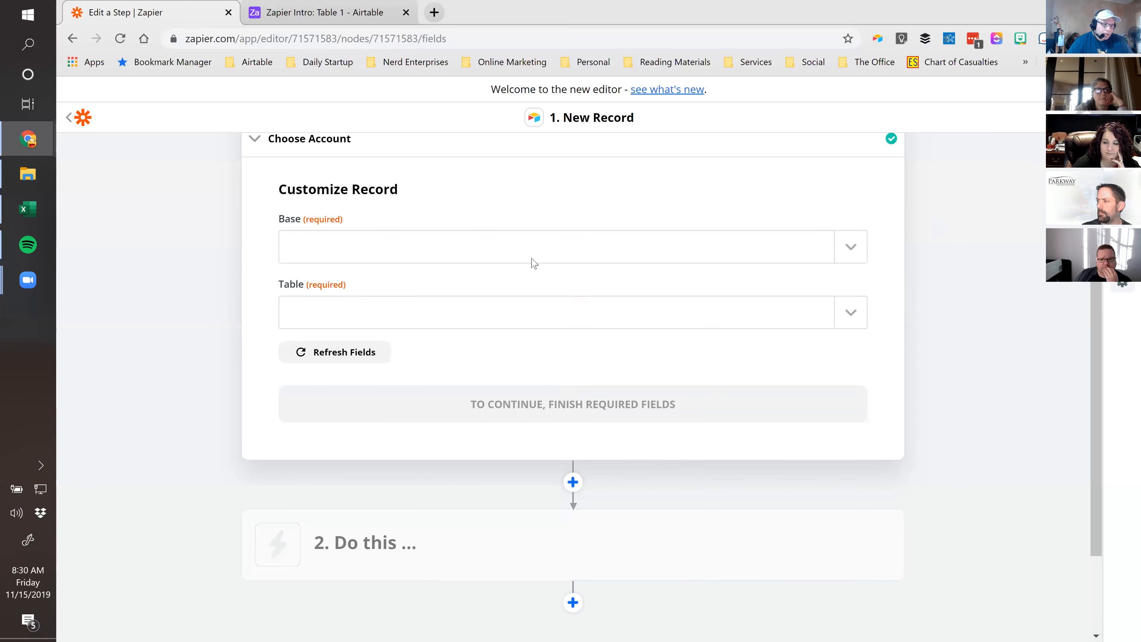
pyautogui.click(323, 12)
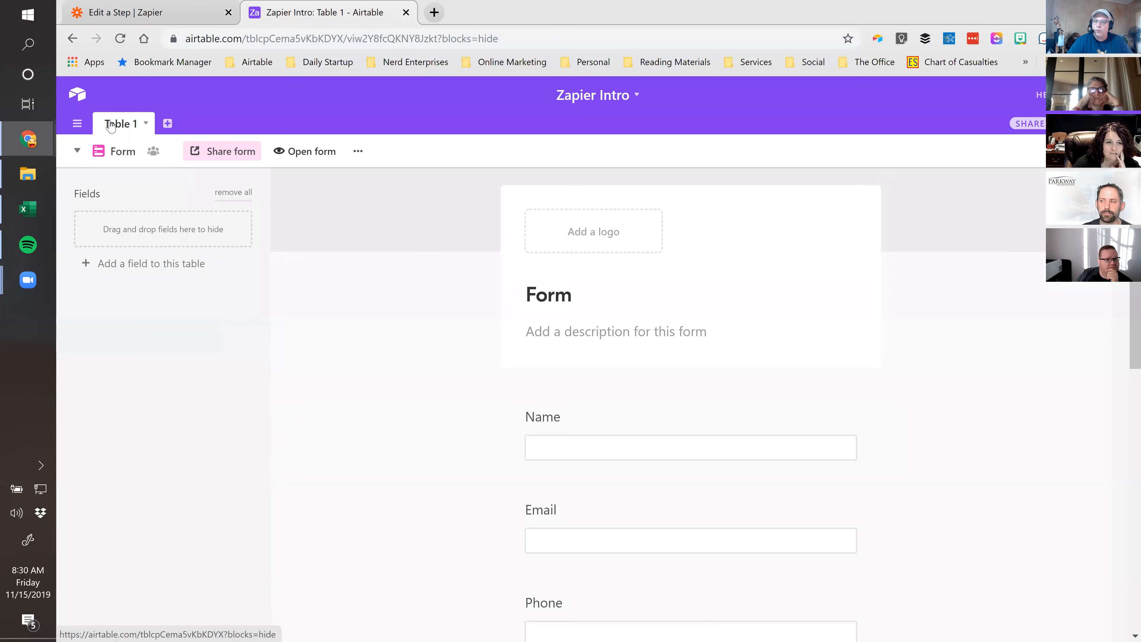
pyautogui.click(157, 14)
# Point the trigger at base Zapier Intro, table Table 1, then return to the Airtable form view
pyautogui.click(847, 249)
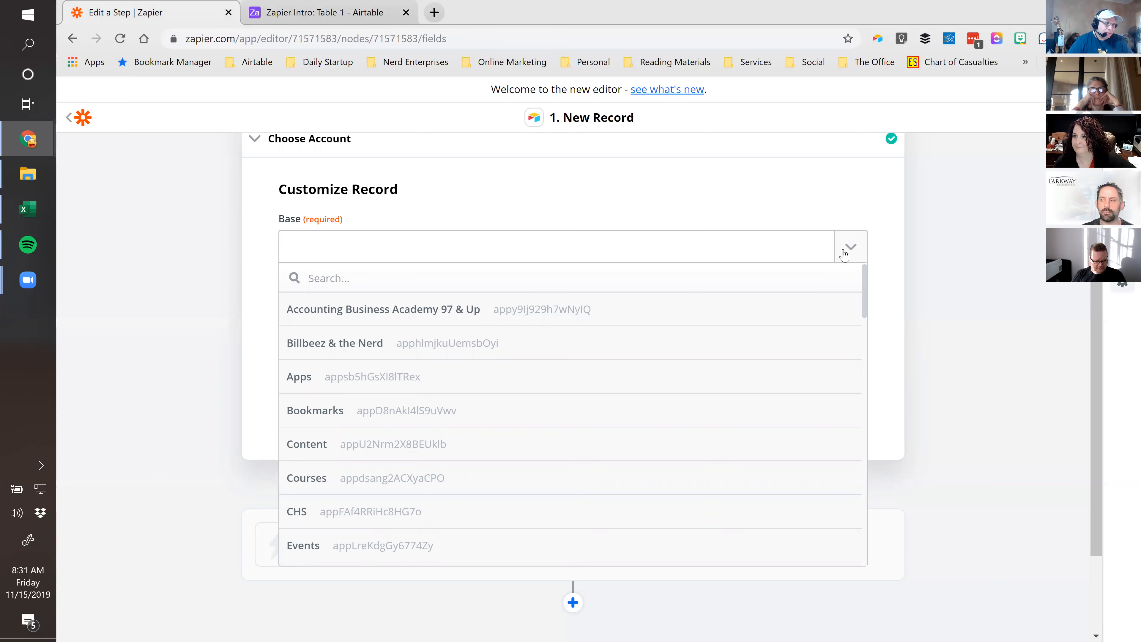
pyautogui.write('zap')
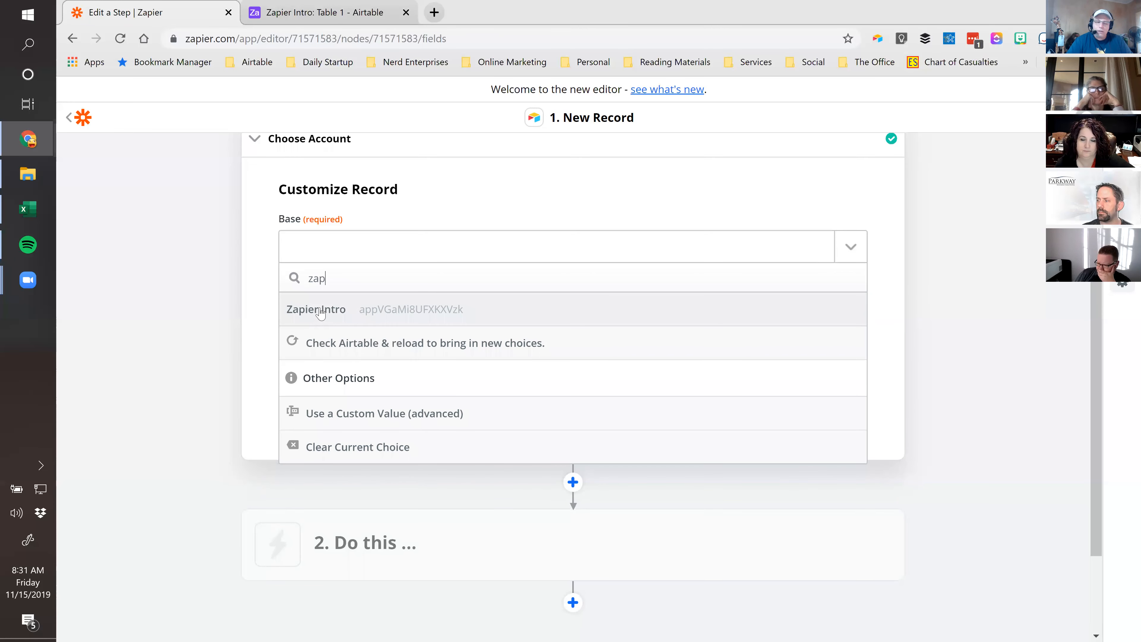
pyautogui.click(324, 317)
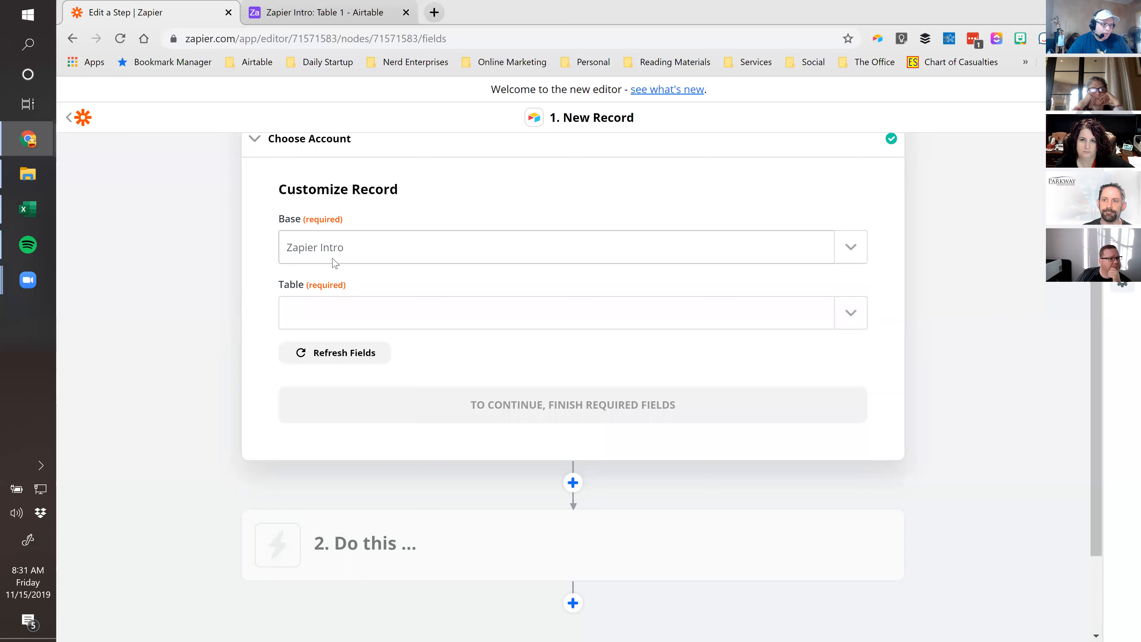
pyautogui.click(852, 314)
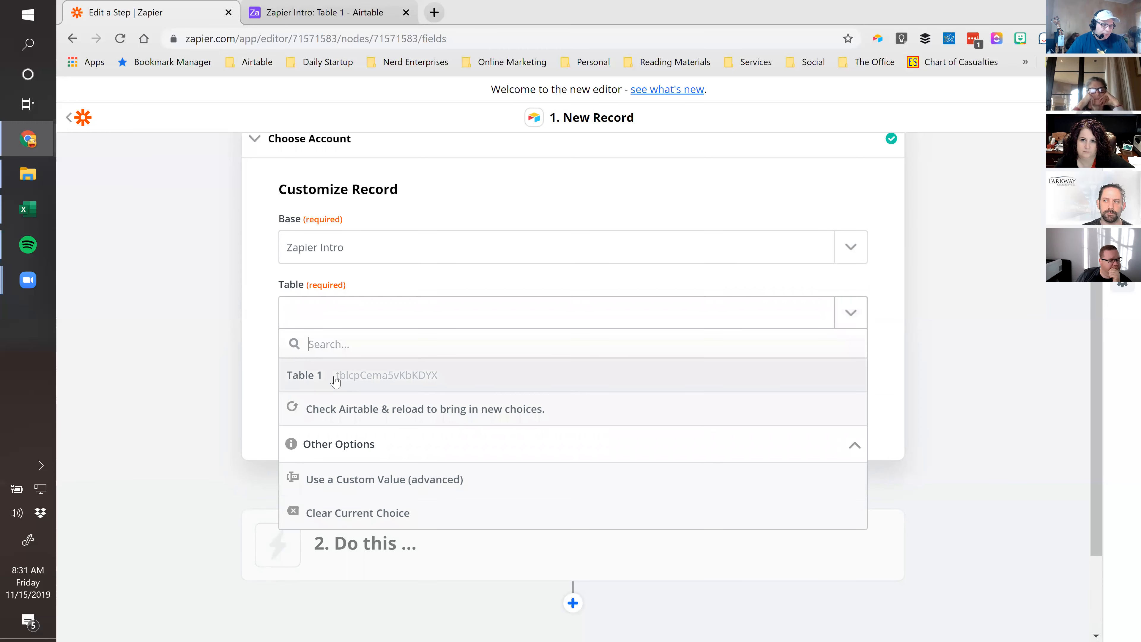
pyautogui.click(308, 376)
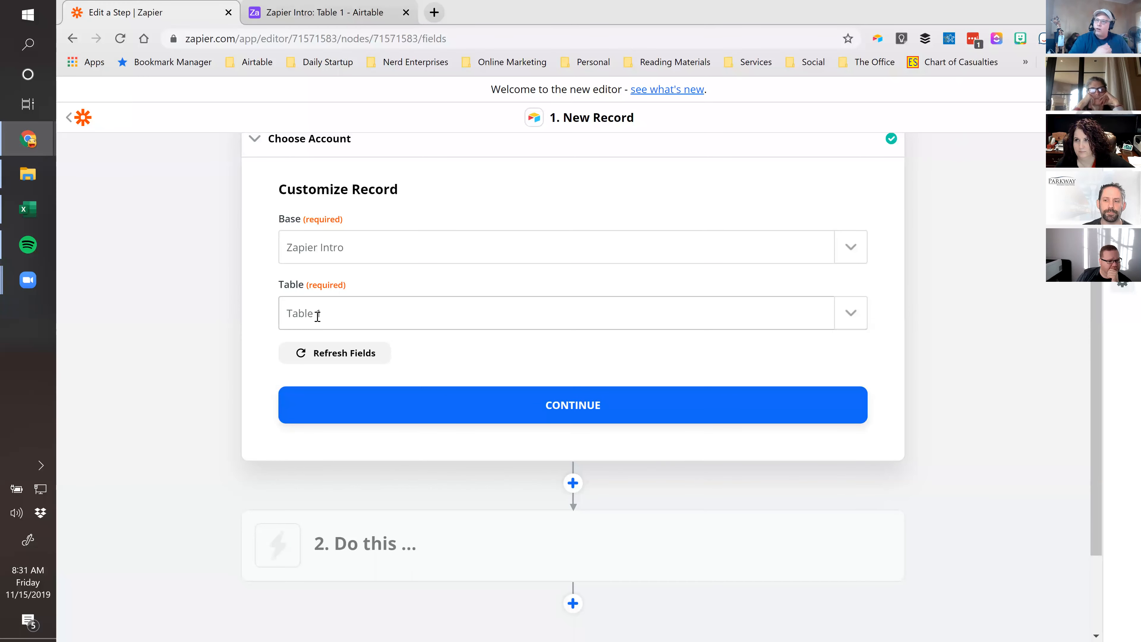
pyautogui.click(850, 314)
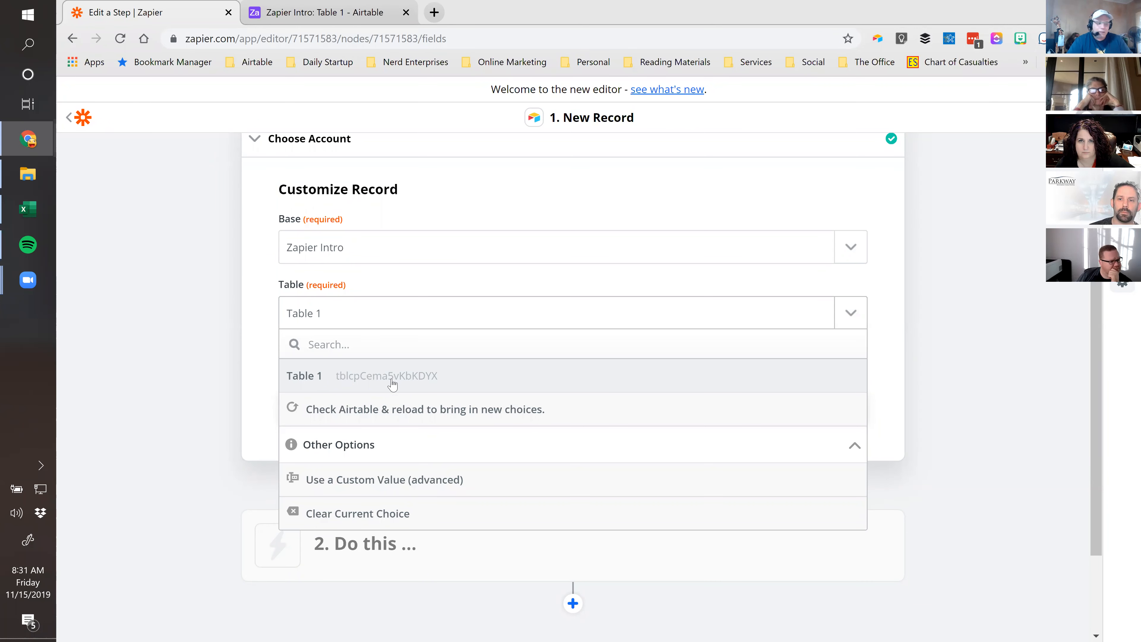
pyautogui.click(773, 328)
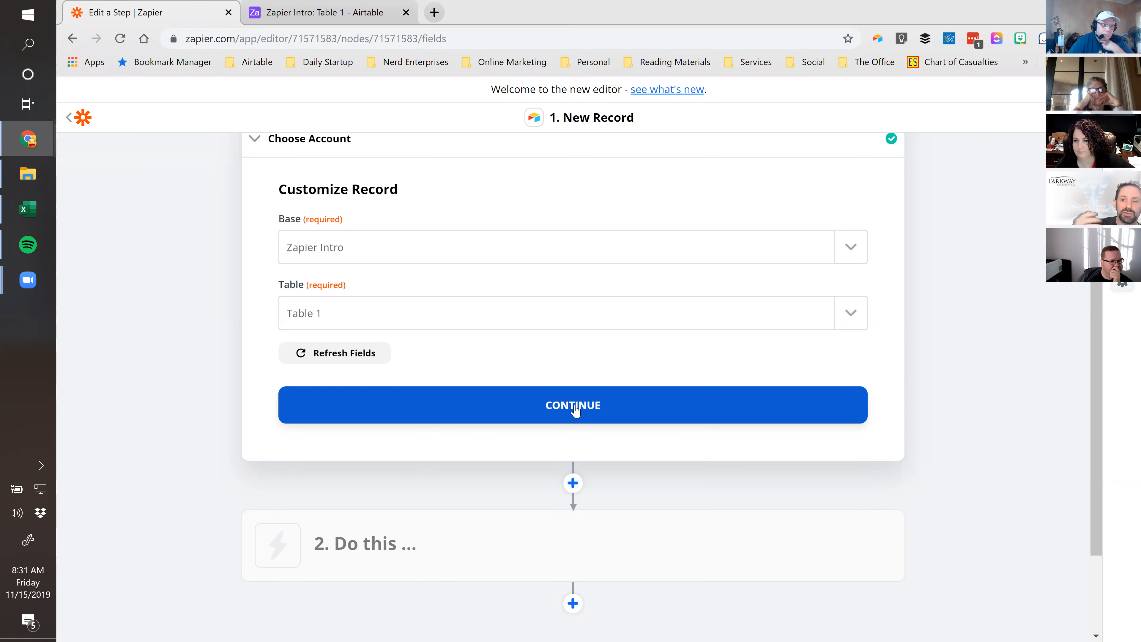
pyautogui.click(344, 6)
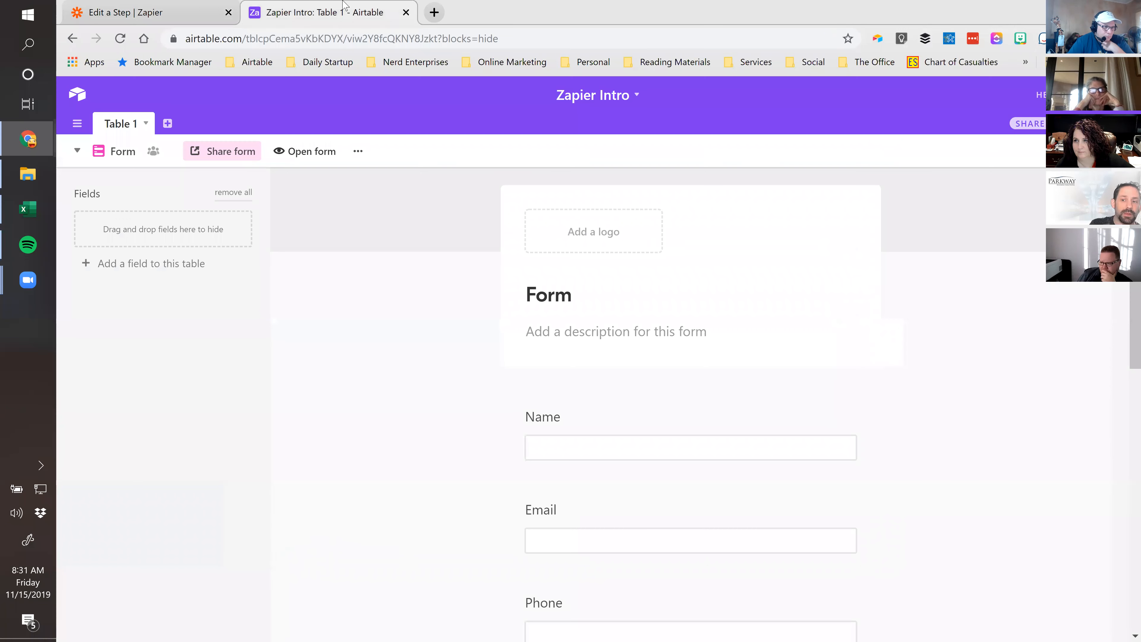
pyautogui.click(224, 152)
# Open the shared form and enter a sample contact's name, e-mail and phone number
pyautogui.click(489, 252)
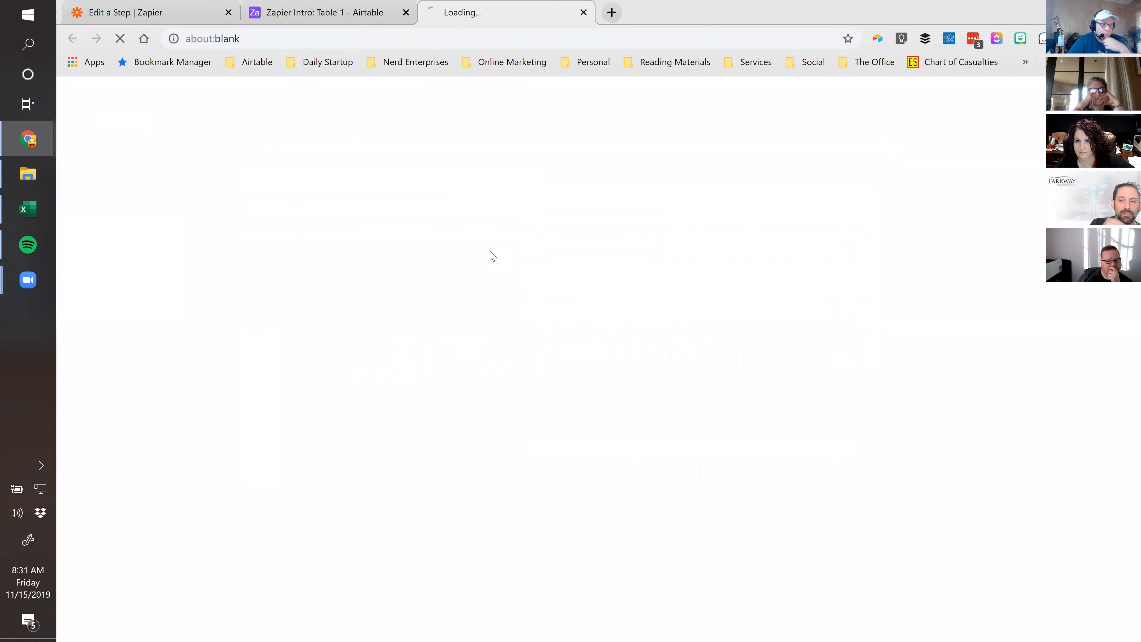
pyautogui.click(451, 239)
pyautogui.press('Tab')
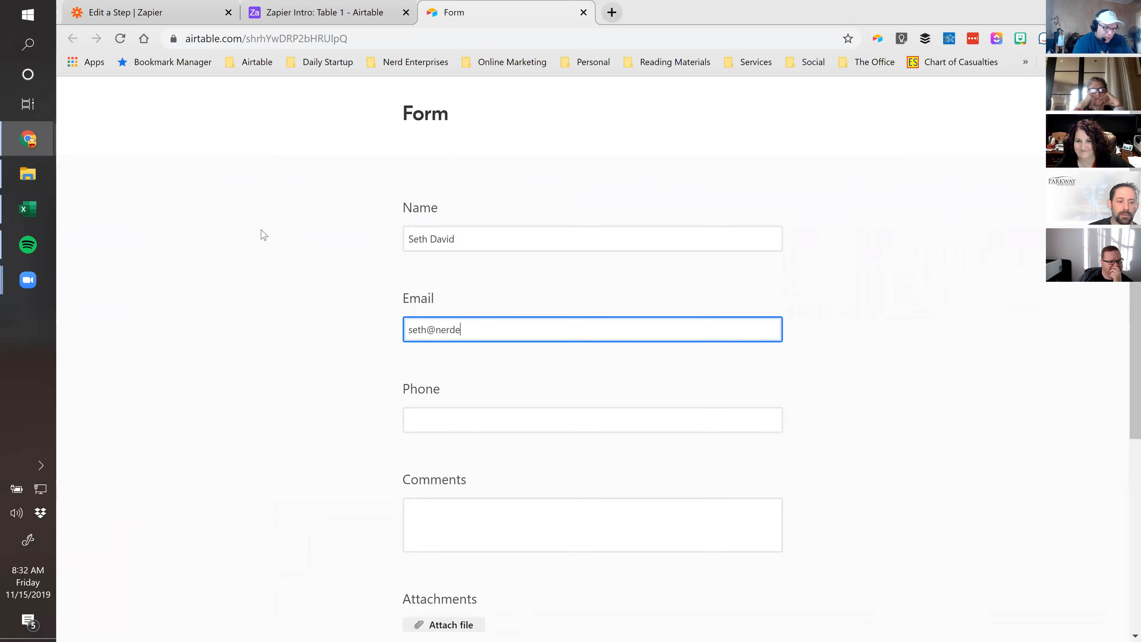
pyautogui.press('Tab')
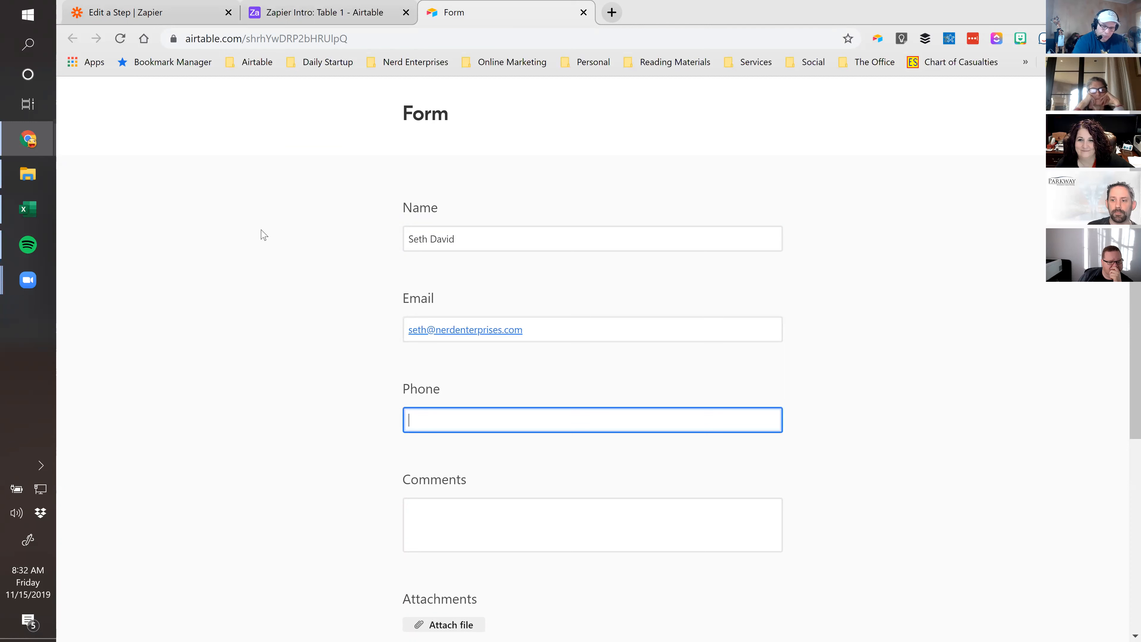
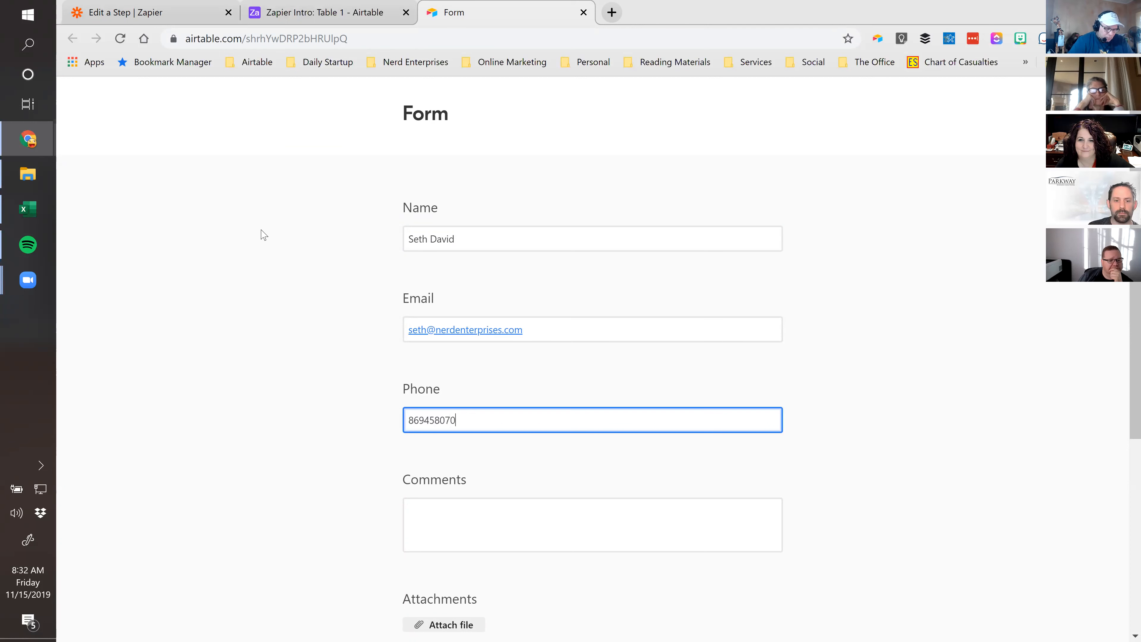
# Enter the comment 'Hi Mom!' and open the attachment upload window
pyautogui.press('Tab')
pyautogui.scroll(-5, 355, 442)
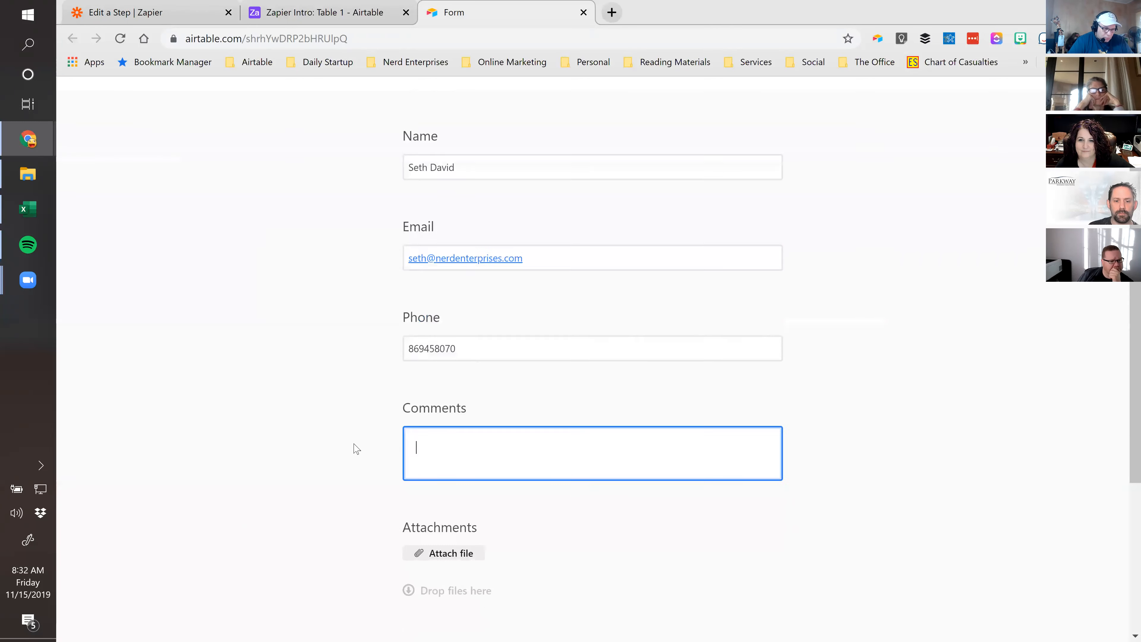
pyautogui.write('Hi Mom!')
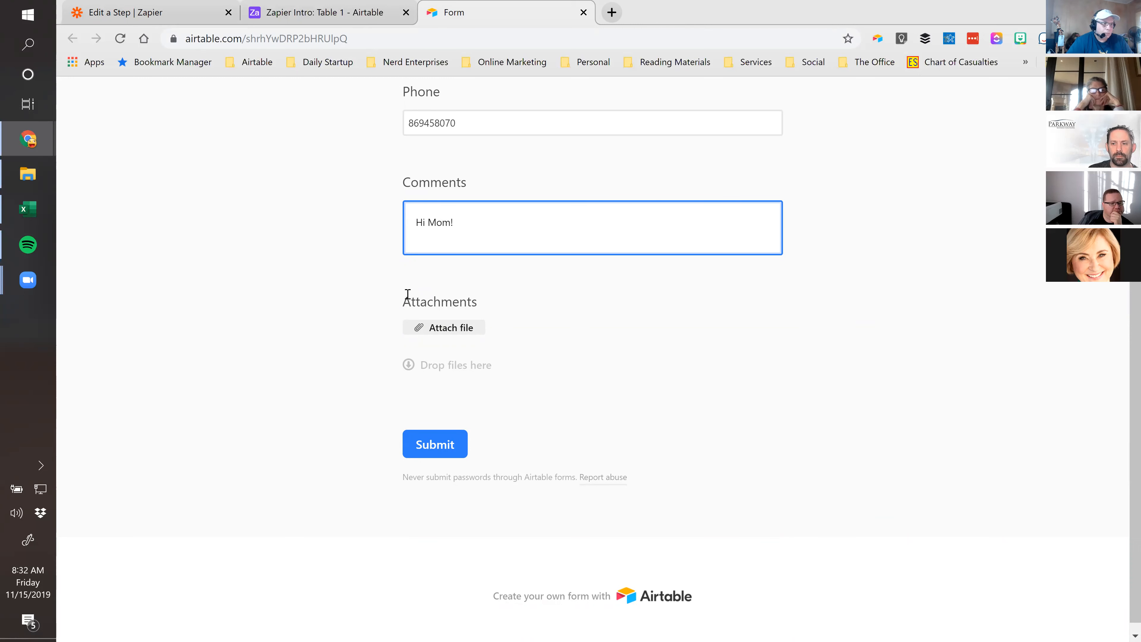
pyautogui.click(345, 12)
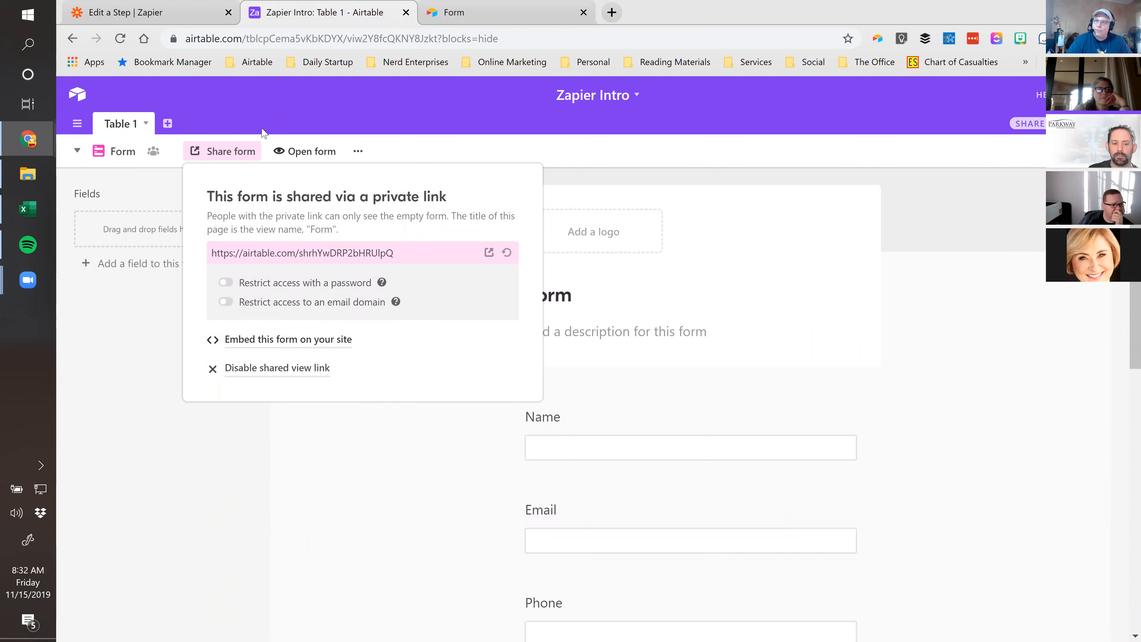
pyautogui.click(456, 18)
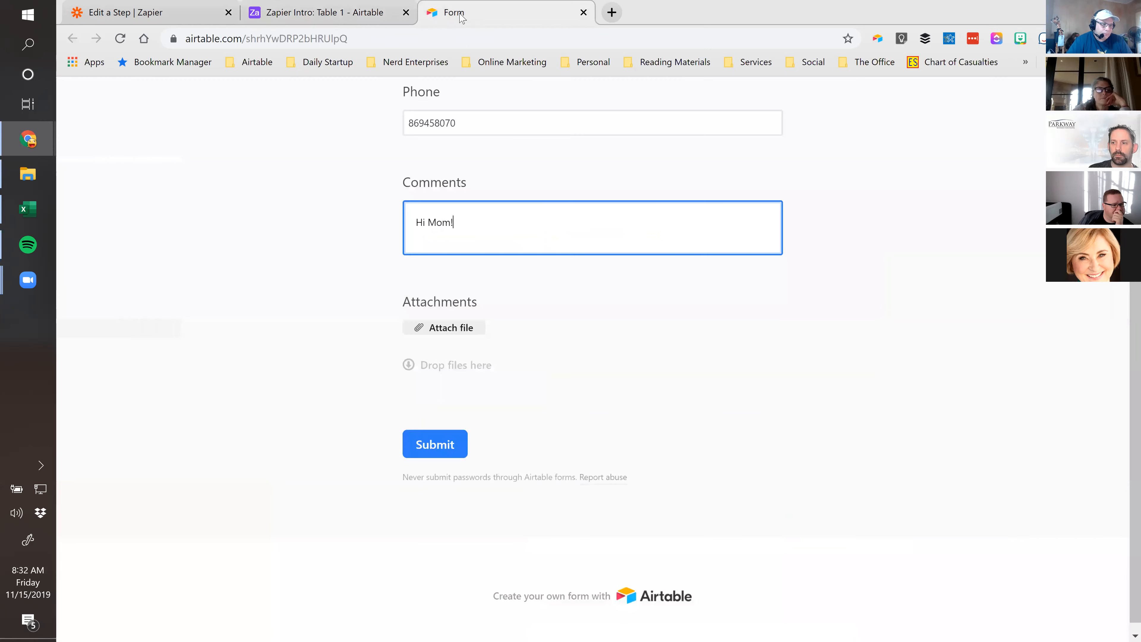
pyautogui.scroll(3, 375, 257)
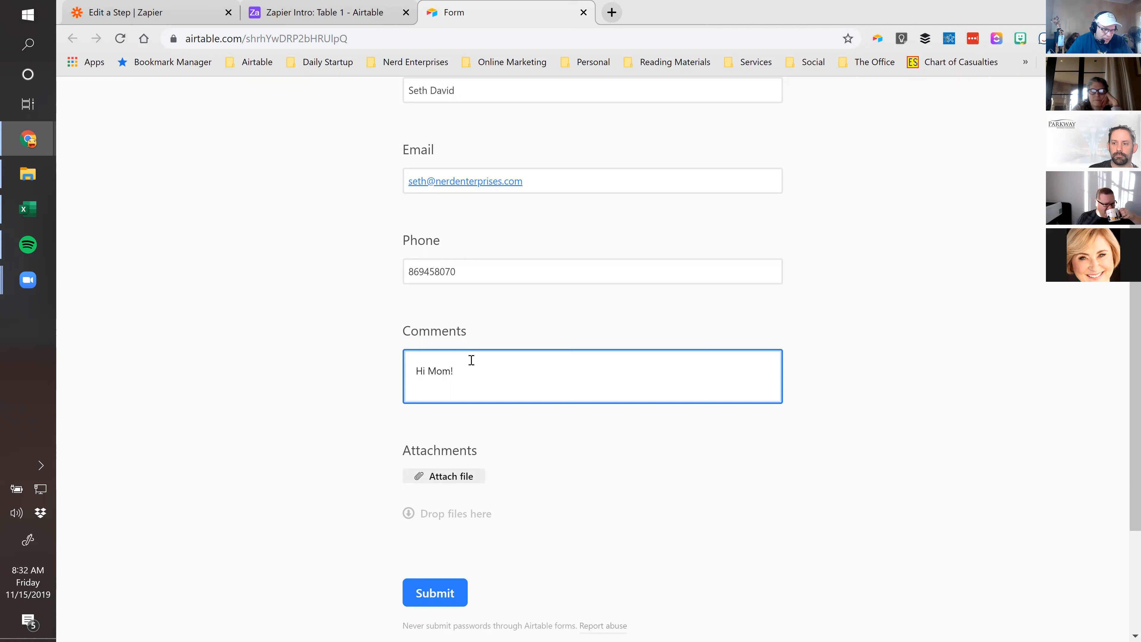
pyautogui.click(456, 477)
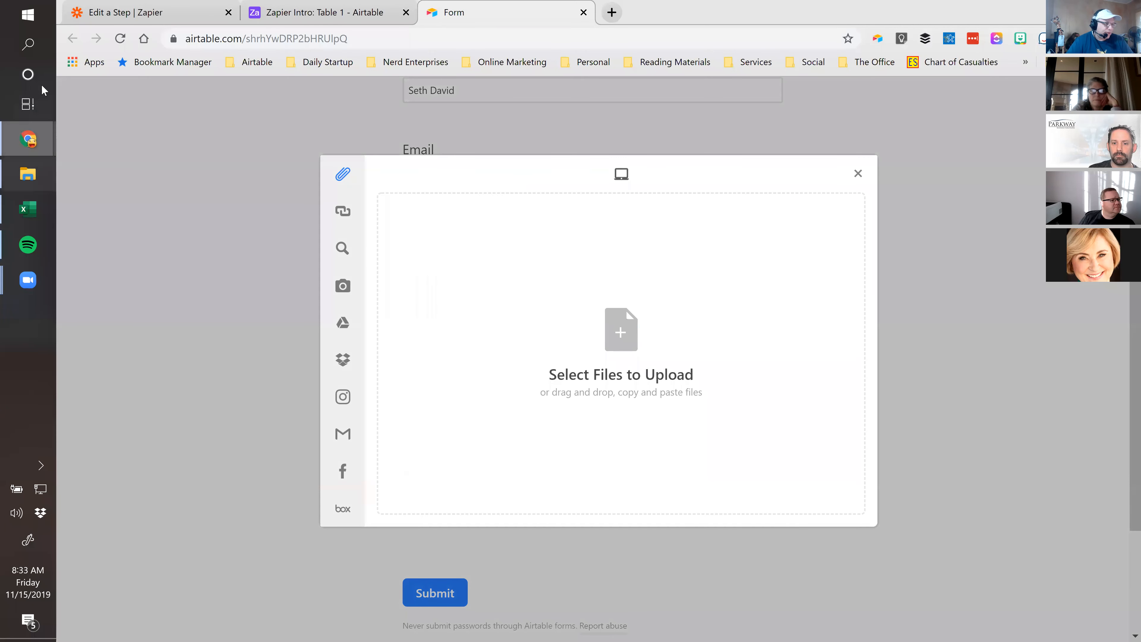
# Upload the Registration Report .xlsx as an attachment, submit the form, and close the form tab
pyautogui.click(28, 174)
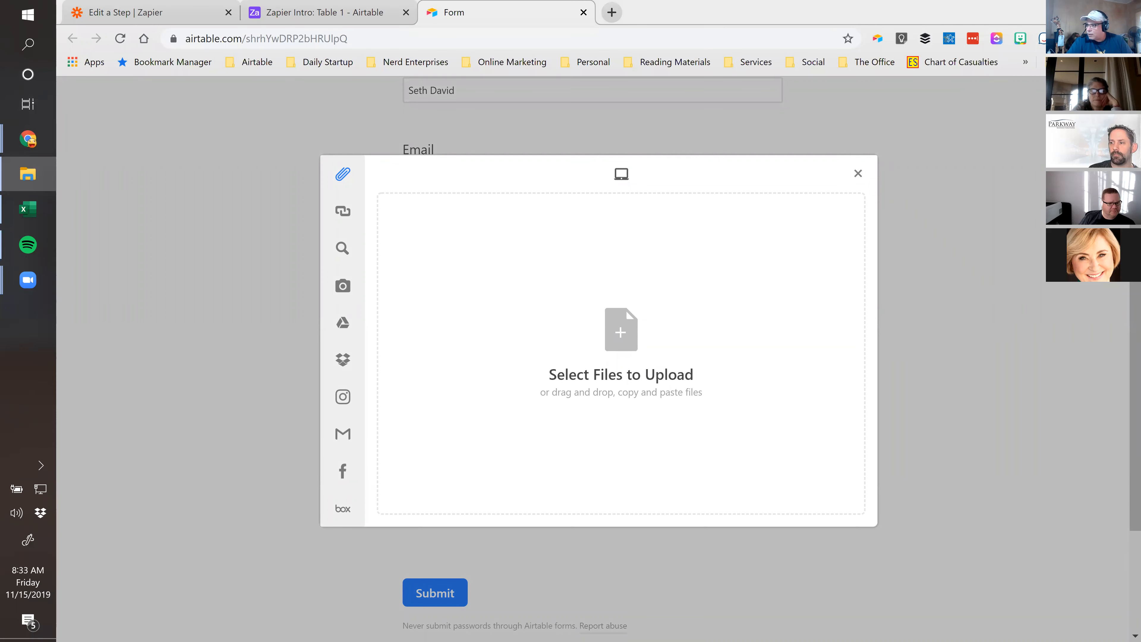
pyautogui.moveTo(694, 355); pyautogui.dragTo(585, 347)
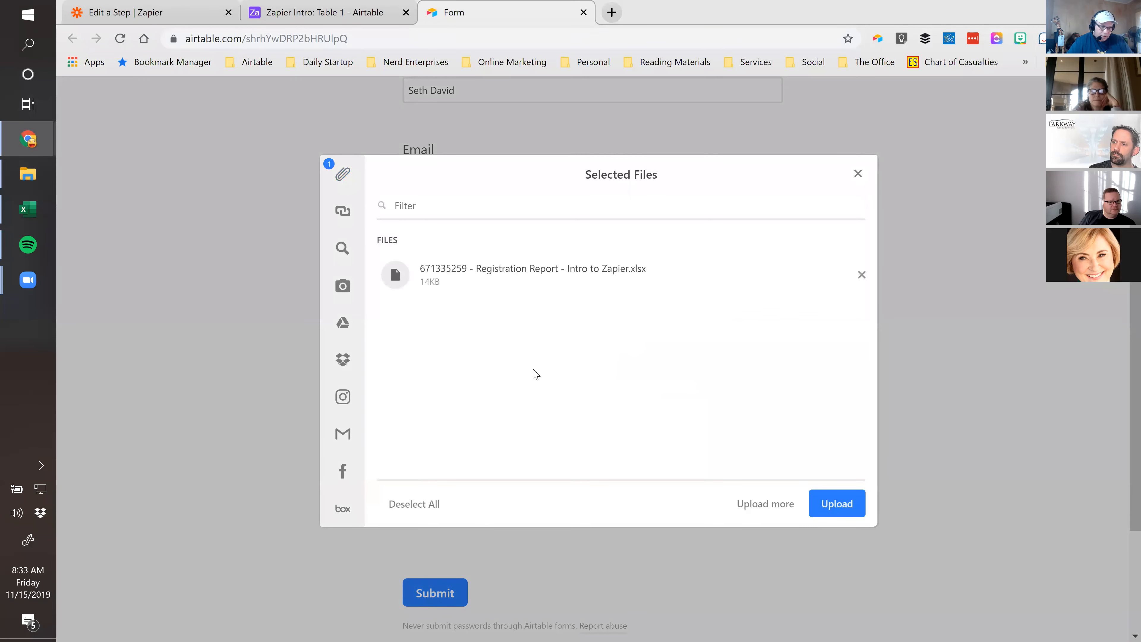
pyautogui.click(826, 503)
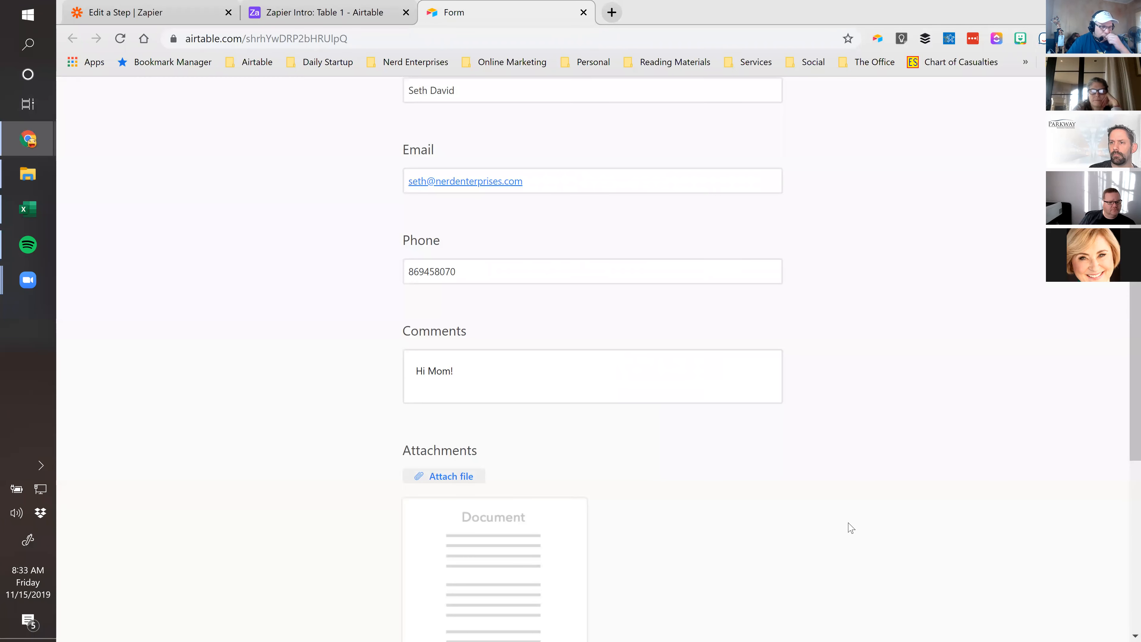
pyautogui.scroll(-5, 849, 521)
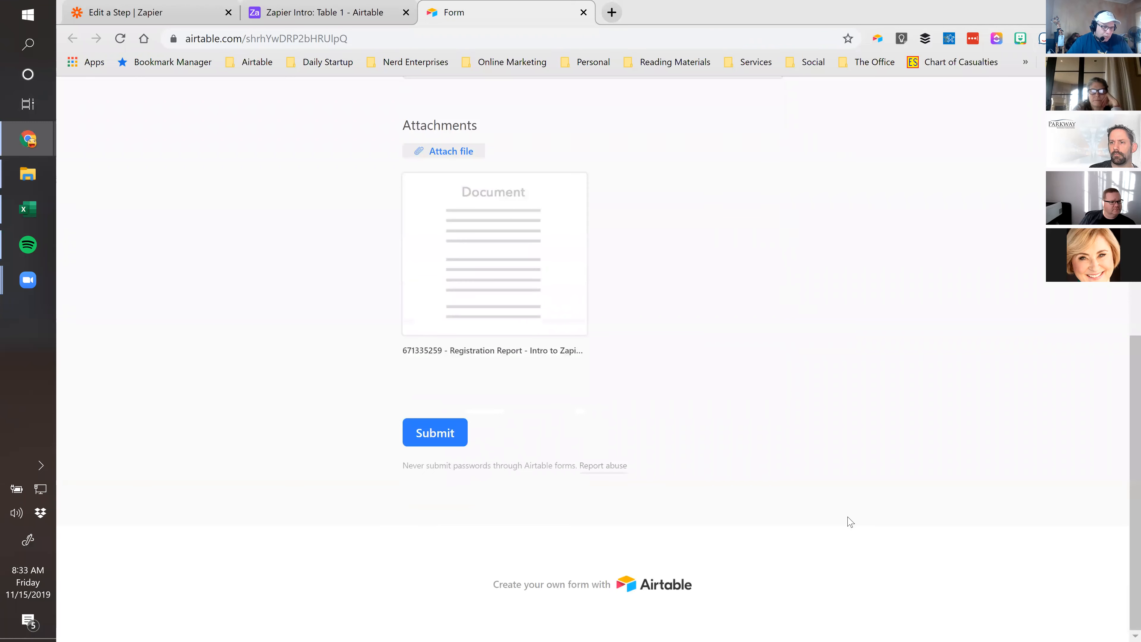
pyautogui.click(421, 434)
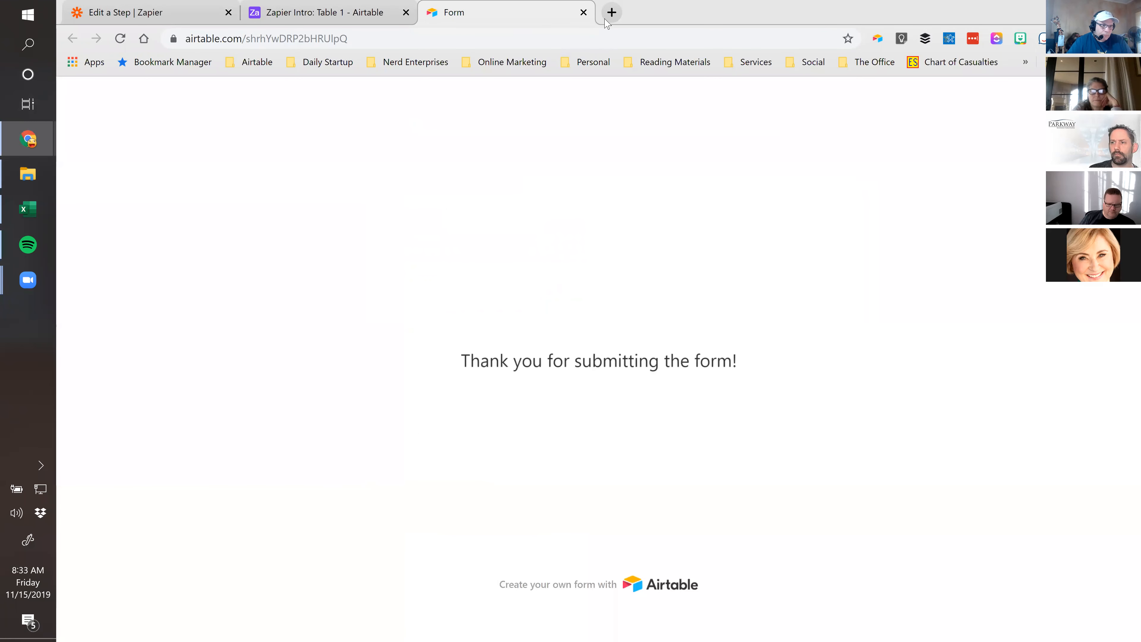
pyautogui.click(583, 12)
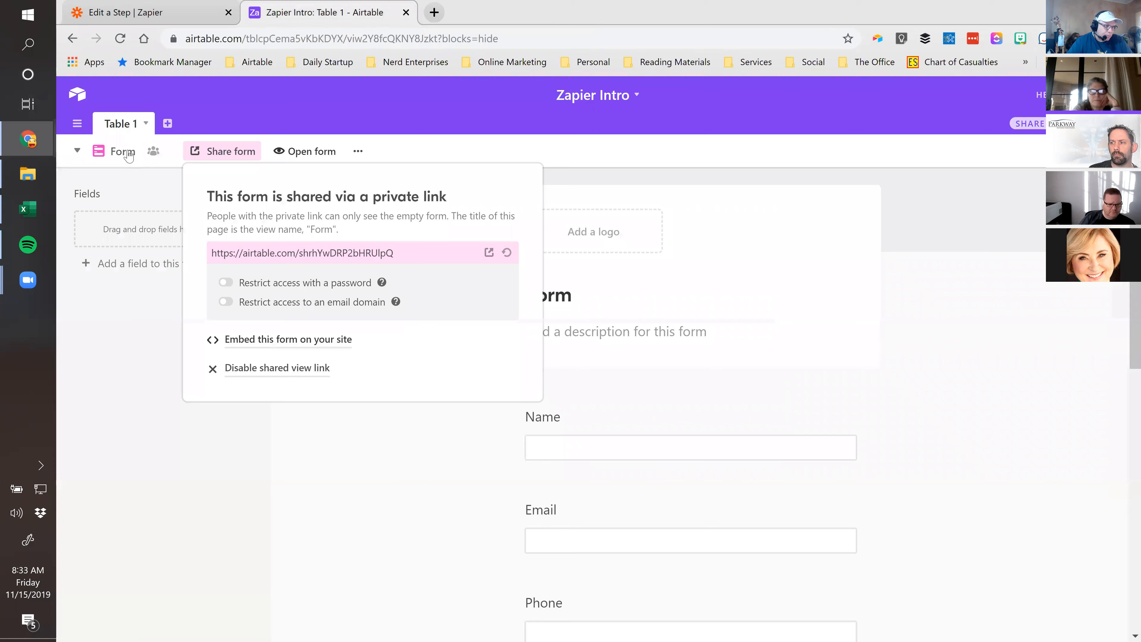
# Switch to Grid view and delete the three empty records
pyautogui.click(128, 153)
pyautogui.click(146, 192)
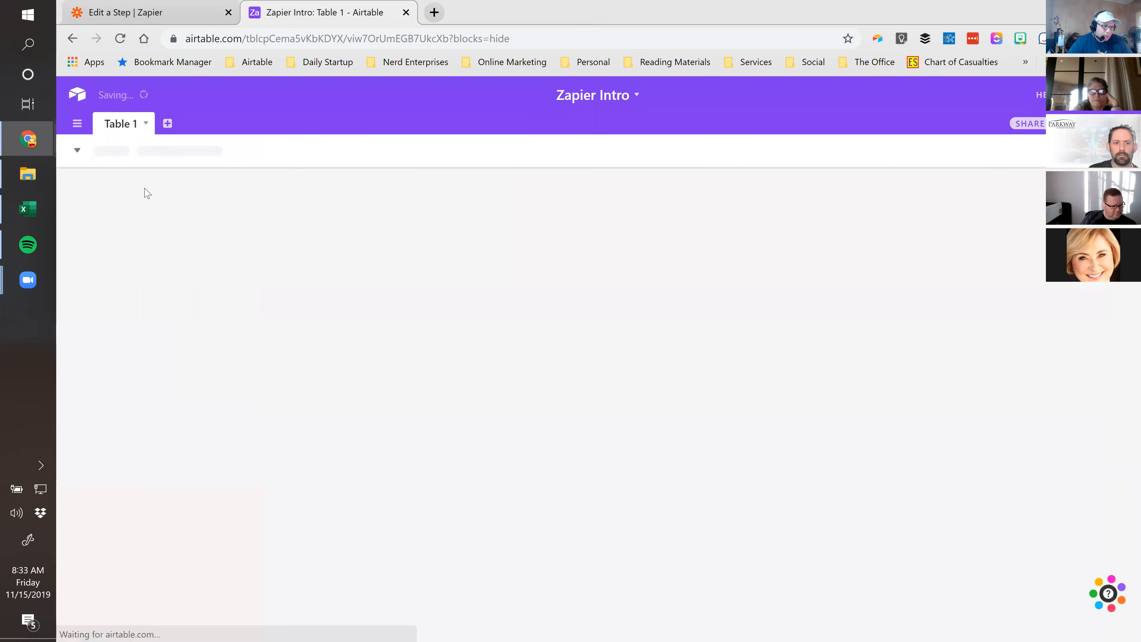
pyautogui.moveTo(139, 205); pyautogui.dragTo(139, 253)
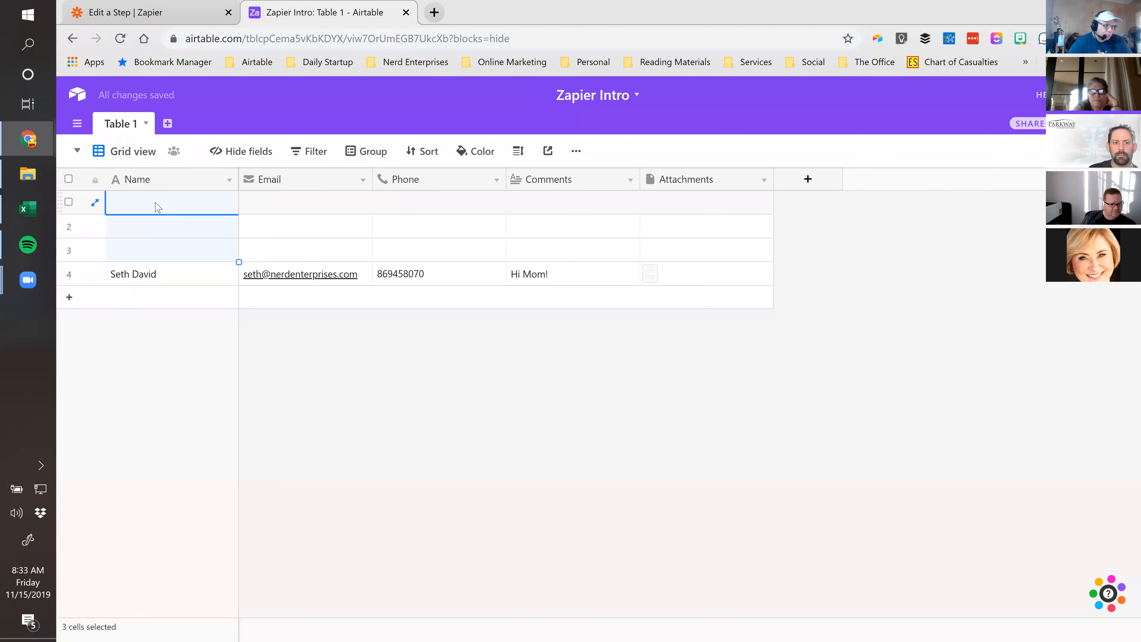
pyautogui.rightClick(155, 203)
pyautogui.click(217, 248)
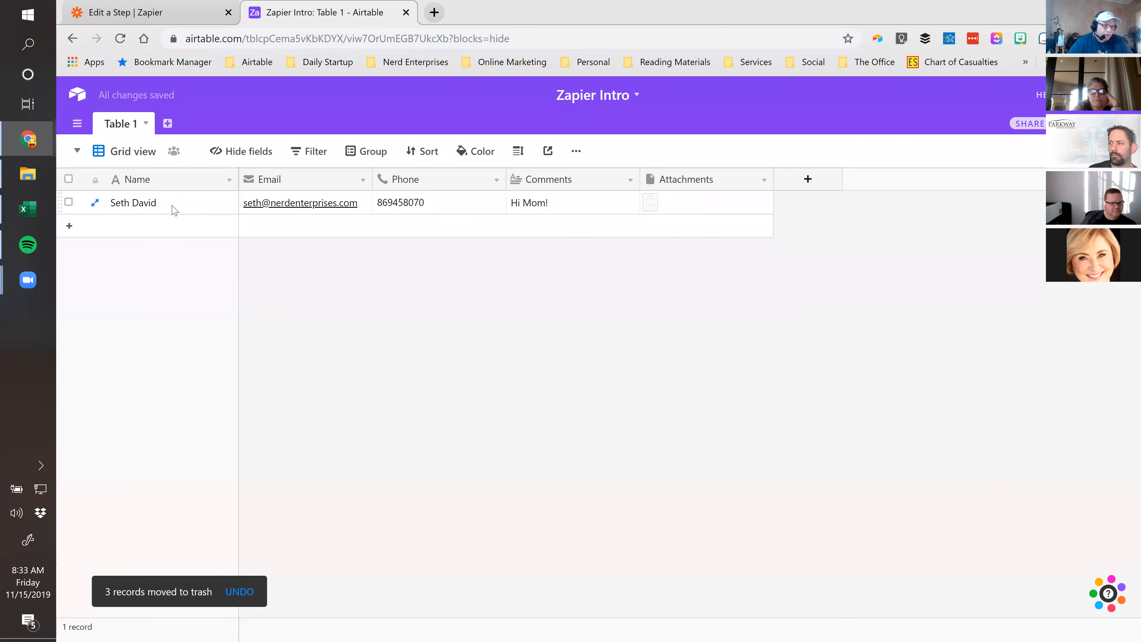
# Make Phone a Phone number field and re-enter the record's phone as a ten-digit number
pyautogui.doubleClick(422, 179)
pyautogui.click(432, 239)
pyautogui.write('Phon')
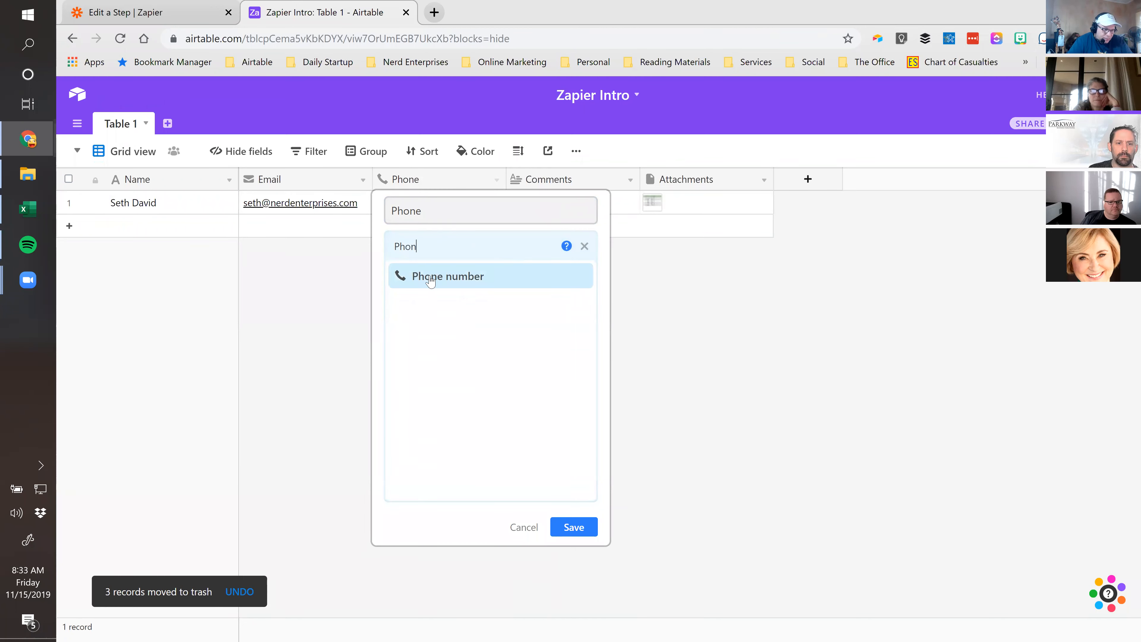
pyautogui.click(430, 277)
pyautogui.click(574, 306)
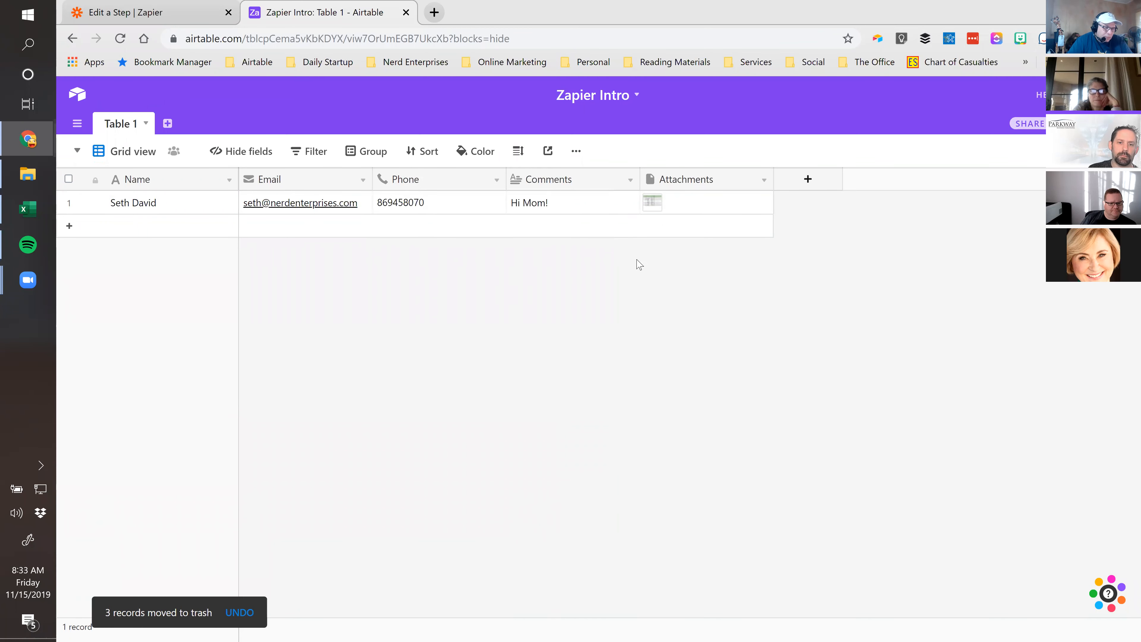
pyautogui.click(429, 204)
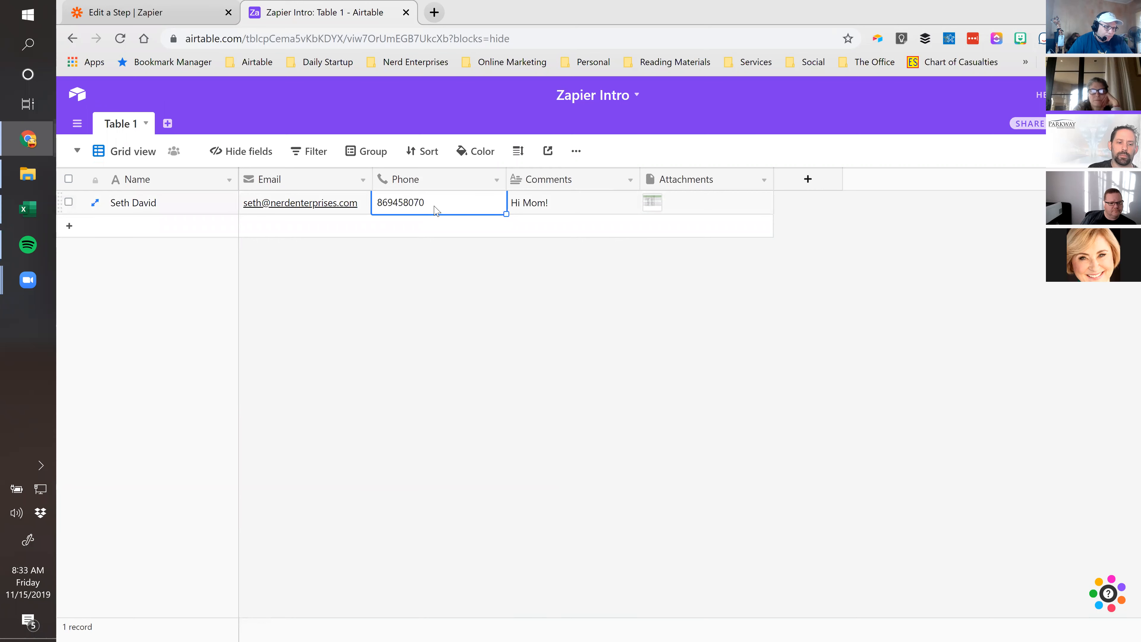
pyautogui.press('Tab')
pyautogui.hotkey('shift', 'Tab')
pyautogui.hotkey('shift', 'Tab')
pyautogui.click(481, 212)
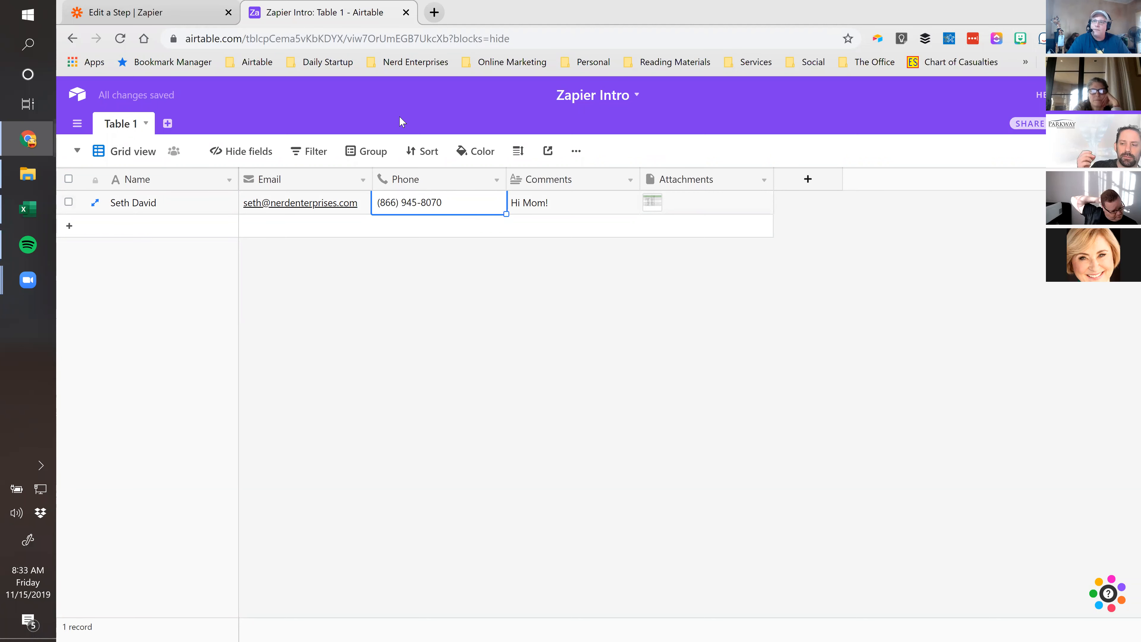
# Accept the Zapier Intro base and Table 1 for the Airtable trigger, then go to the trigger test
pyautogui.click(146, 12)
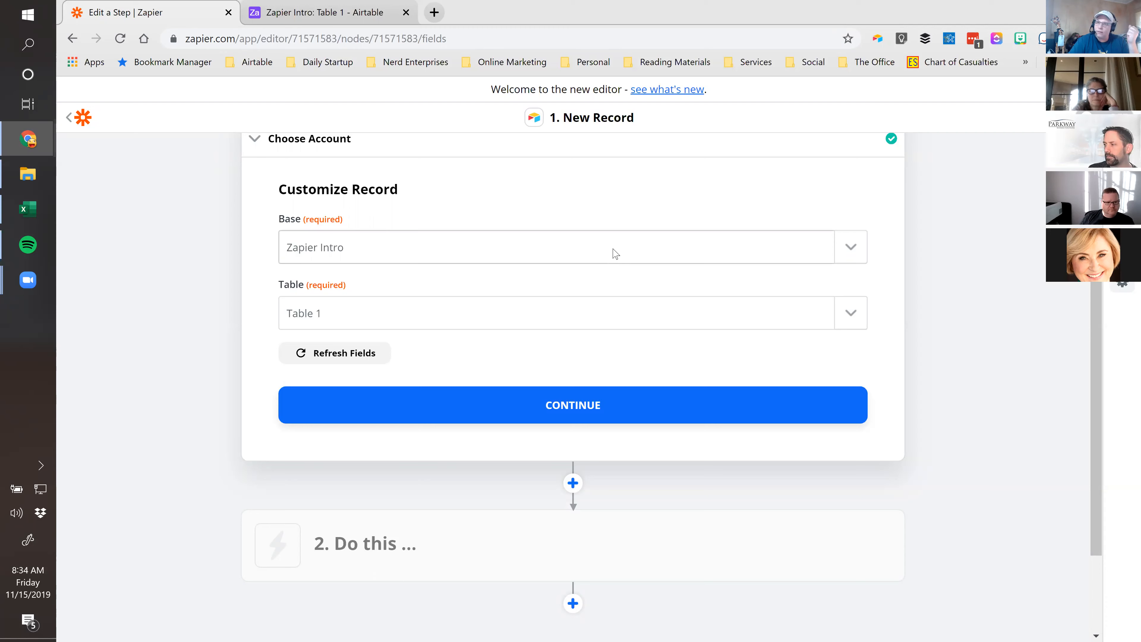
pyautogui.scroll(-2, 130, 292)
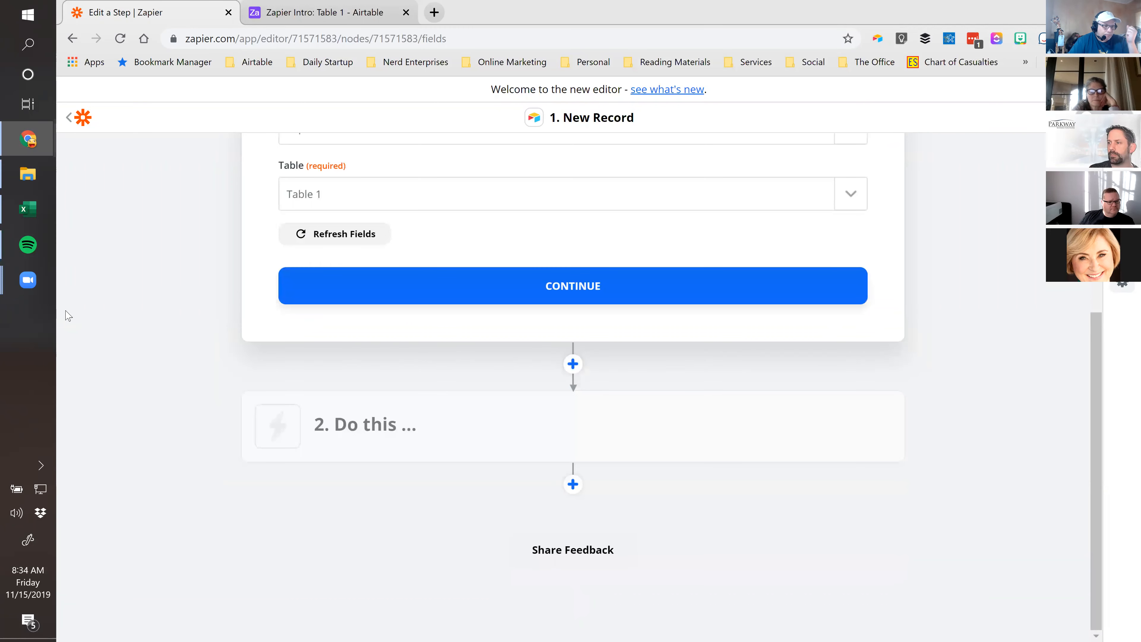
pyautogui.scroll(4, 72, 317)
pyautogui.scroll(-3, 445, 336)
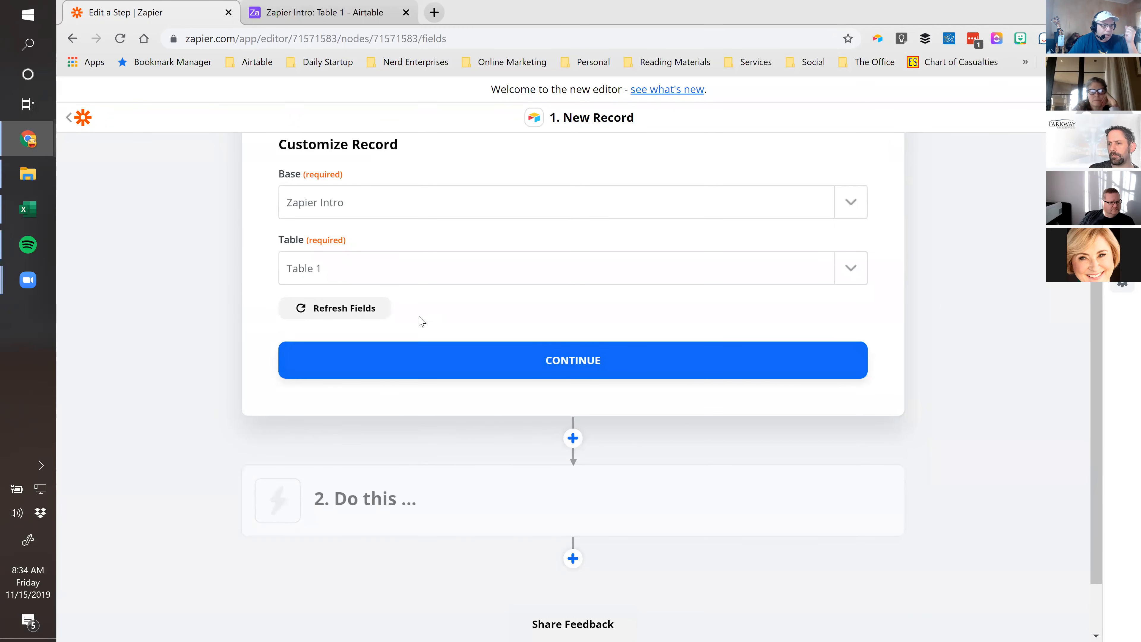
pyautogui.scroll(3, 421, 321)
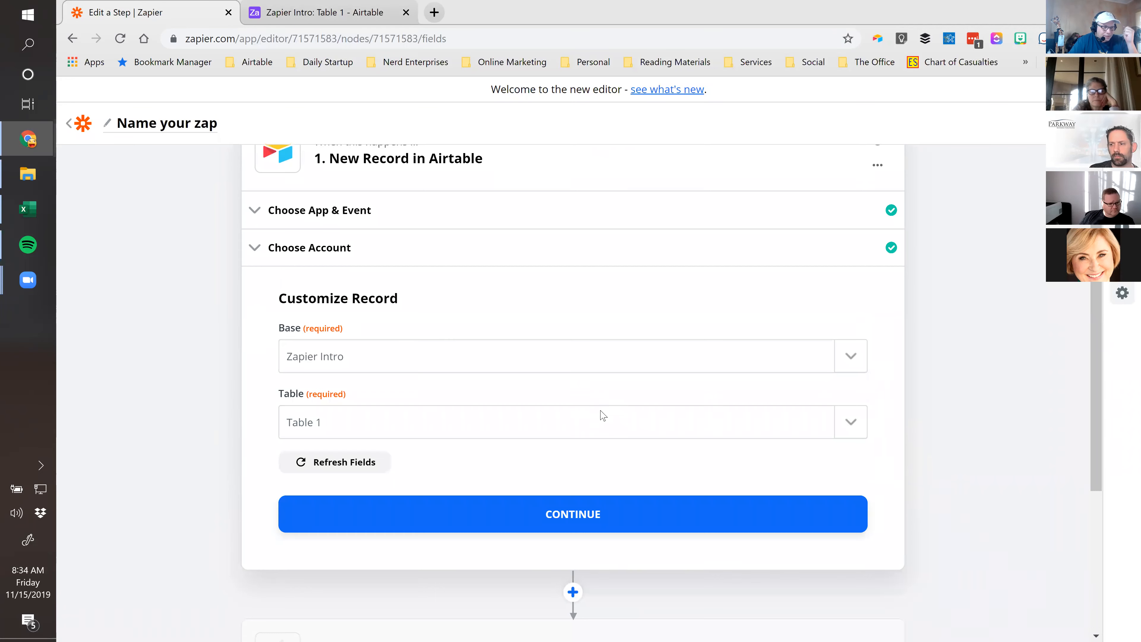
pyautogui.scroll(-2, 603, 416)
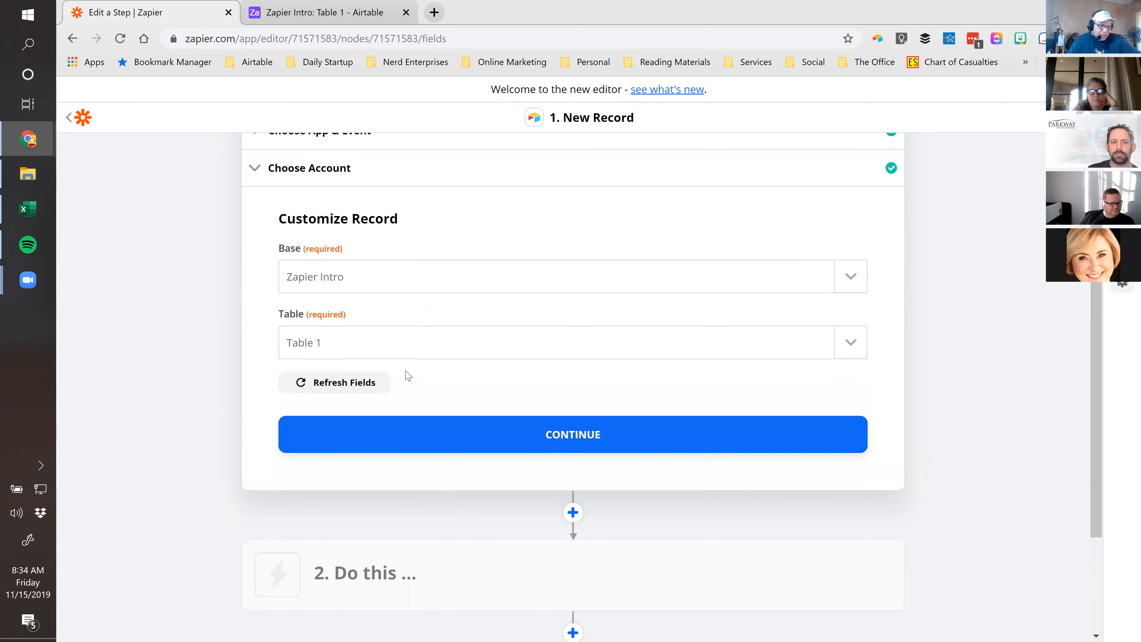
pyautogui.click(577, 440)
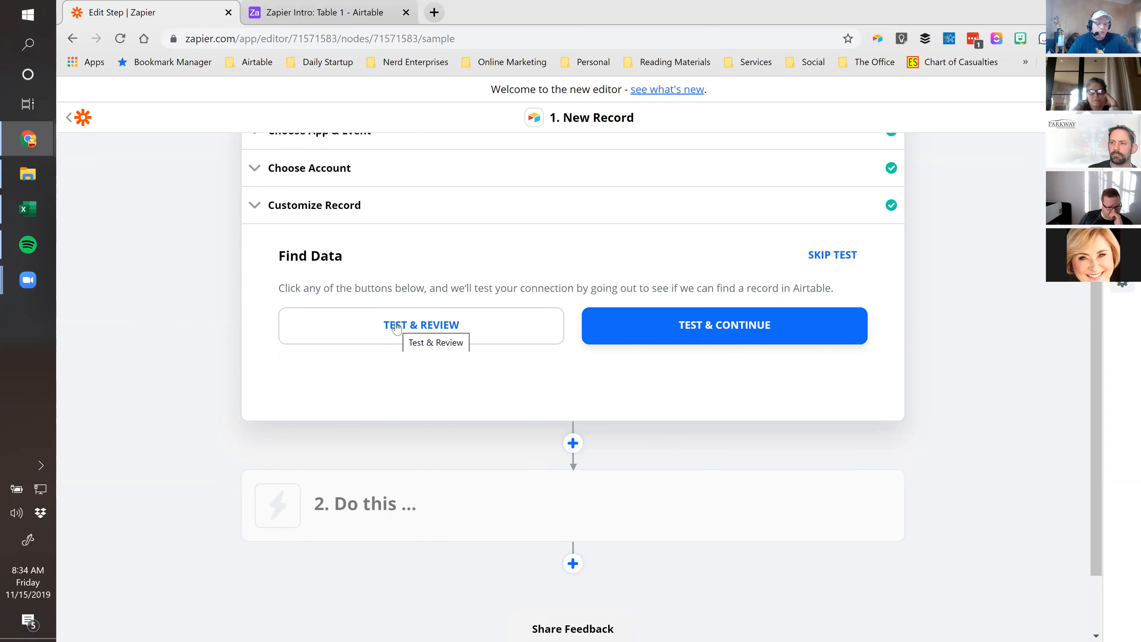
pyautogui.click(396, 328)
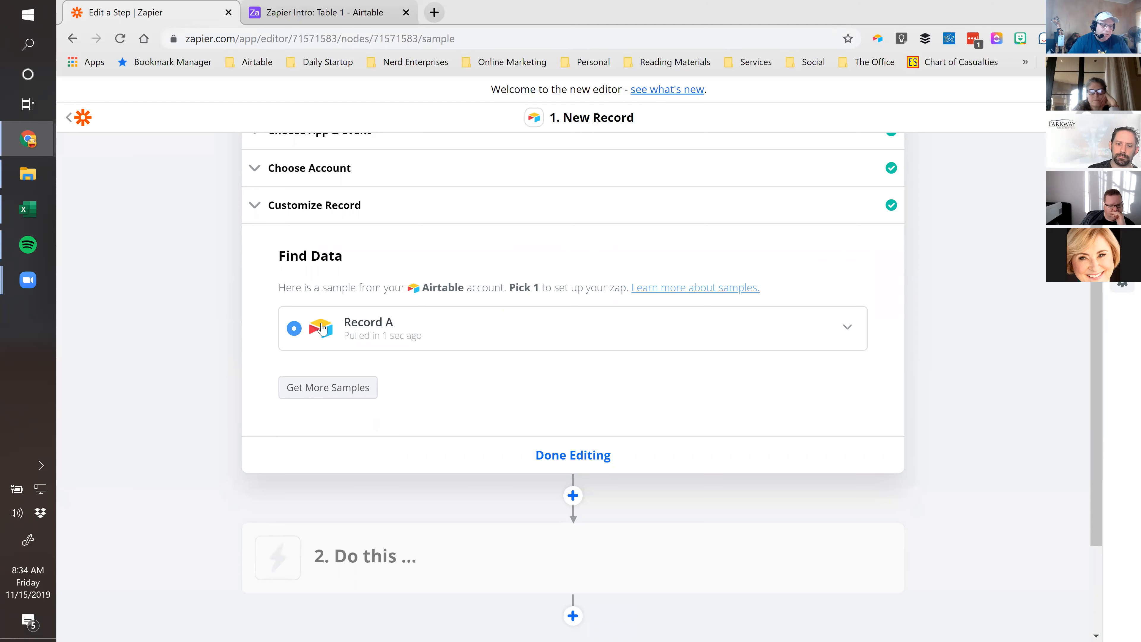
# Expand sample Record A and review its fields, including the 'Hi Mom!' comment and the Registration Report attachment
pyautogui.click(848, 330)
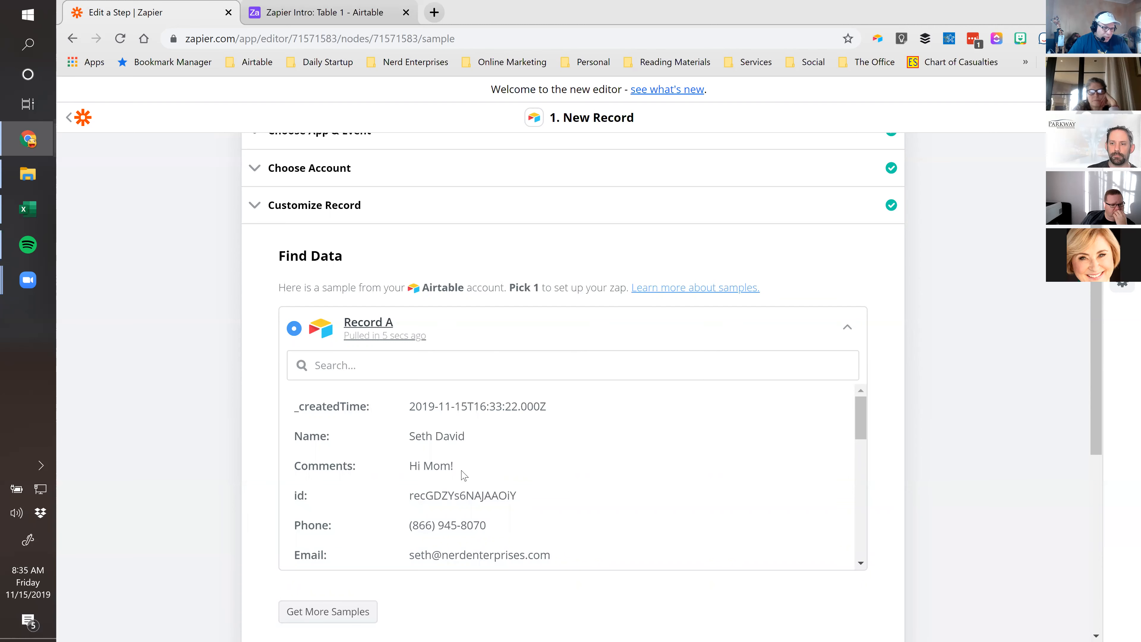
pyautogui.tripleClick(404, 466)
pyautogui.scroll(-2, 530, 454)
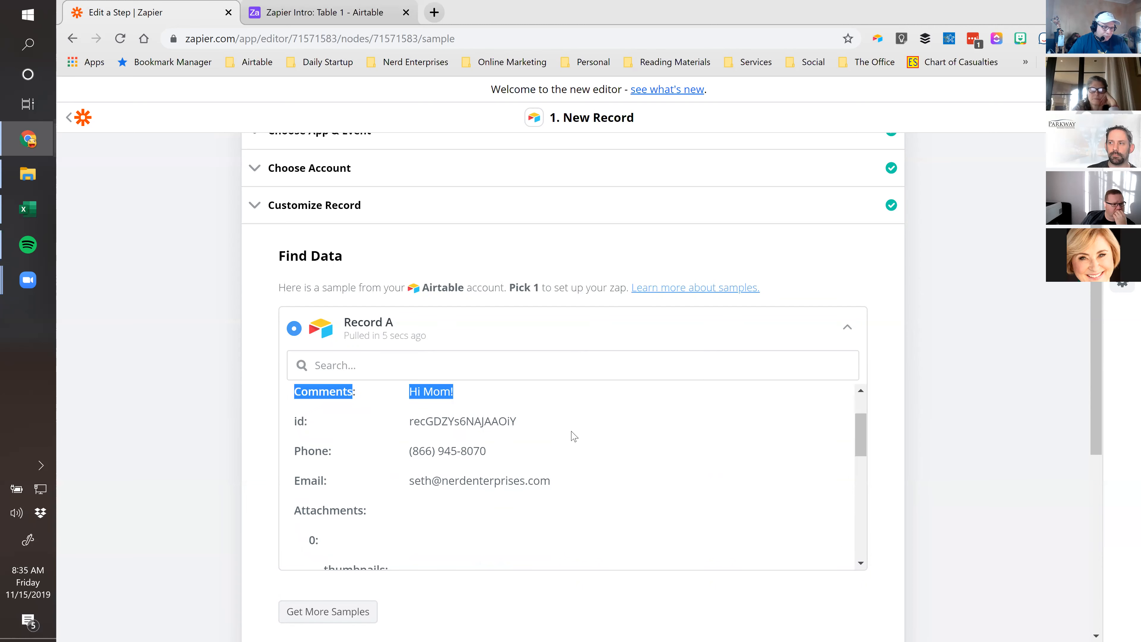
pyautogui.click(536, 430)
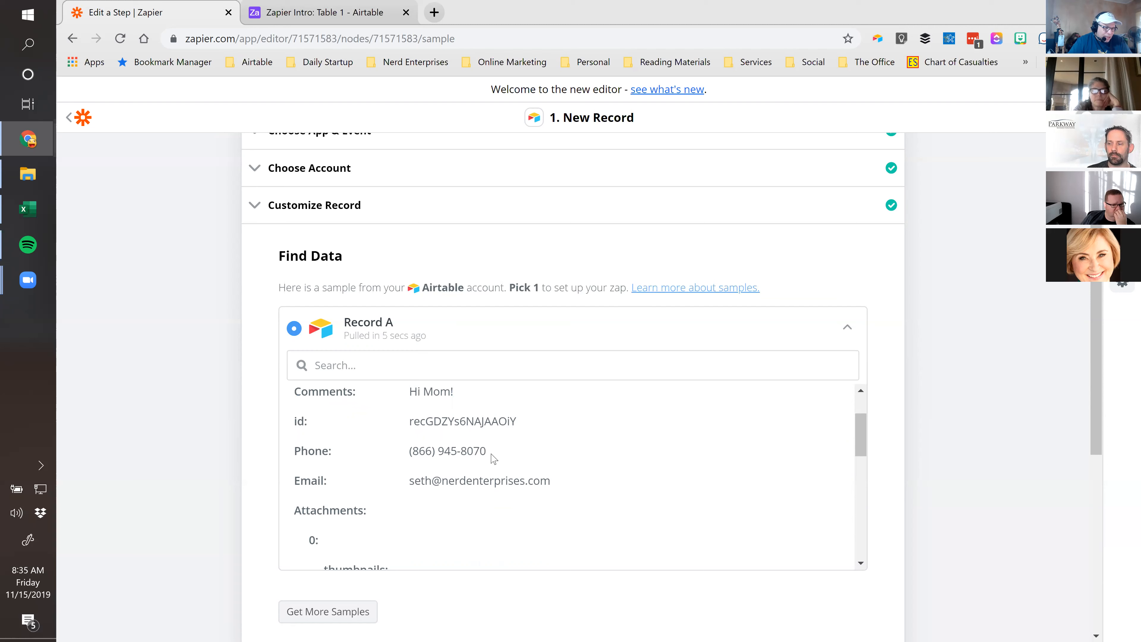
pyautogui.scroll(-2, 530, 494)
pyautogui.scroll(-6, 524, 492)
pyautogui.scroll(-3, 446, 451)
pyautogui.scroll(-1, 732, 530)
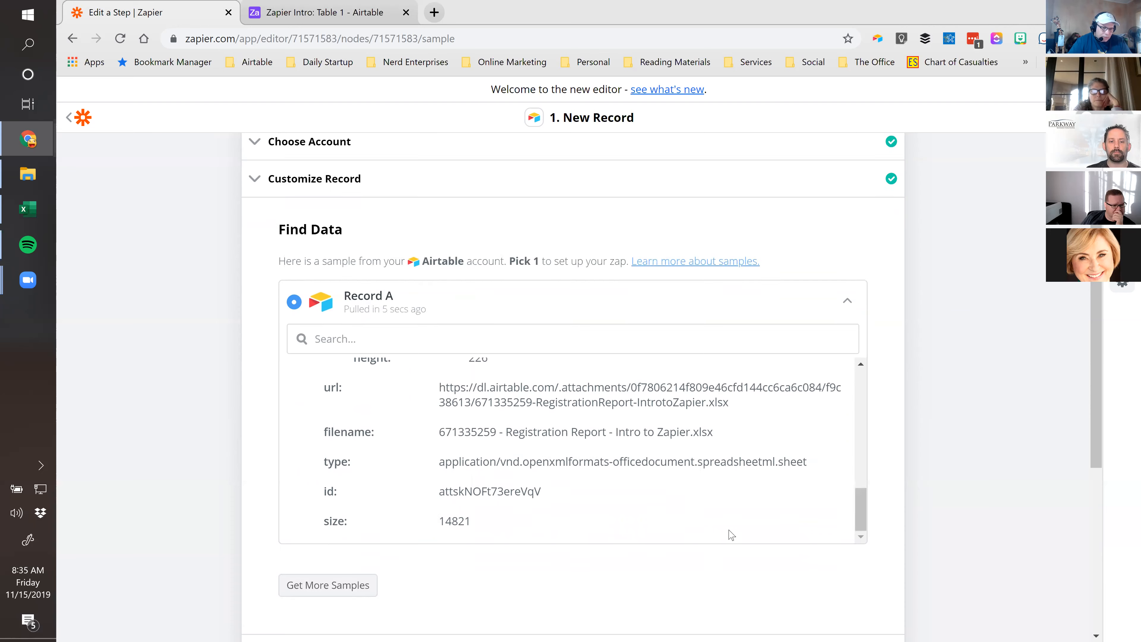
pyautogui.scroll(-8, 730, 535)
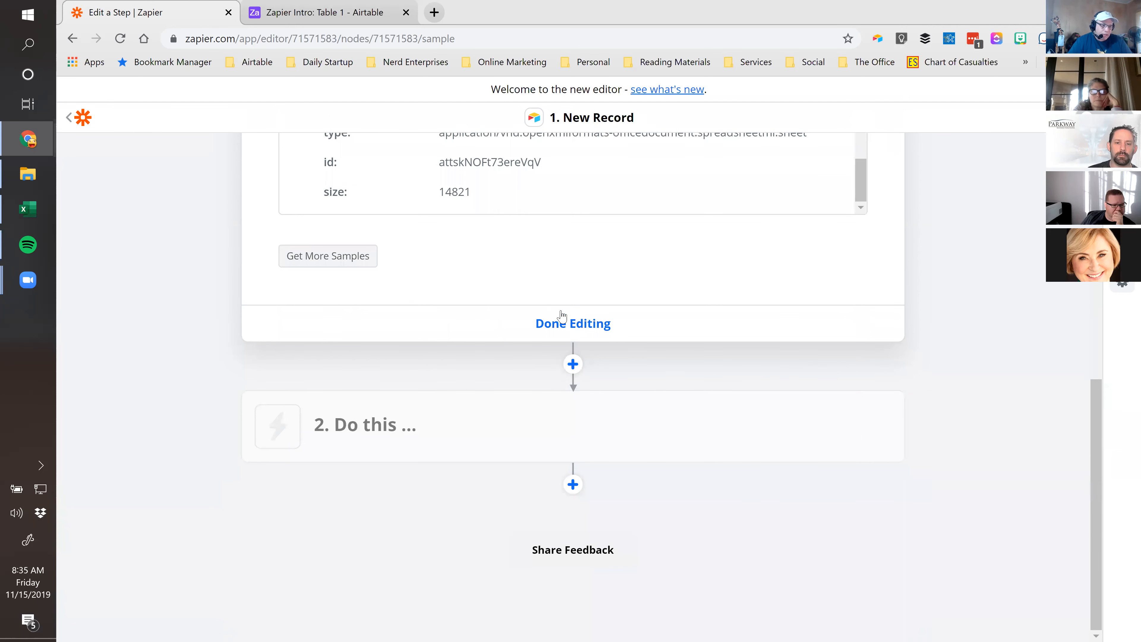
# Finish editing the New Record in Airtable trigger step
pyautogui.click(562, 320)
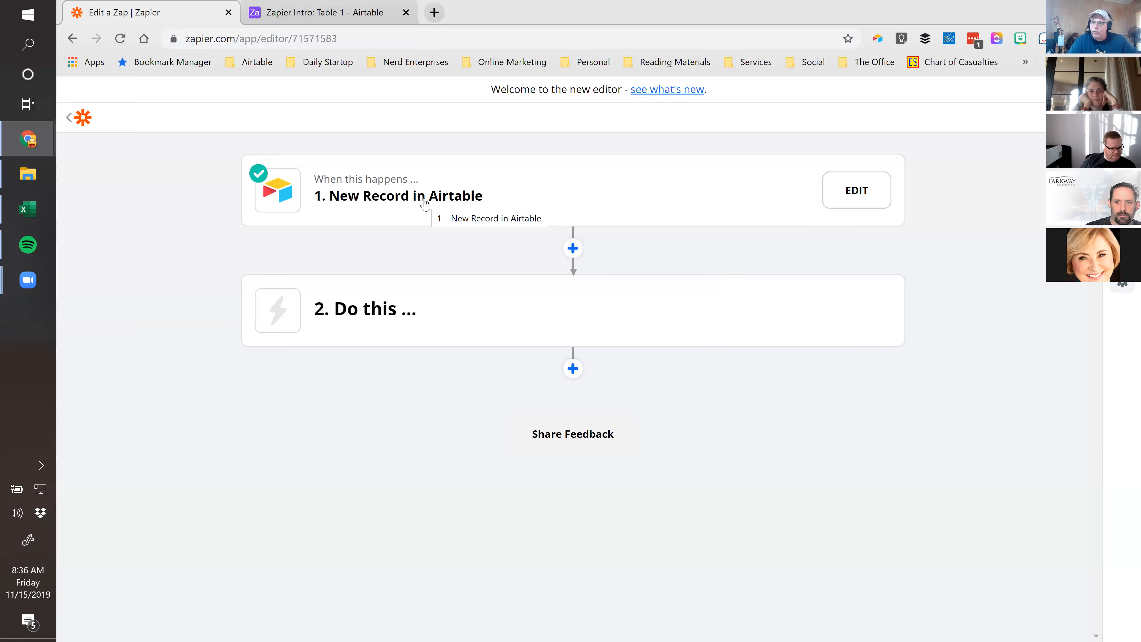
# Make the action Google Sheets' Create Spreadsheet Row and open a blank browser tab
pyautogui.click(364, 310)
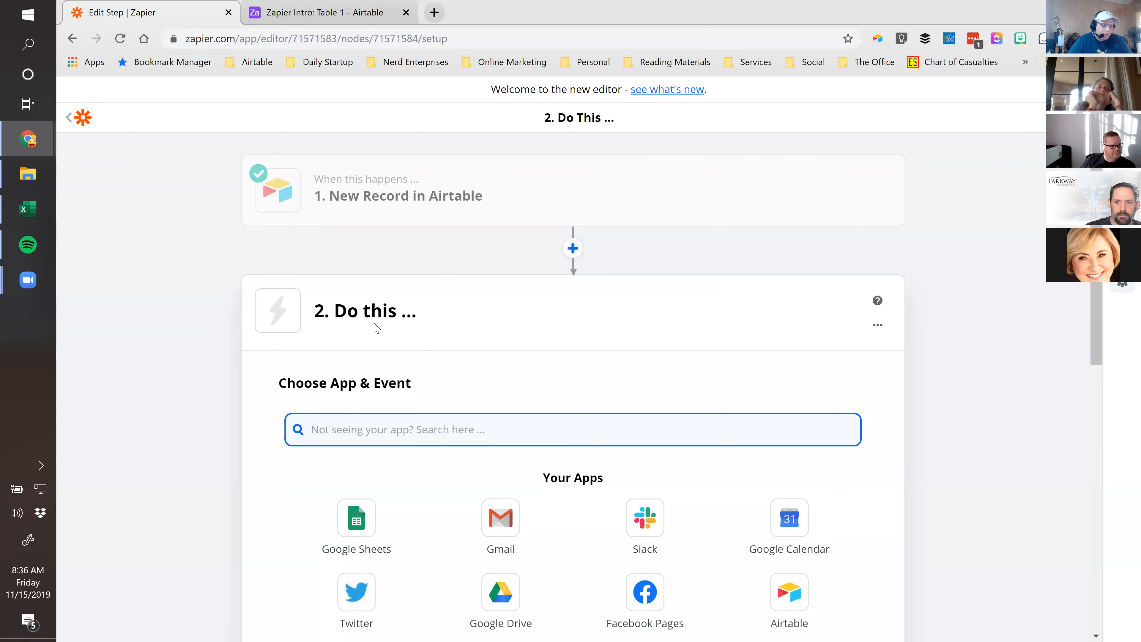
pyautogui.scroll(-1, 377, 327)
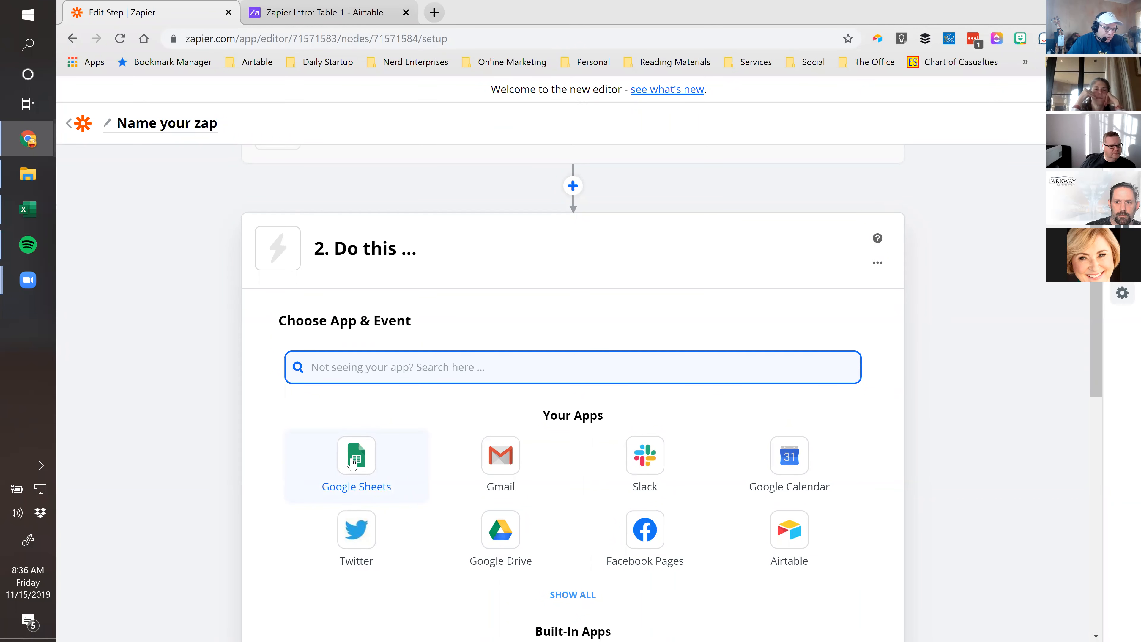
pyautogui.click(353, 463)
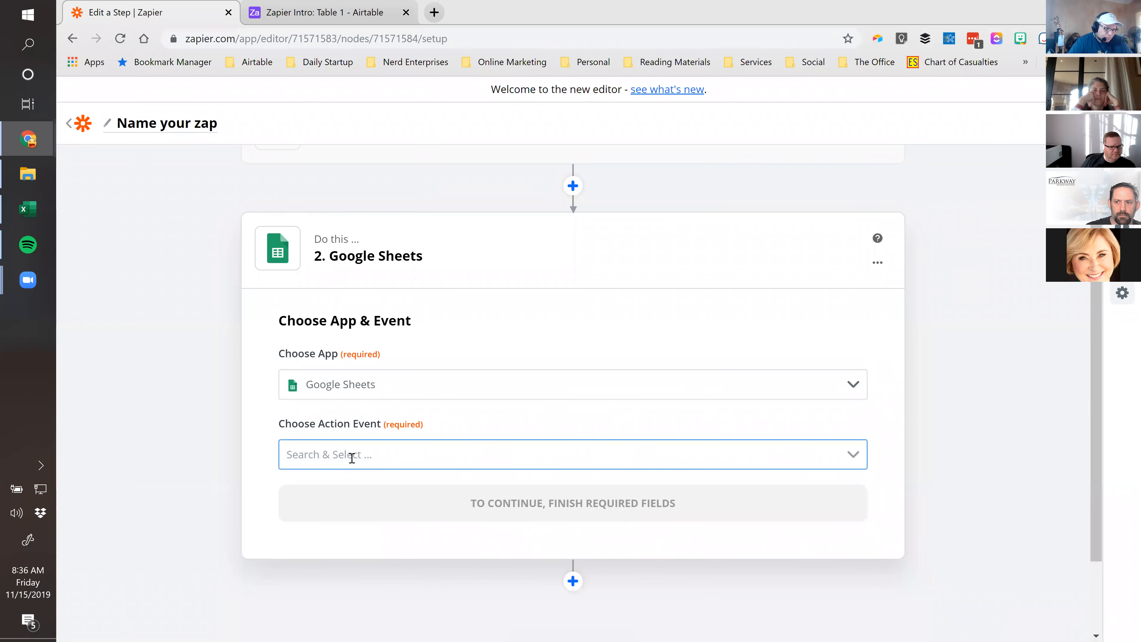
pyautogui.scroll(-2, 484, 365)
pyautogui.click(486, 364)
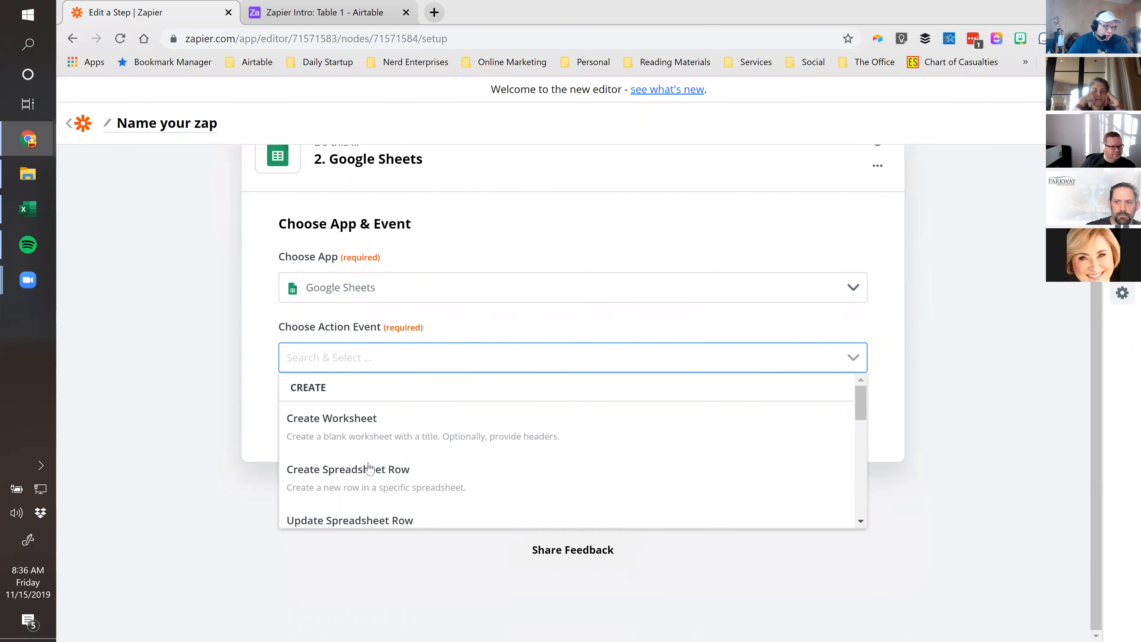
pyautogui.click(355, 479)
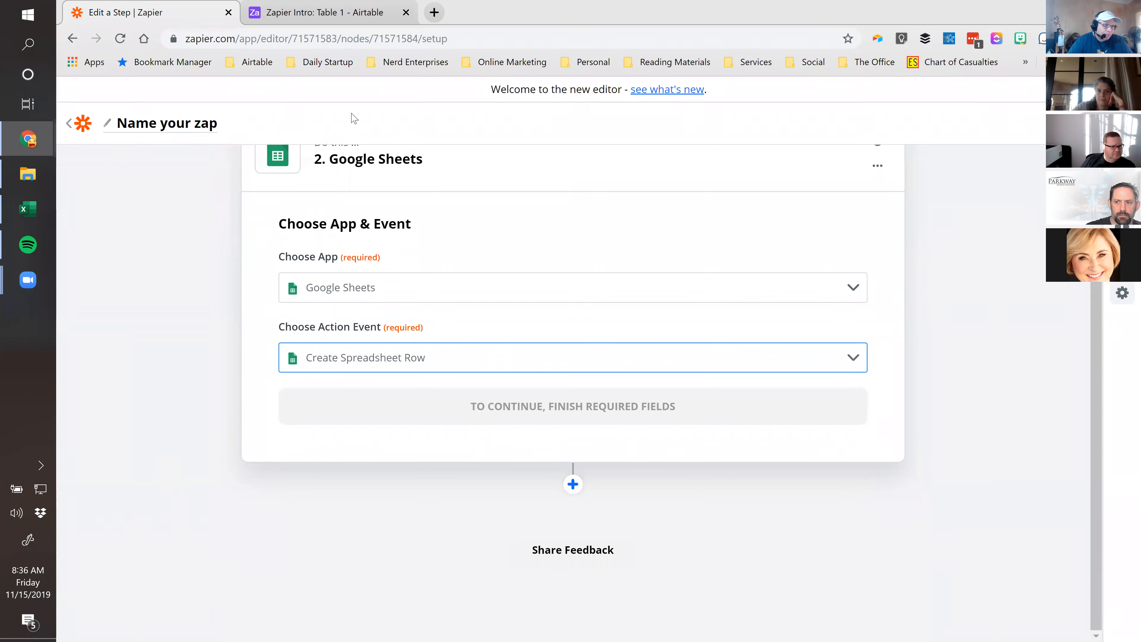
pyautogui.click(355, 13)
pyautogui.click(434, 13)
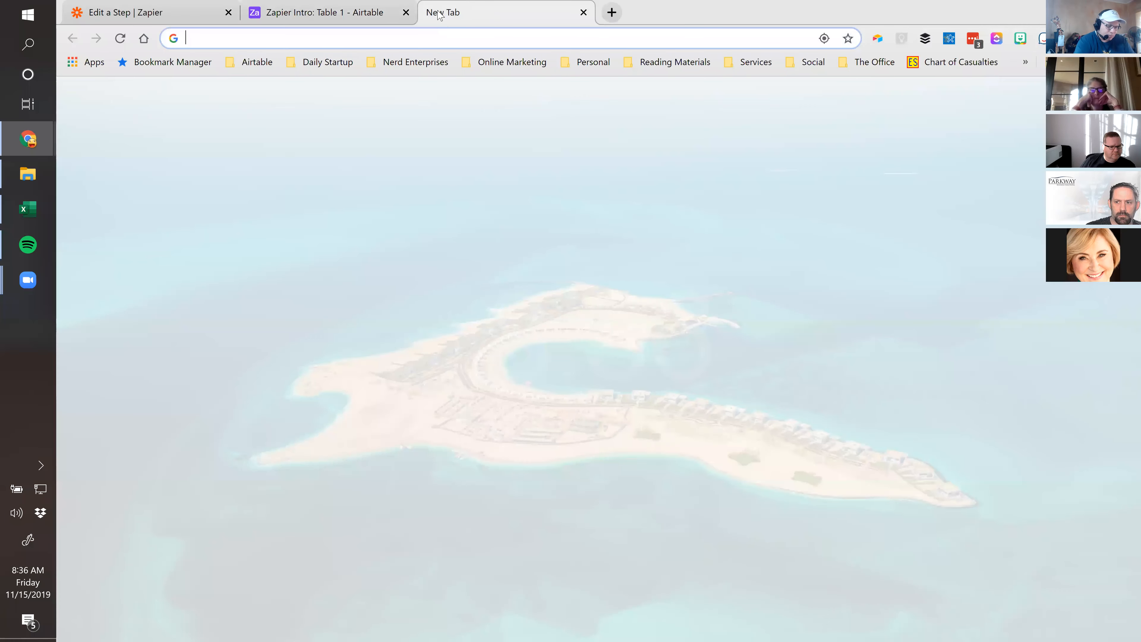
# Create a new blank spreadsheet by going to sheets.new
pyautogui.write('sheeets')
pyautogui.press('BackSpace')
pyautogui.press('BackSpace')
pyautogui.press('BackSpace')
pyautogui.write('t.sne')
pyautogui.press('BackSpace')
pyautogui.press('BackSpace')
pyautogui.press('BackSpace')
pyautogui.press('BackSpace')
pyautogui.write('s')
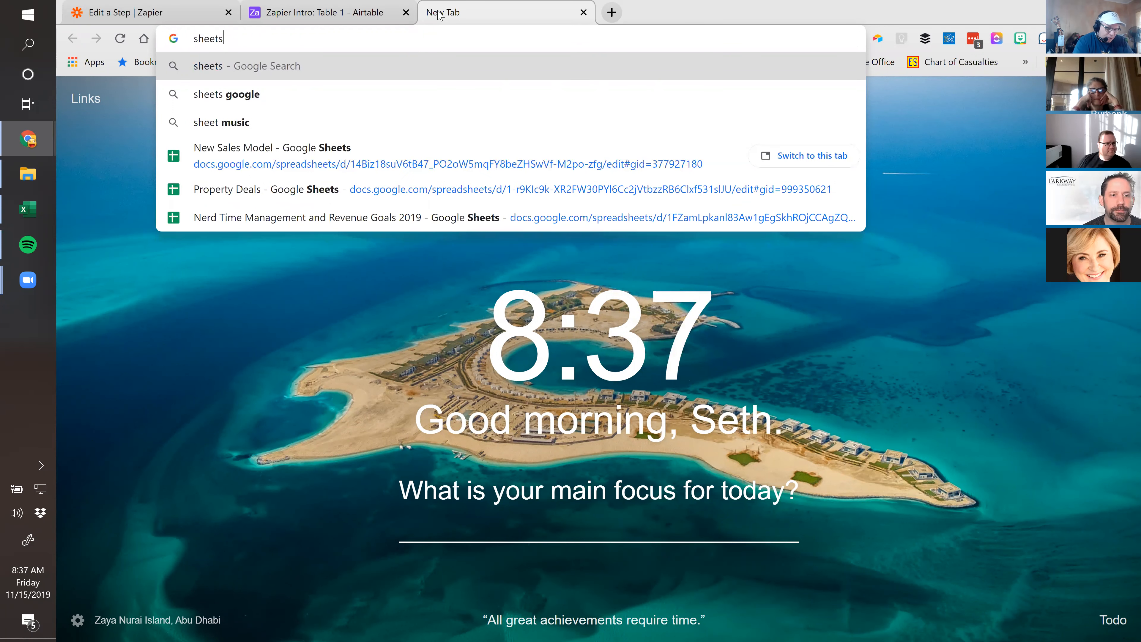
pyautogui.write('.new')
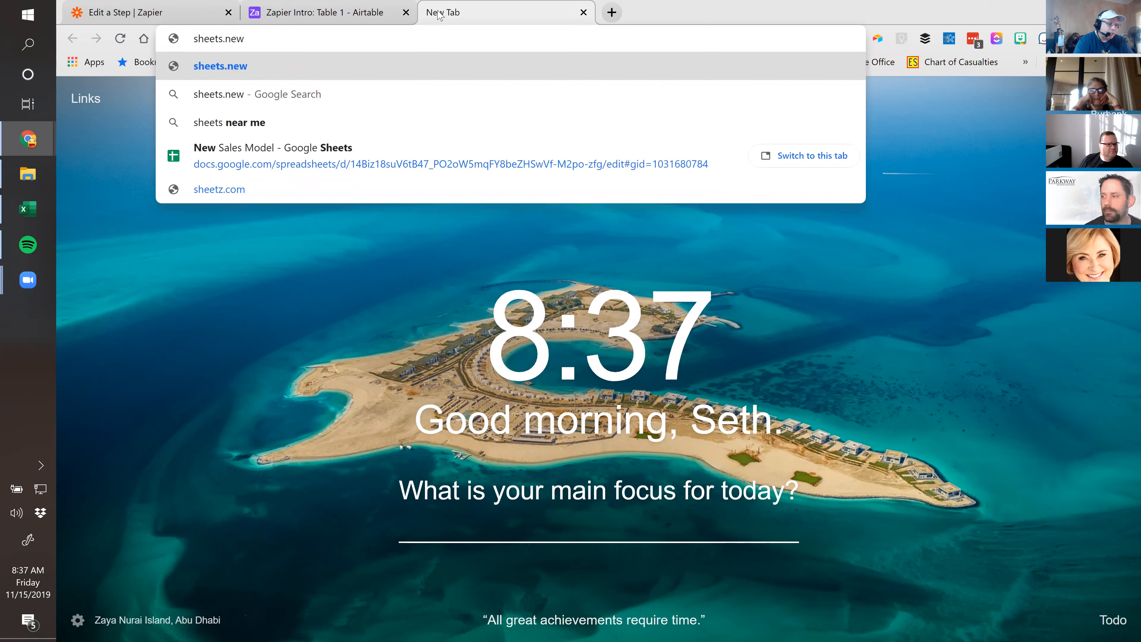
pyautogui.press('Return')
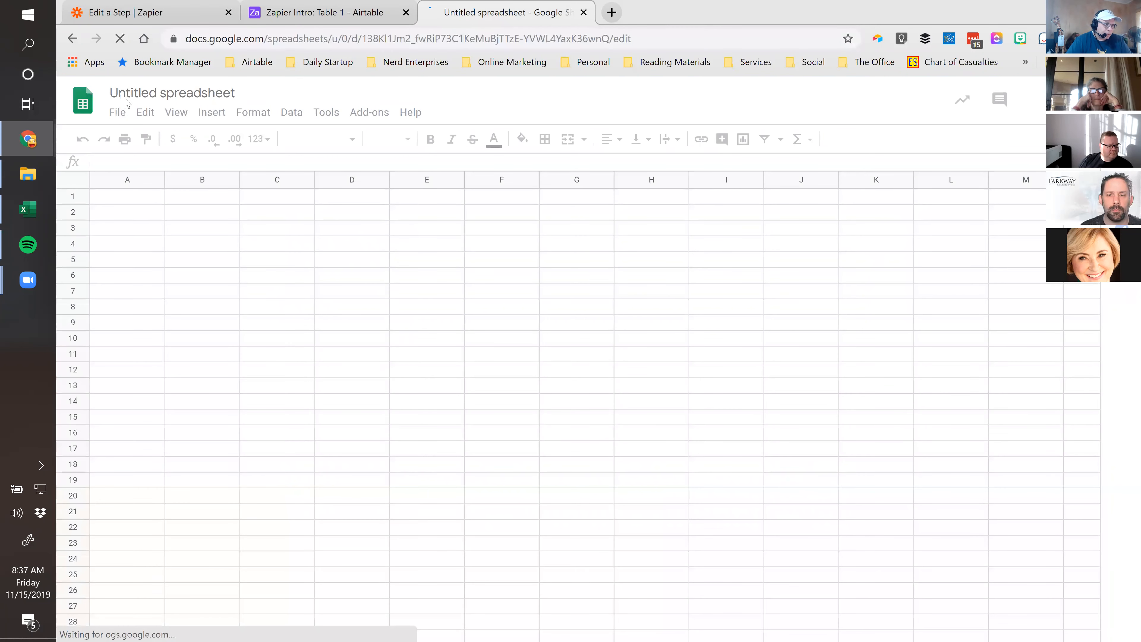
# Title the spreadsheet 'Zapier Intro' and go back to Zapier
pyautogui.click(158, 94)
pyautogui.write('Zap')
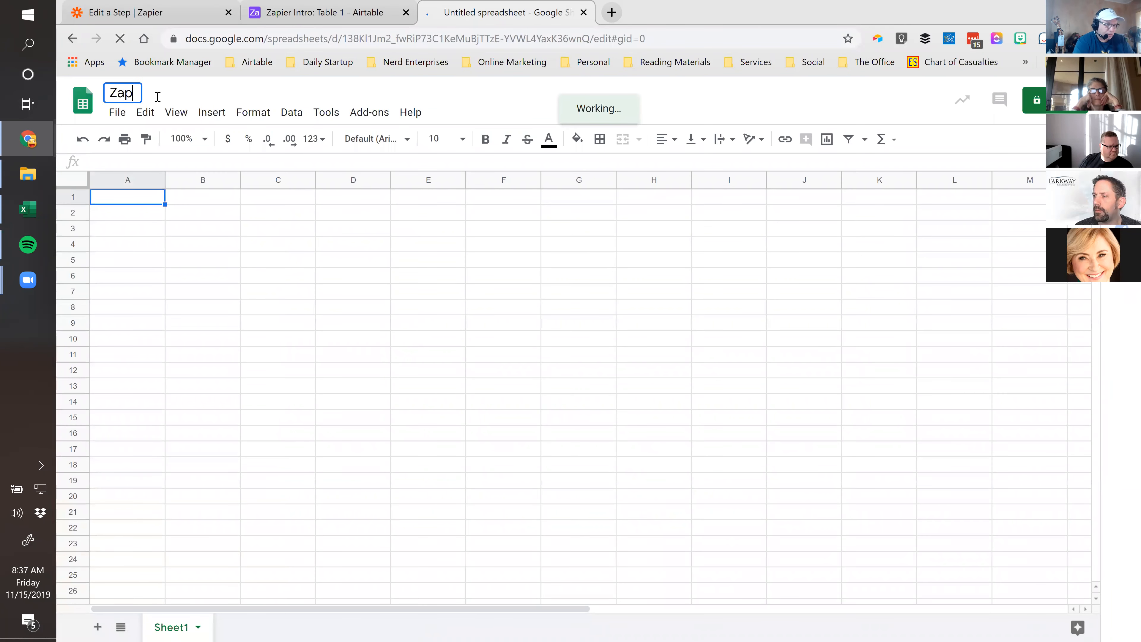
pyautogui.write('ier Intro')
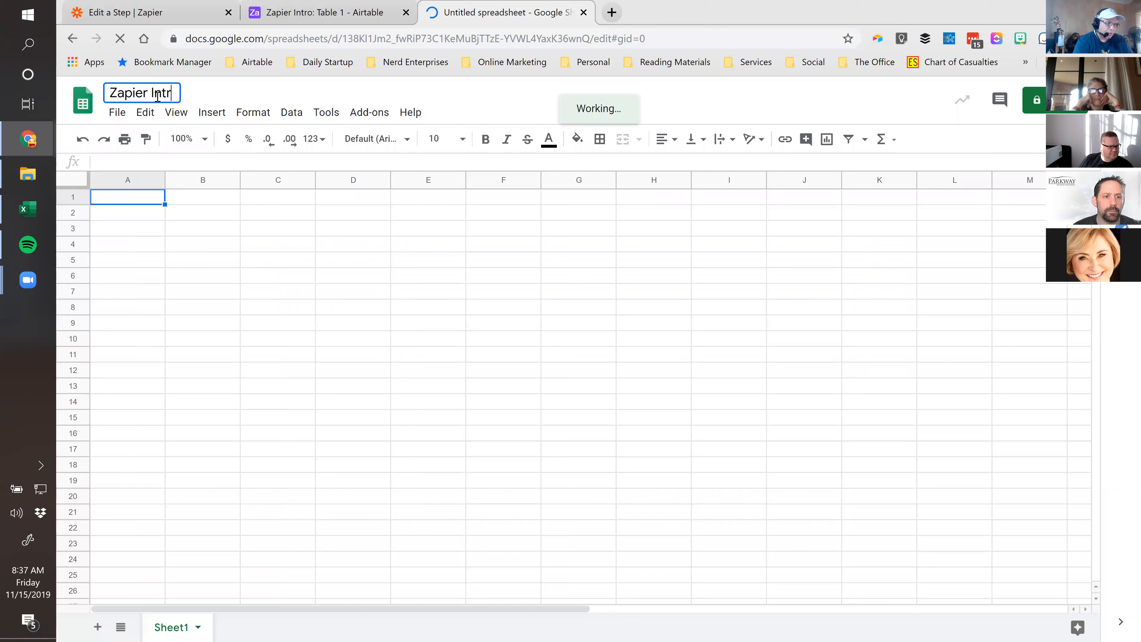
pyautogui.press('Return')
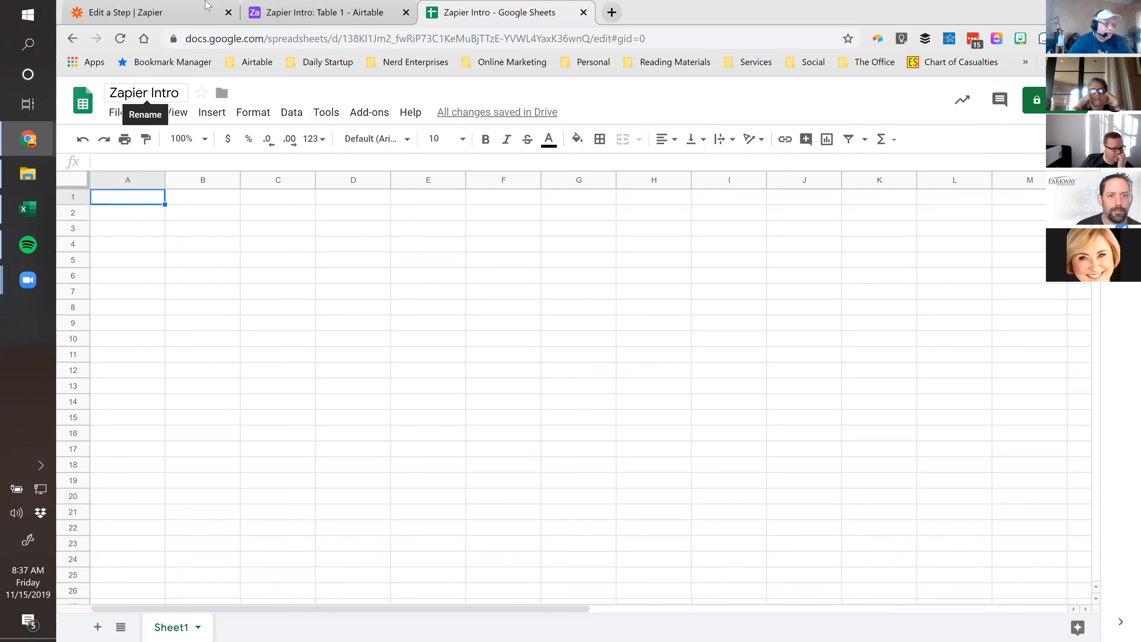
pyautogui.click(181, 12)
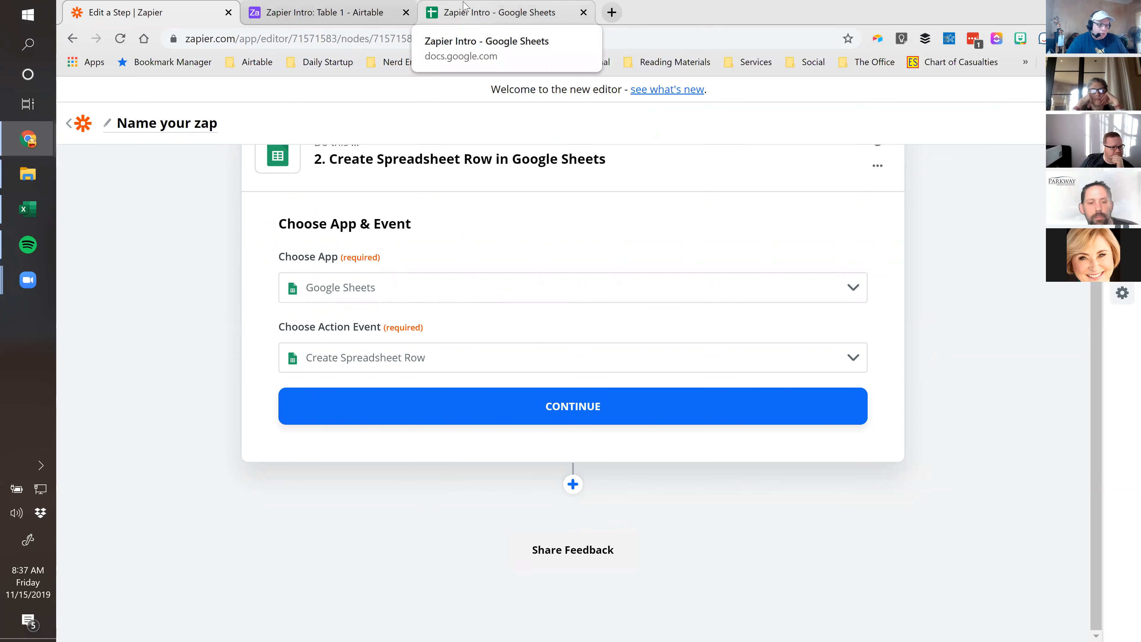
# Choose the existing #3 Google Sheets account for the action and proceed to row customisation
pyautogui.click(565, 413)
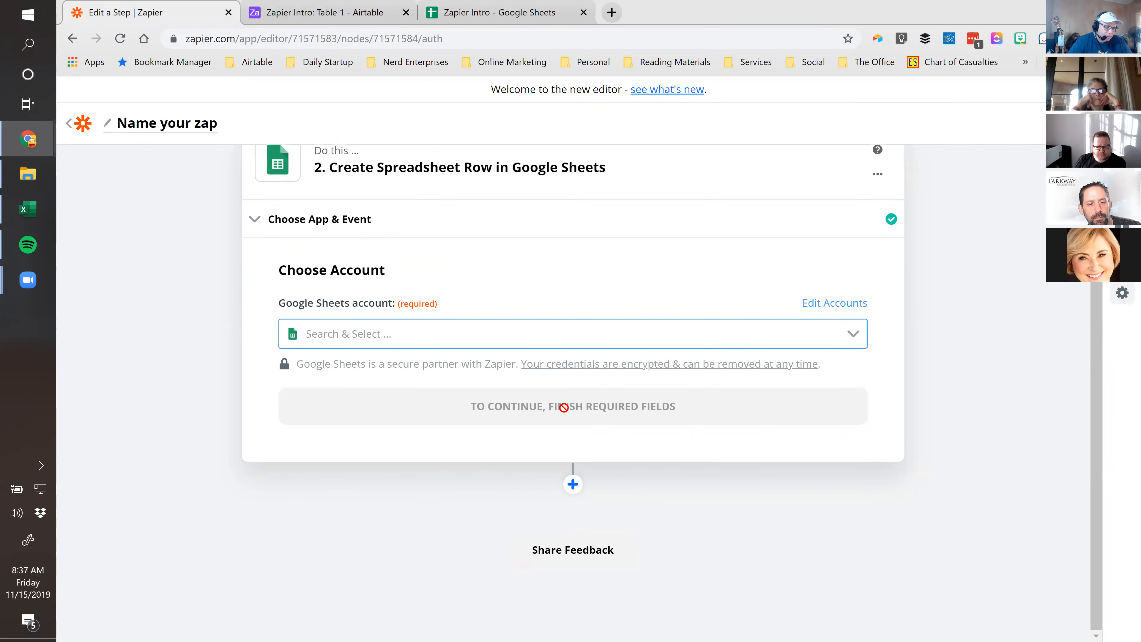
pyautogui.click(852, 334)
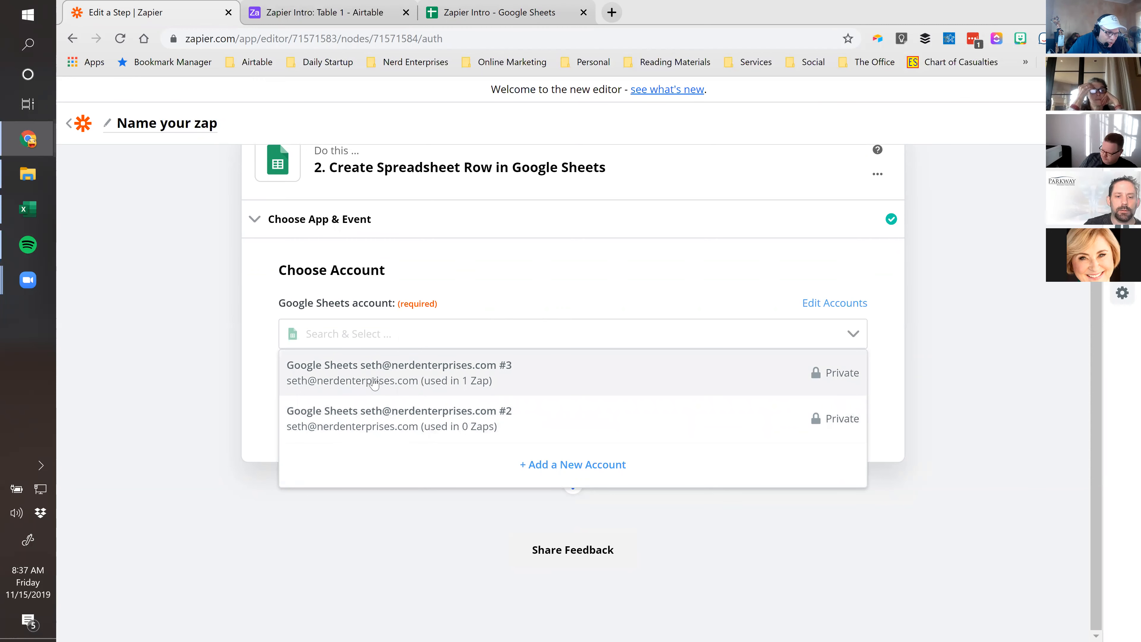
pyautogui.click(374, 364)
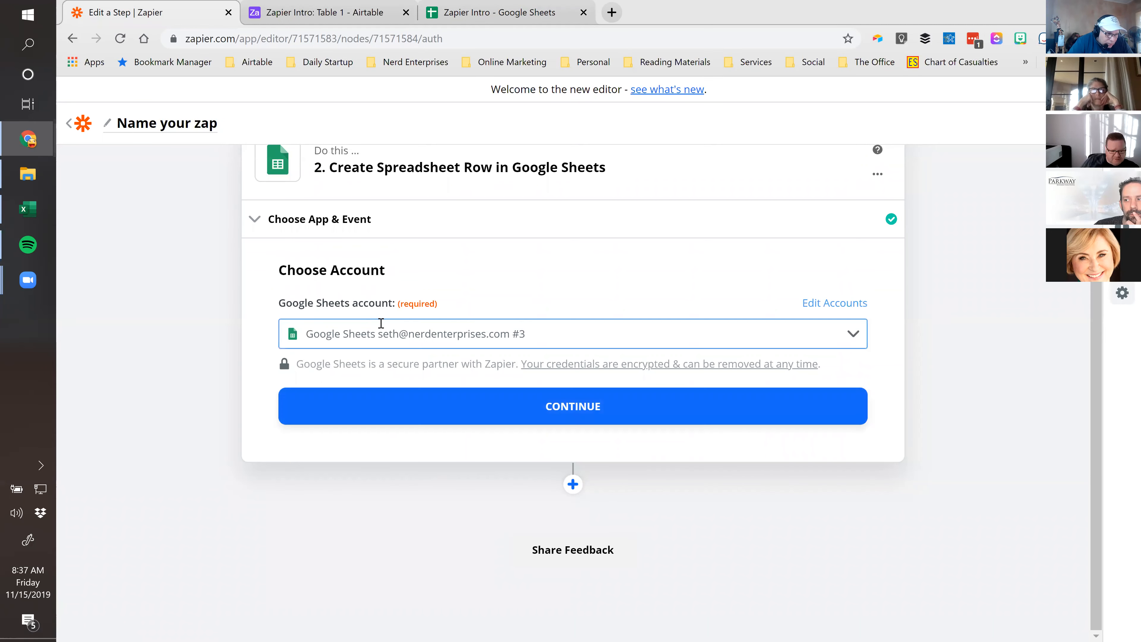
pyautogui.click(567, 405)
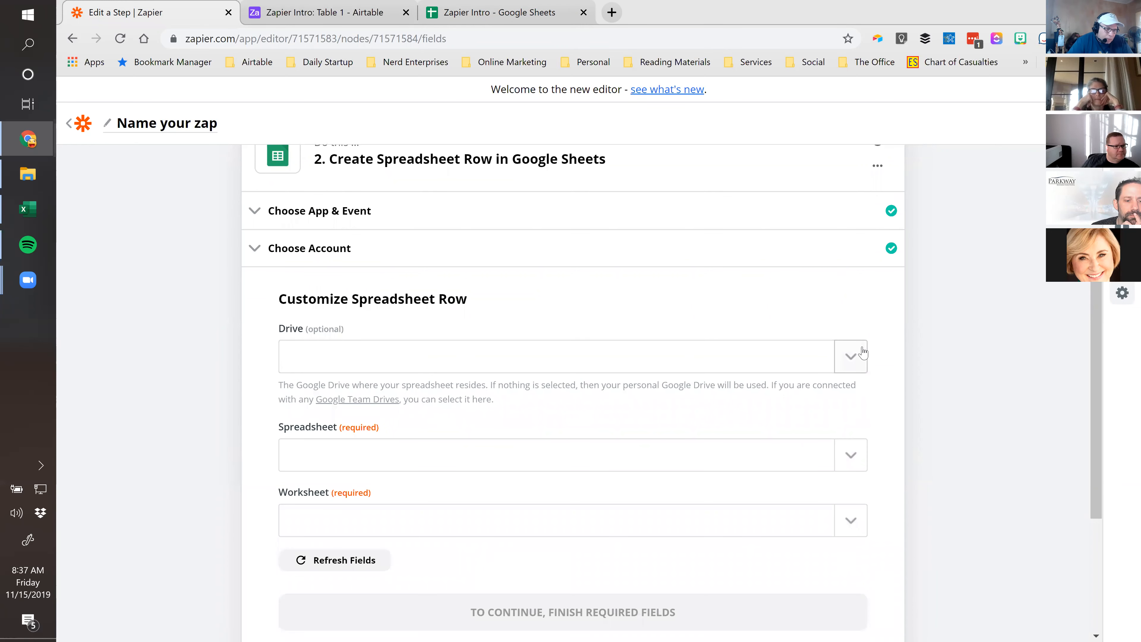
# Search 'zapie' and select the Zapier Intro spreadsheet as the row's target
pyautogui.scroll(-1, 876, 364)
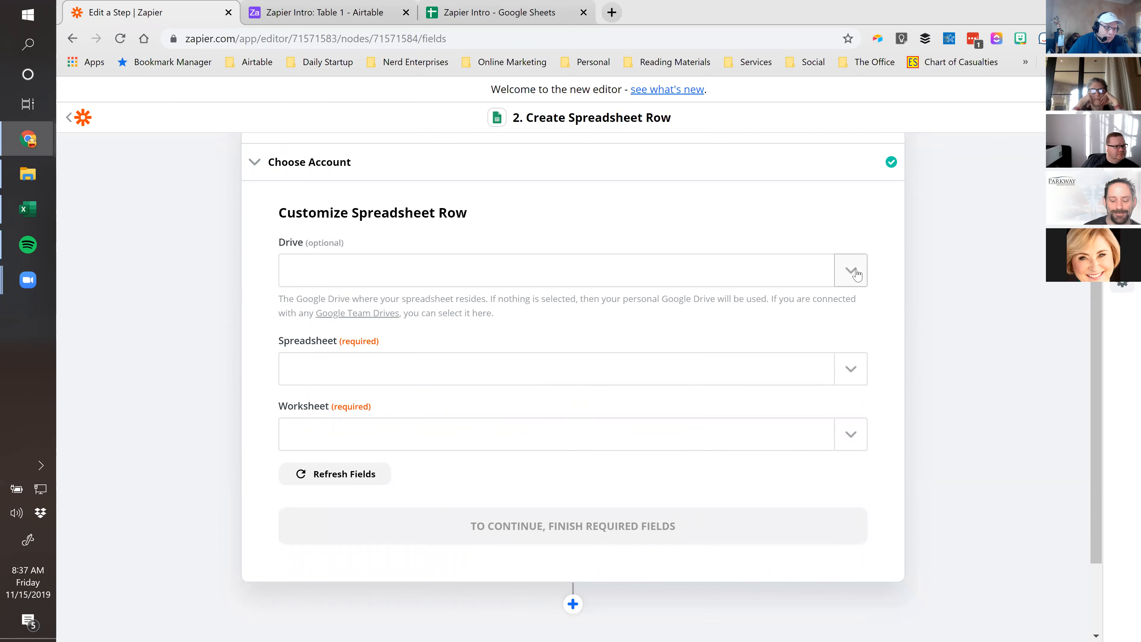
pyautogui.click(397, 370)
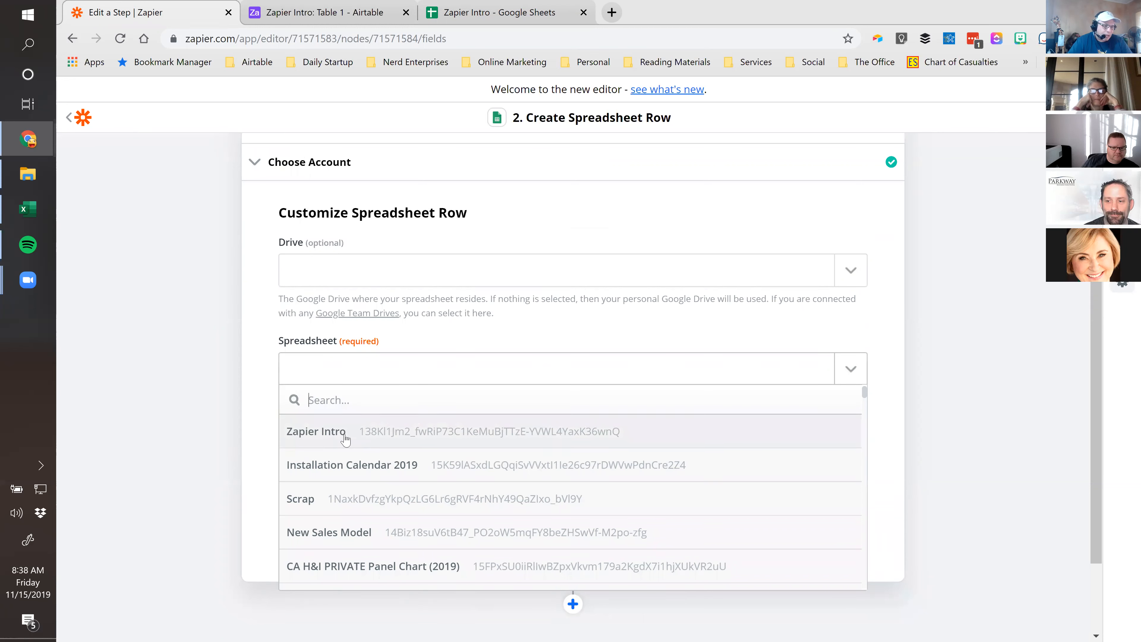
pyautogui.write('zapie')
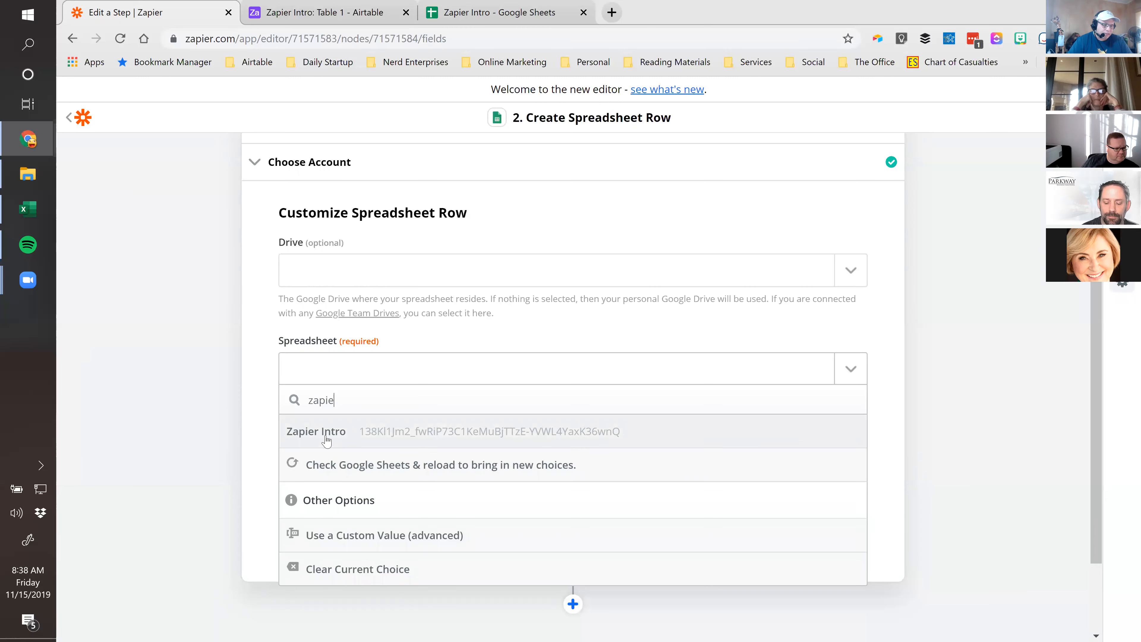
pyautogui.click(475, 13)
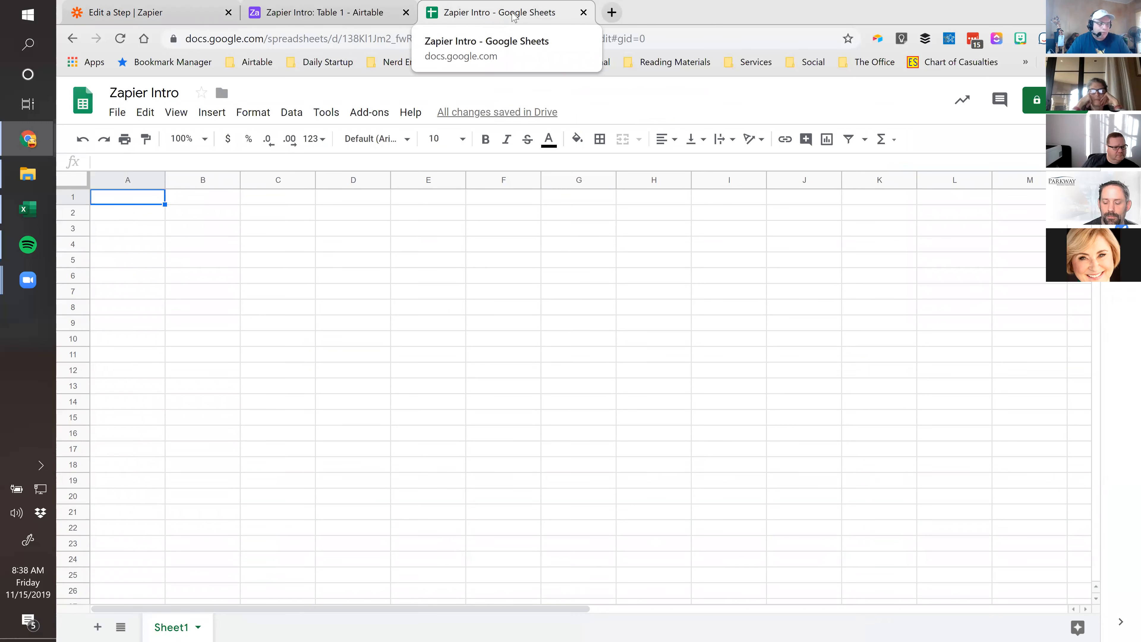
pyautogui.click(135, 12)
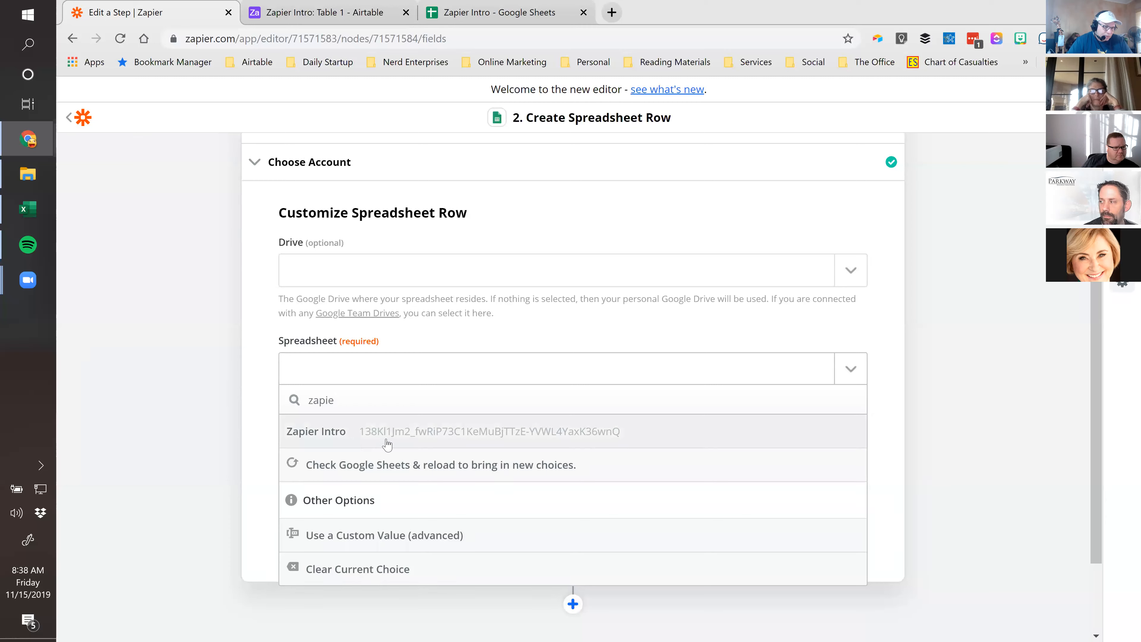
pyautogui.click(341, 441)
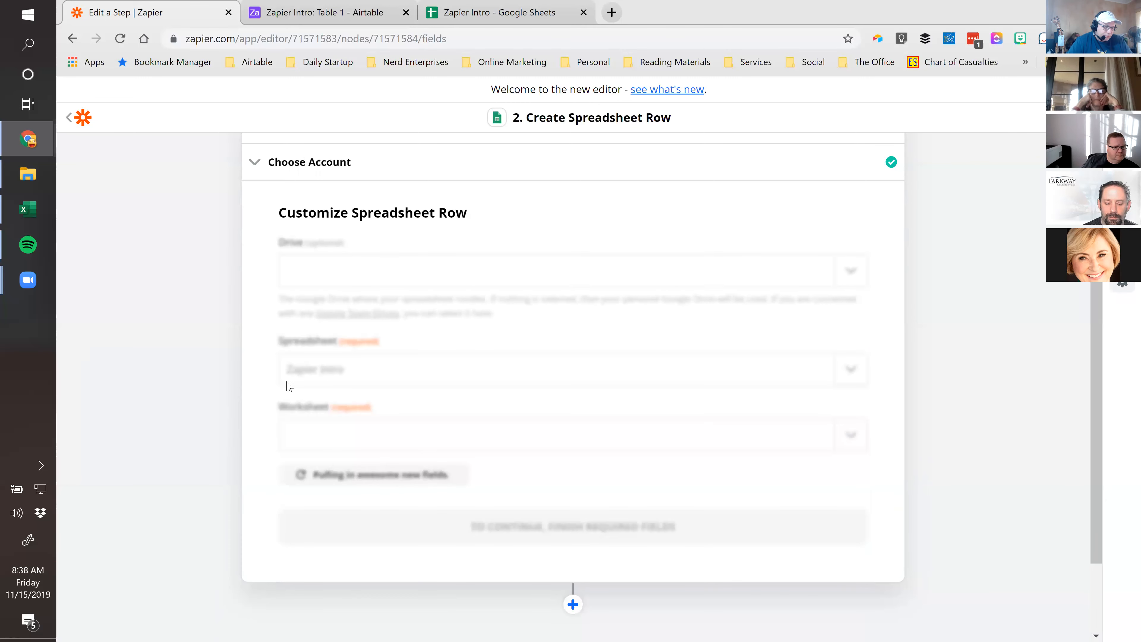
pyautogui.click(461, 12)
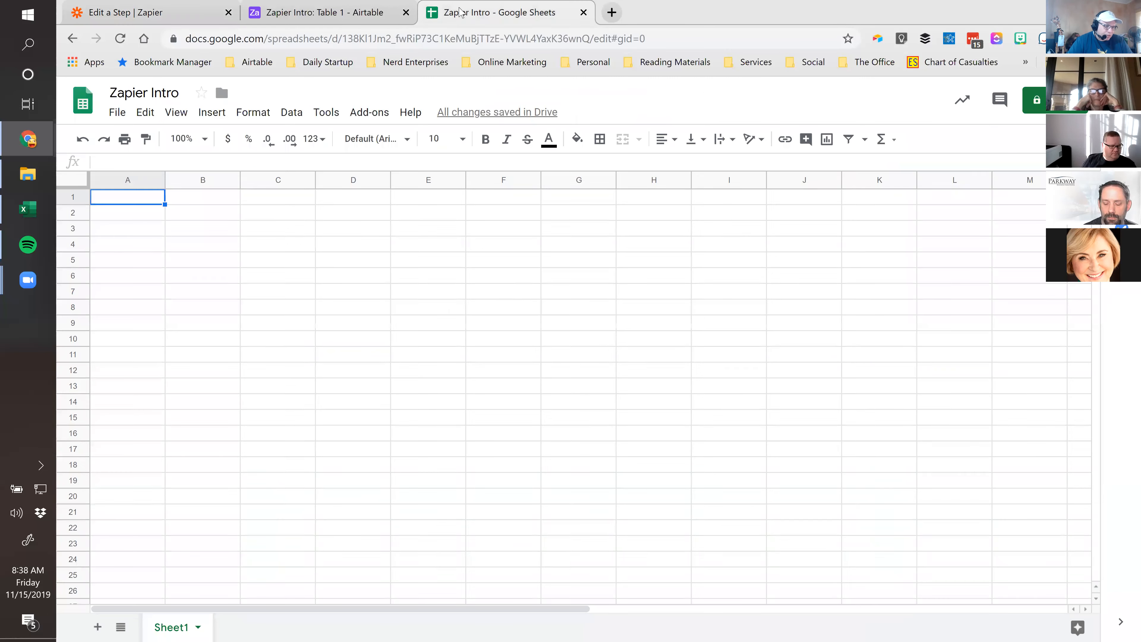
pyautogui.click(304, 16)
pyautogui.click(148, 13)
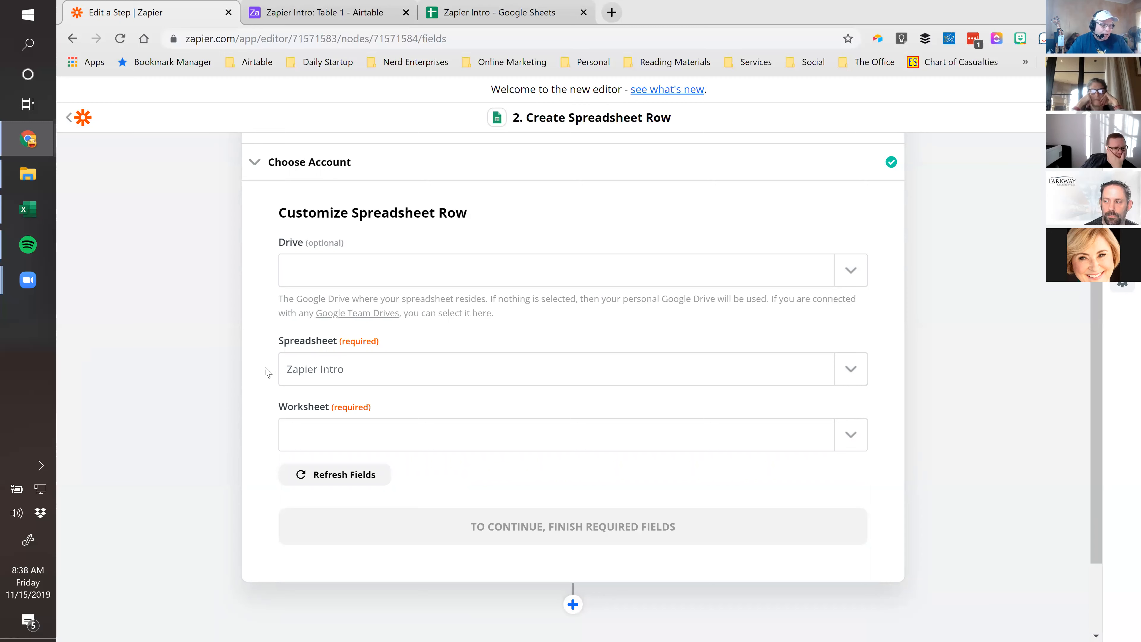
pyautogui.click(850, 434)
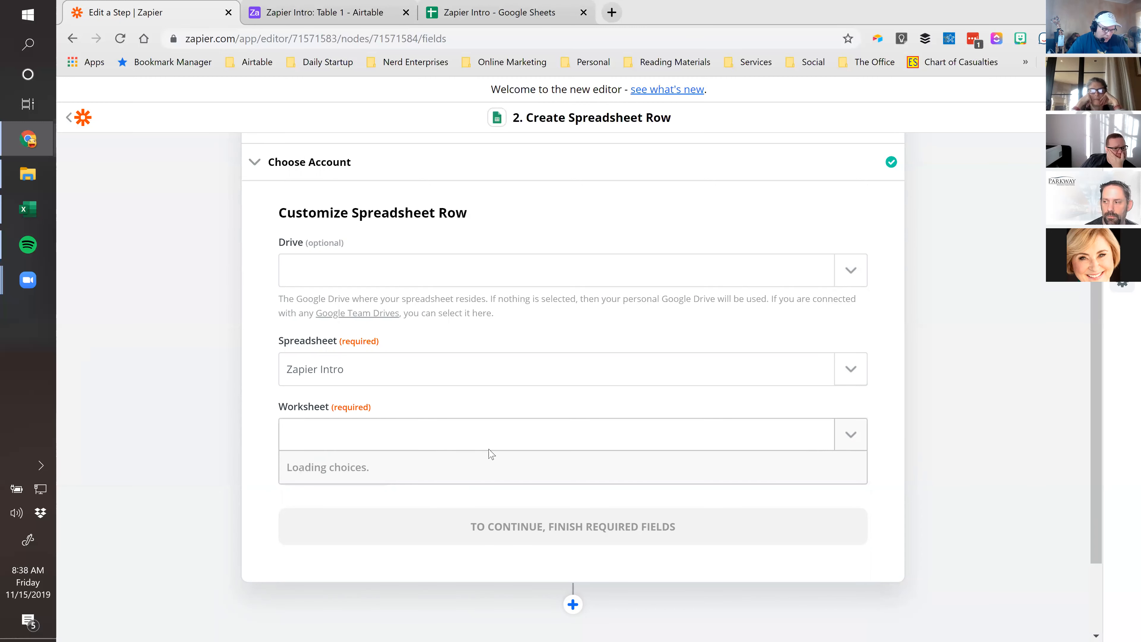
pyautogui.click(318, 496)
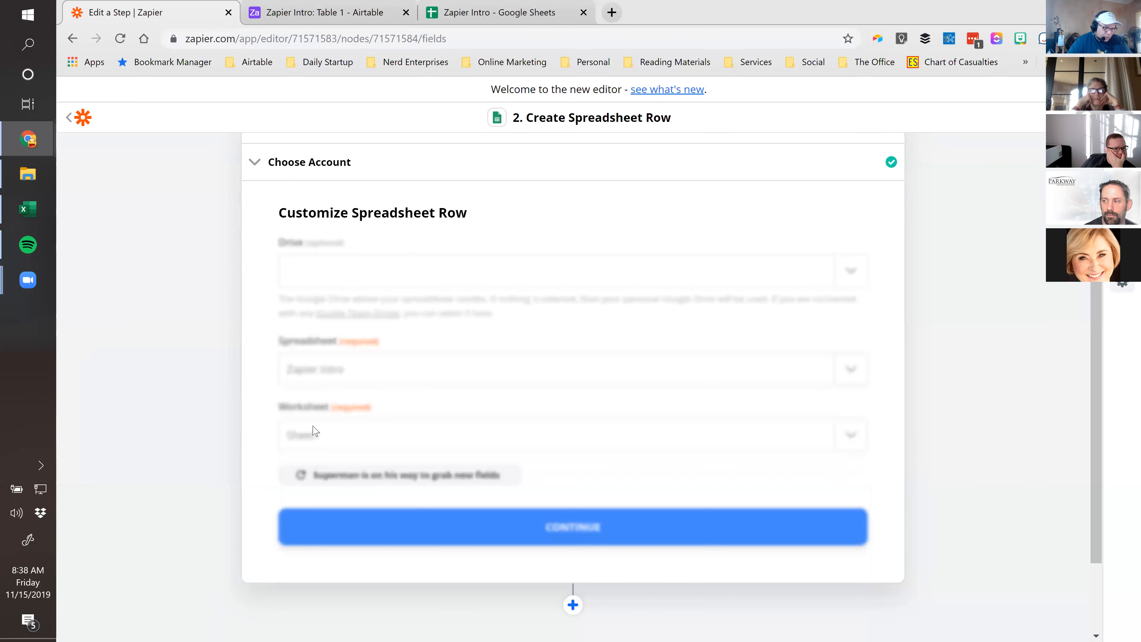
pyautogui.scroll(-5, 239, 471)
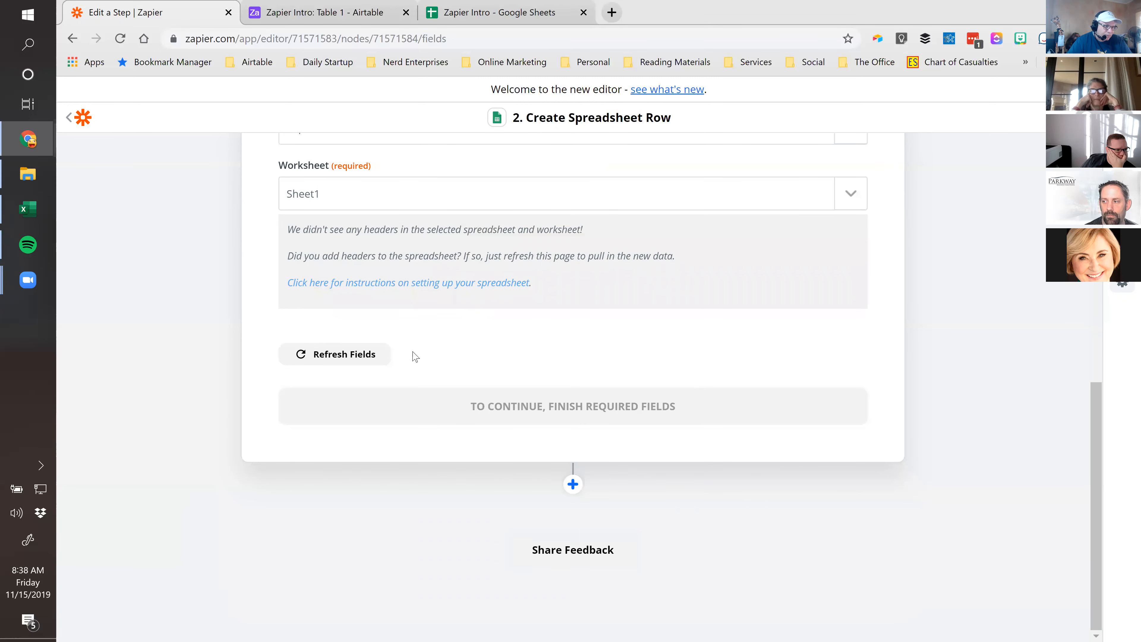
pyautogui.scroll(7, 412, 355)
pyautogui.scroll(3, 430, 412)
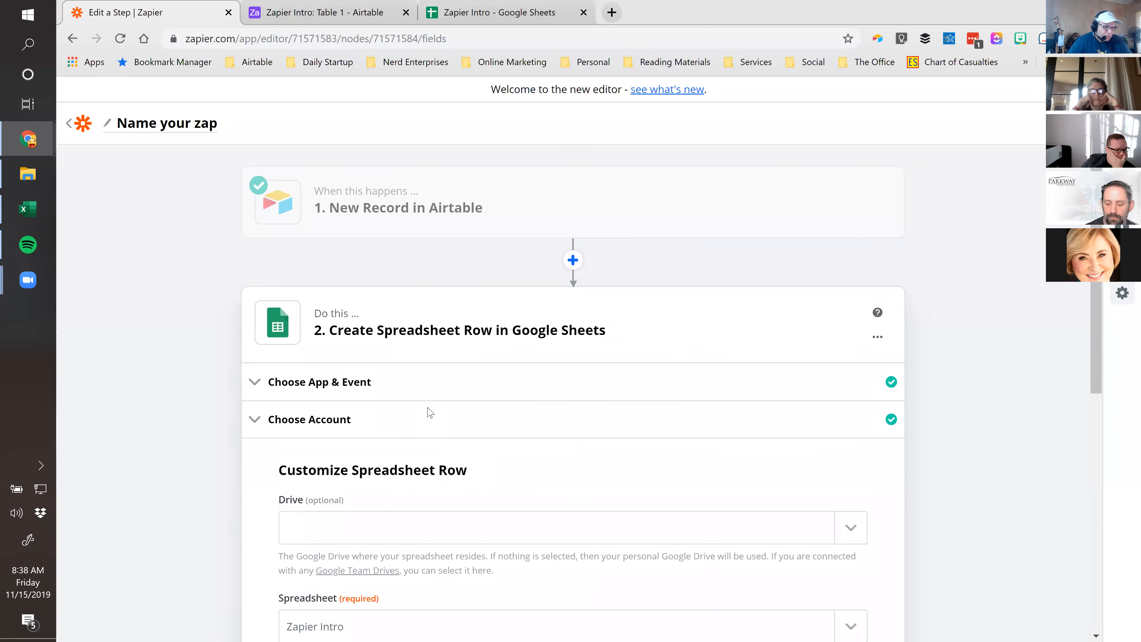
pyautogui.scroll(-3, 390, 428)
pyautogui.scroll(-3, 502, 442)
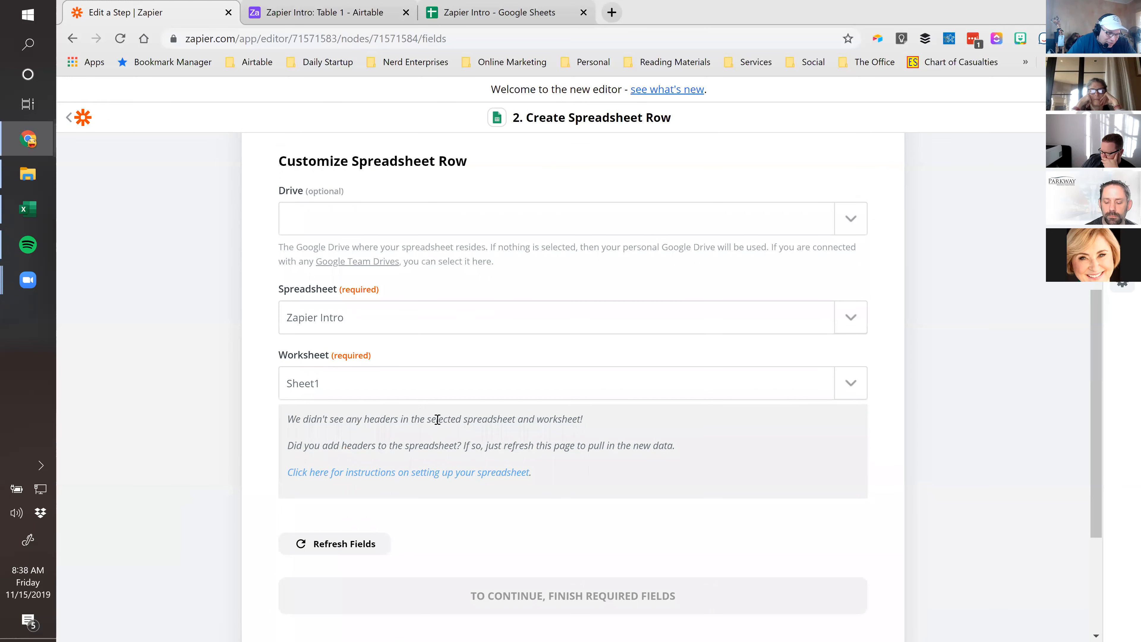
# Enter headers Name, Email, Phone, Comments, Attachments across A1:E1 of Sheet1
pyautogui.click(346, 11)
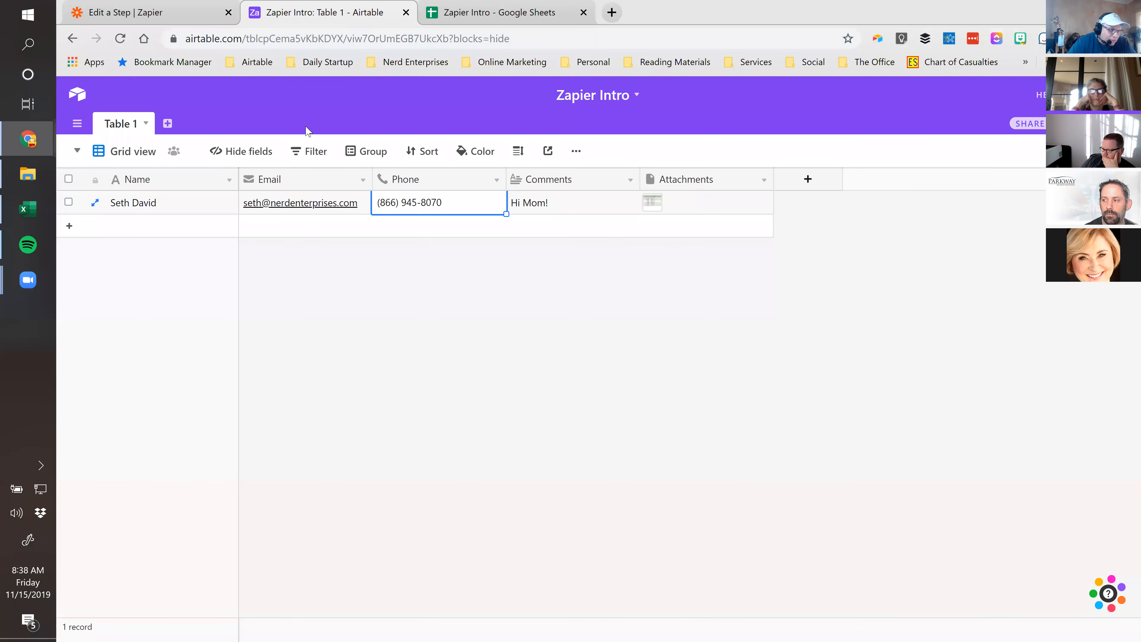
pyautogui.click(480, 11)
pyautogui.write('Name')
pyautogui.press('Tab')
pyautogui.write('Email')
pyautogui.press('Tab')
pyautogui.write('Phone')
pyautogui.press('Tab')
pyautogui.write('Comments')
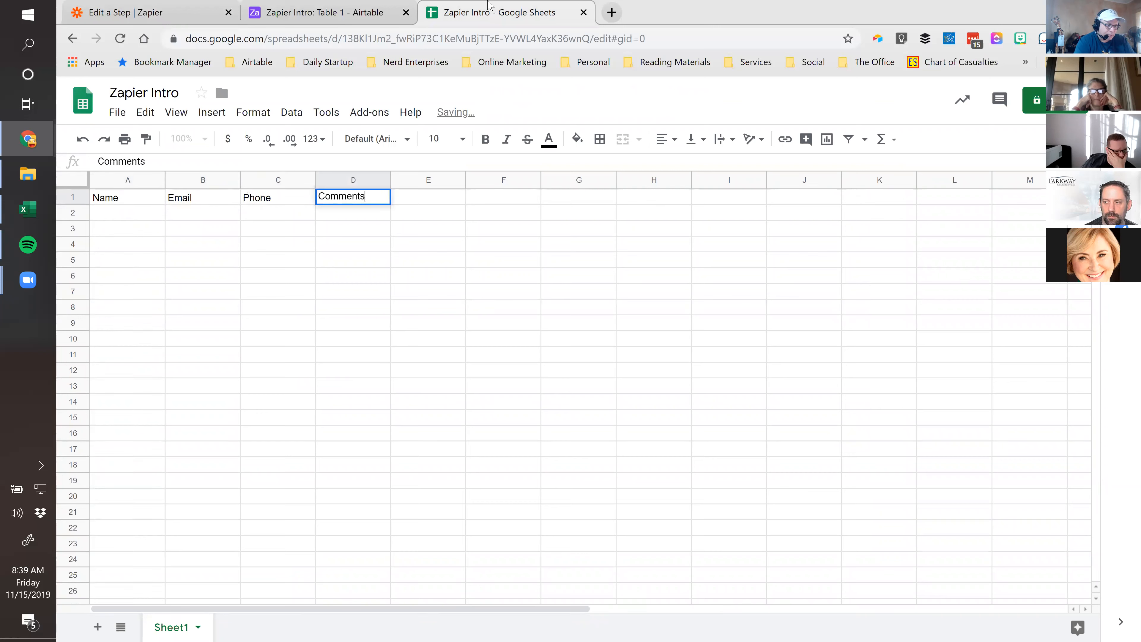
pyautogui.press('Tab')
pyautogui.write('Attachments')
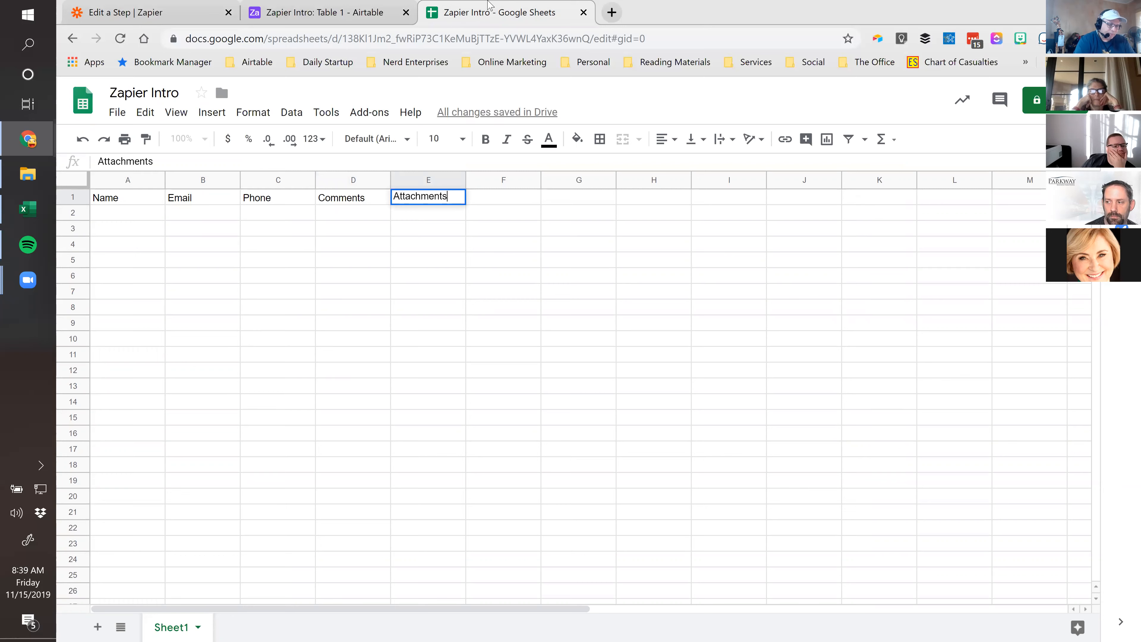
pyautogui.press('Return')
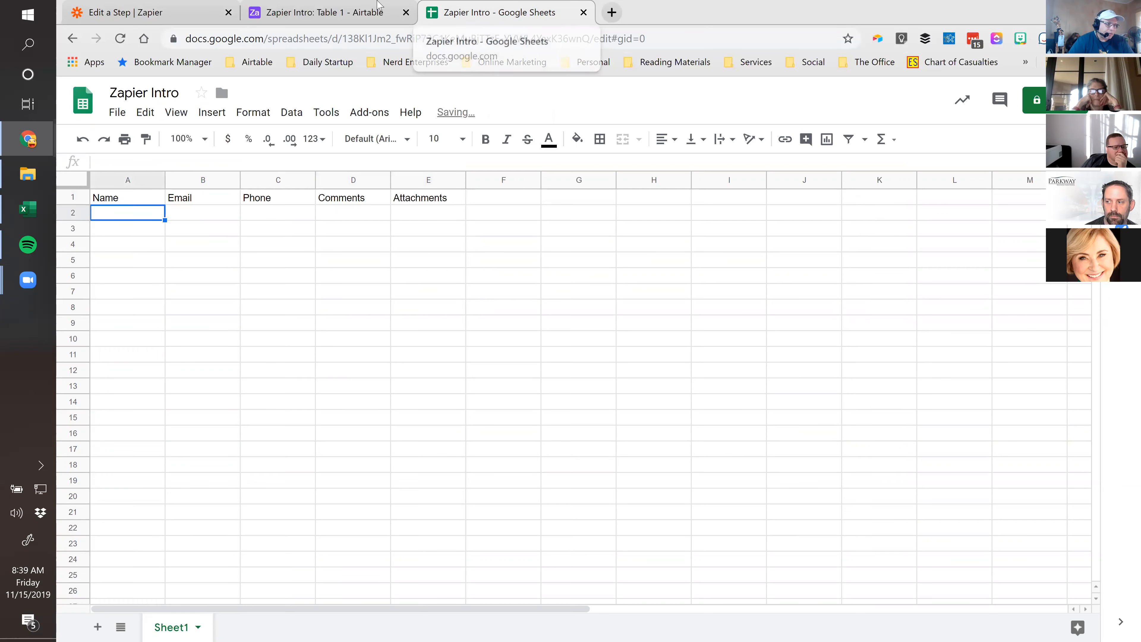
pyautogui.click(322, 13)
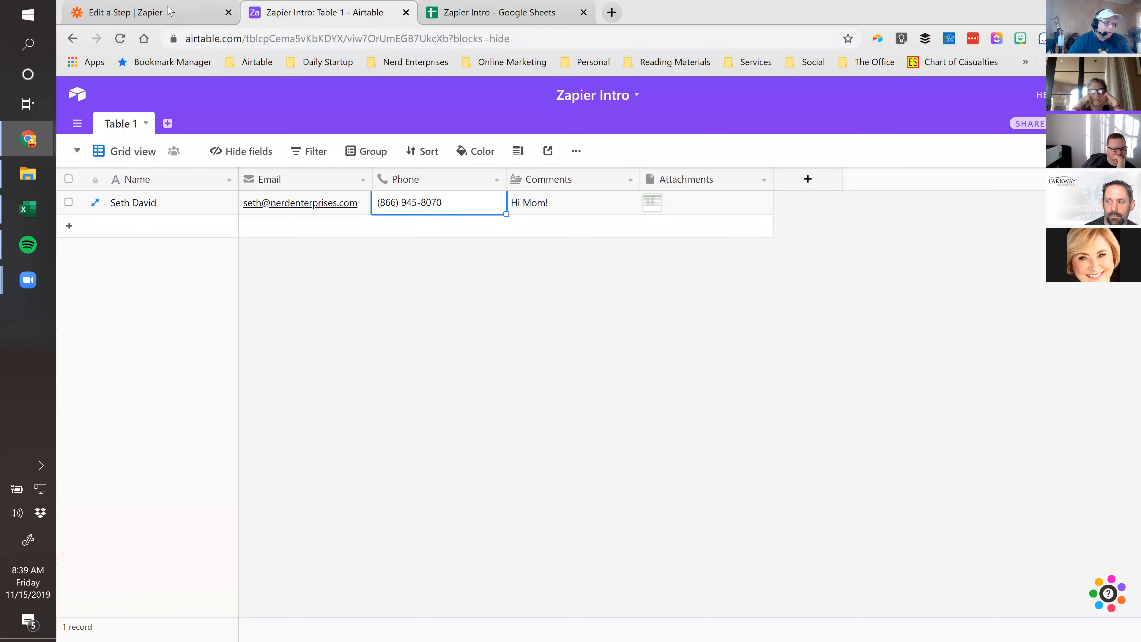
pyautogui.click(169, 12)
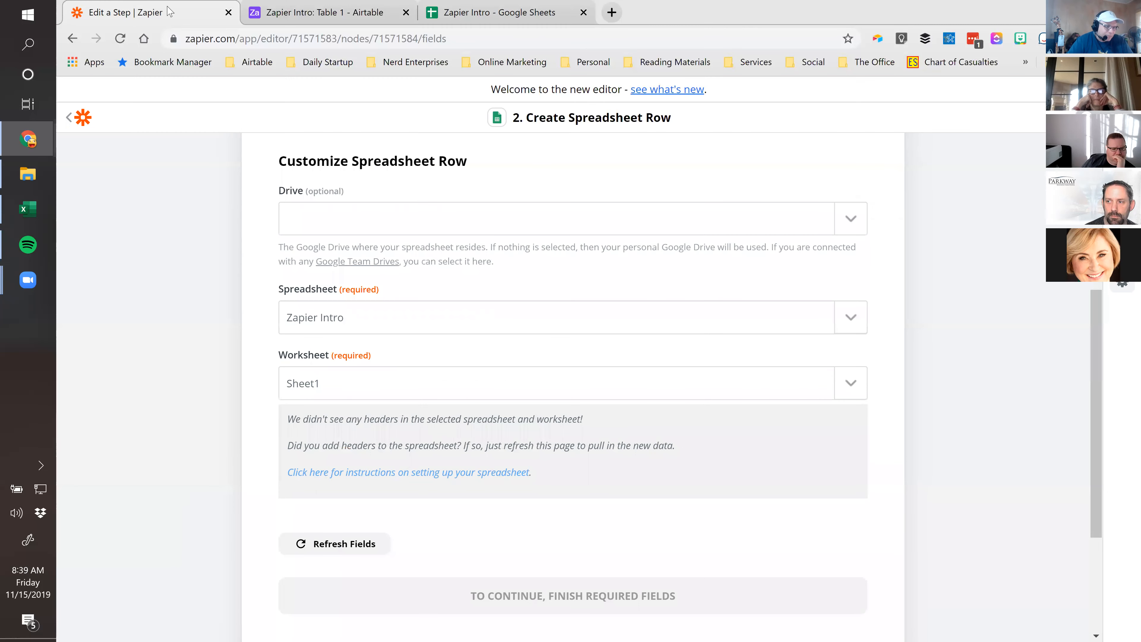
# Refresh the step's fields to load Sheet1's new header columns
pyautogui.click(852, 387)
pyautogui.click(340, 546)
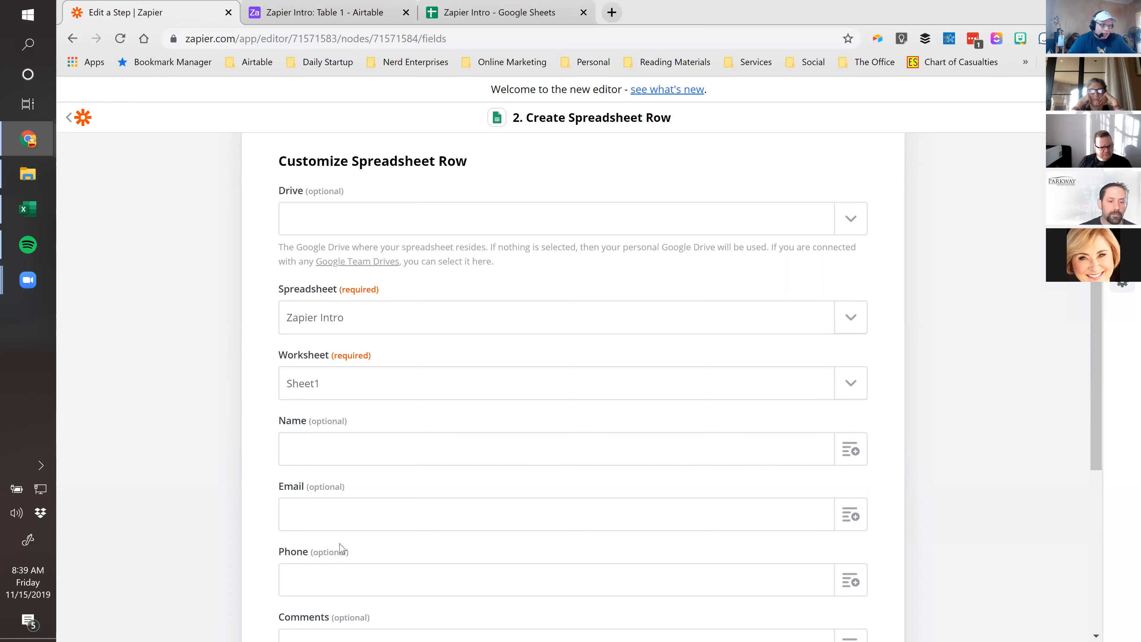
pyautogui.scroll(-3, 180, 427)
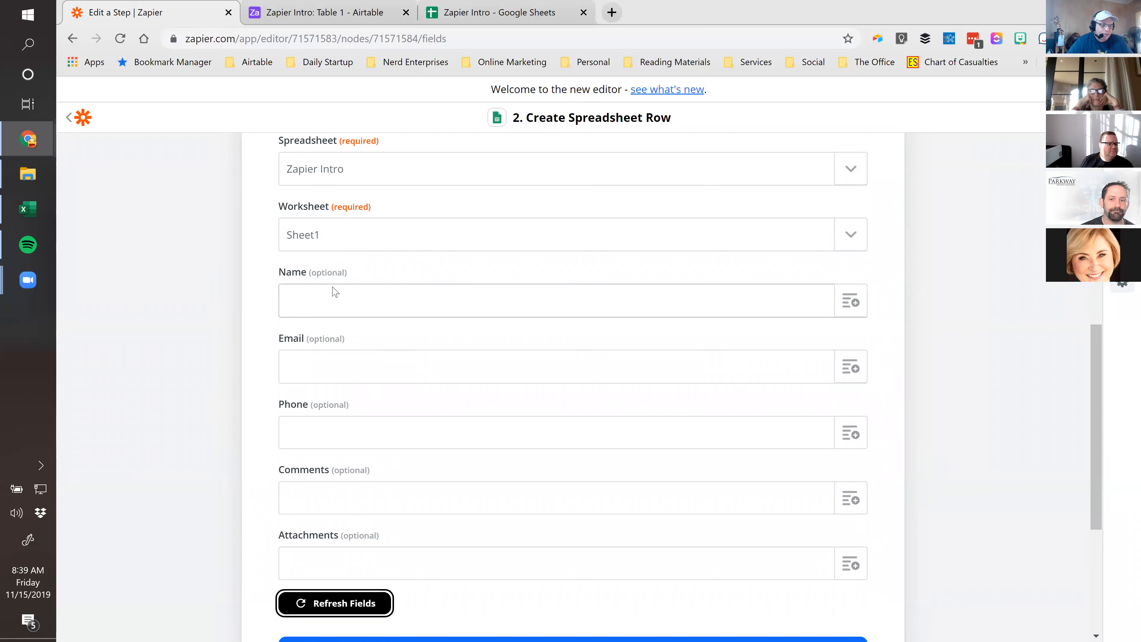
# Enter a test name in the Name field, then delete it
pyautogui.click(320, 300)
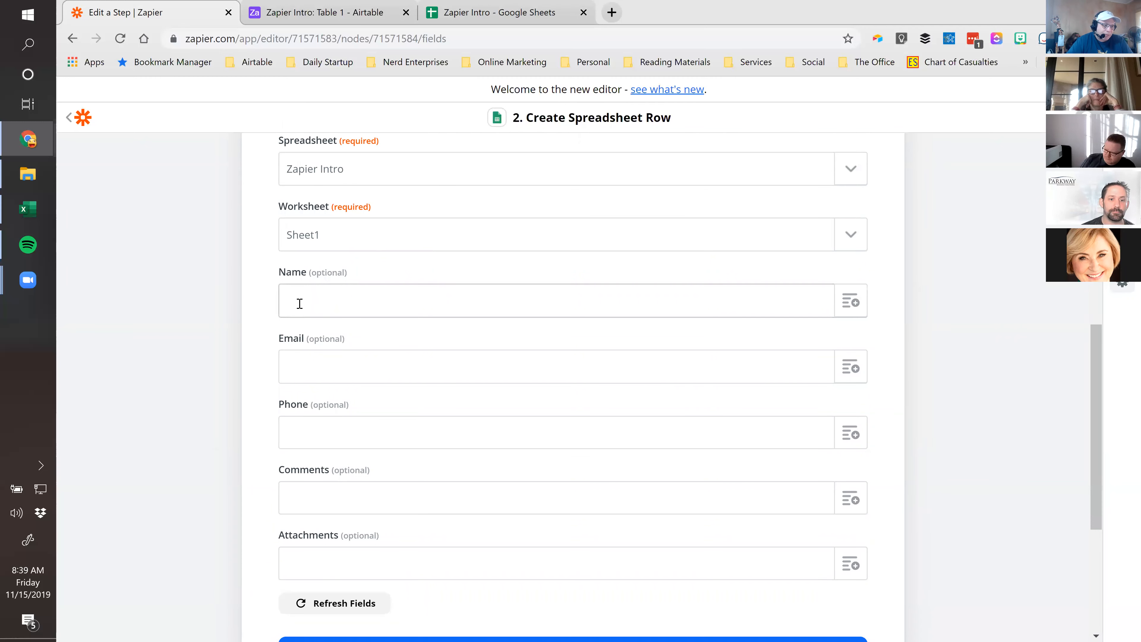
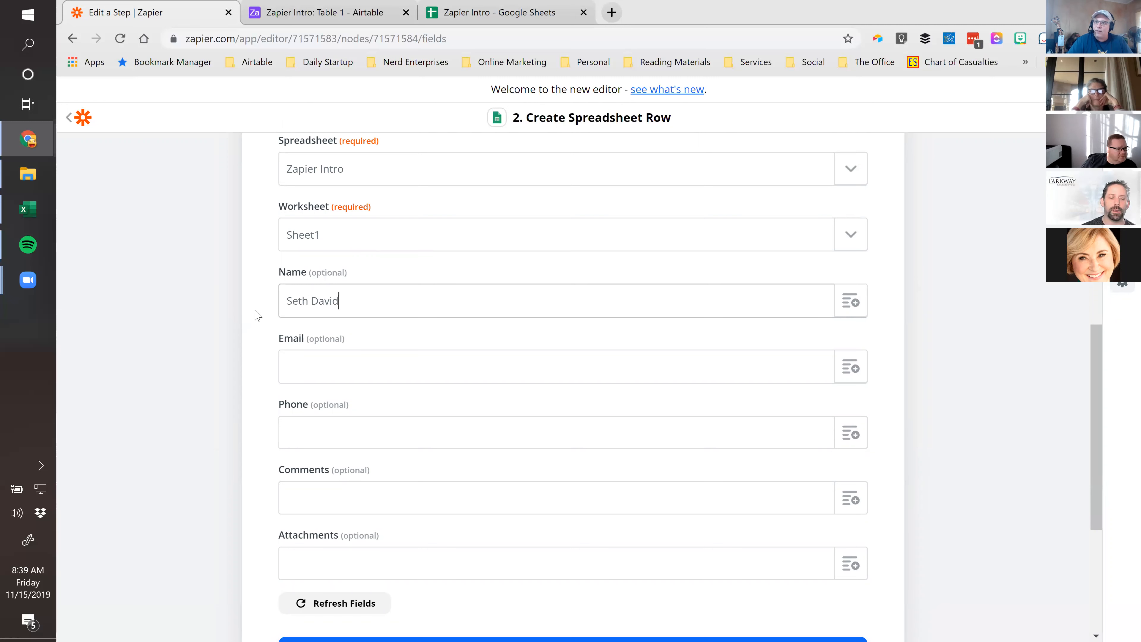
pyautogui.moveTo(342, 300); pyautogui.dragTo(101, 294)
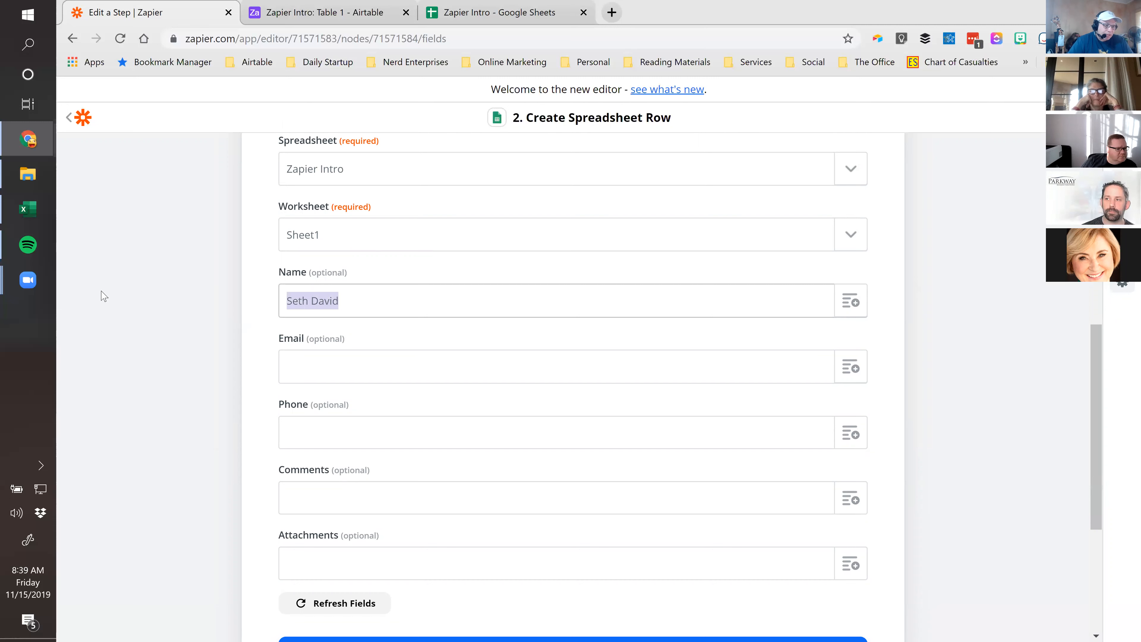
pyautogui.press('BackSpace')
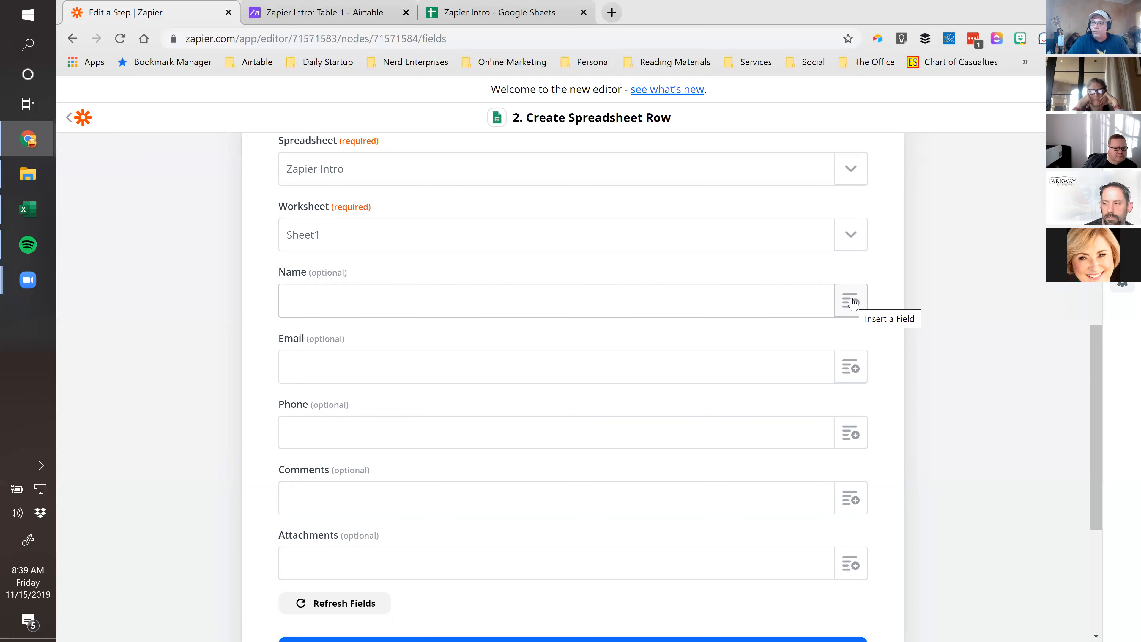
# Map the Airtable record's Name and Email values into the Name and Email fields
pyautogui.click(851, 301)
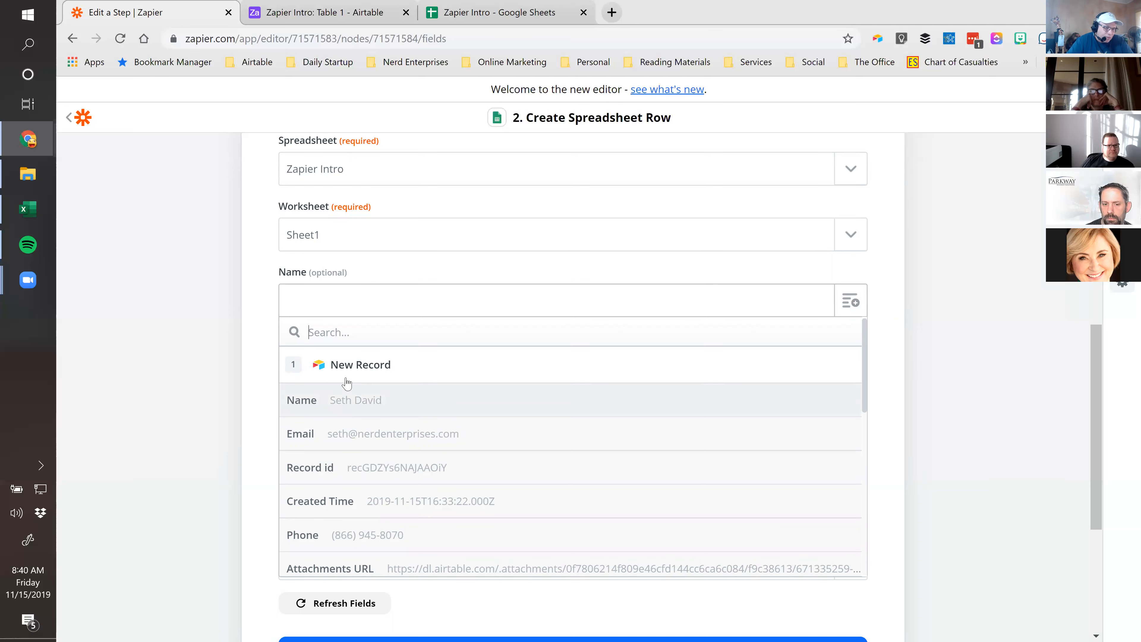
pyautogui.click(348, 410)
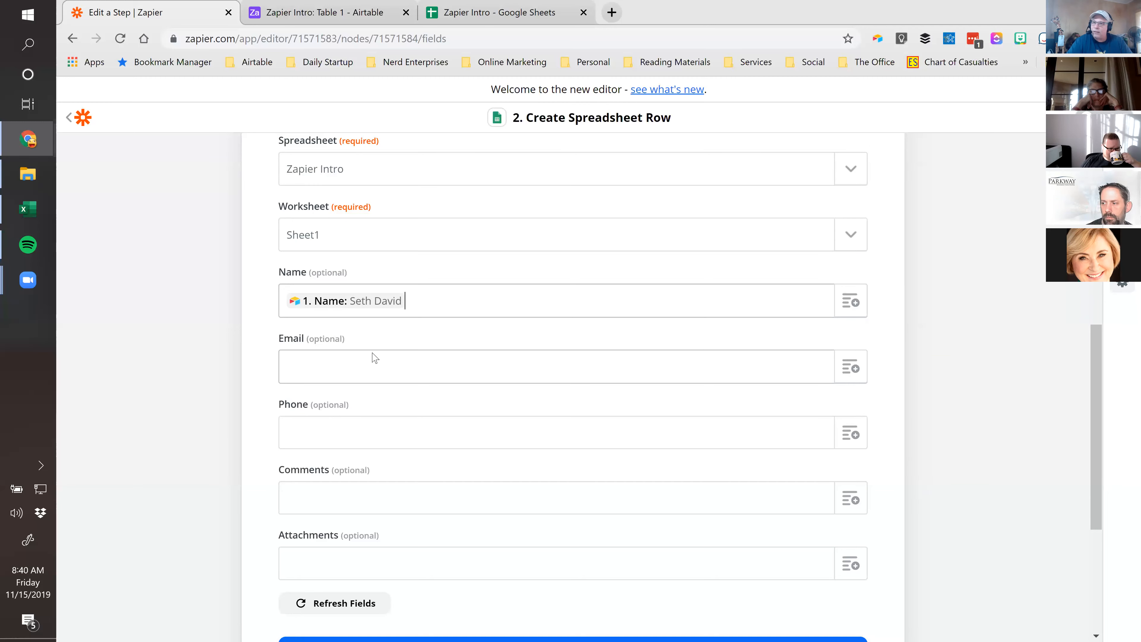
pyautogui.click(348, 364)
pyautogui.click(848, 369)
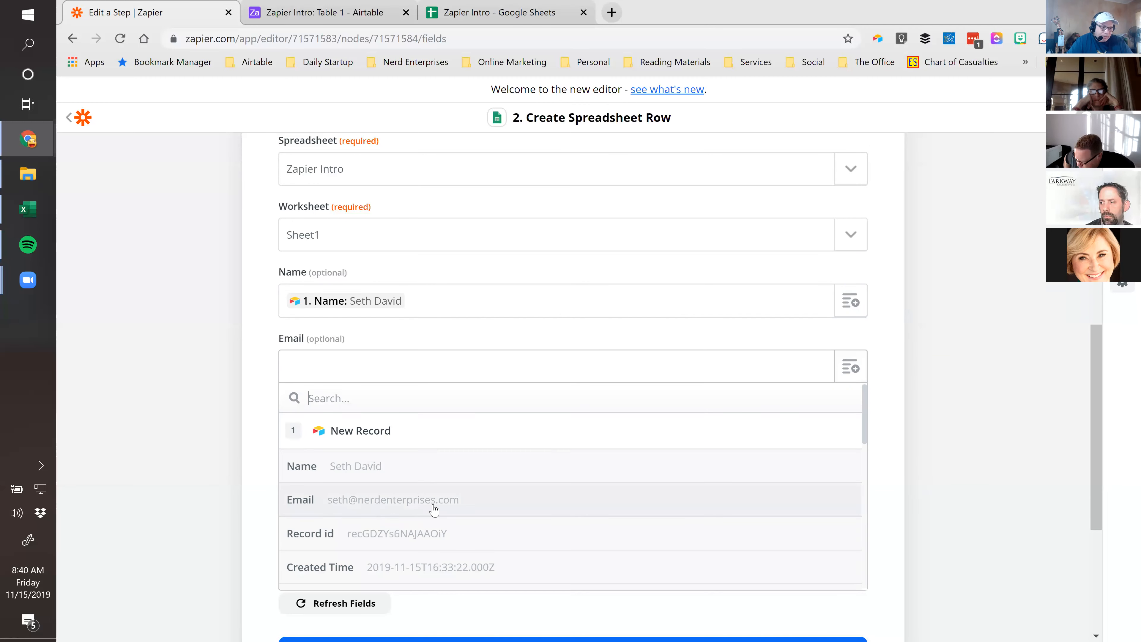
pyautogui.click(452, 507)
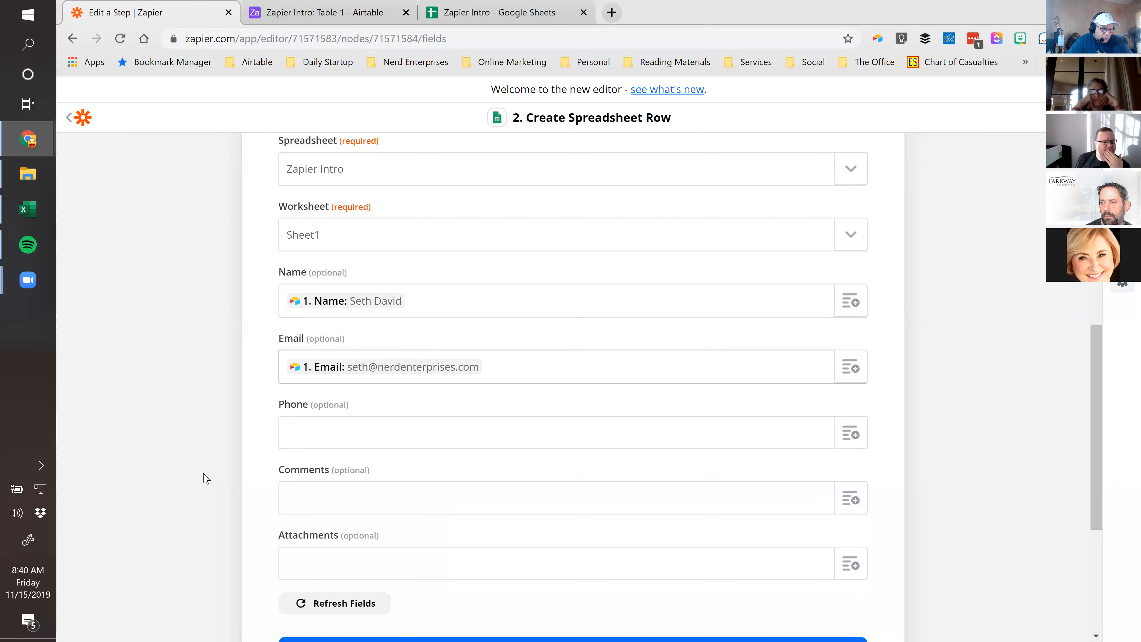
# Map the record's Phone and Comments ('Hi Mom!') values into Phone and Comments
pyautogui.scroll(-2, 754, 316)
pyautogui.click(841, 362)
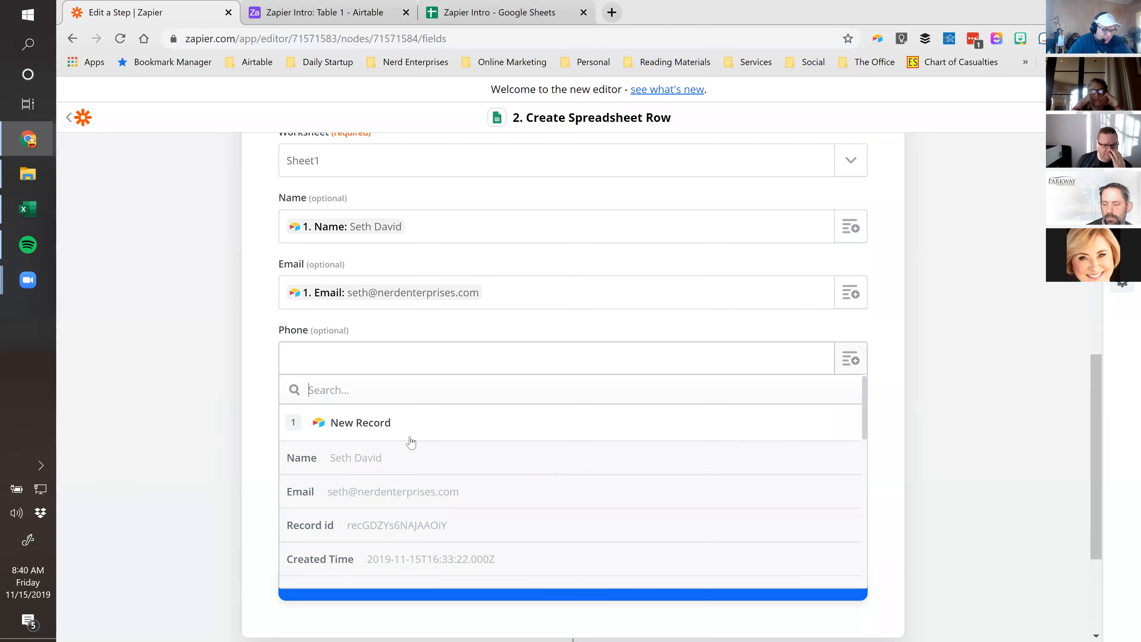
pyautogui.scroll(-3, 405, 457)
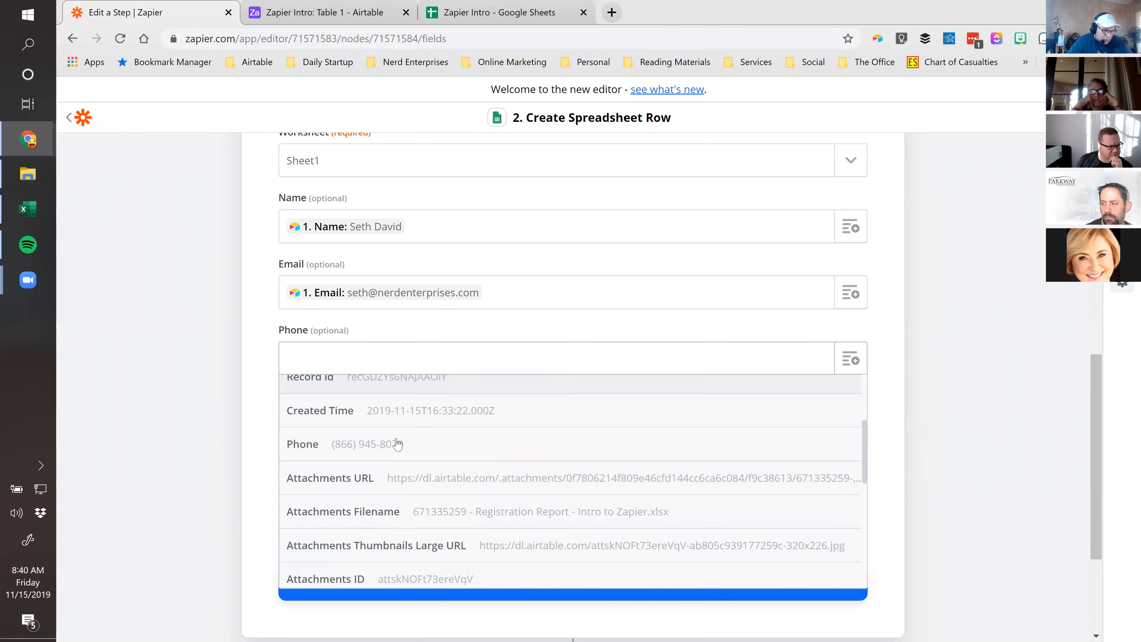
pyautogui.click(368, 445)
pyautogui.click(851, 425)
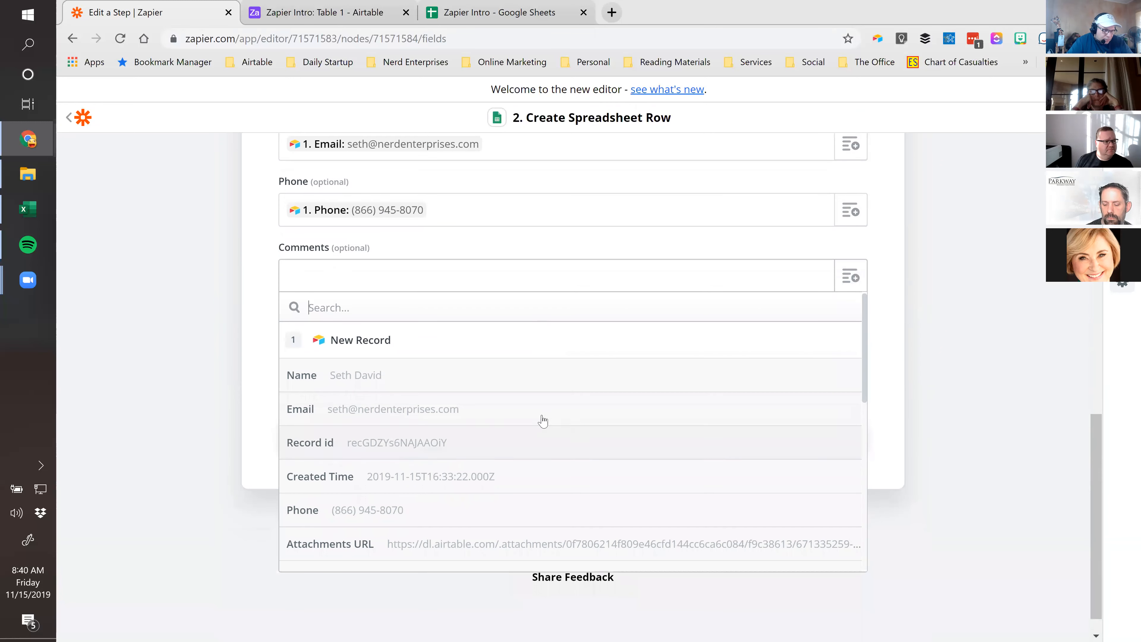
pyautogui.scroll(-2, 542, 433)
pyautogui.scroll(-2, 543, 437)
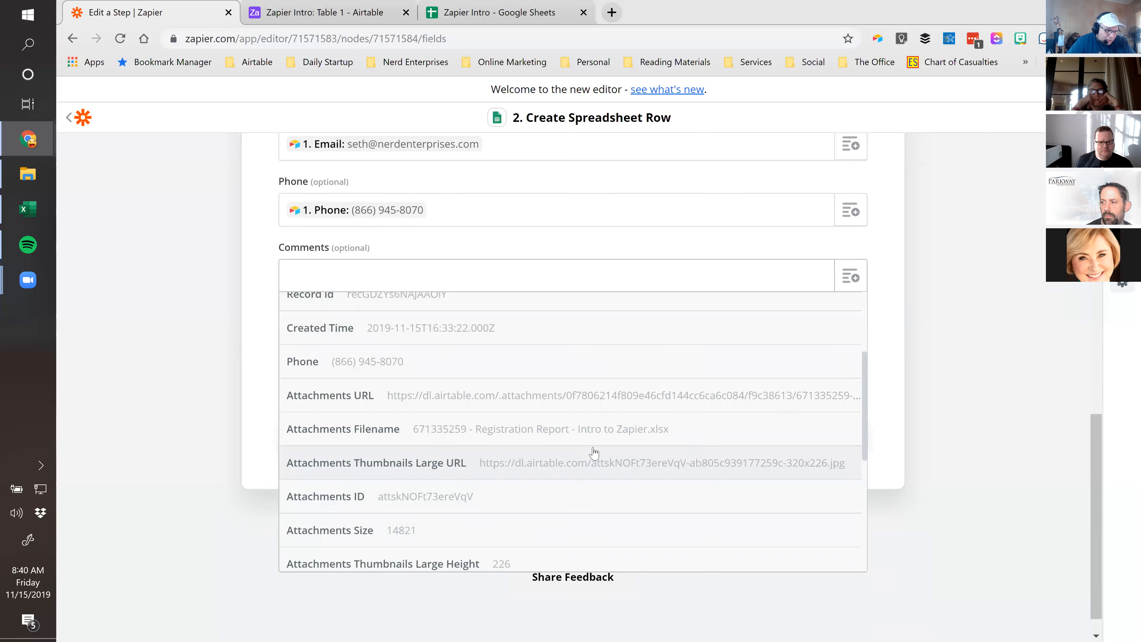
pyautogui.scroll(-2, 593, 453)
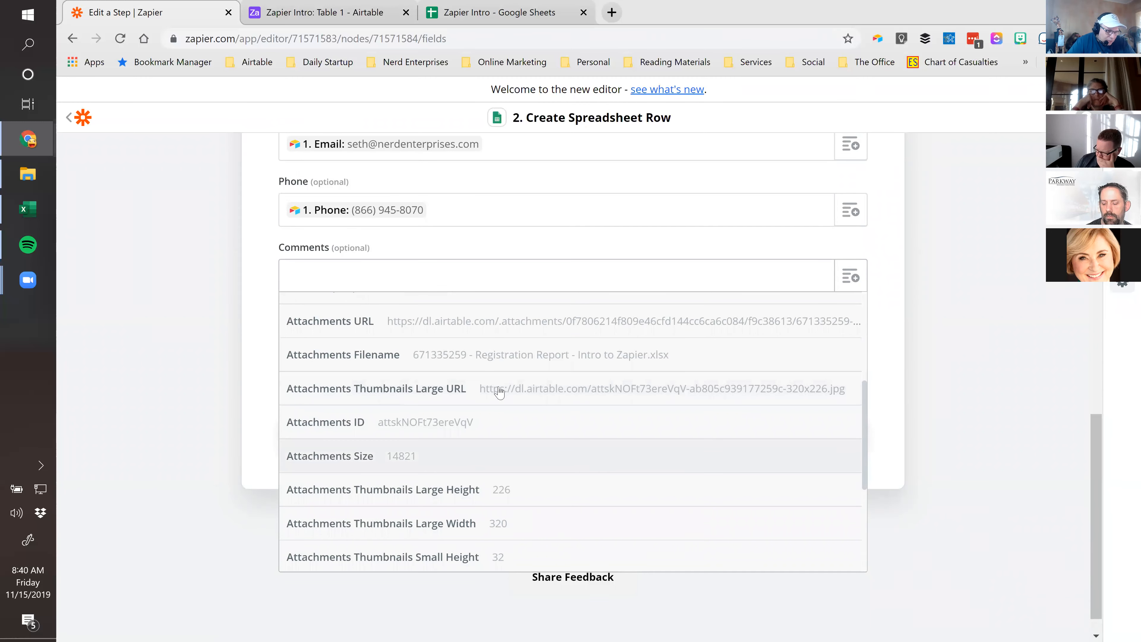
pyautogui.scroll(5, 414, 445)
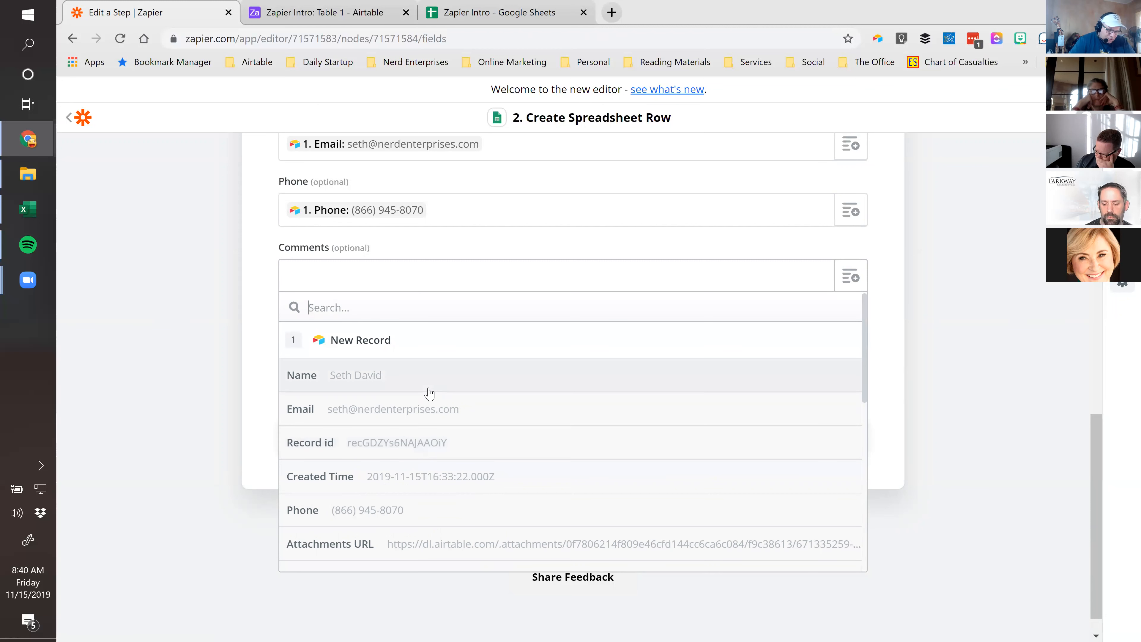
pyautogui.write('Comm')
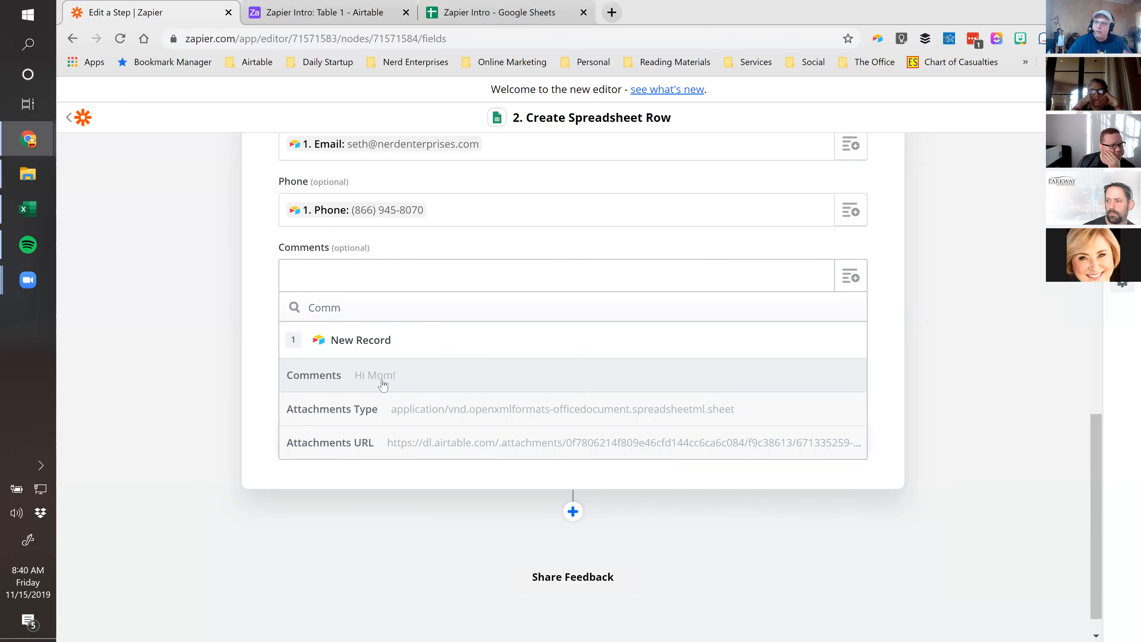
pyautogui.click(382, 385)
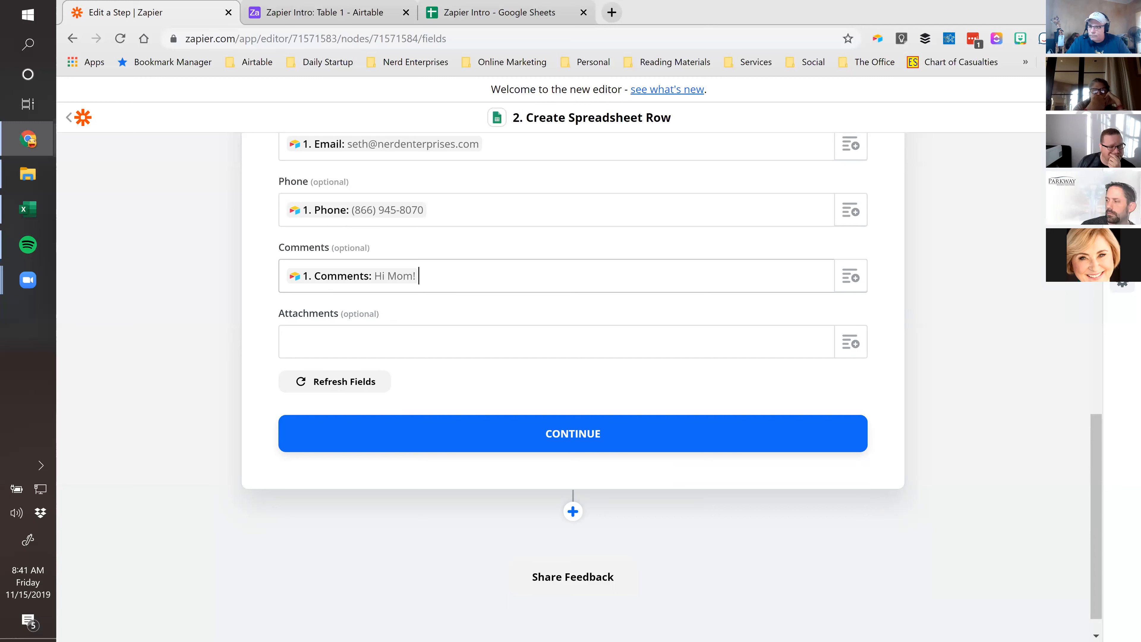
# Fill Attachments with the record's Attachments URL, then refresh the fields
pyautogui.click(319, 350)
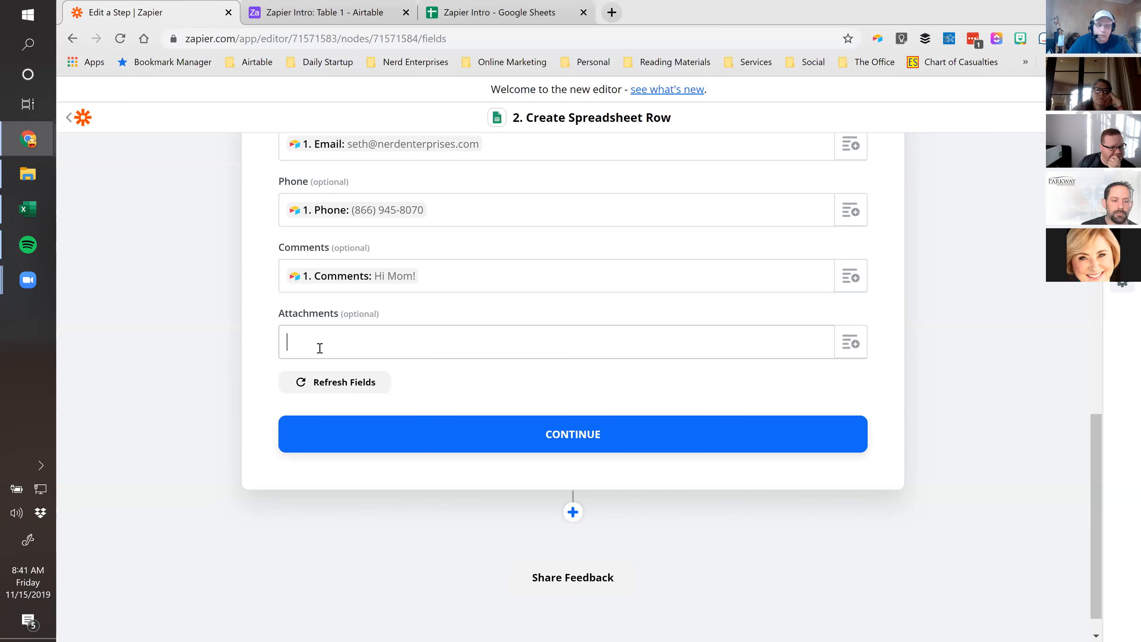
pyautogui.click(855, 347)
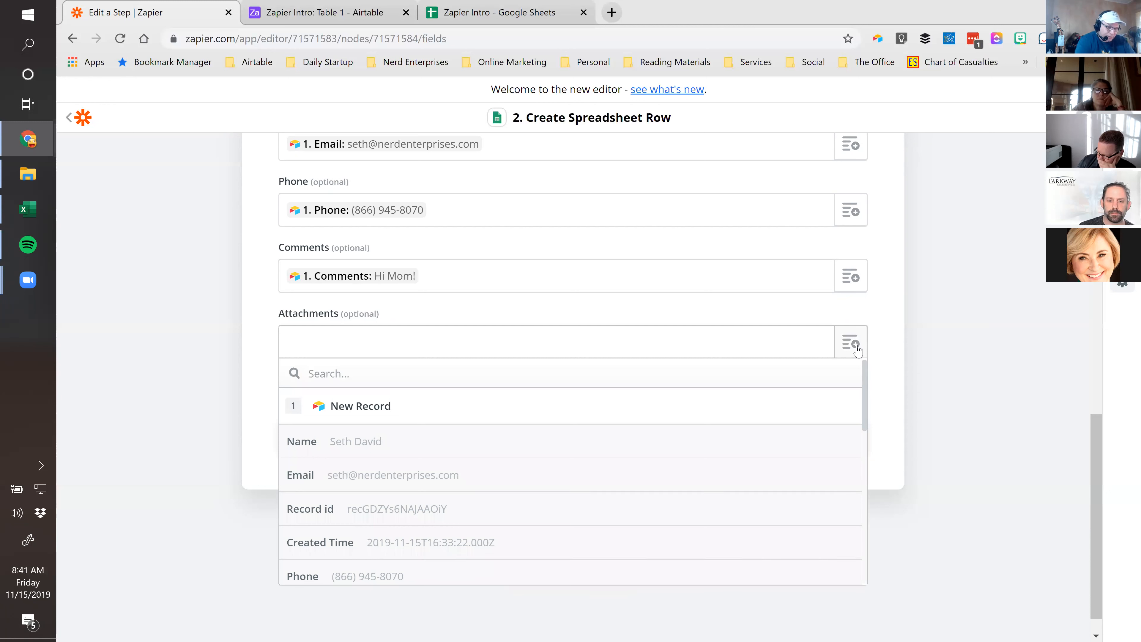
pyautogui.write('att')
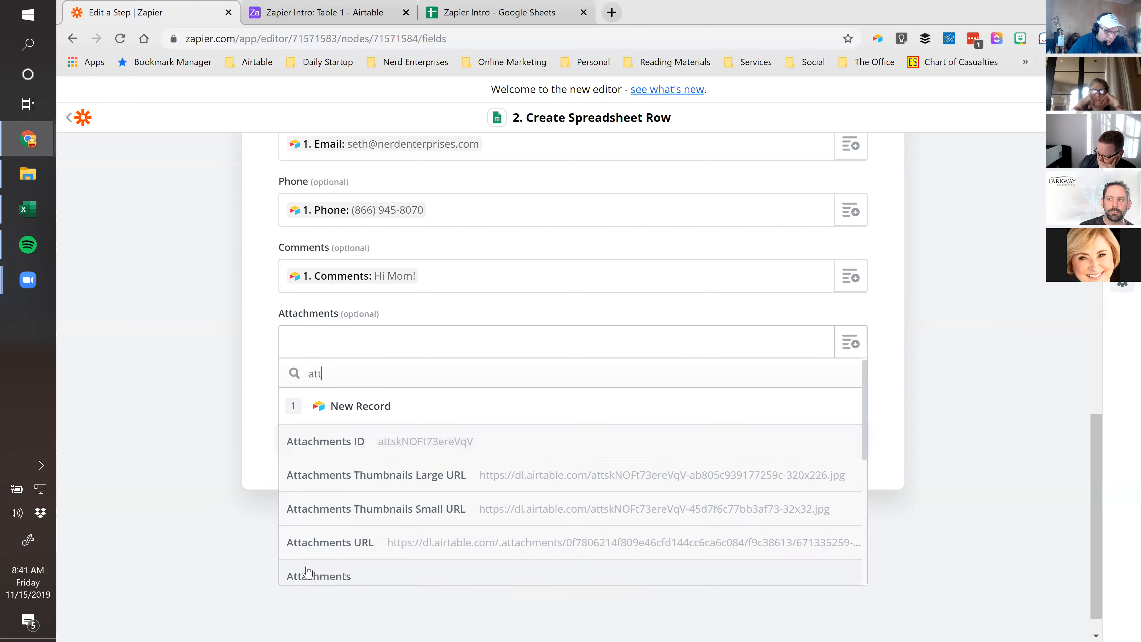
pyautogui.click(565, 549)
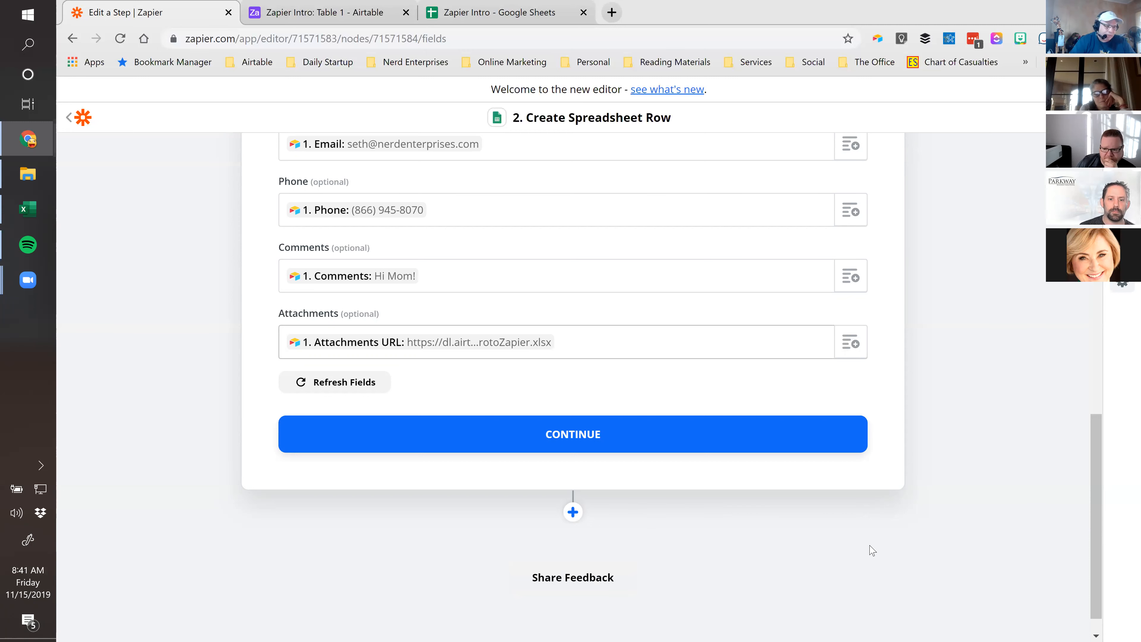
pyautogui.click(341, 382)
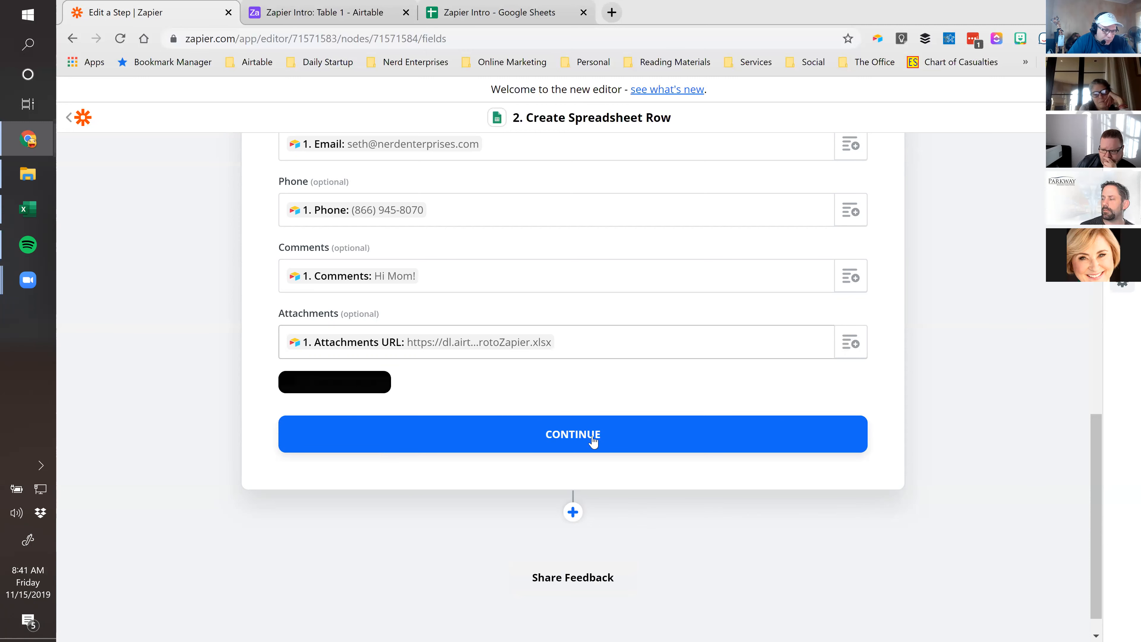
# Test the Create Spreadsheet Row step so row 2, including 'Hi Mom!', lands in Zapier Intro
pyautogui.click(566, 434)
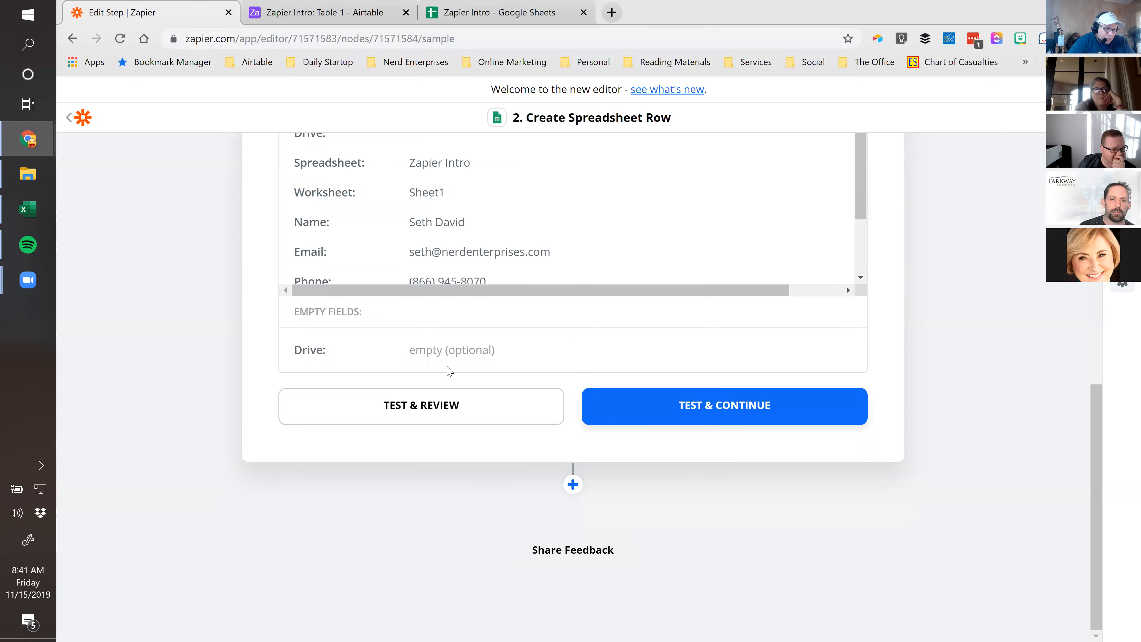
pyautogui.click(433, 406)
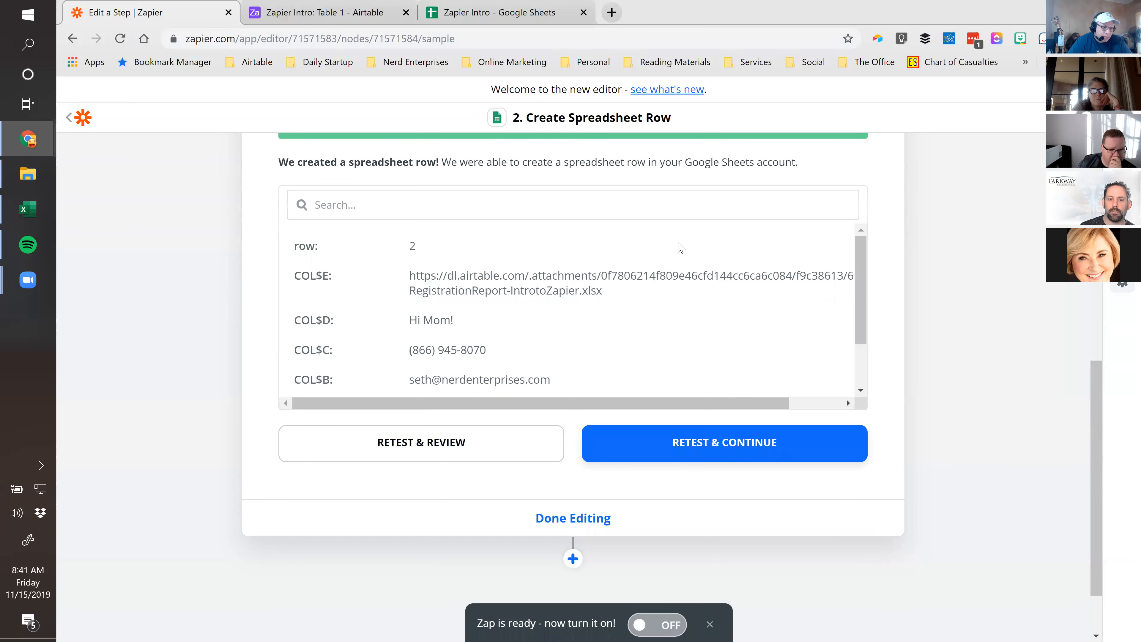
pyautogui.moveTo(861, 295); pyautogui.dragTo(871, 262)
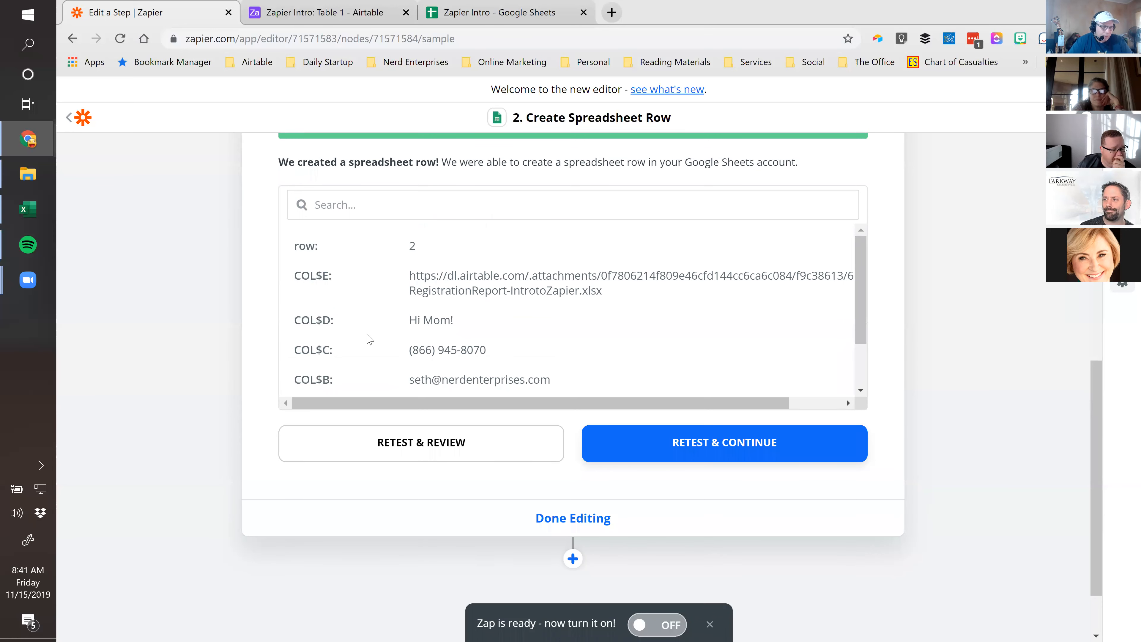
pyautogui.scroll(-2, 369, 340)
pyautogui.click(473, 12)
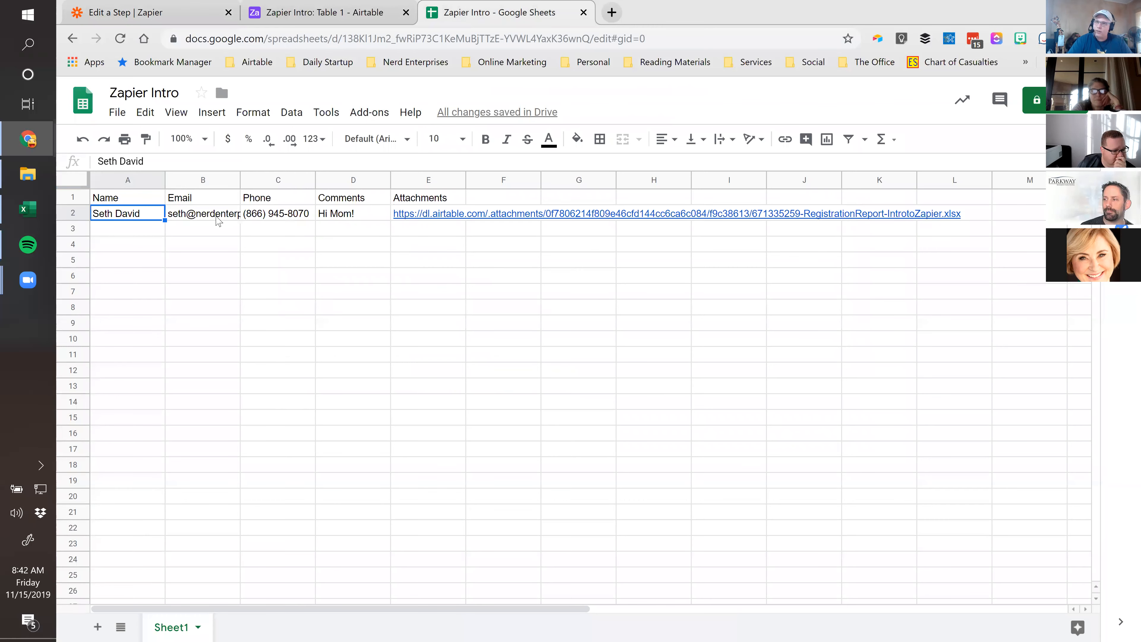
# Auto-fit every column of the Zapier Intro sheet to its contents
pyautogui.click(72, 180)
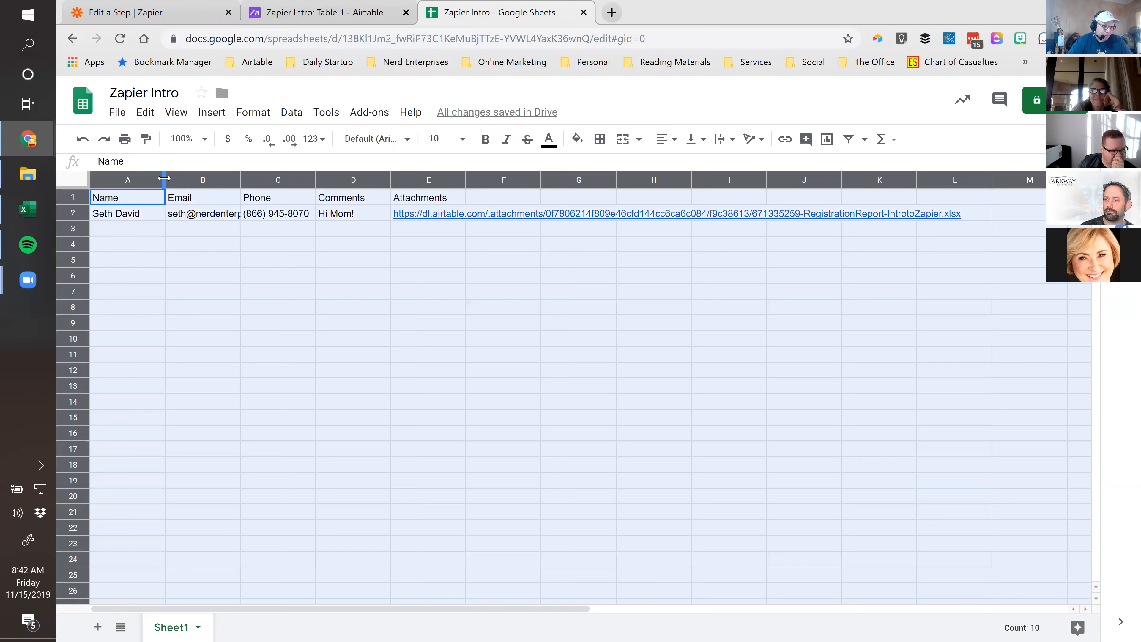
pyautogui.doubleClick(164, 180)
pyautogui.click(134, 229)
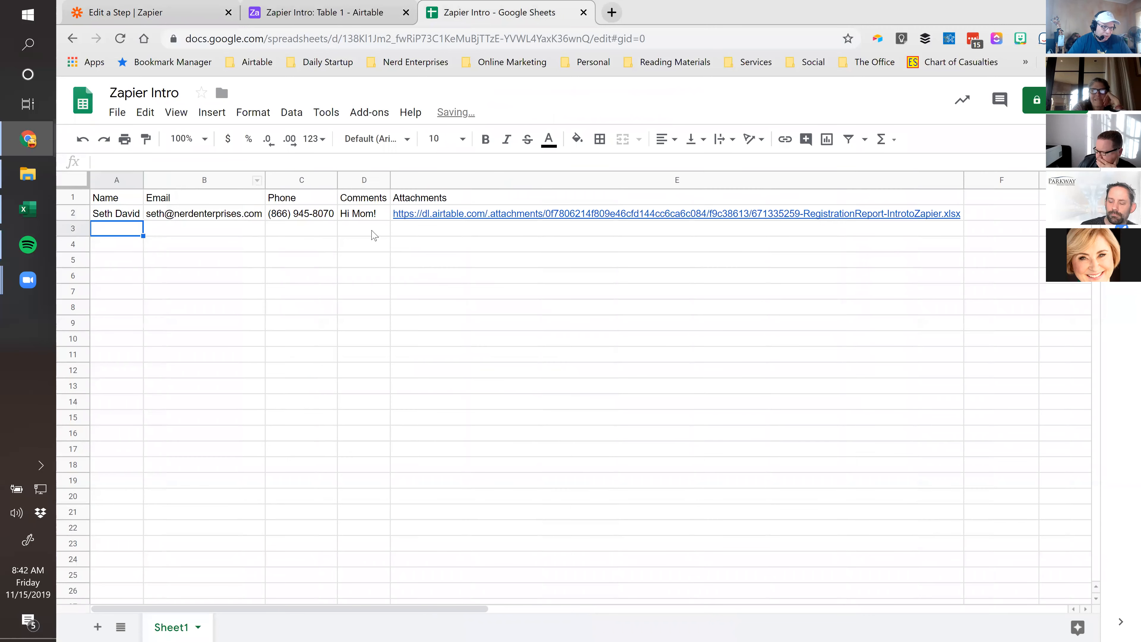
# Open the E2 attachment link, cancel its save prompt, compare with Airtable, and return to Zapier
pyautogui.click(510, 219)
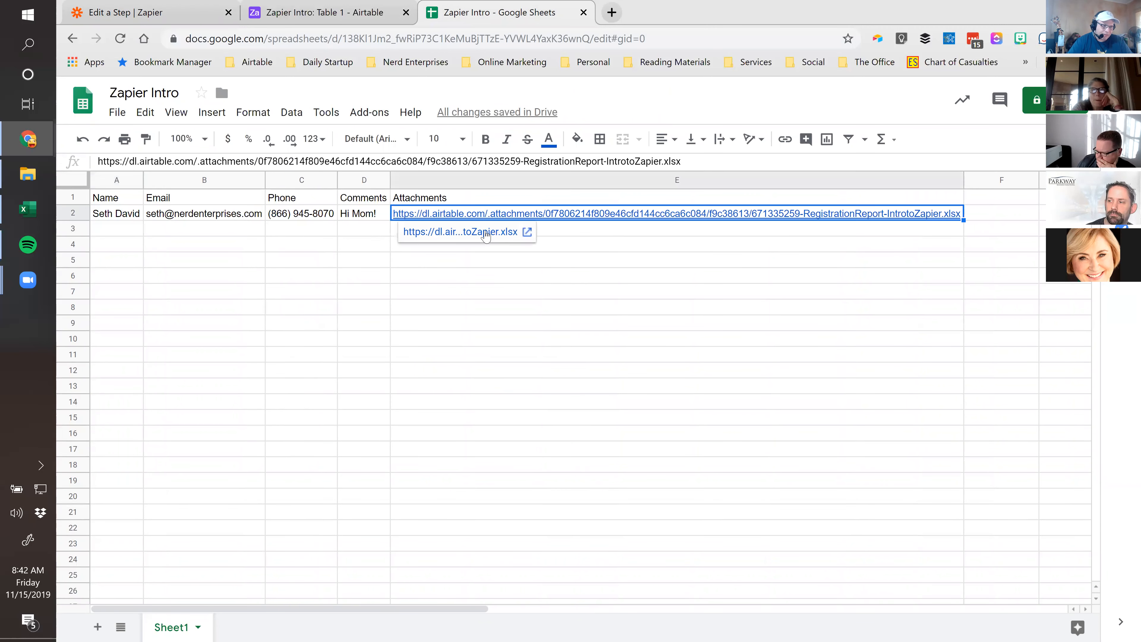
pyautogui.click(487, 234)
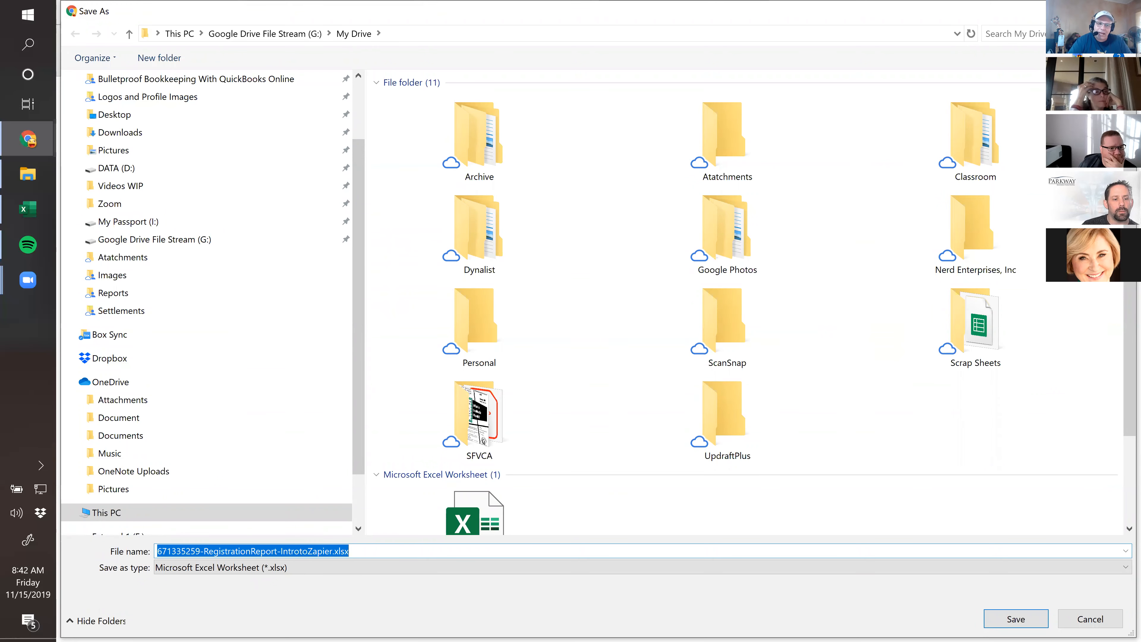
pyautogui.click(1119, 11)
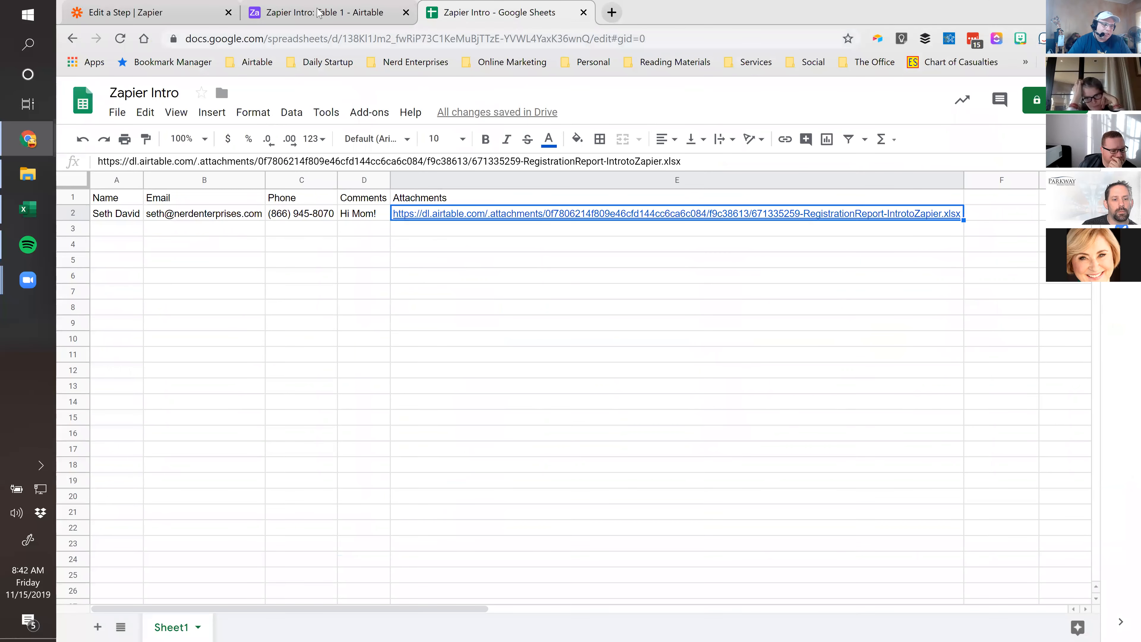
pyautogui.click(316, 14)
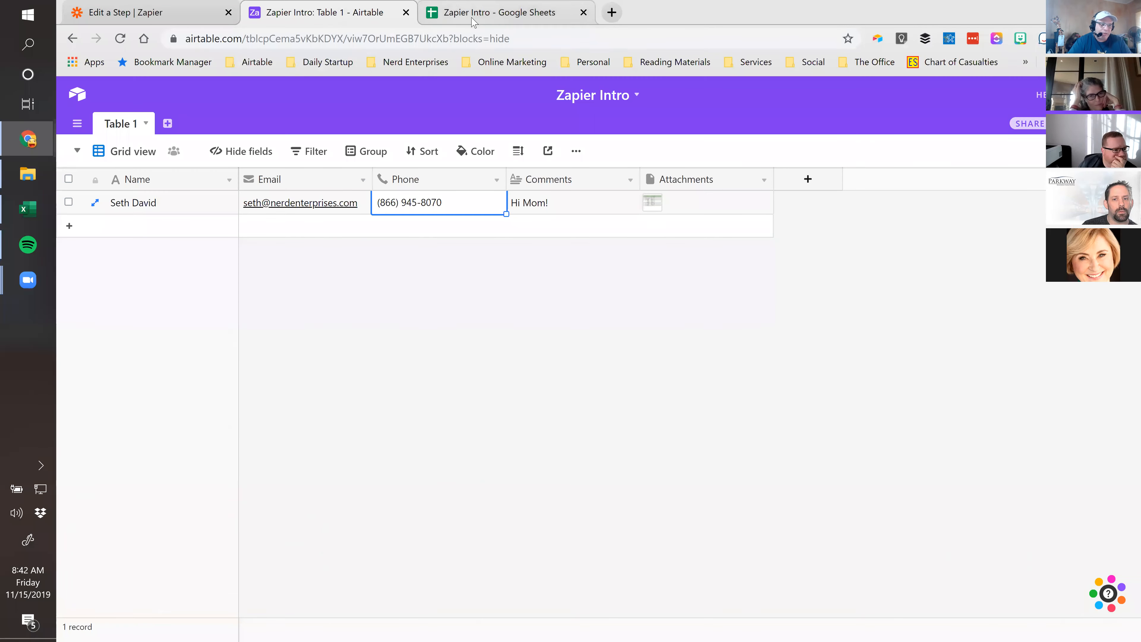
pyautogui.click(472, 18)
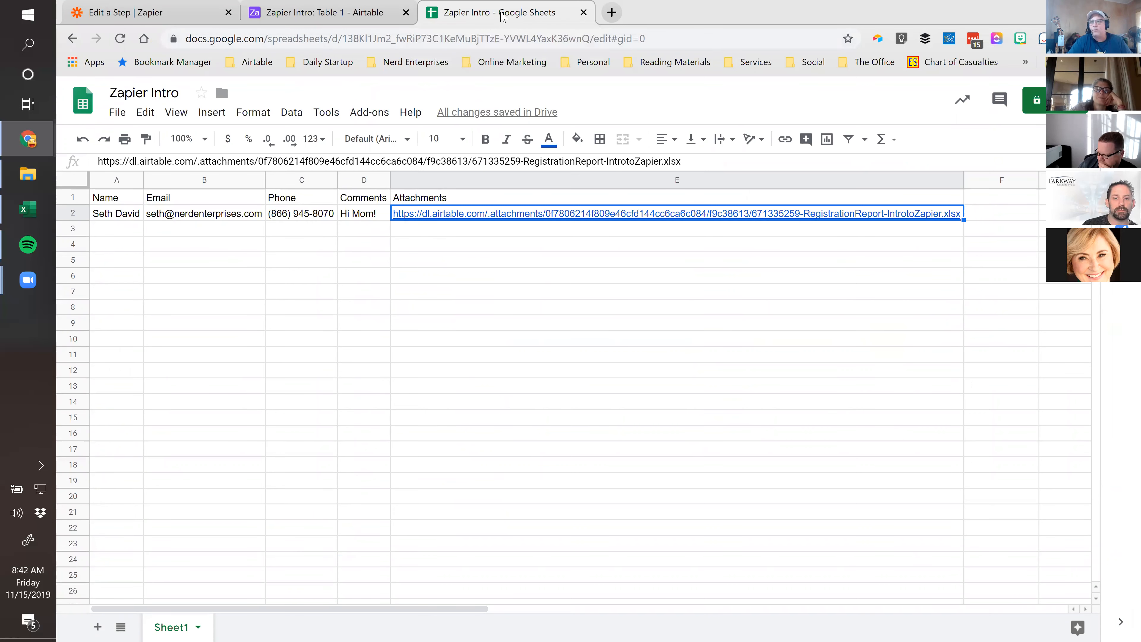
pyautogui.click(135, 13)
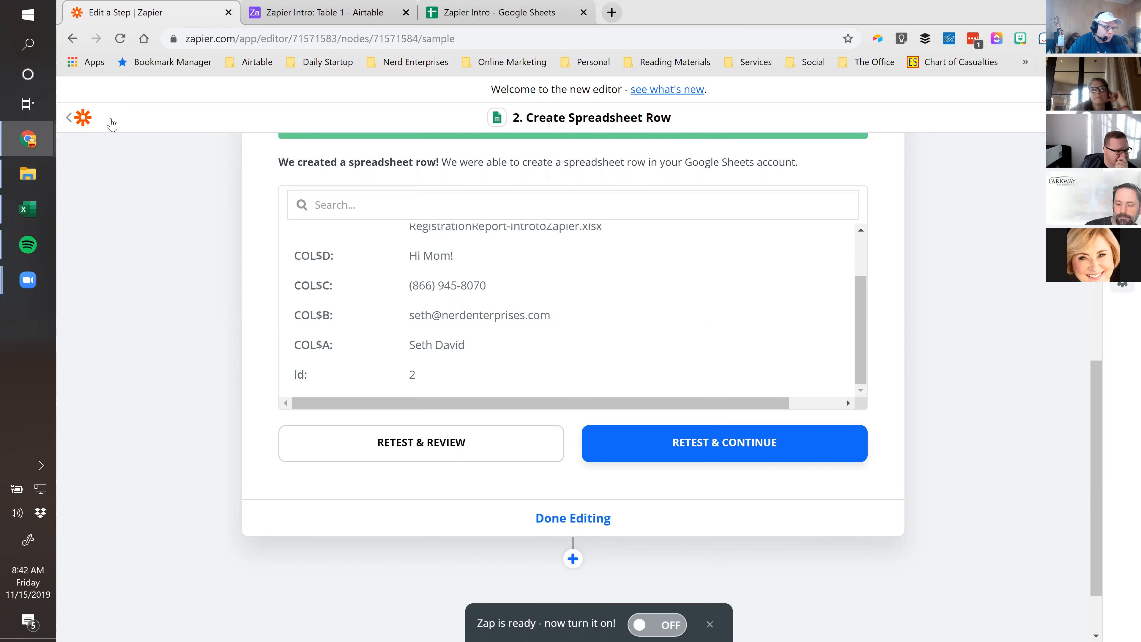
# Name the Zap 'Sample Airtable to Google Sheets'
pyautogui.scroll(6, 143, 268)
pyautogui.scroll(4, 143, 268)
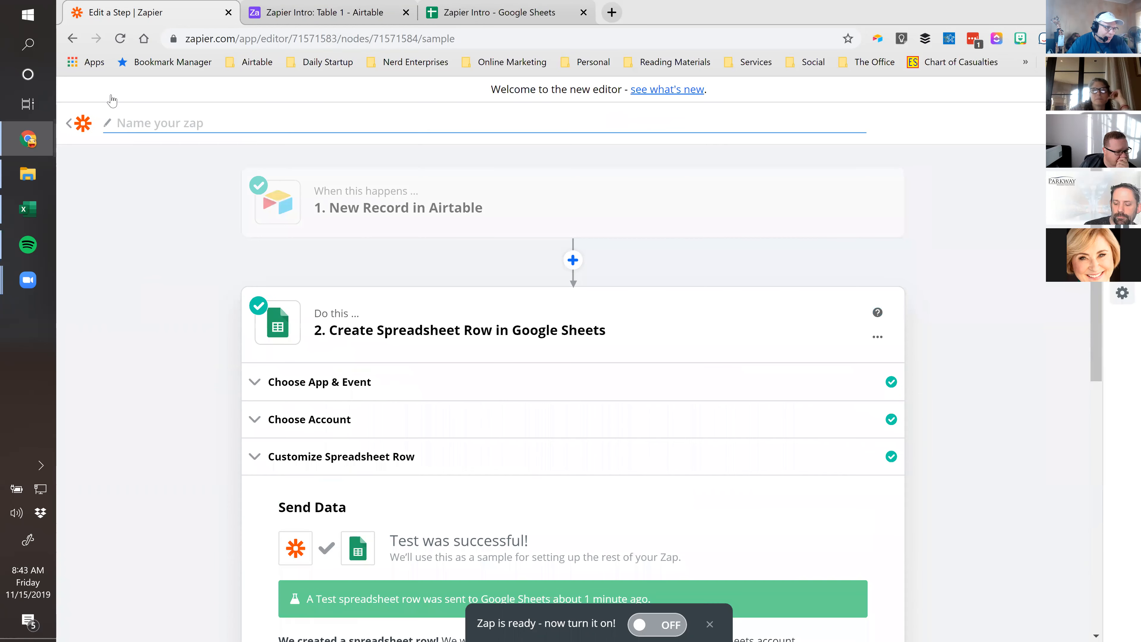
pyautogui.write('Sa')
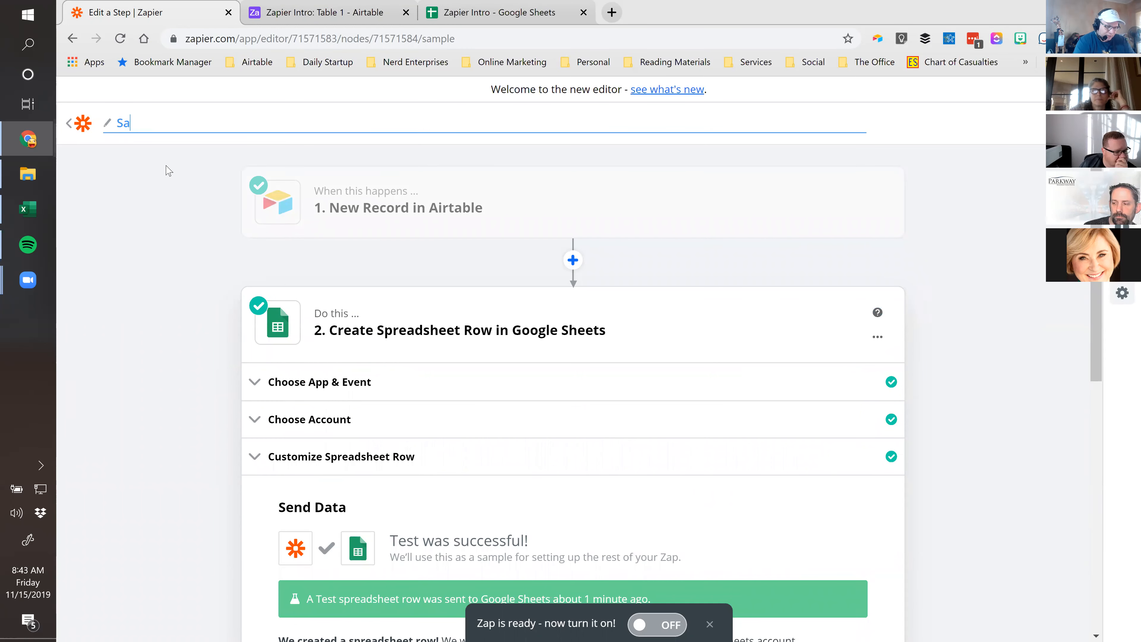
pyautogui.write('mple Airt')
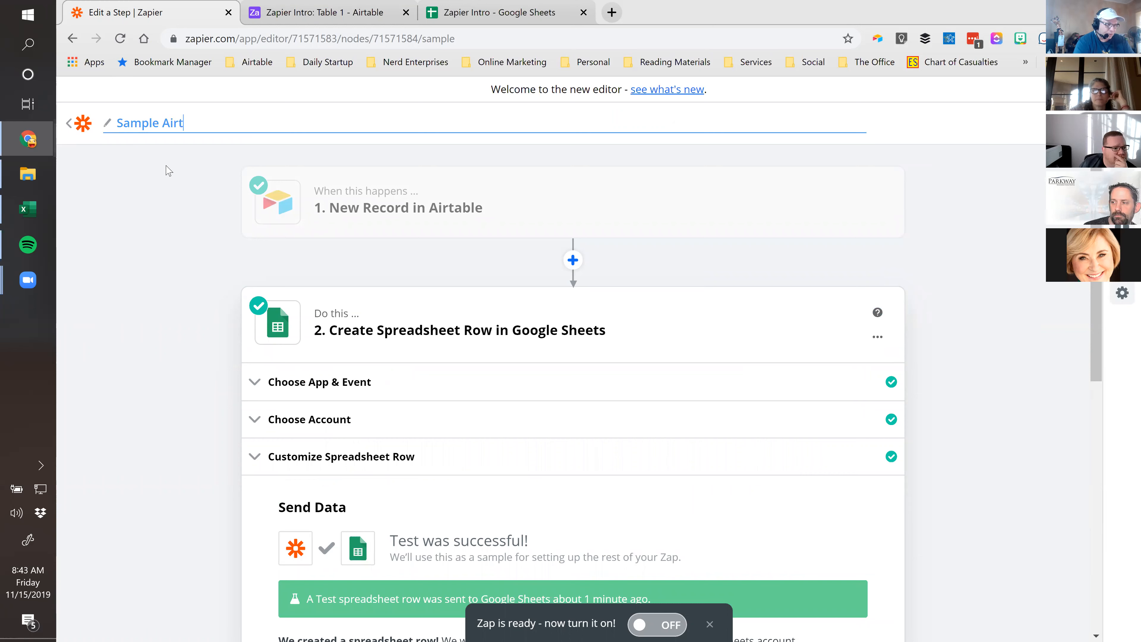
pyautogui.write('able to Google H')
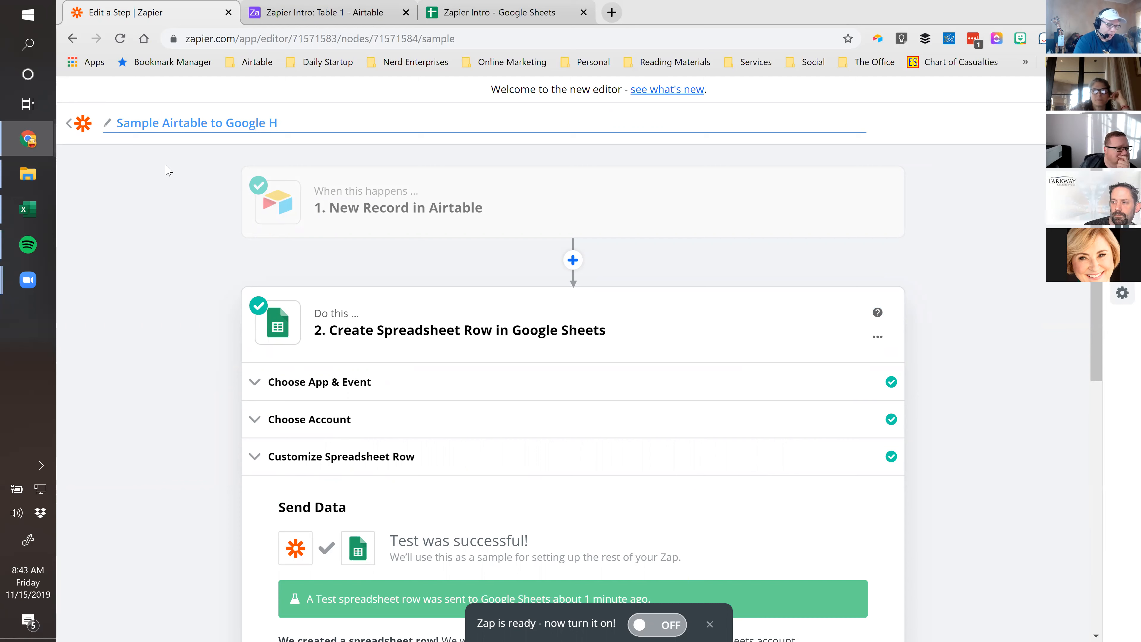
pyautogui.press('BackSpace')
pyautogui.write('Sheets')
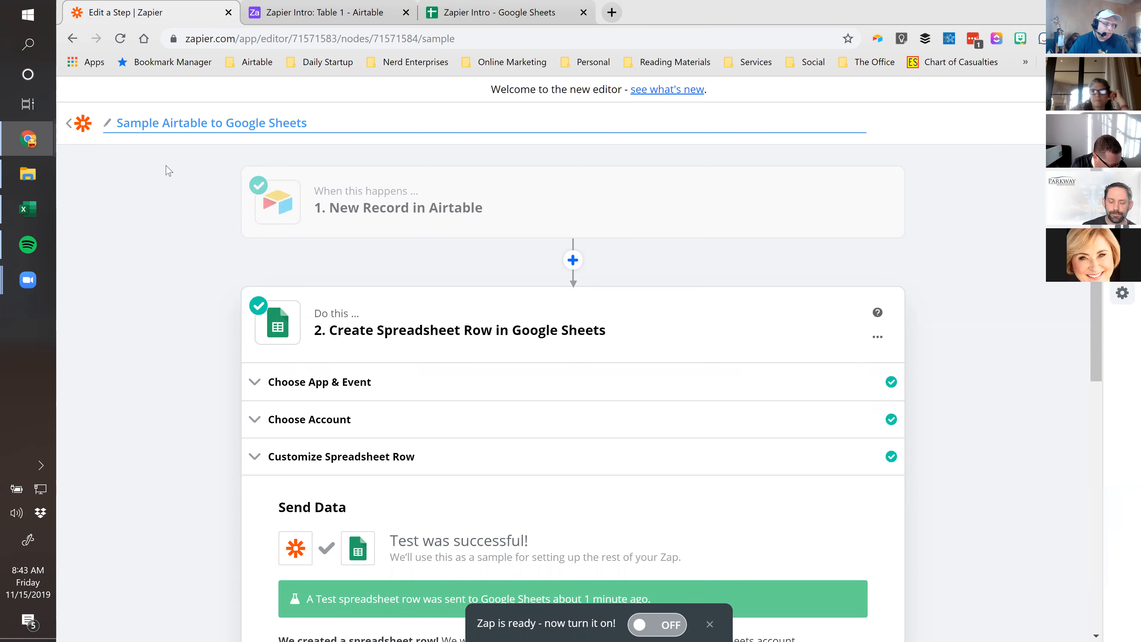
pyautogui.click(130, 331)
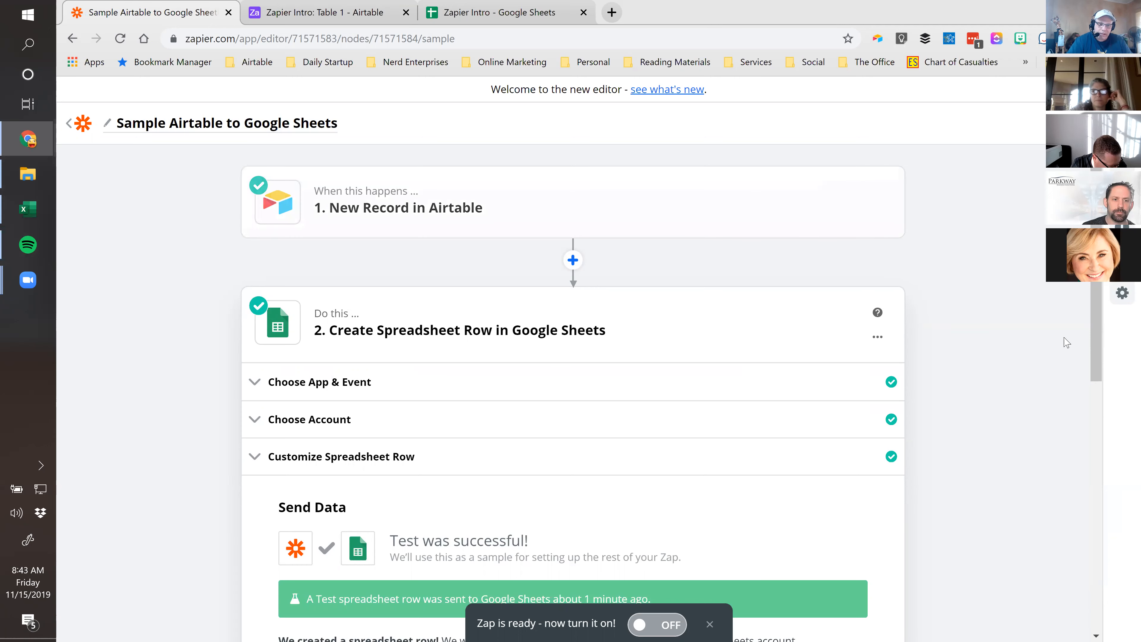
# Switch the Zap on and go back to the ZIWS Demo Folder list
pyautogui.scroll(-10, 1067, 343)
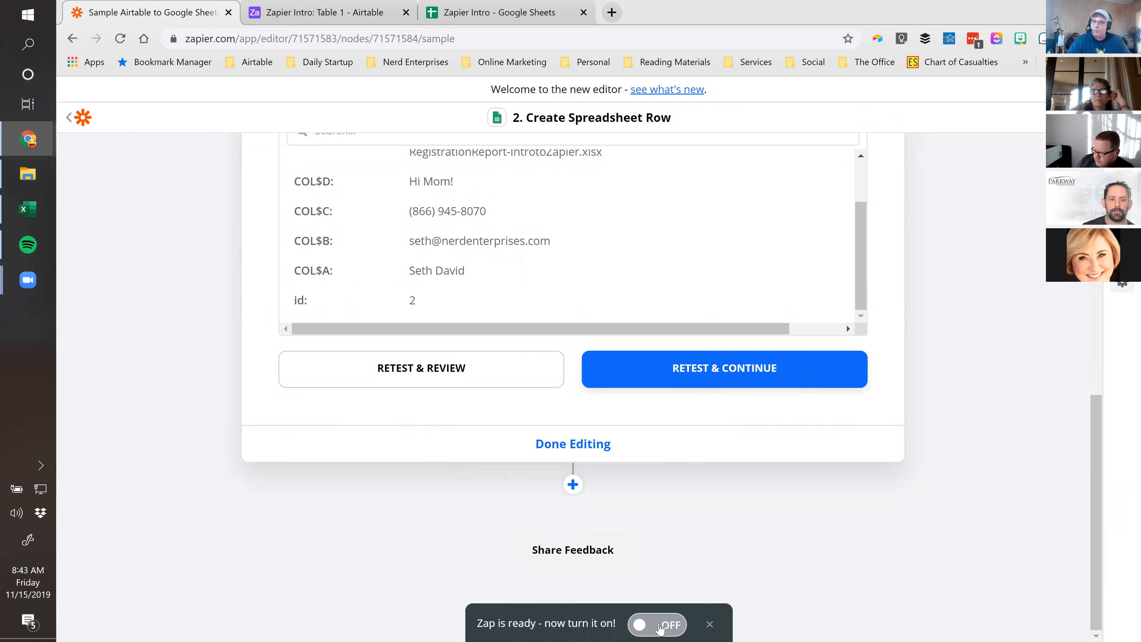
pyautogui.click(659, 628)
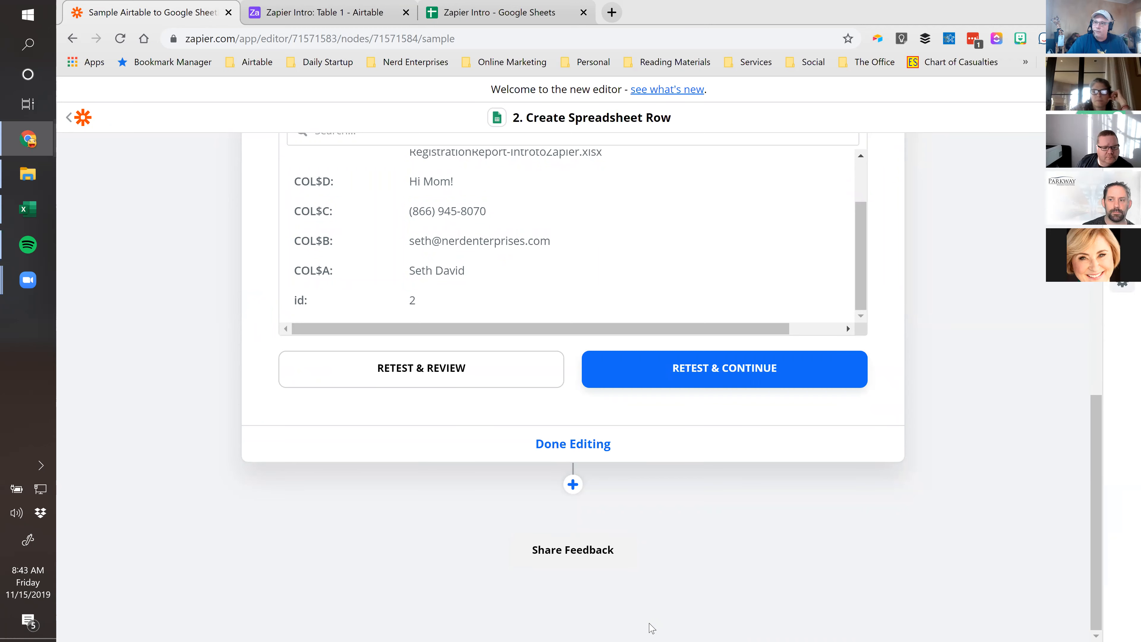
pyautogui.scroll(7, 700, 588)
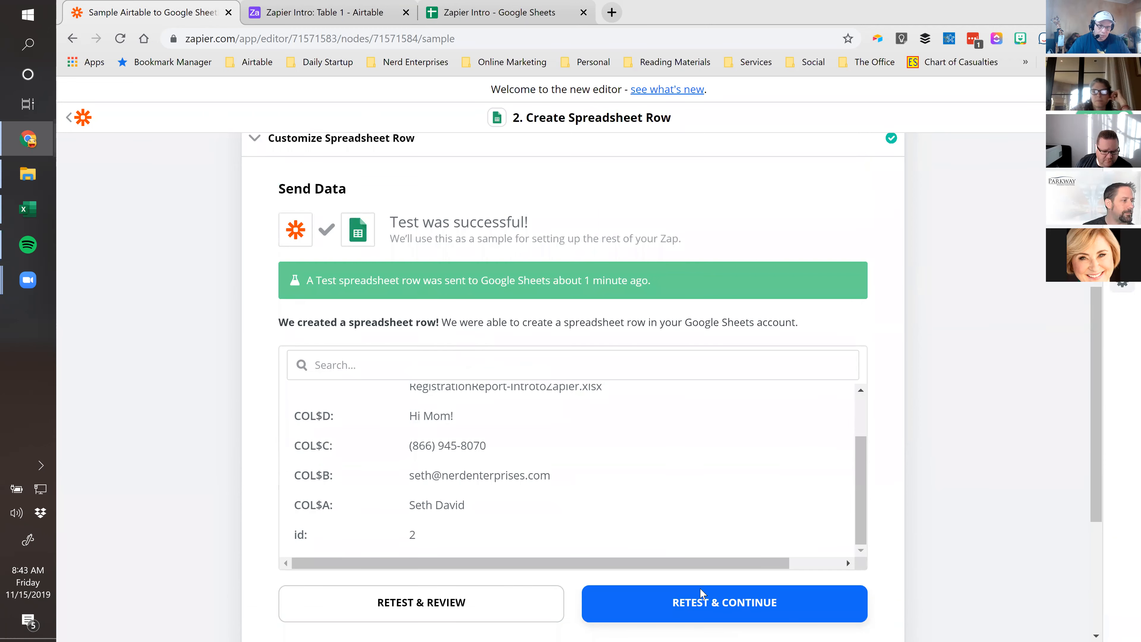
pyautogui.click(70, 125)
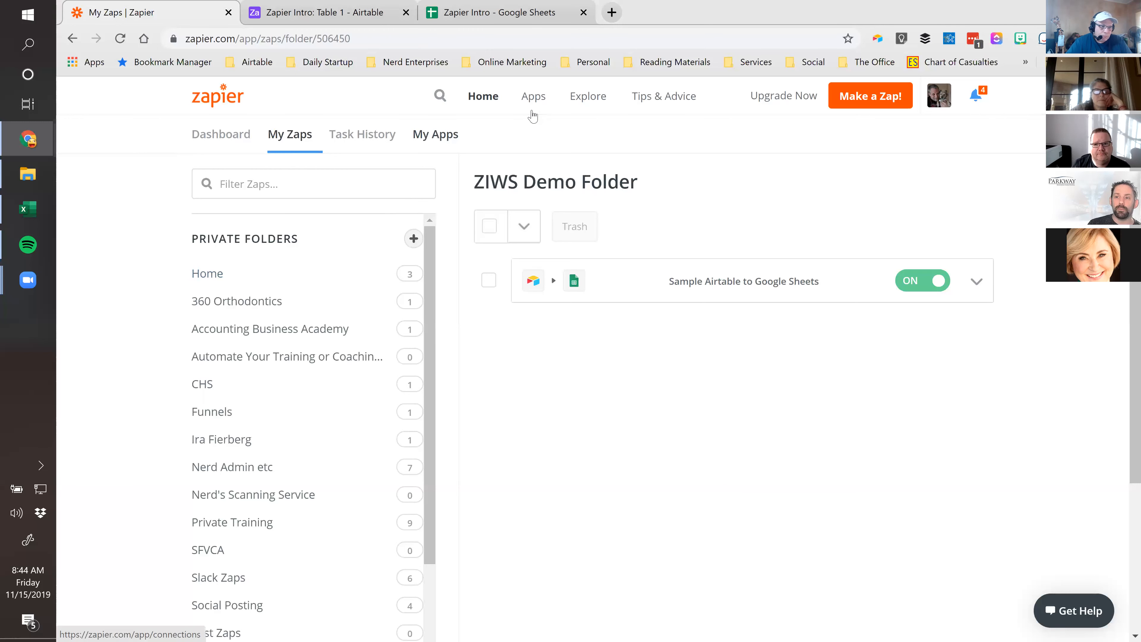
# Open the Apps directory from the My Zaps page's top navigation
pyautogui.click(535, 99)
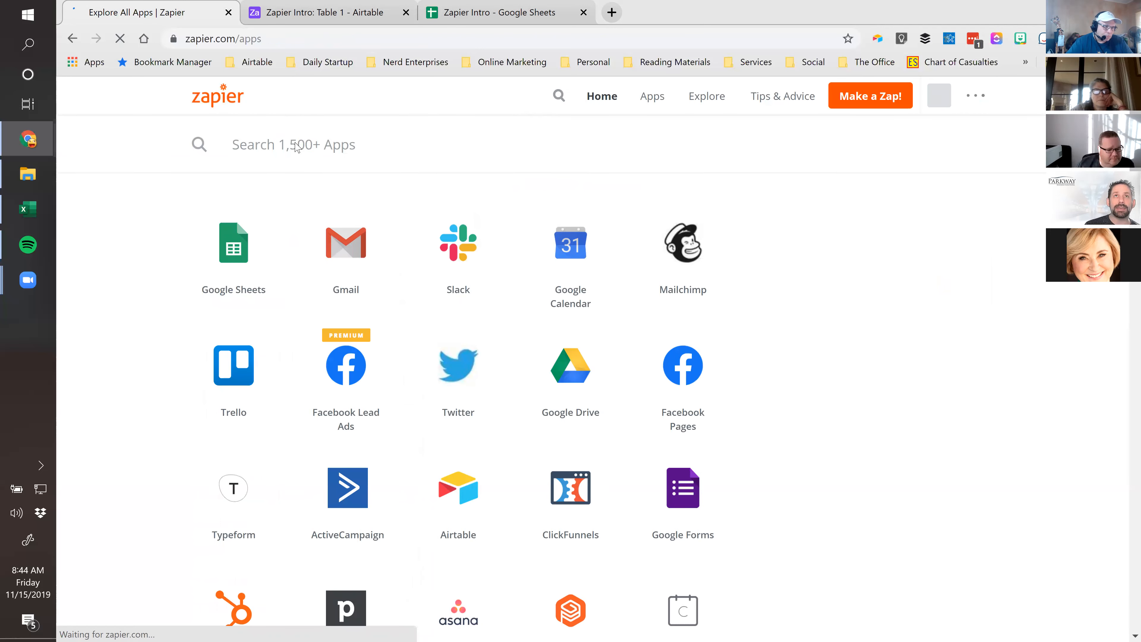
# Search the app directory for Excel, then go back to the ZIWS Demo Folder
pyautogui.click(275, 148)
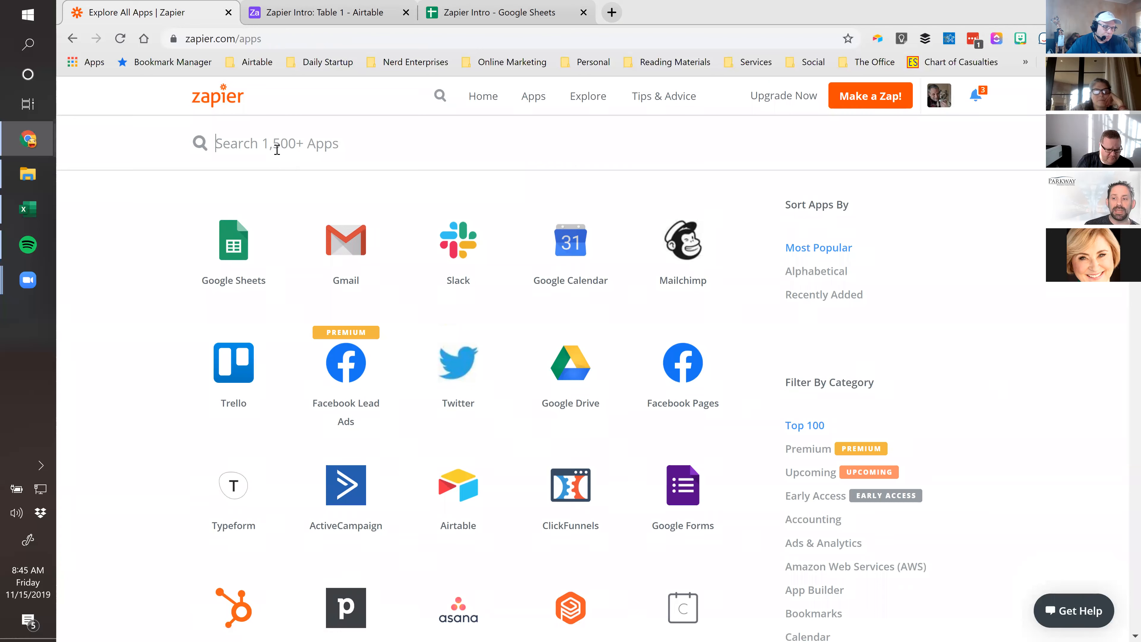
pyautogui.write('Excel')
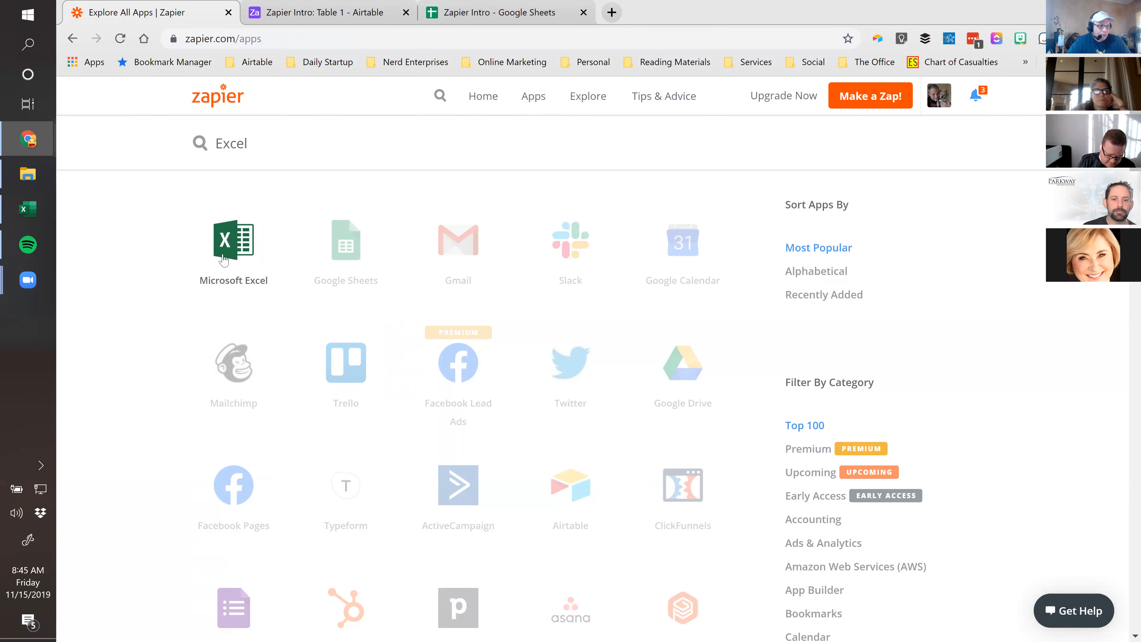
pyautogui.moveTo(228, 251)
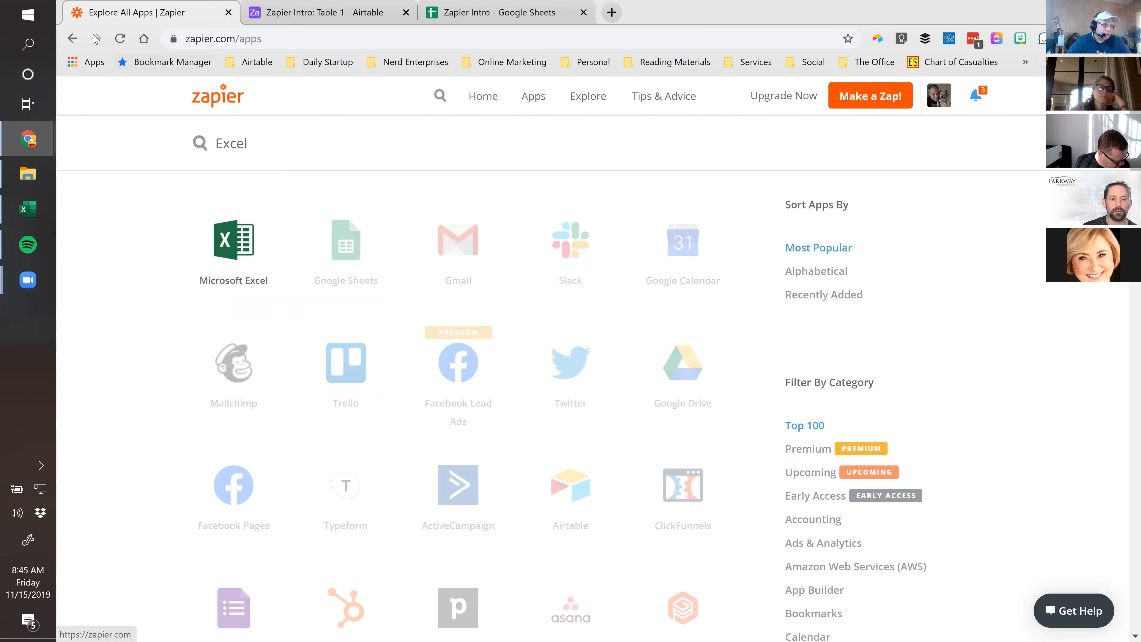
pyautogui.click(73, 39)
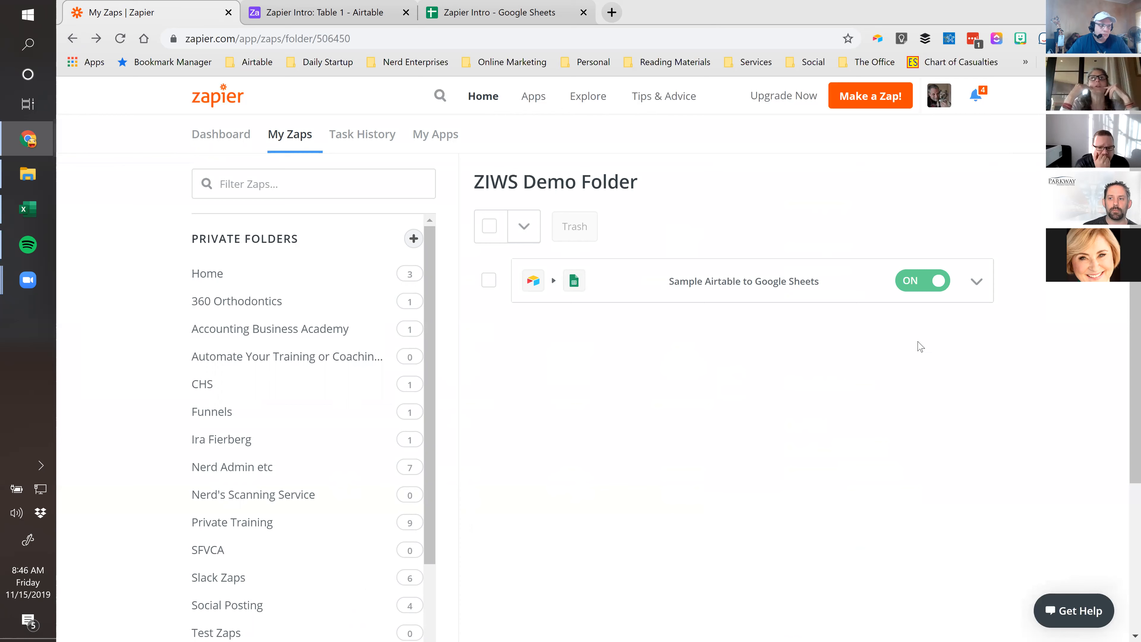
# Auto-fit all columns of the Zapier Intro sheet so the Airtable row 2 is readable
pyautogui.click(530, 10)
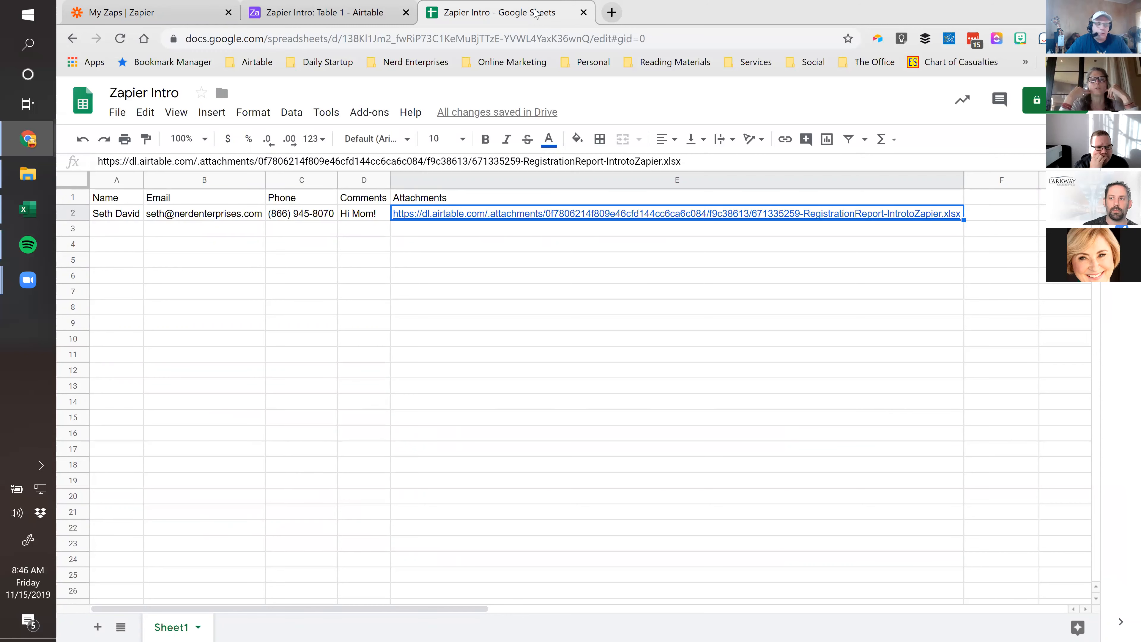
pyautogui.click(81, 182)
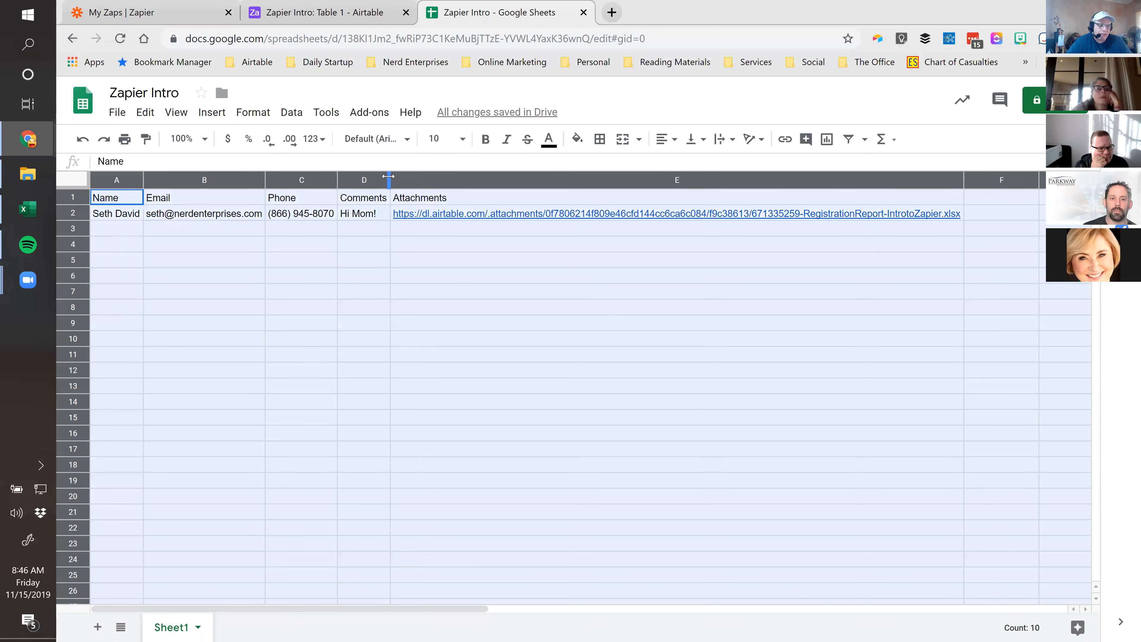
pyautogui.doubleClick(389, 176)
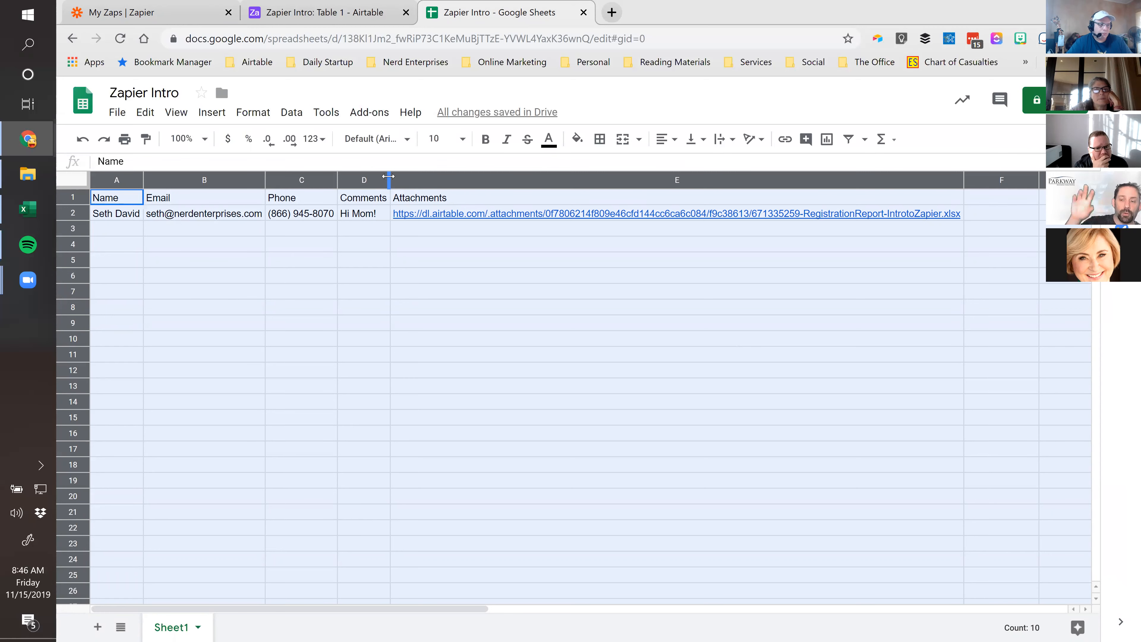
pyautogui.click(122, 233)
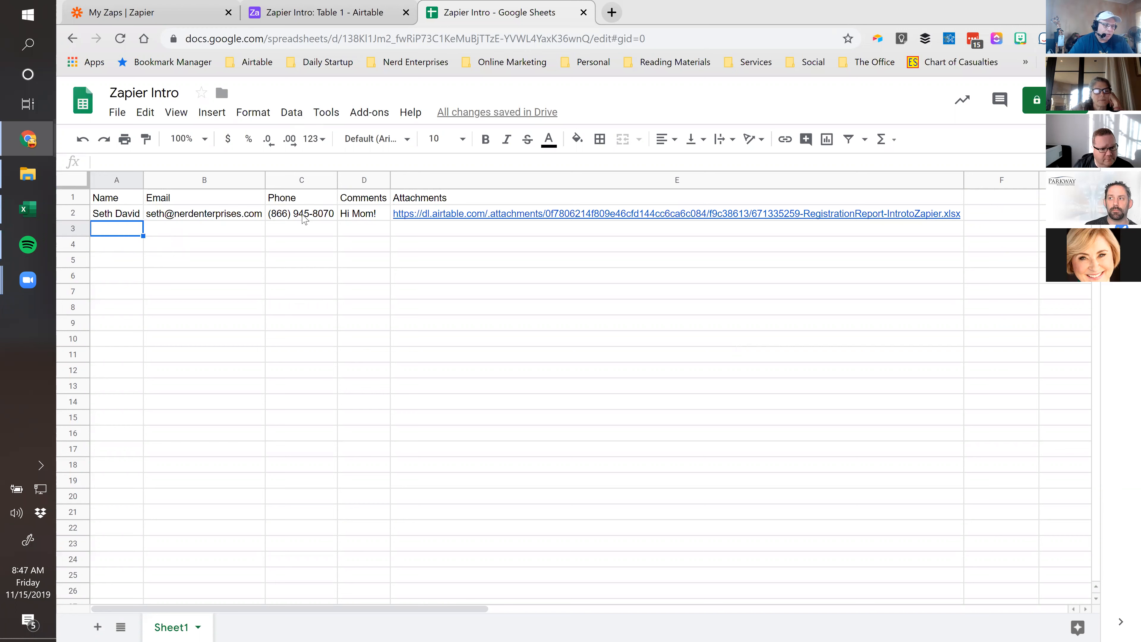
pyautogui.click(287, 224)
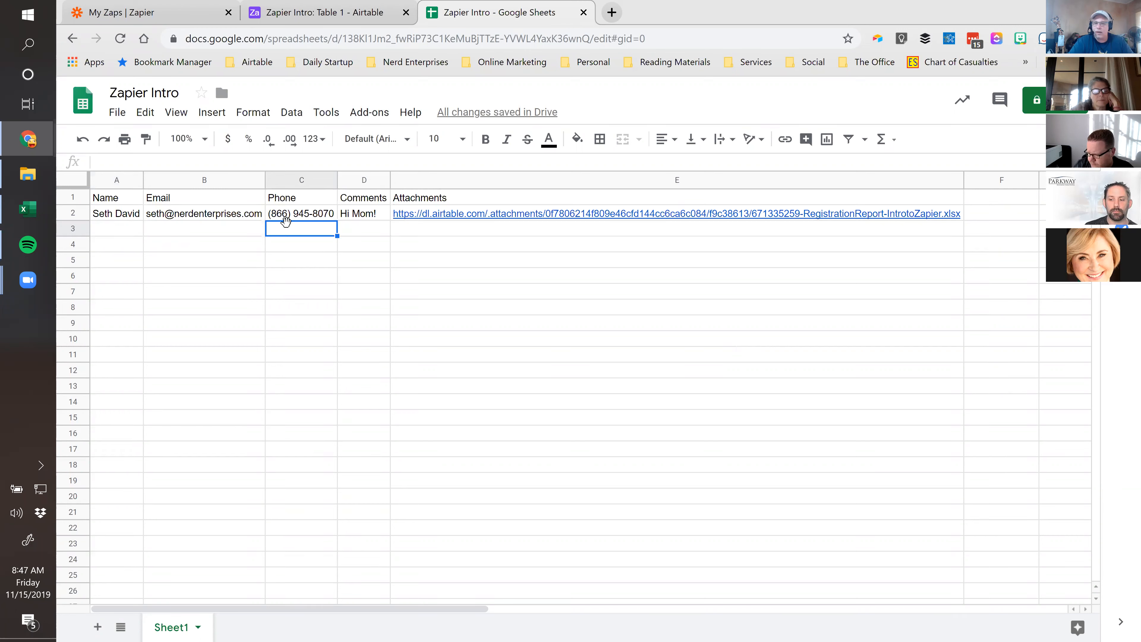
pyautogui.click(297, 214)
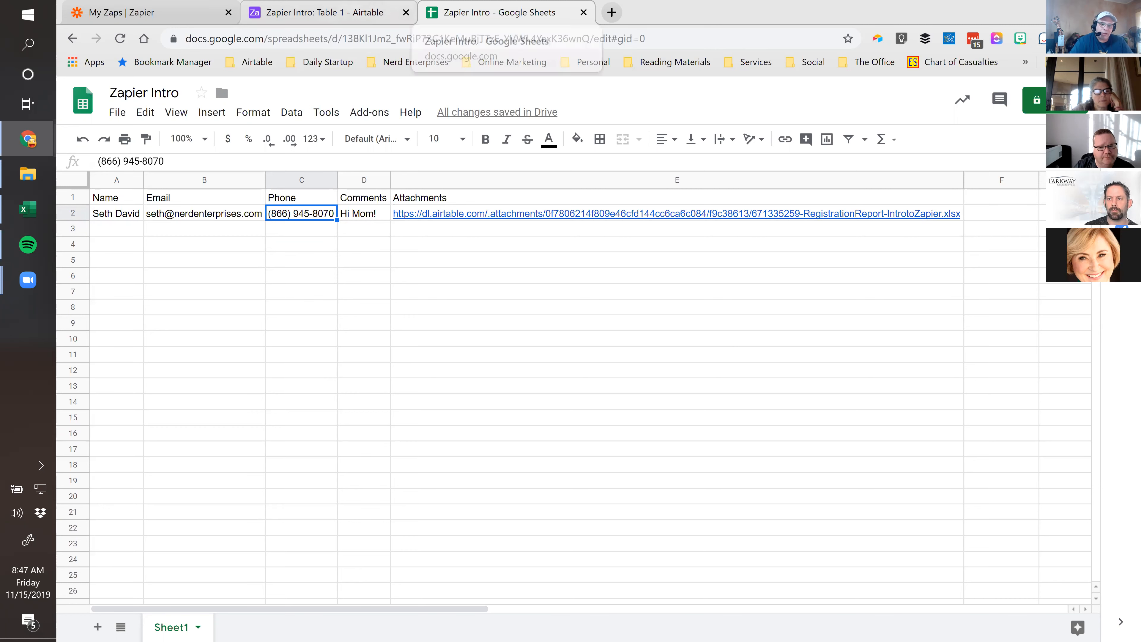
pyautogui.click(1016, 199)
pyautogui.write('Date')
# Confirm the Date header in F1 and open custom date and time formats for column F
pyautogui.press('Return')
pyautogui.hotkey('shift', 'Down')
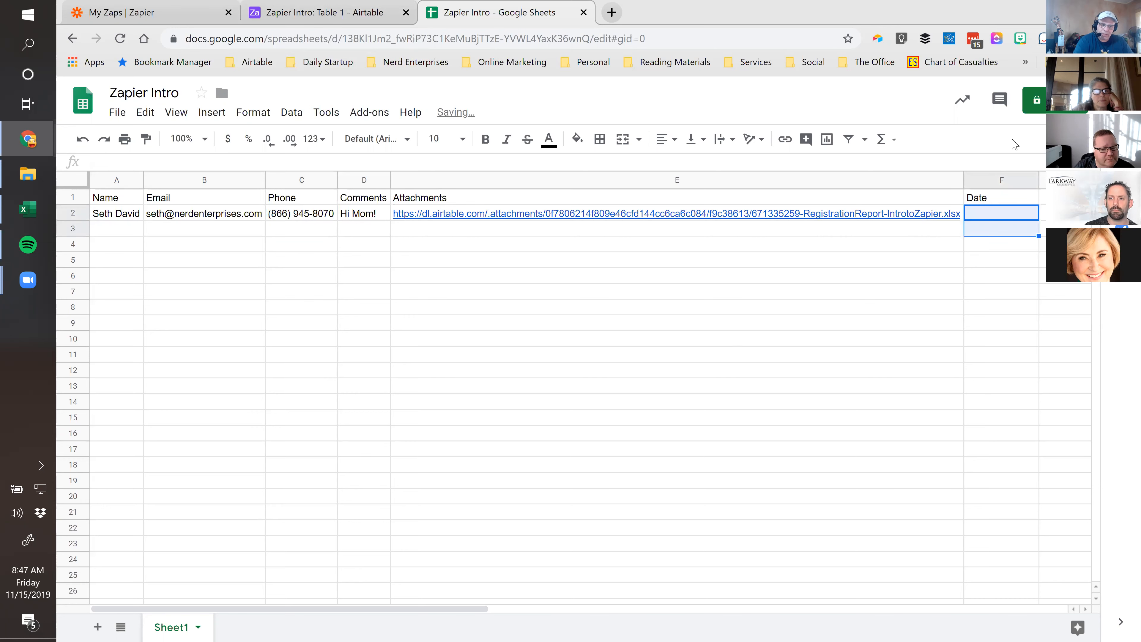
pyautogui.hotkey('shift', 'Down')
pyautogui.hotkey('shift', 'Down')
pyautogui.hotkey('shift', 'Down')
pyautogui.hotkey('shift', 'Down')
pyautogui.hotkey('shift', 'Down')
pyautogui.hotkey('shift', 'Down')
pyautogui.hotkey('shift', 'Down')
pyautogui.hotkey('shift', 'Down')
pyautogui.hotkey('shift', 'Down')
pyautogui.hotkey('shift', 'Down')
pyautogui.hotkey('shift', 'Down')
pyautogui.hotkey('shift', 'Down')
pyautogui.hotkey('shift', 'Down')
pyautogui.hotkey('shift', 'Down')
pyautogui.hotkey('shift', 'Down')
pyautogui.hotkey('shift', 'Down')
pyautogui.hotkey('shift', 'Down')
pyautogui.hotkey('shift', 'Down')
pyautogui.hotkey('shift', 'Down')
pyautogui.hotkey('shift', 'Down')
pyautogui.hotkey('shift', 'Down')
pyautogui.hotkey('shift', 'Down')
pyautogui.hotkey('shift', 'Down')
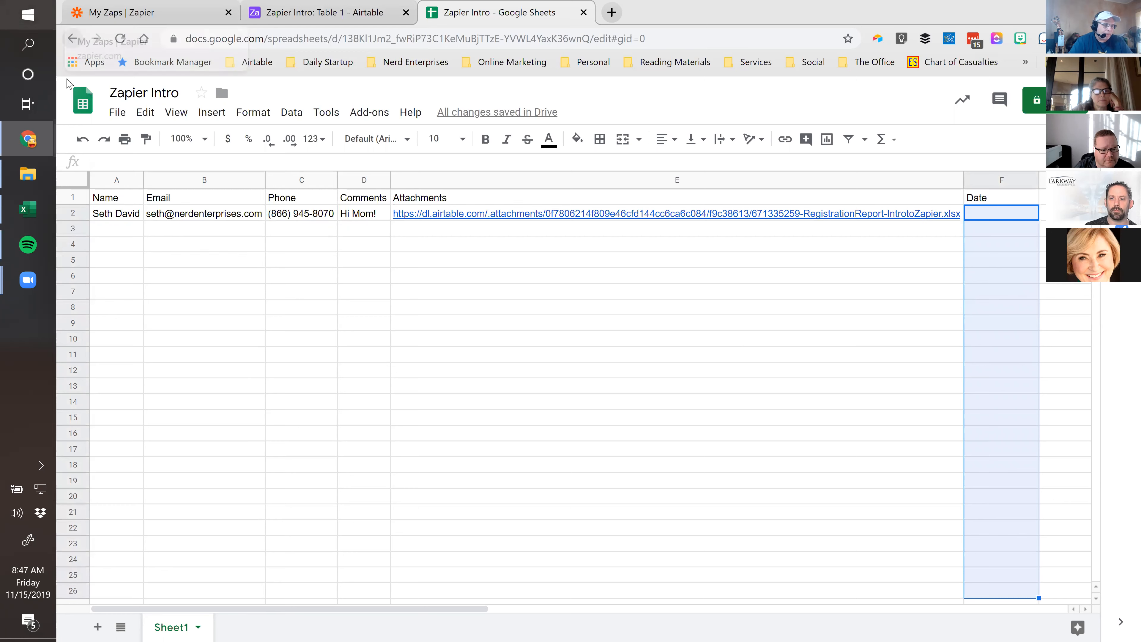
pyautogui.click(253, 112)
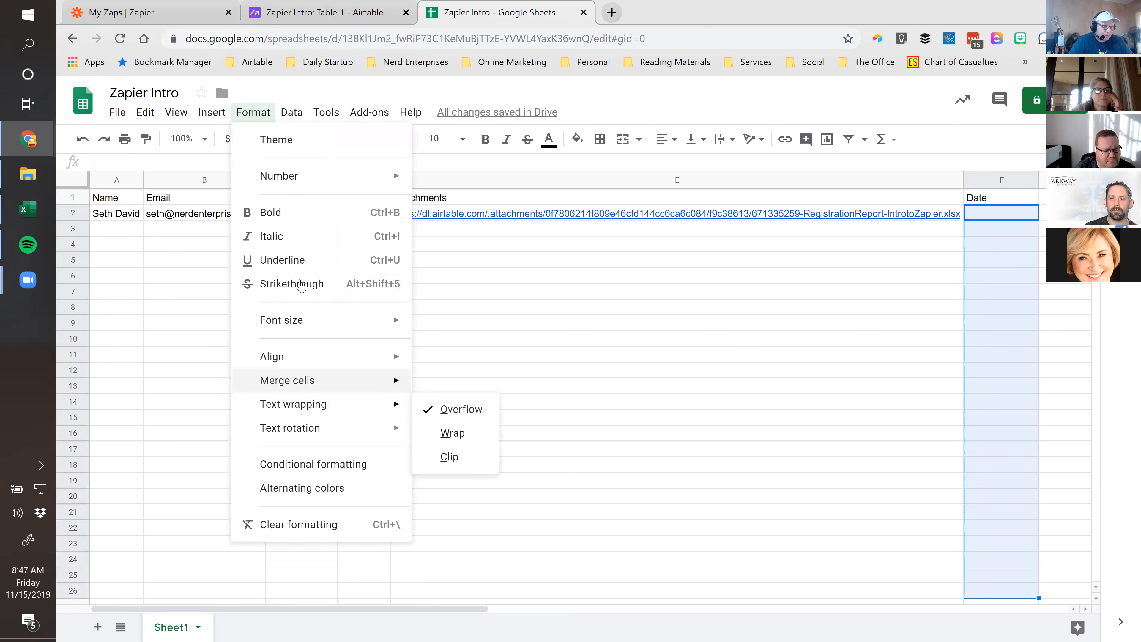
pyautogui.moveTo(300, 182)
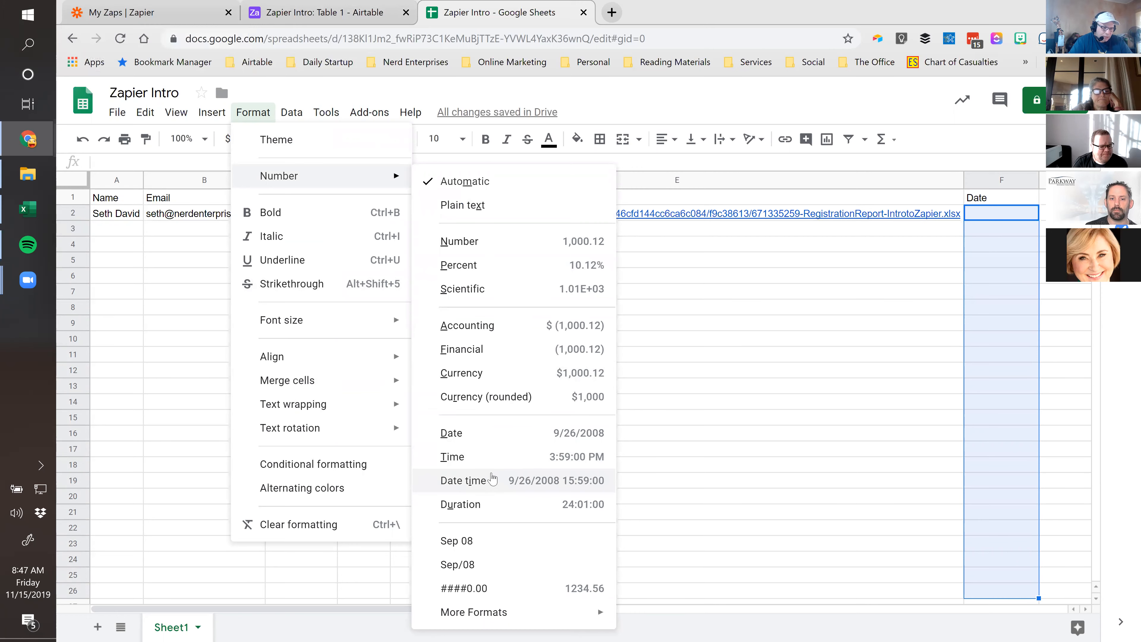
pyautogui.moveTo(483, 613)
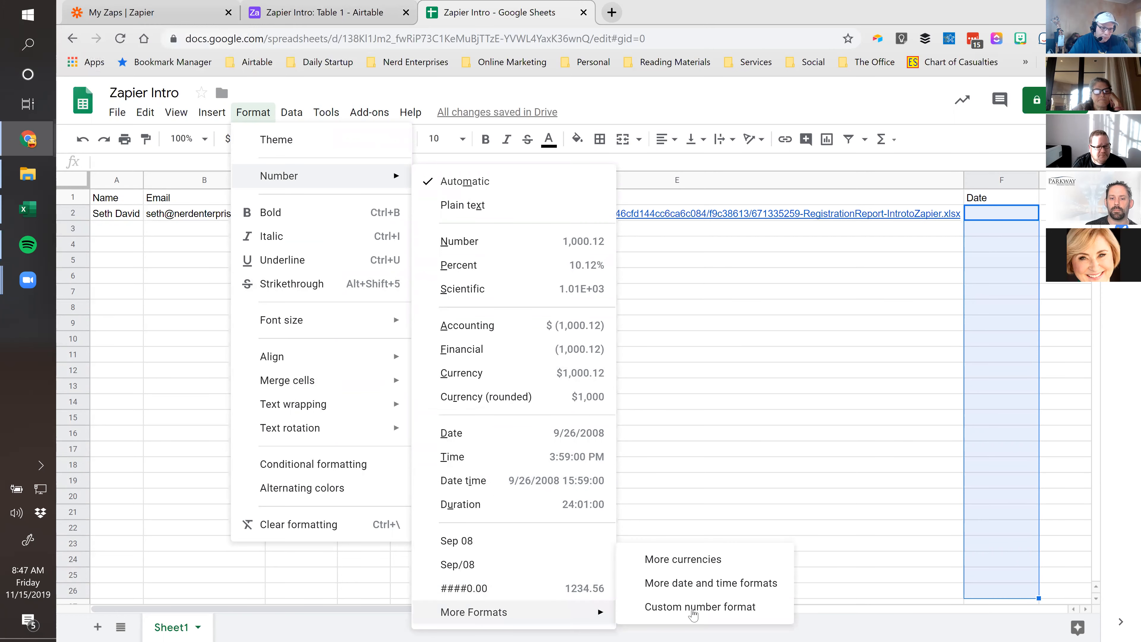
pyautogui.click(707, 587)
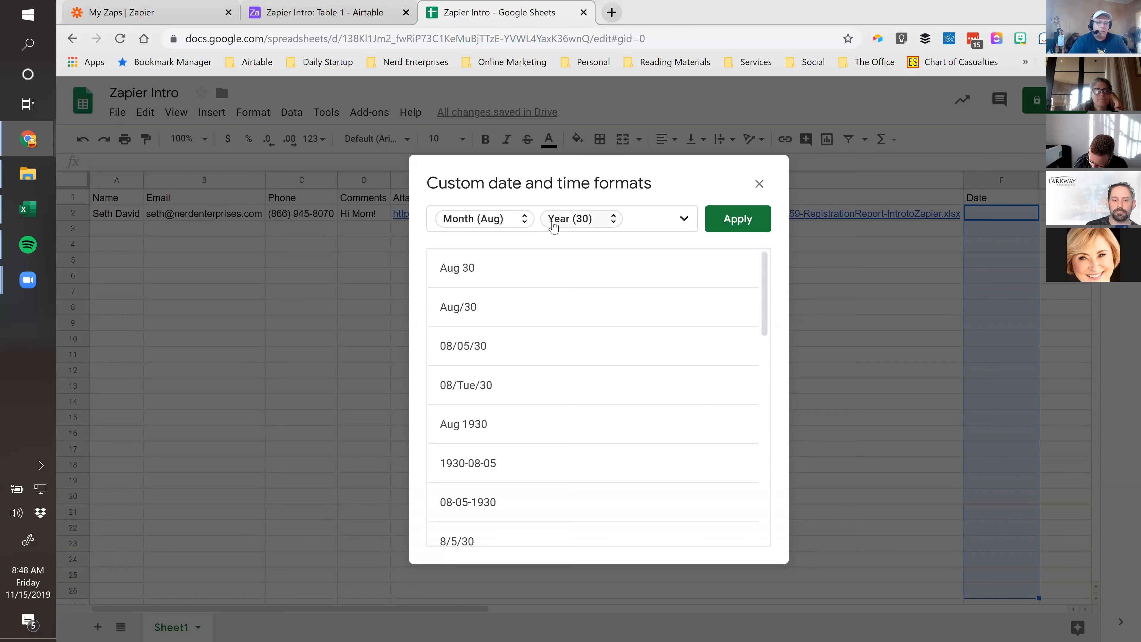
# Check the Zaps list, then close the date formats dialog without applying any format
pyautogui.click(123, 12)
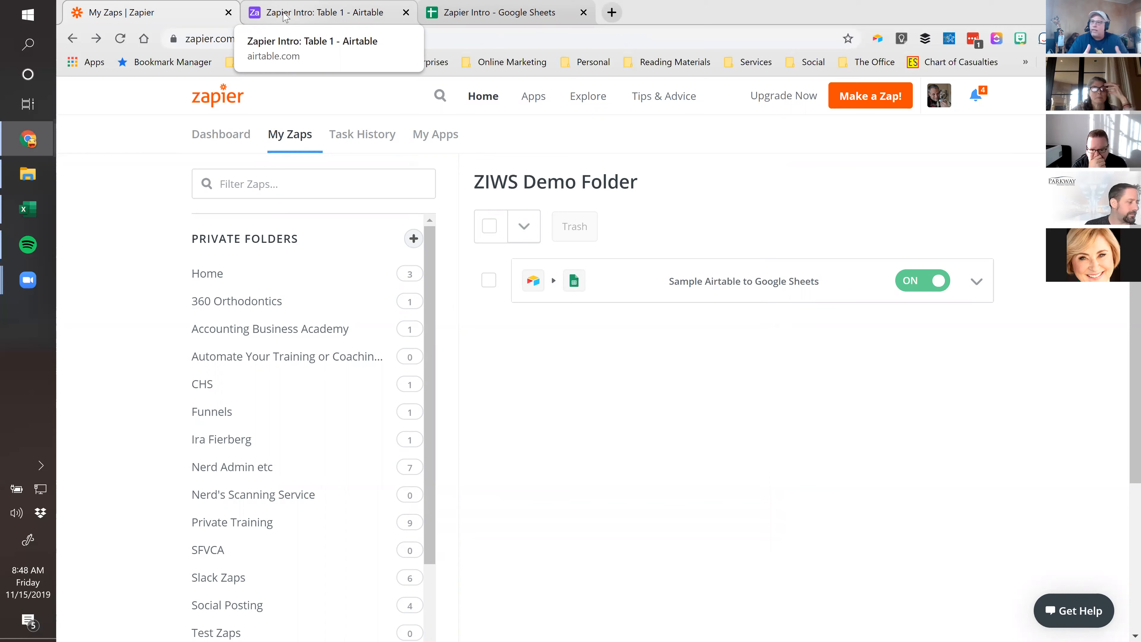
pyautogui.click(506, 18)
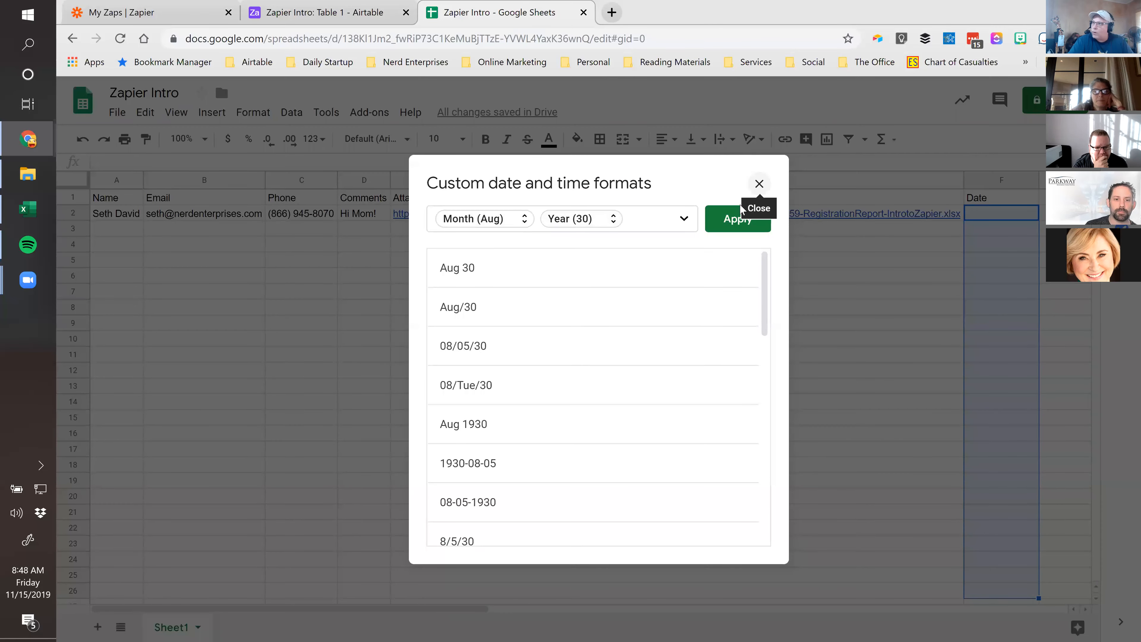
pyautogui.click(759, 184)
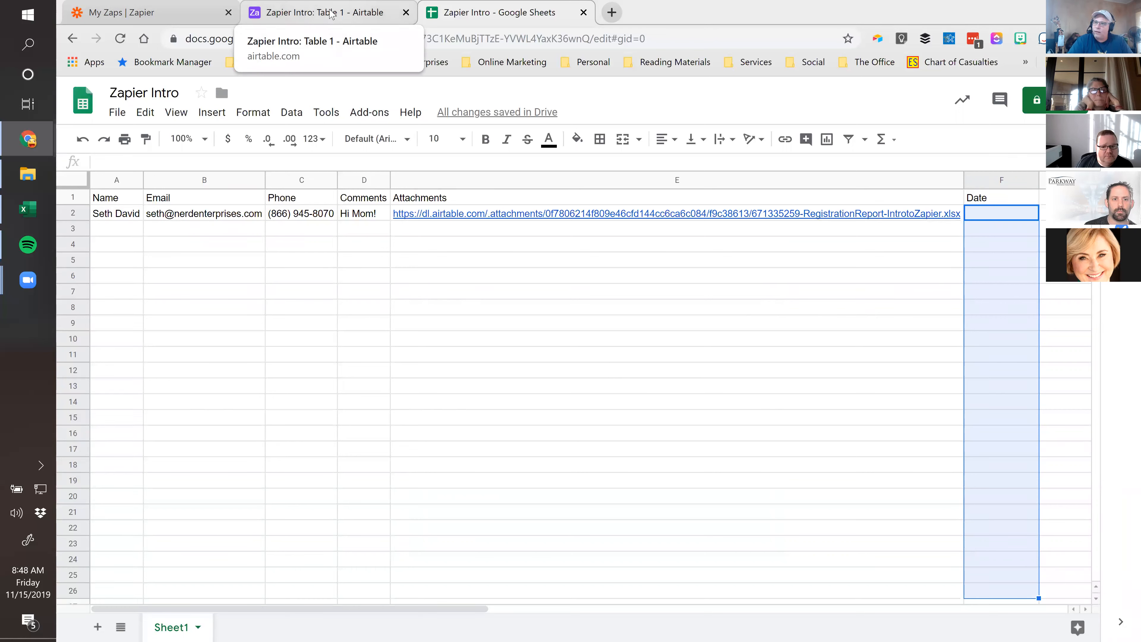
# Switch back to the My Zaps list showing the ZIWS Demo Folder
pyautogui.click(141, 16)
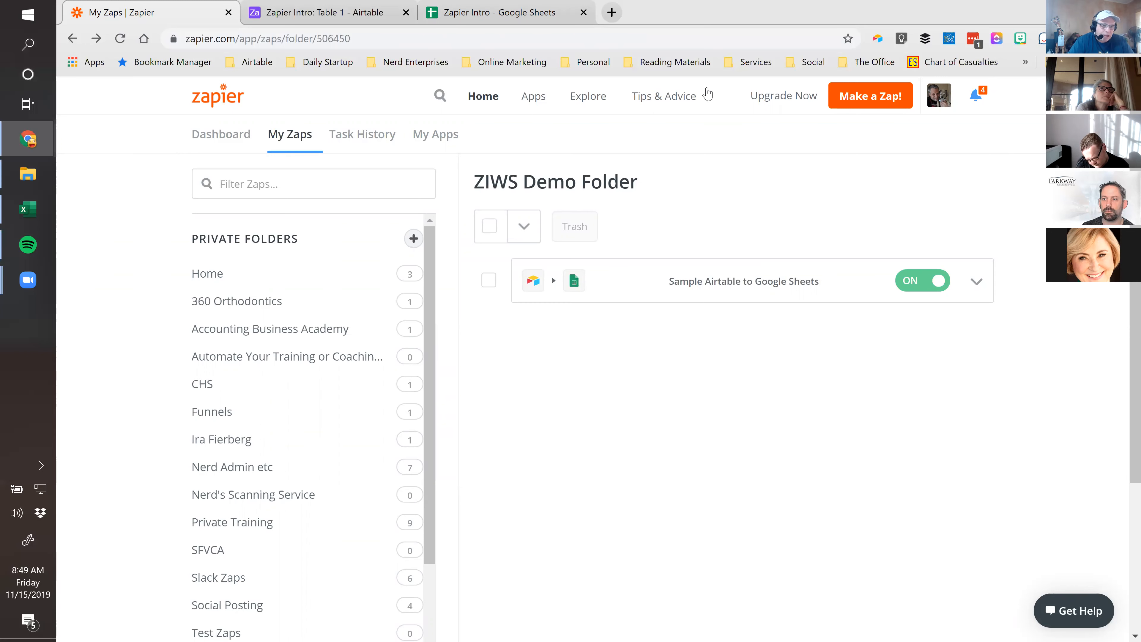
# Create a new Zap named 'Email to Billbeez'
pyautogui.click(860, 101)
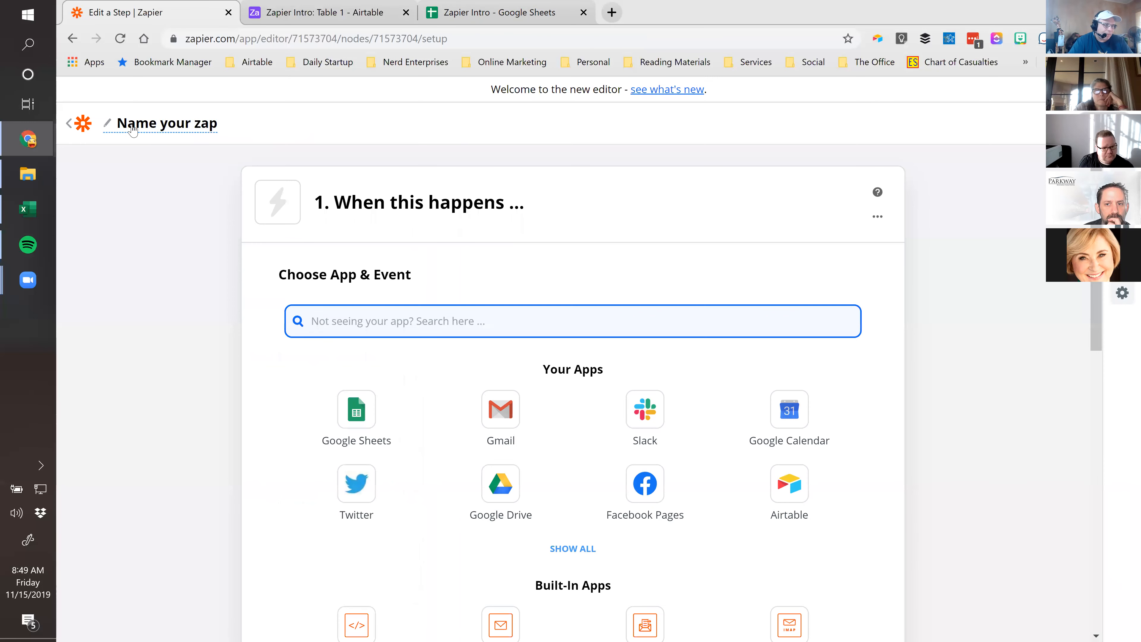
pyautogui.click(133, 129)
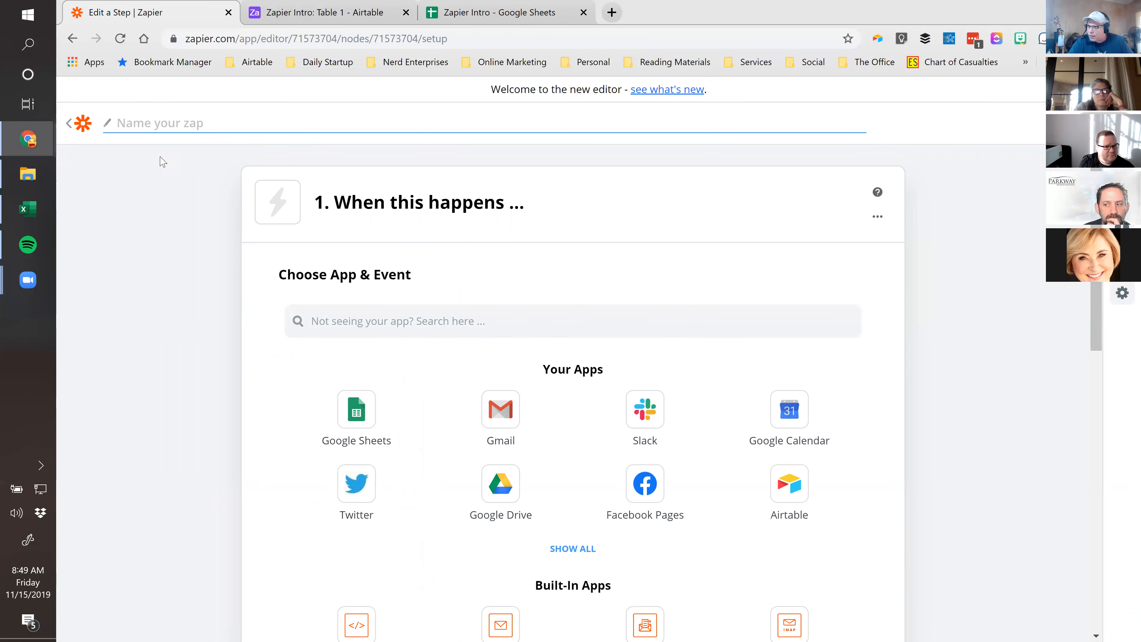
pyautogui.write('Email to B')
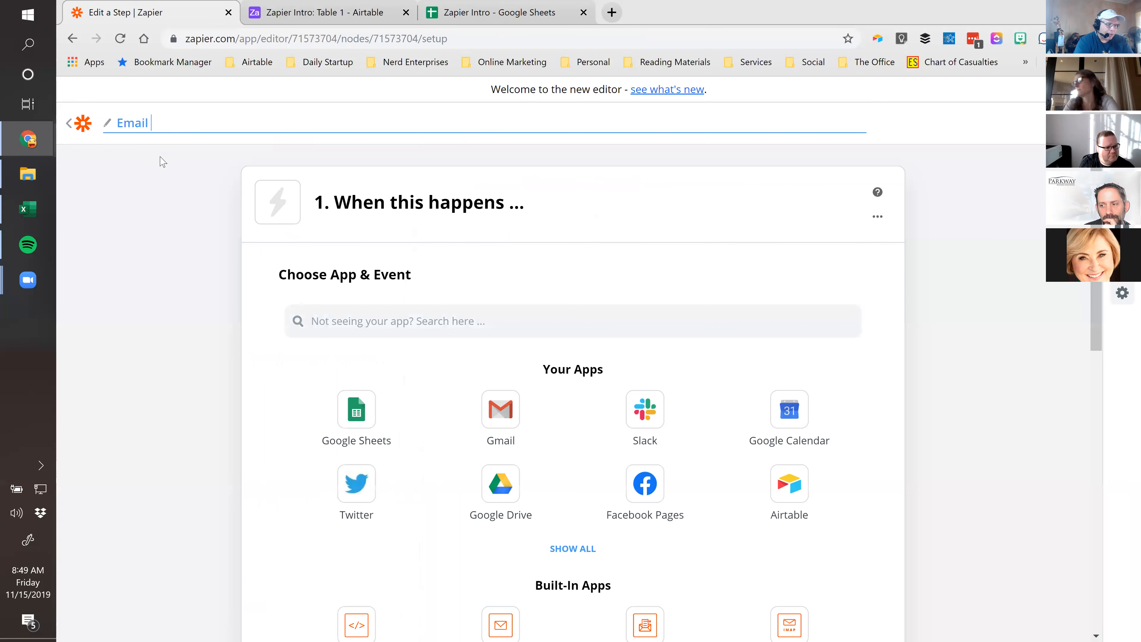
pyautogui.write('beez')
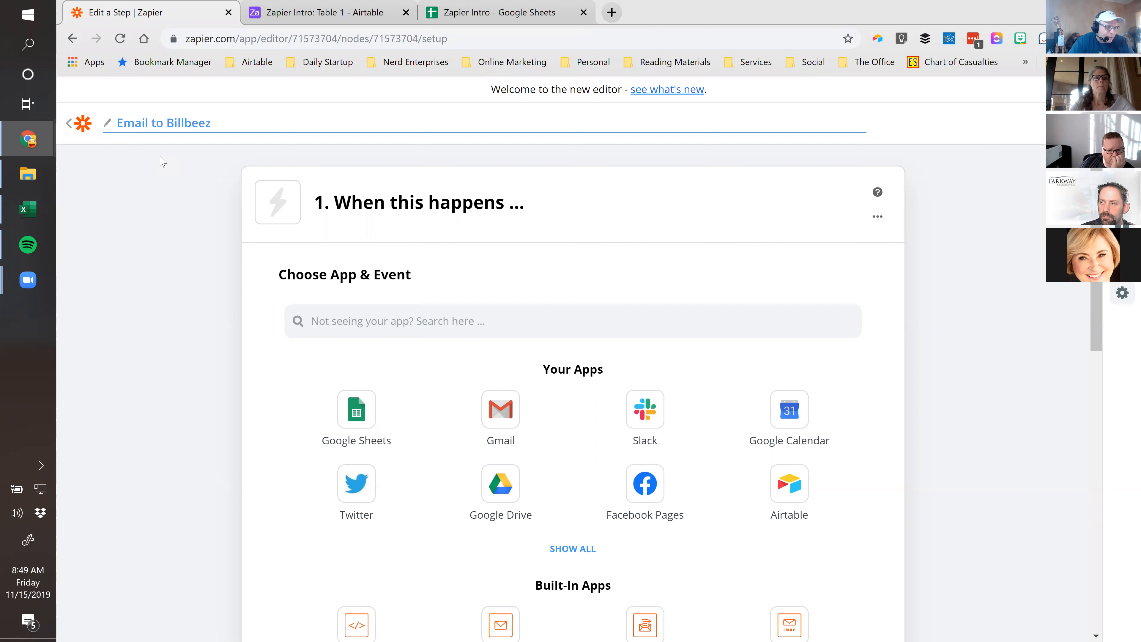
pyautogui.click(111, 265)
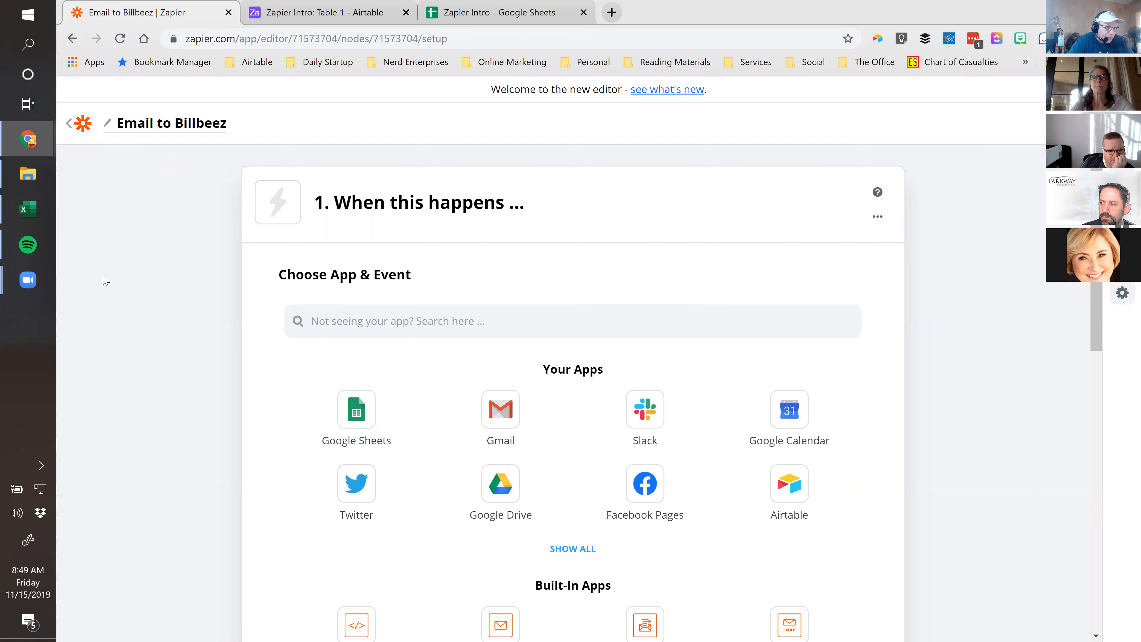
# Set the trigger to Gmail's New Labeled Email using the first connected Gmail account
pyautogui.click(494, 413)
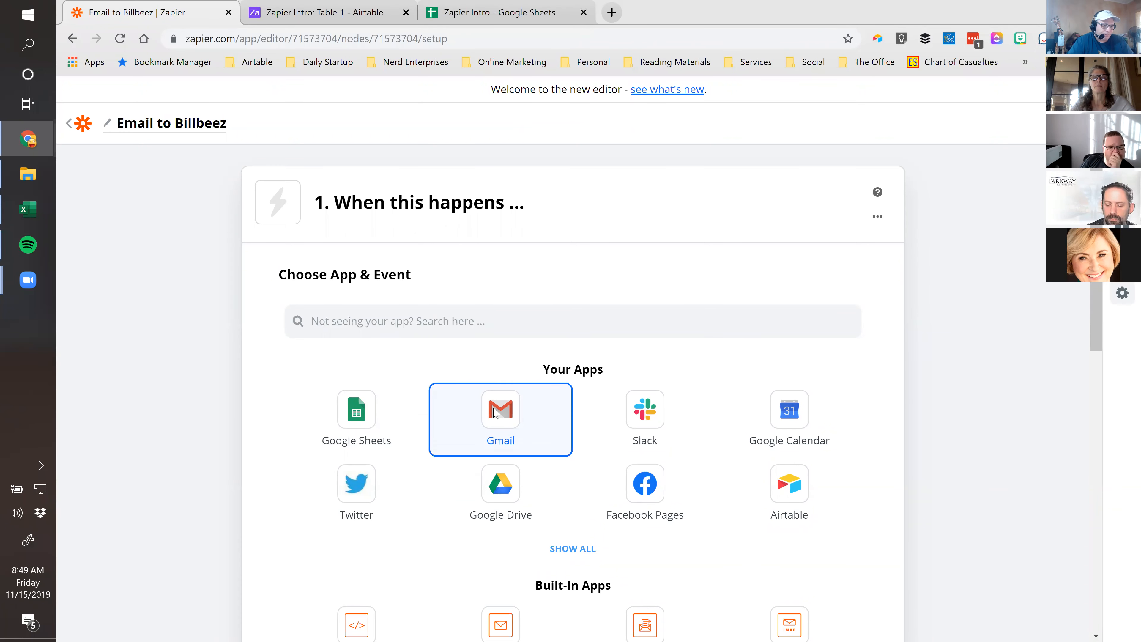
pyautogui.scroll(-3, 122, 464)
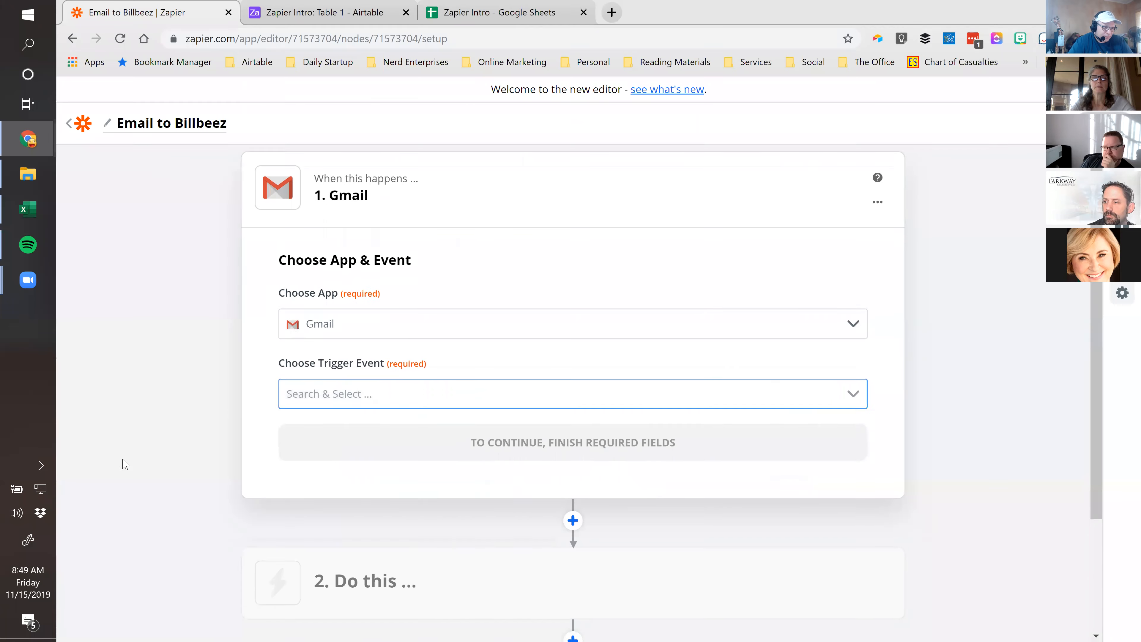
pyautogui.click(852, 249)
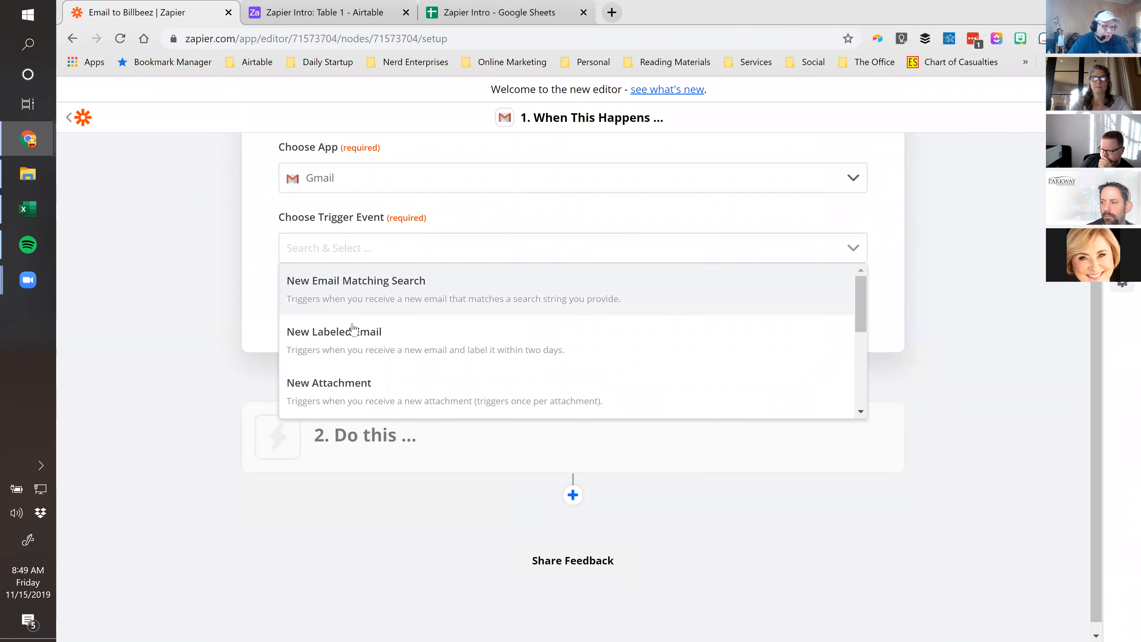
pyautogui.click(334, 346)
pyautogui.click(549, 313)
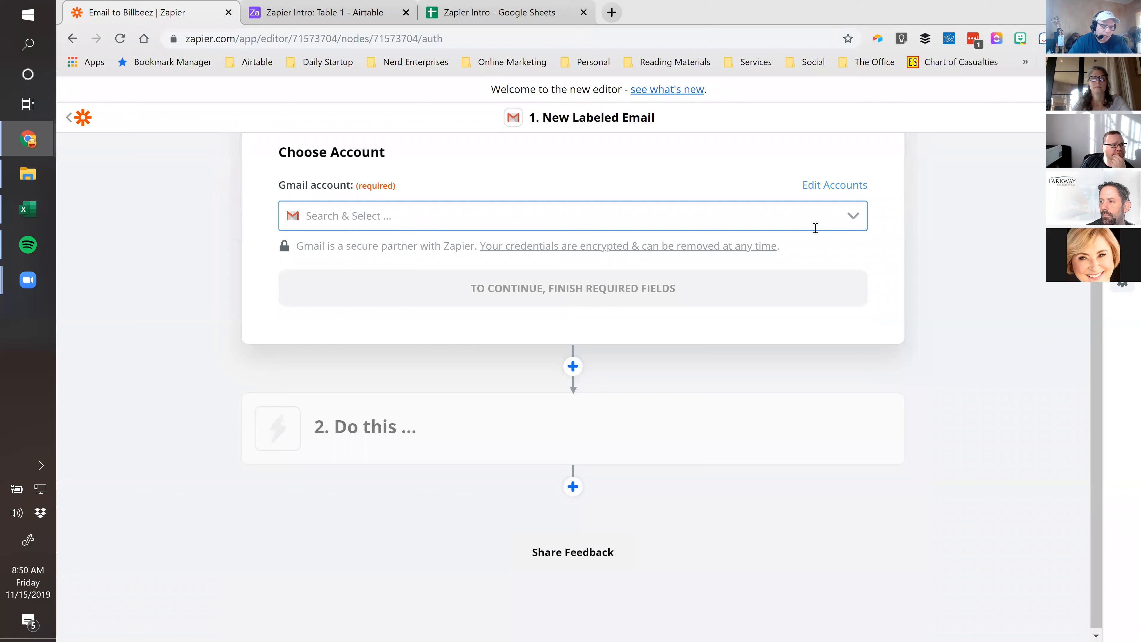
pyautogui.click(857, 218)
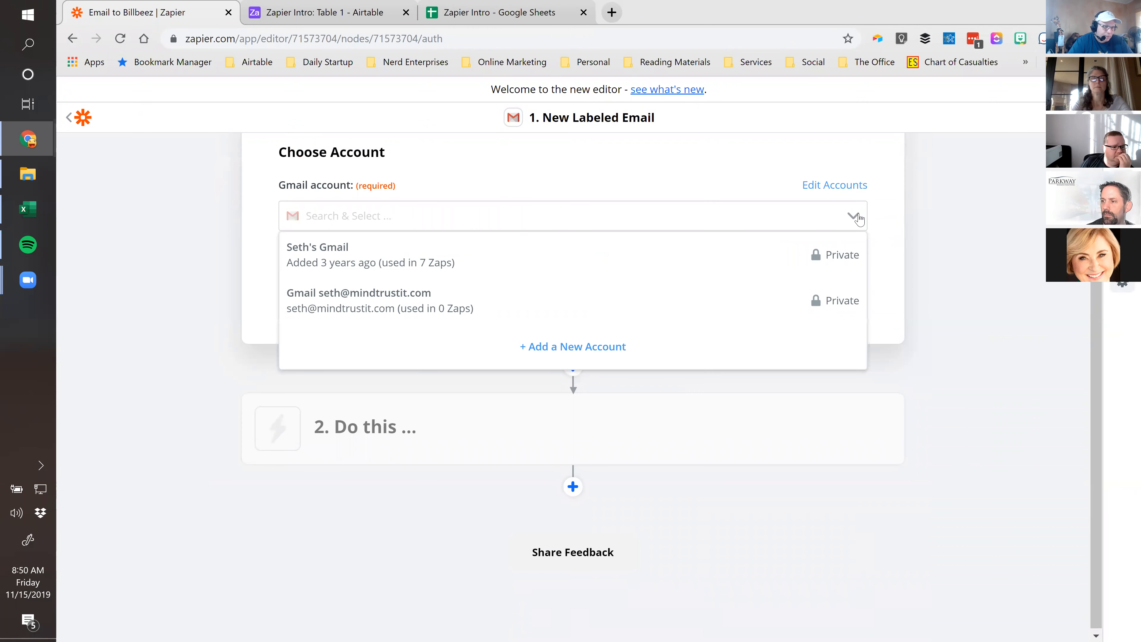
pyautogui.click(324, 259)
pyautogui.click(546, 290)
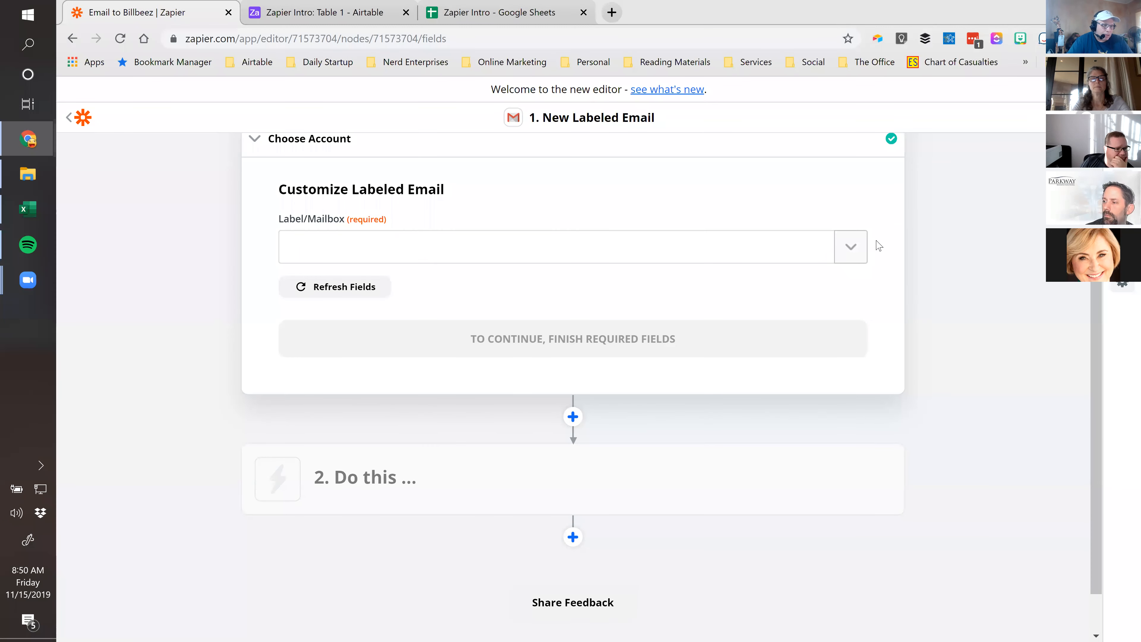
# Choose Billbeez as the watched label and continue to the test step
pyautogui.click(354, 243)
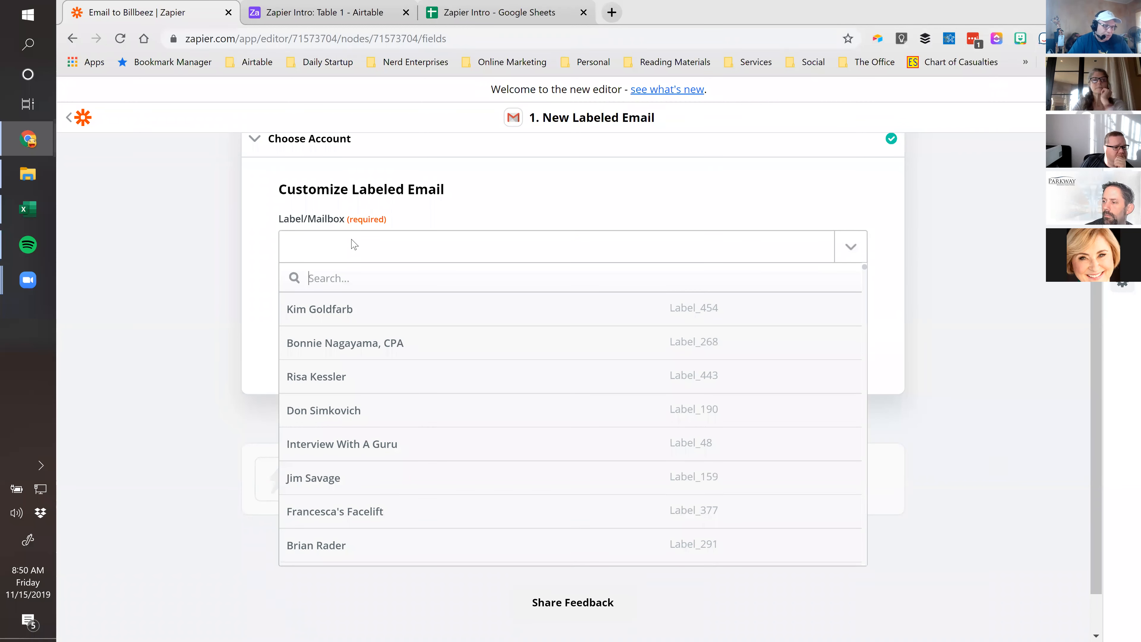
pyautogui.write('bill')
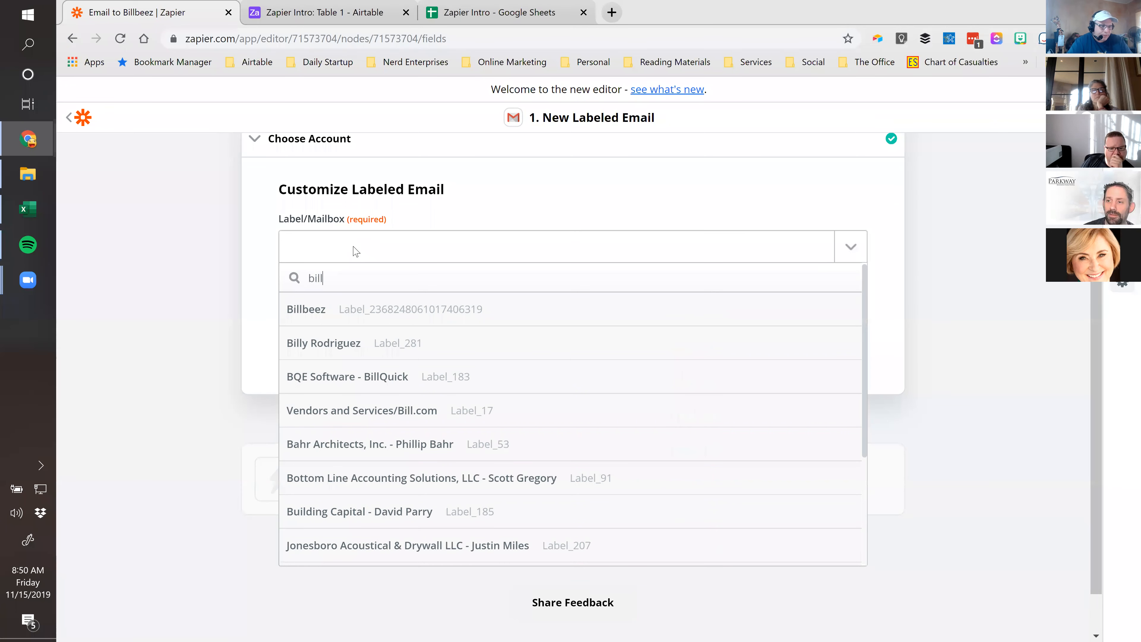
pyautogui.click(351, 310)
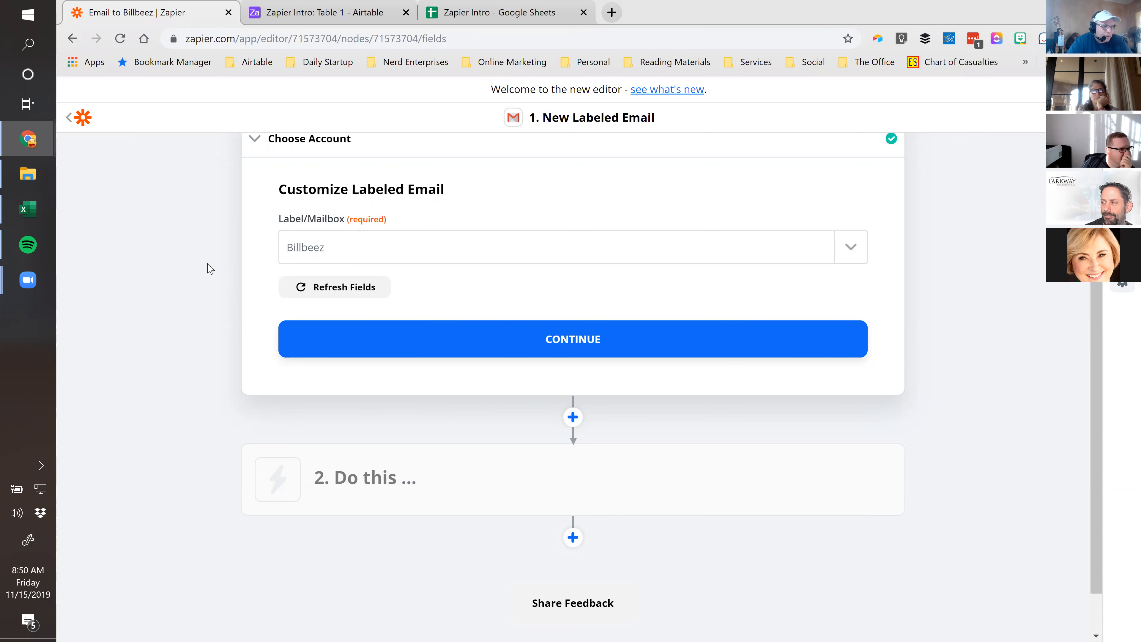
pyautogui.click(578, 347)
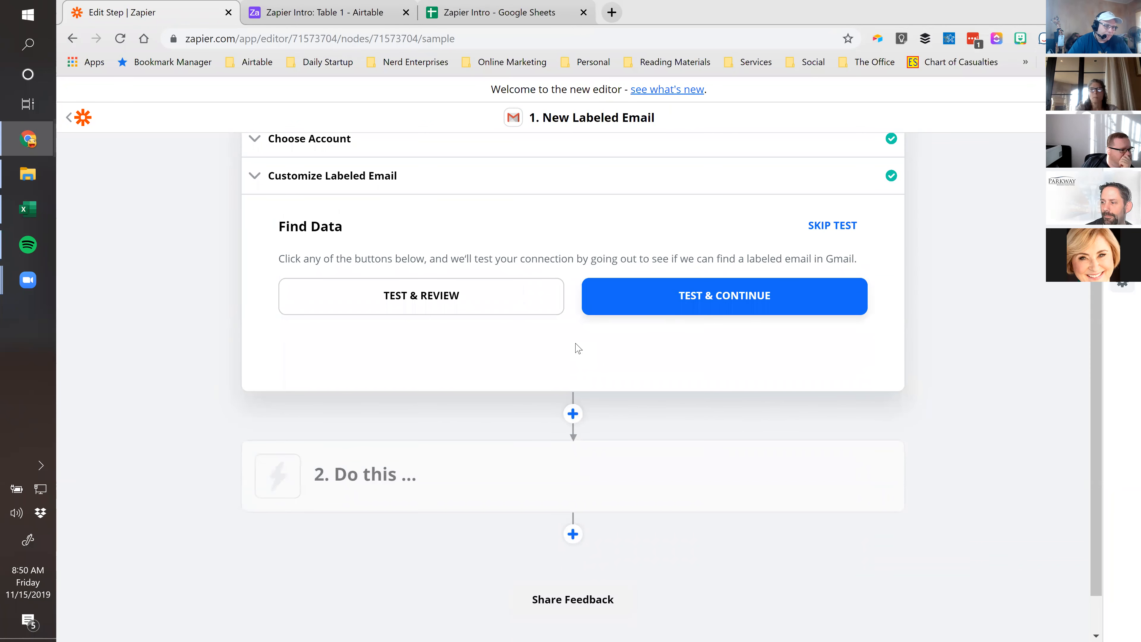
# Pull sample Labeled Email A (Billbeez), review its fields, and finish the Gmail trigger step
pyautogui.click(435, 307)
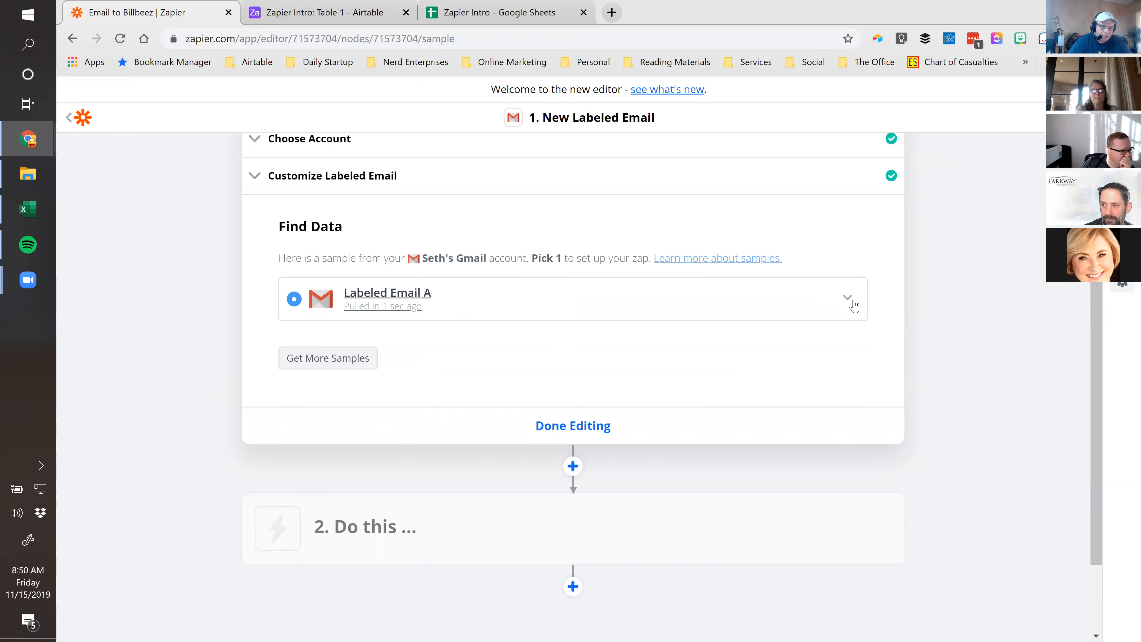
pyautogui.click(848, 300)
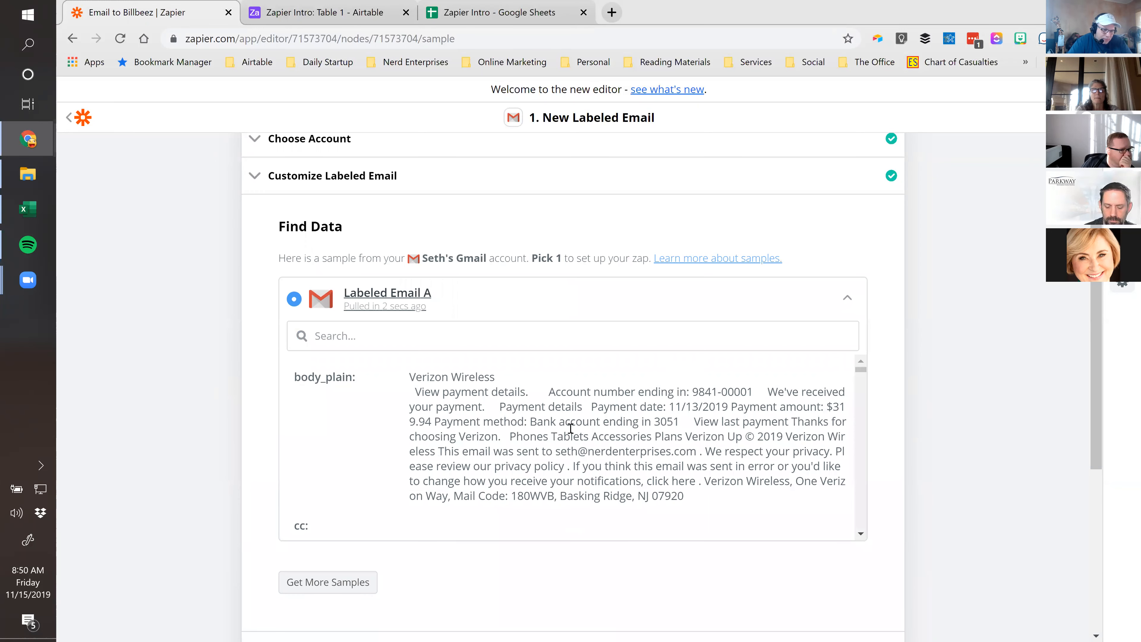
pyautogui.scroll(-3, 517, 400)
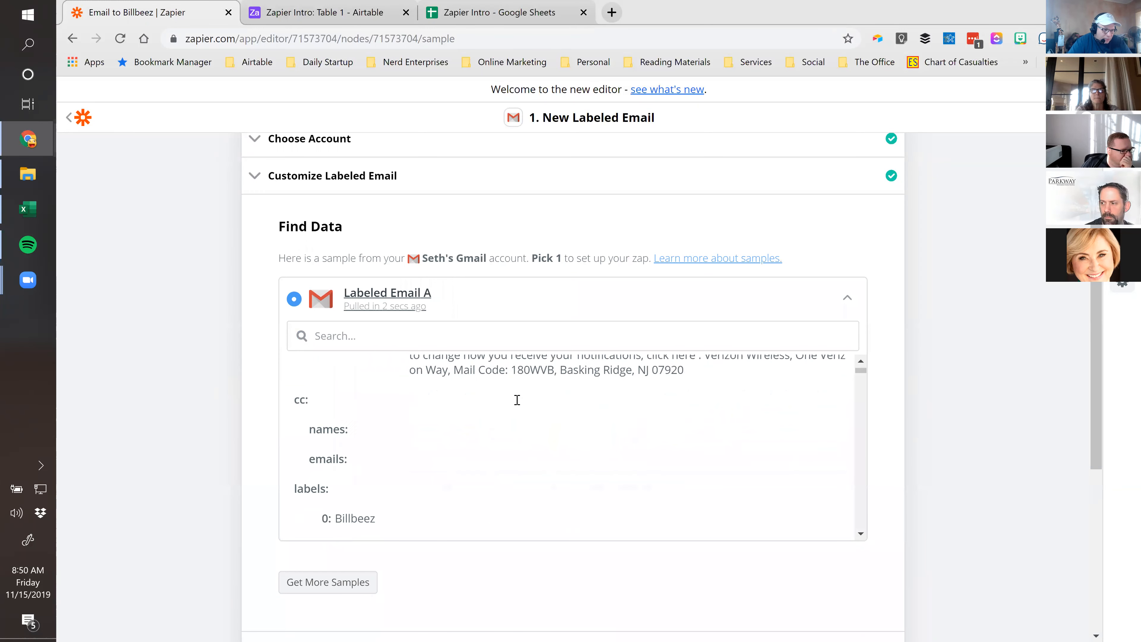
pyautogui.scroll(-2, 517, 400)
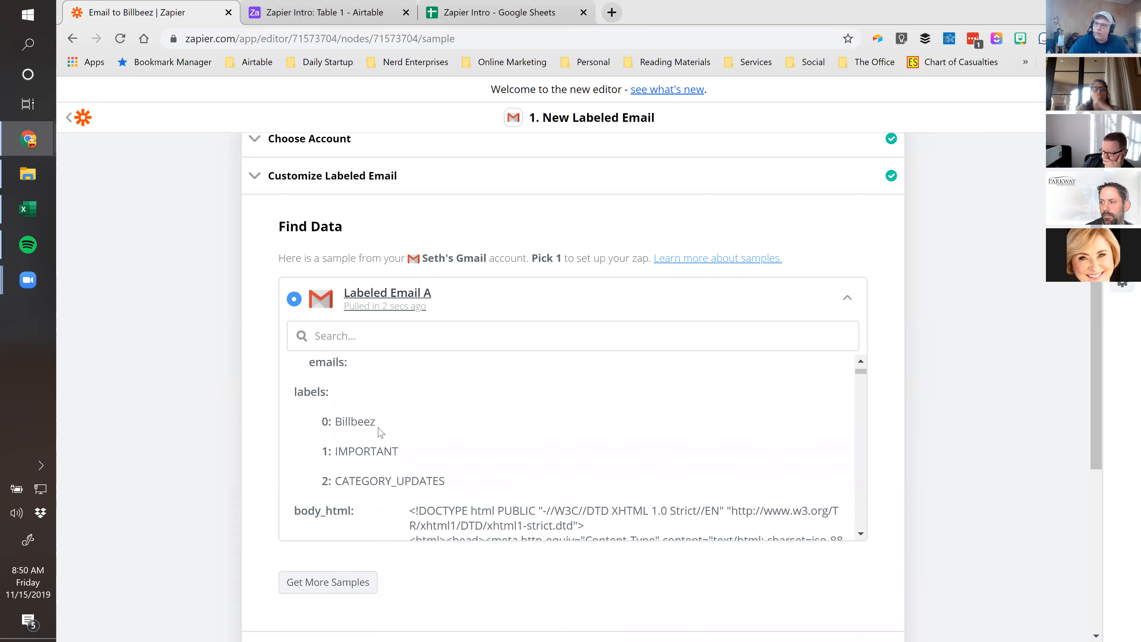
pyautogui.scroll(4, 374, 432)
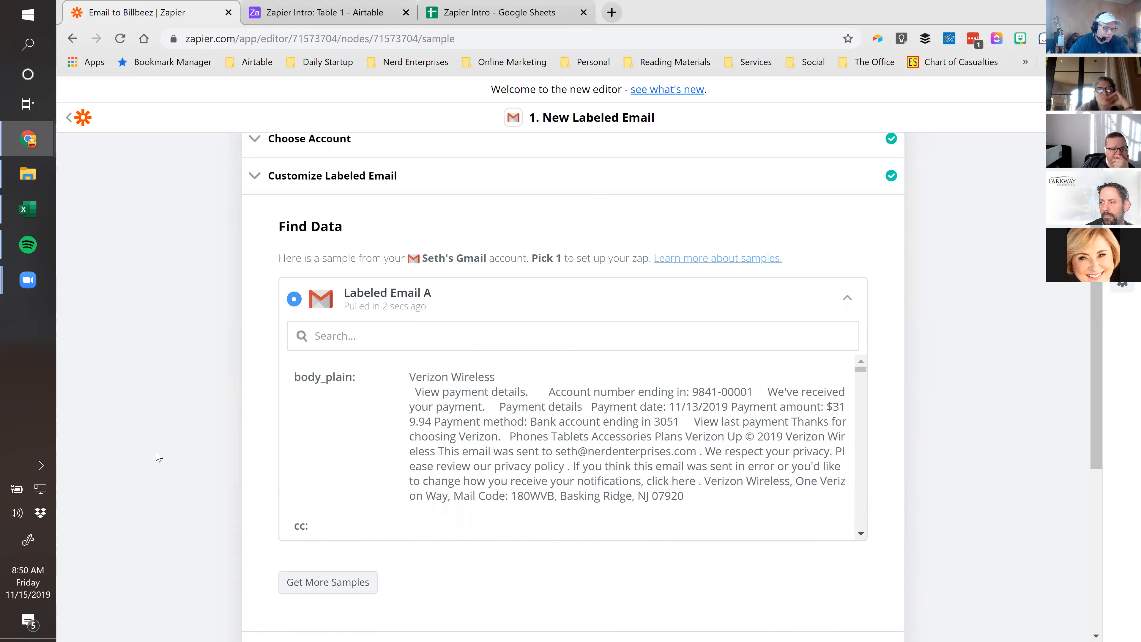
pyautogui.scroll(-6, 628, 557)
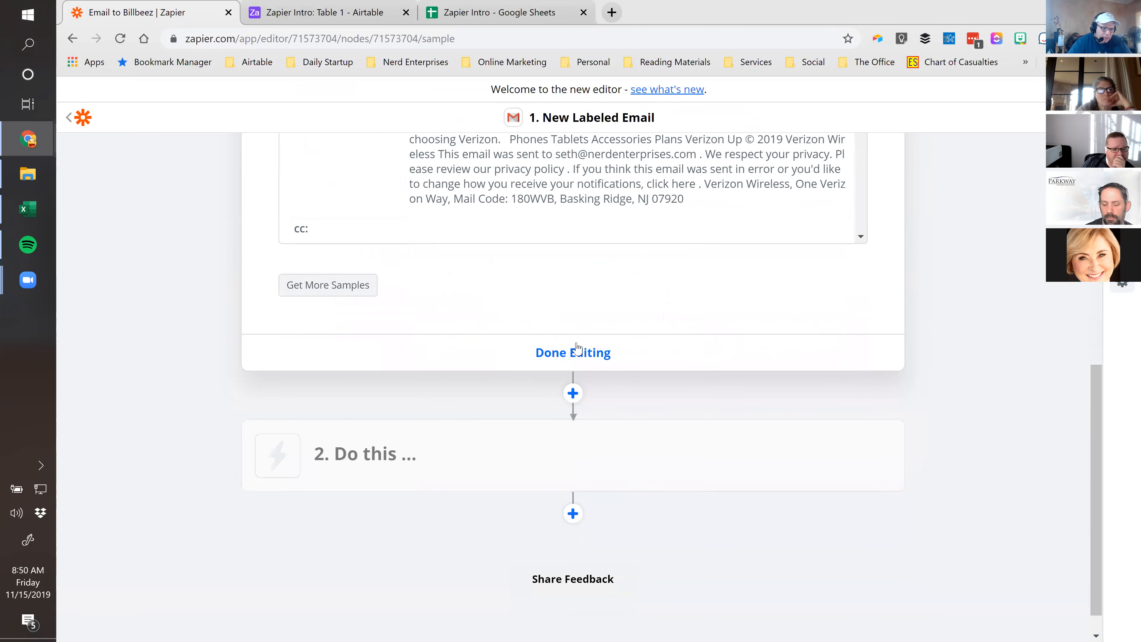
pyautogui.click(577, 356)
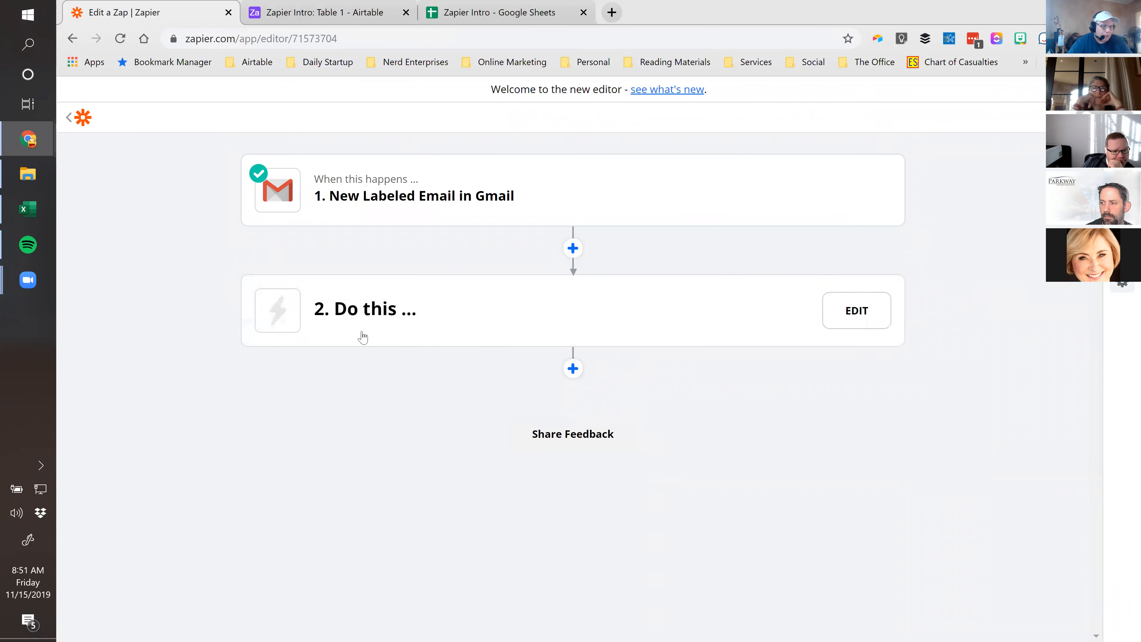
pyautogui.click(363, 315)
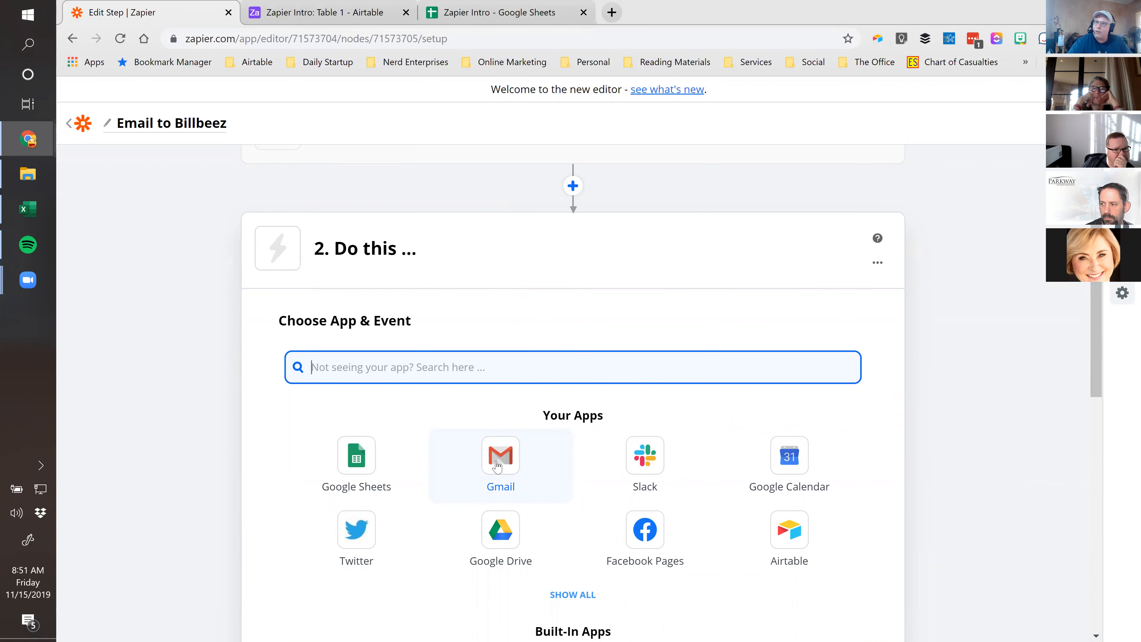
# Set the second step's action to Gmail with the Send Email event
pyautogui.click(498, 467)
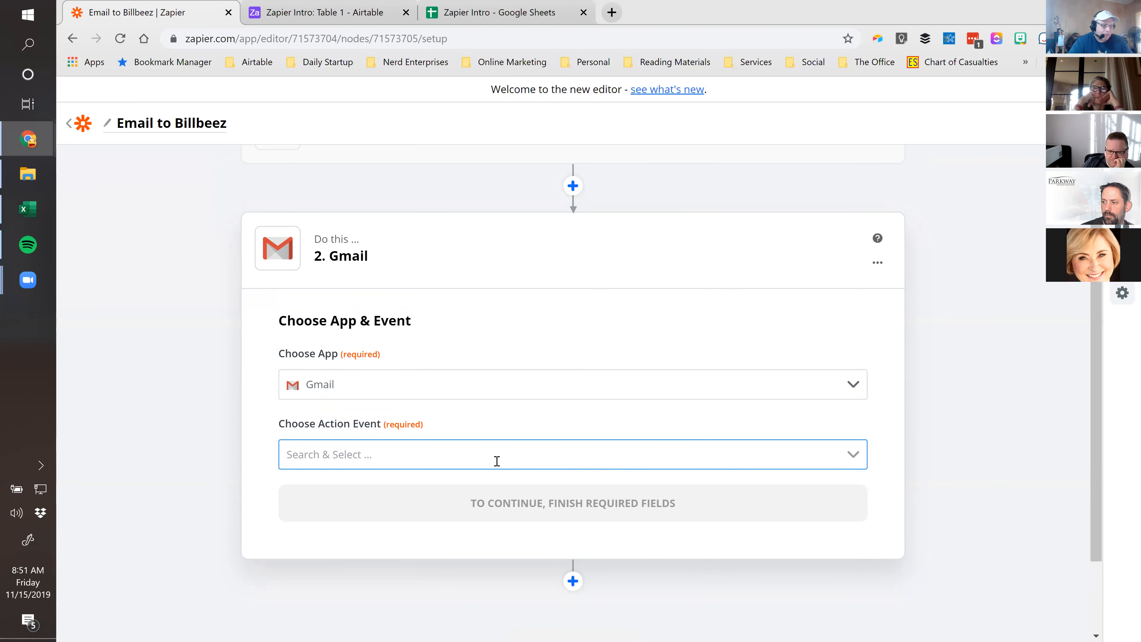
pyautogui.click(854, 448)
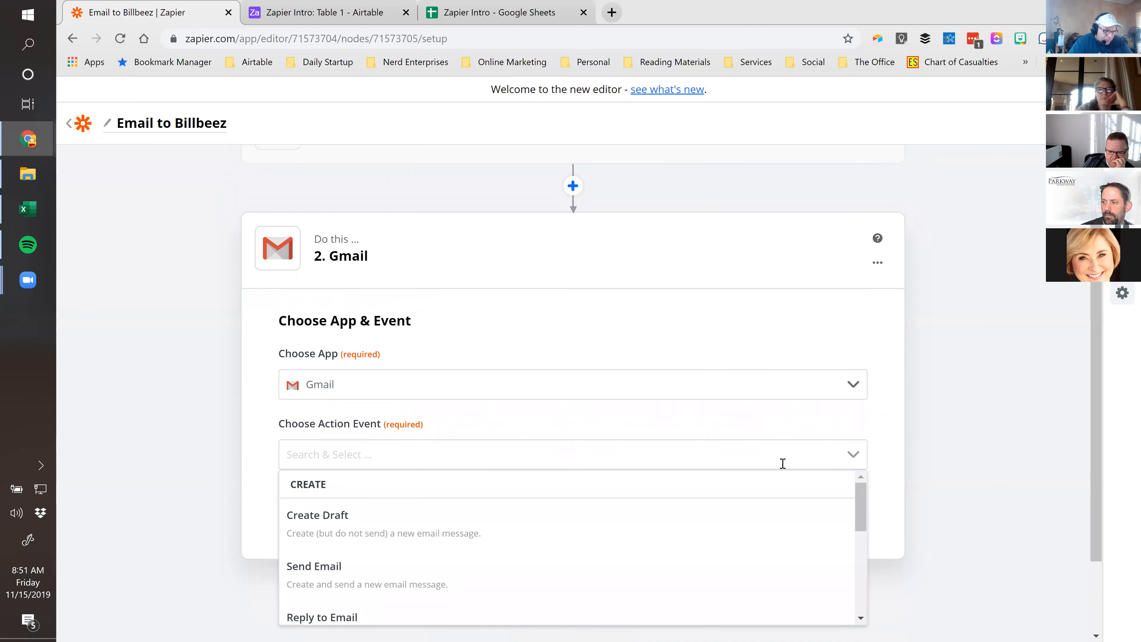
pyautogui.scroll(-5, 714, 466)
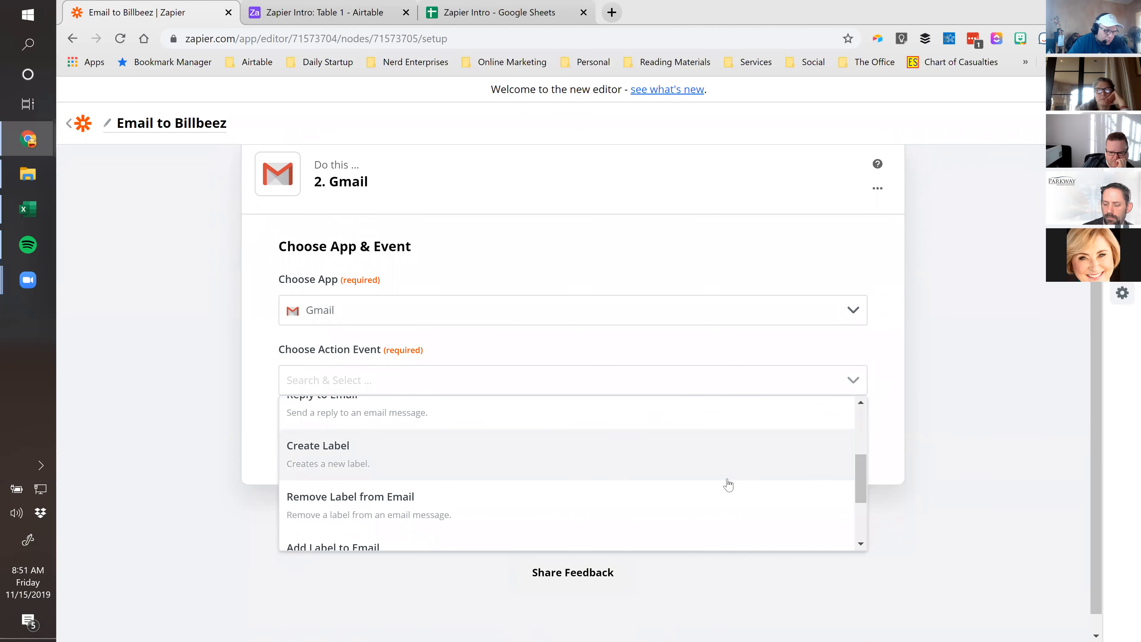
pyautogui.scroll(-3, 726, 485)
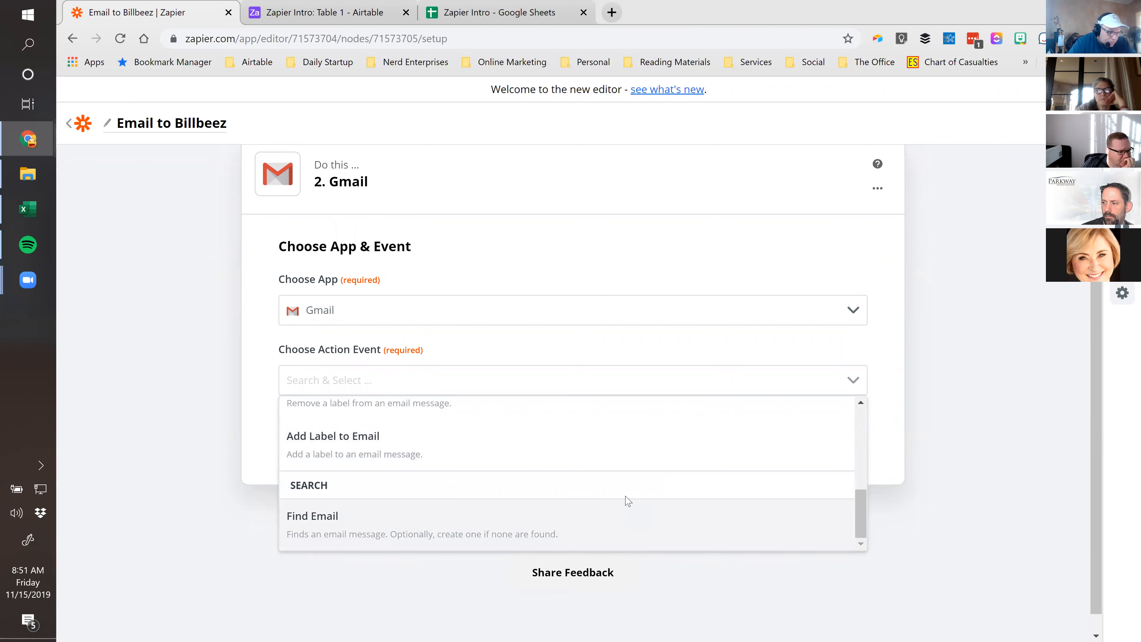
pyautogui.scroll(8, 483, 478)
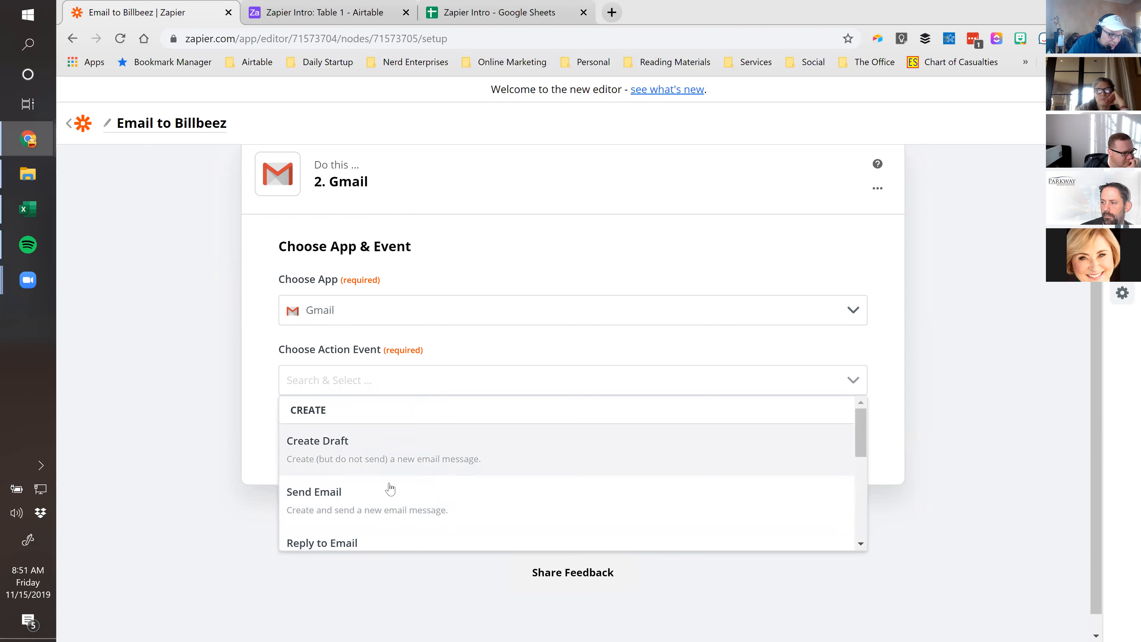
pyautogui.click(316, 495)
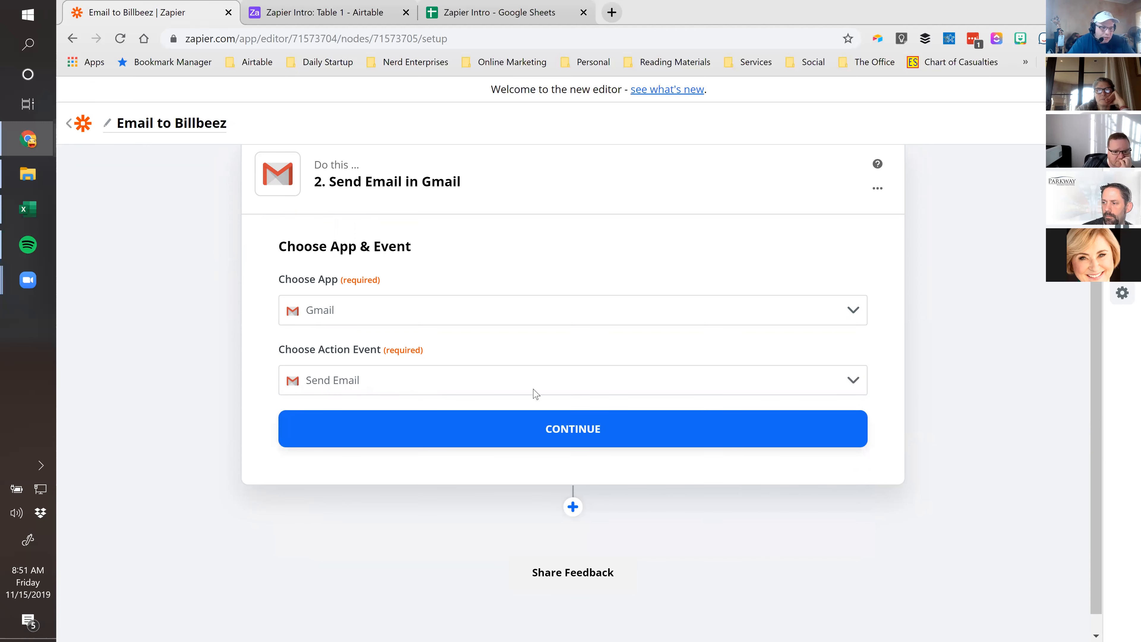
pyautogui.click(575, 432)
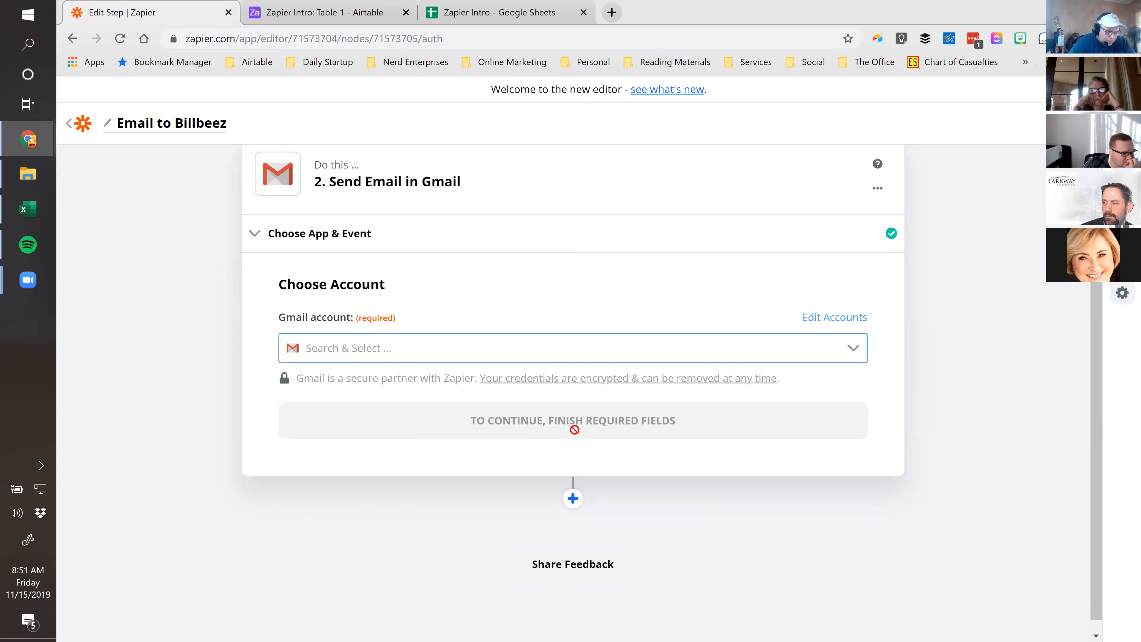
# Select the connected Gmail account for Send Email and continue to the email fields
pyautogui.click(853, 348)
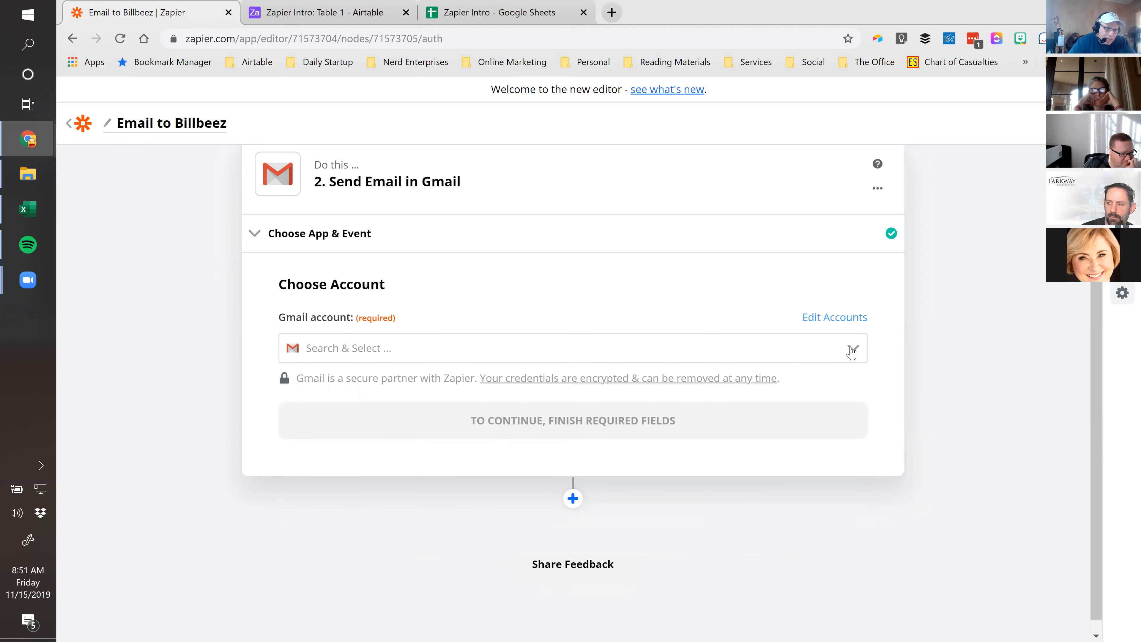
pyautogui.click(374, 386)
pyautogui.click(557, 423)
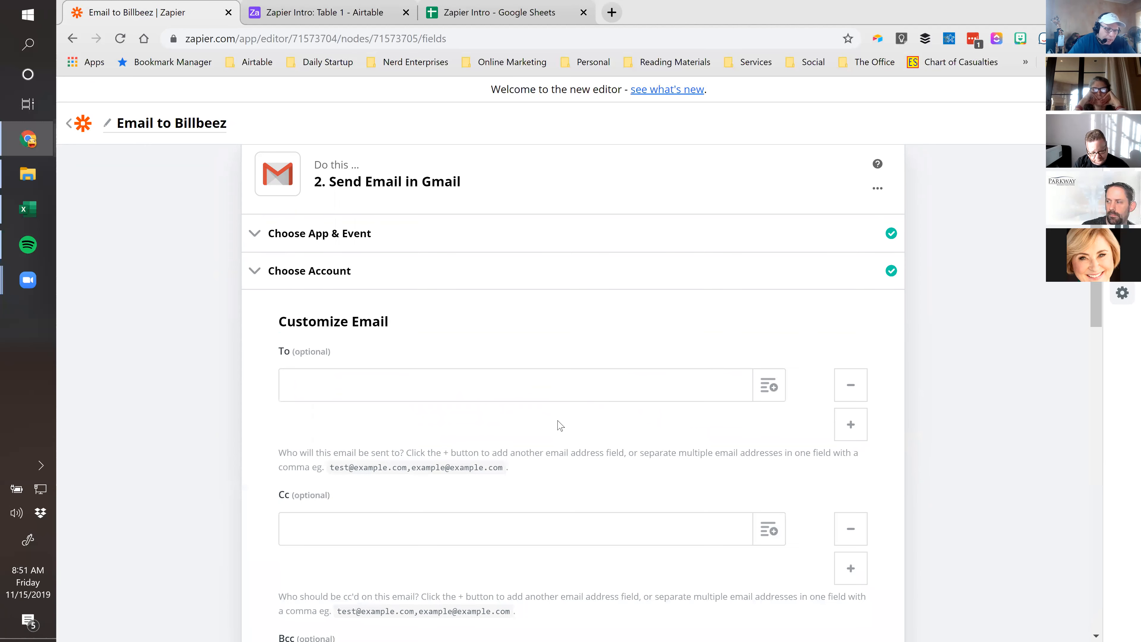
pyautogui.click(354, 388)
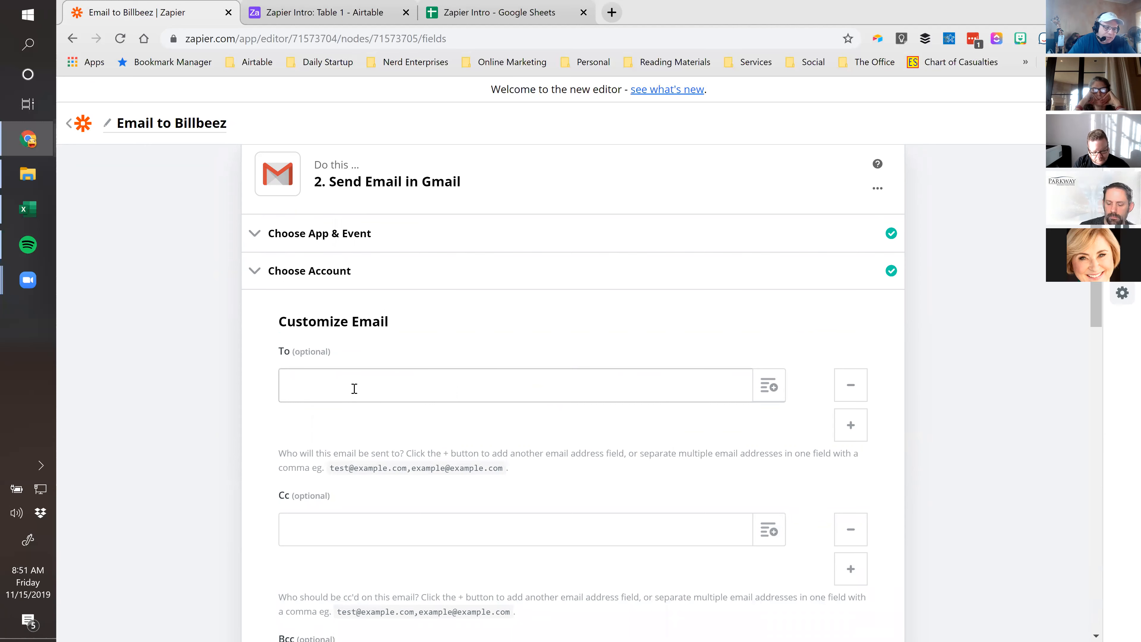
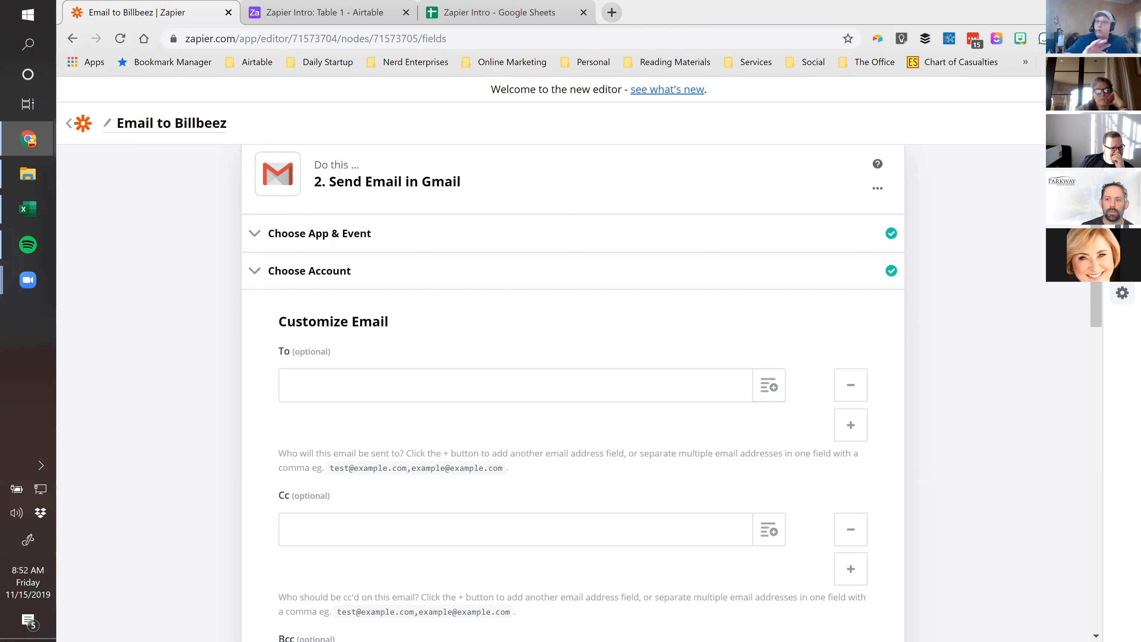
# Paste the Billbeez inbox address into the Send Email To field, then review the remaining fields
pyautogui.click(349, 382)
pyautogui.hotkey('ctrl', 'v')
pyautogui.press('Tab')
pyautogui.click(236, 399)
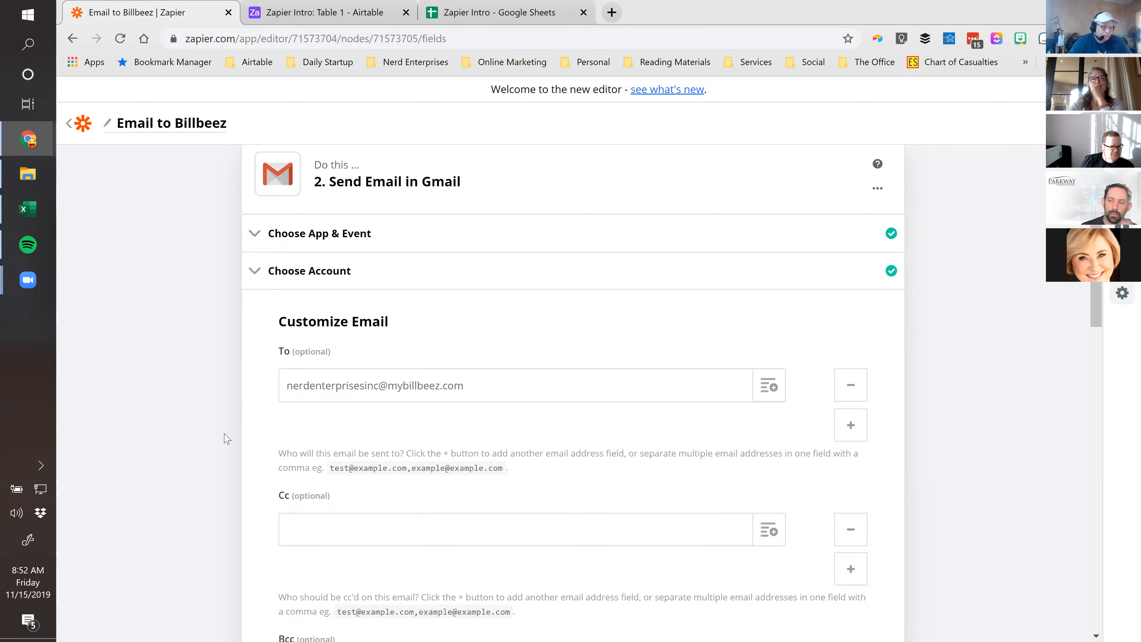
pyautogui.scroll(-7, 227, 438)
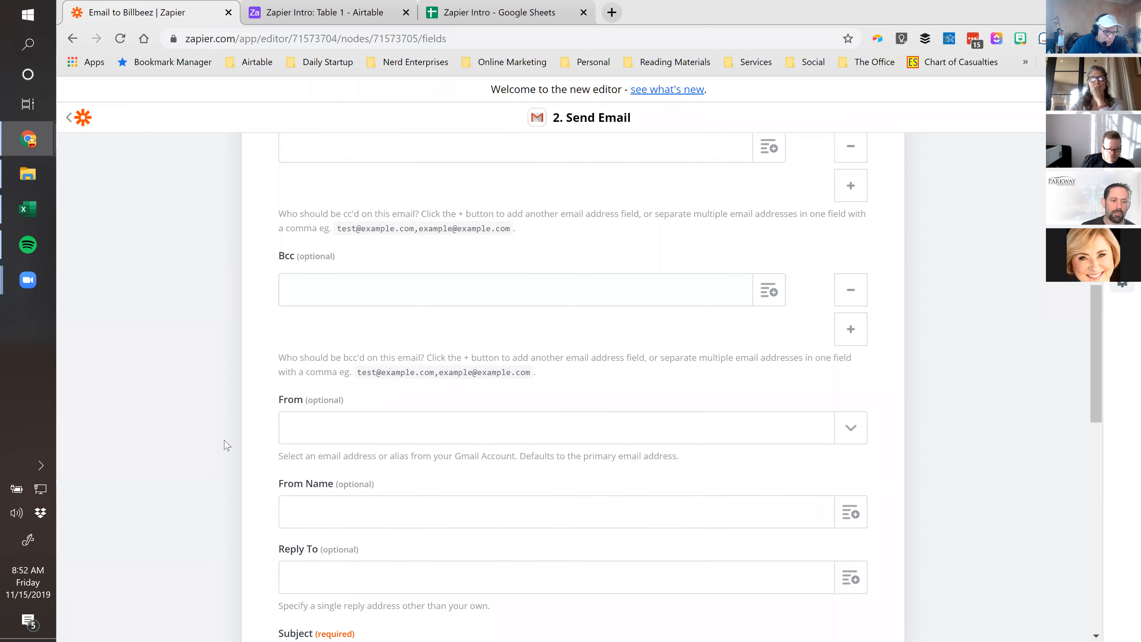
pyautogui.scroll(-2, 227, 442)
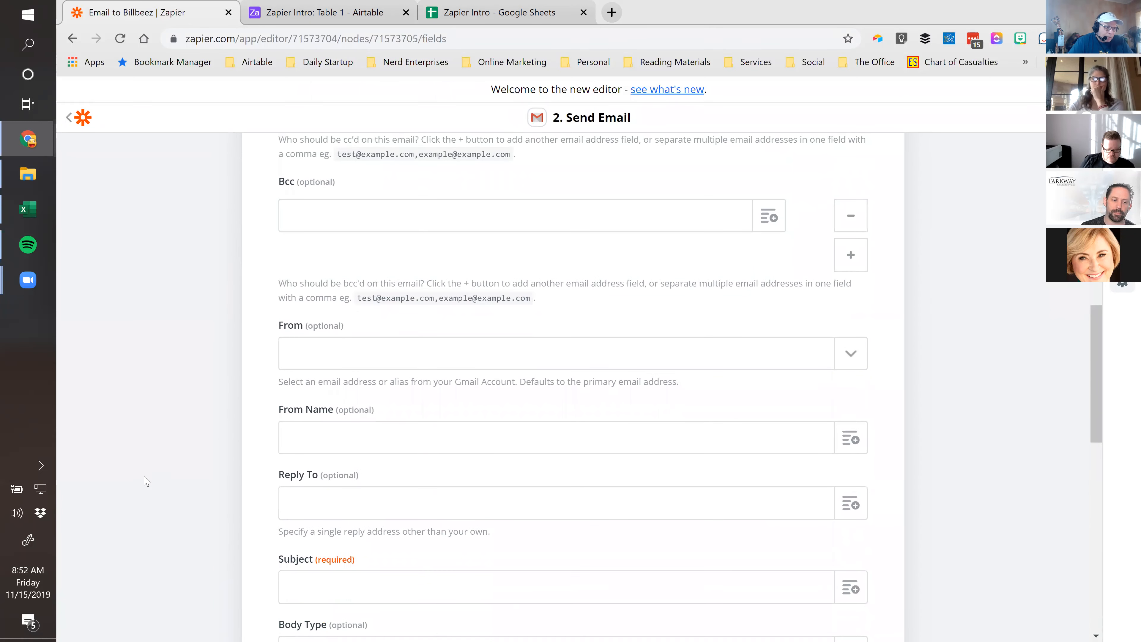
pyautogui.scroll(3, 236, 332)
pyautogui.scroll(-8, 235, 334)
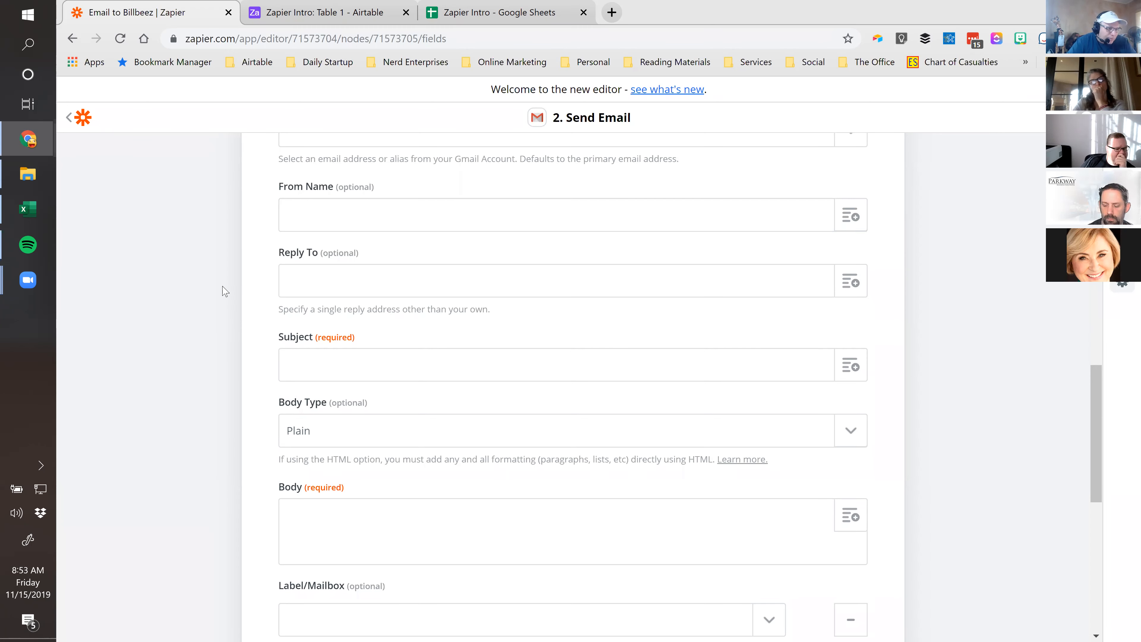
# Set the Subject to 'New Bill from' followed by the trigger's From Name
pyautogui.scroll(-2, 252, 288)
pyautogui.click(307, 284)
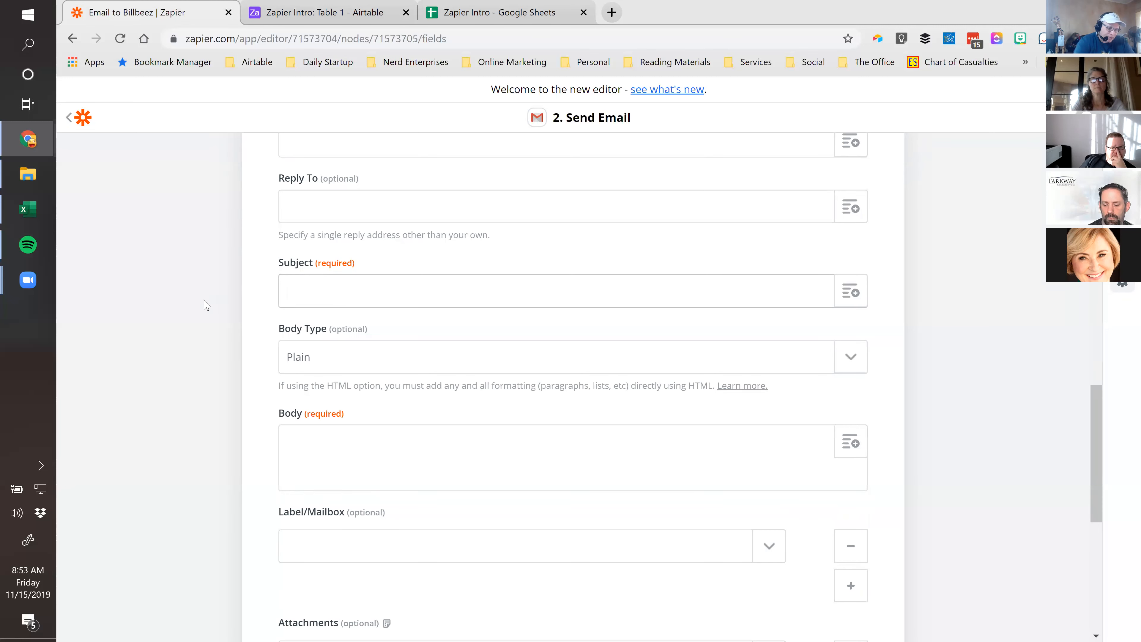
pyautogui.write('New Bil')
pyautogui.press('BackSpace')
pyautogui.press('BackSpace')
pyautogui.write('ill from')
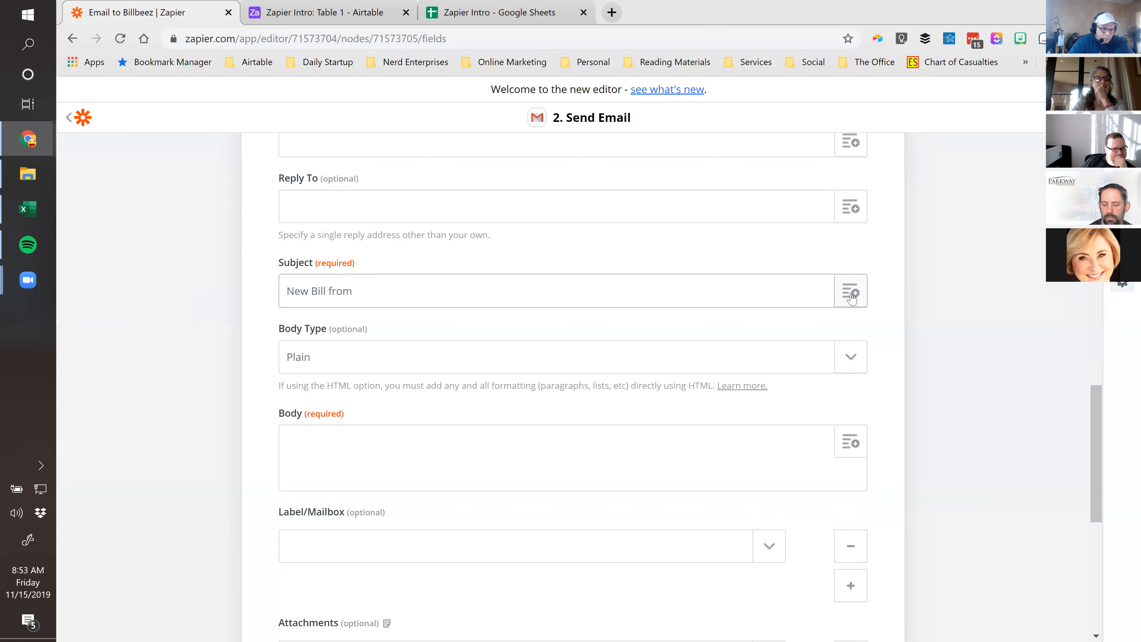
pyautogui.click(852, 296)
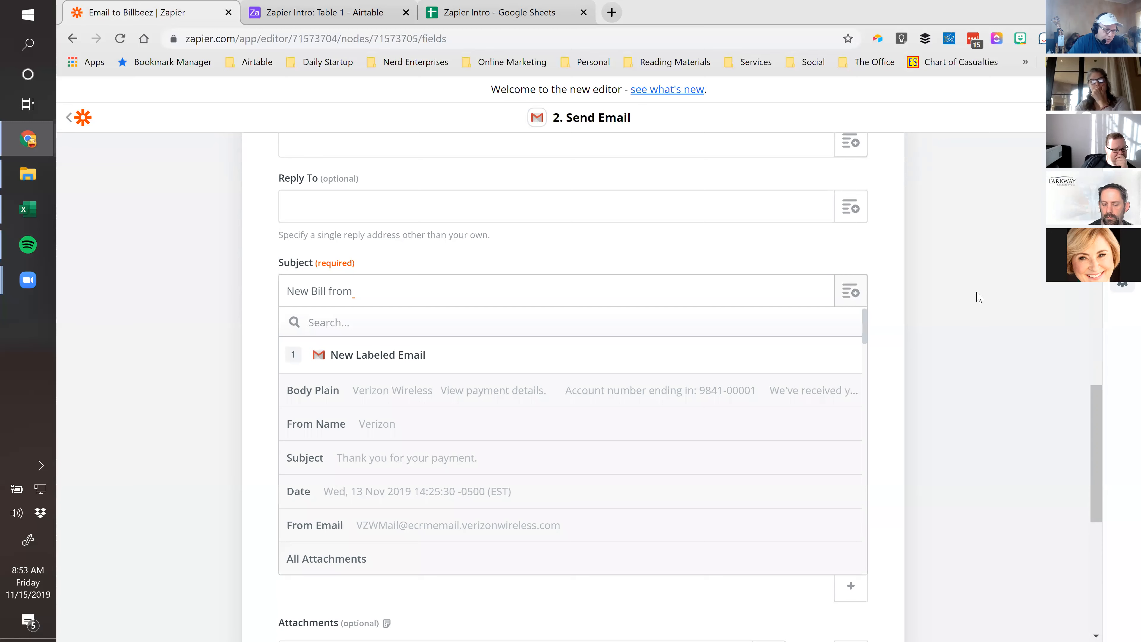
pyautogui.click(376, 426)
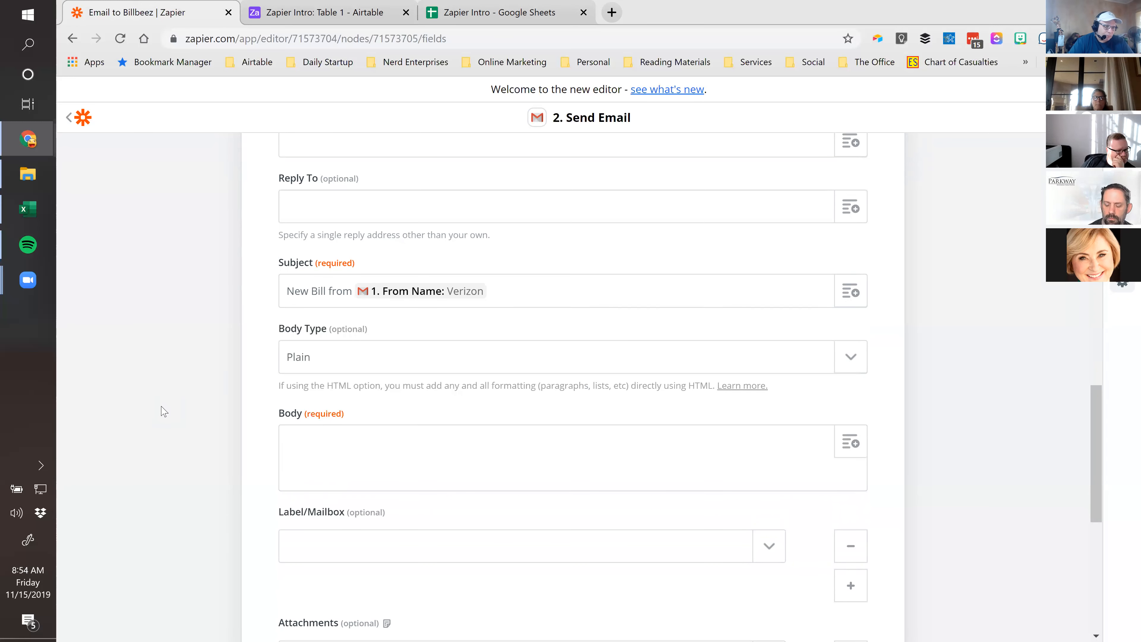
# Review the Send Email fields and place the cursor in the Body field
pyautogui.scroll(5, 164, 413)
pyautogui.scroll(2, 164, 413)
pyautogui.scroll(3, 203, 242)
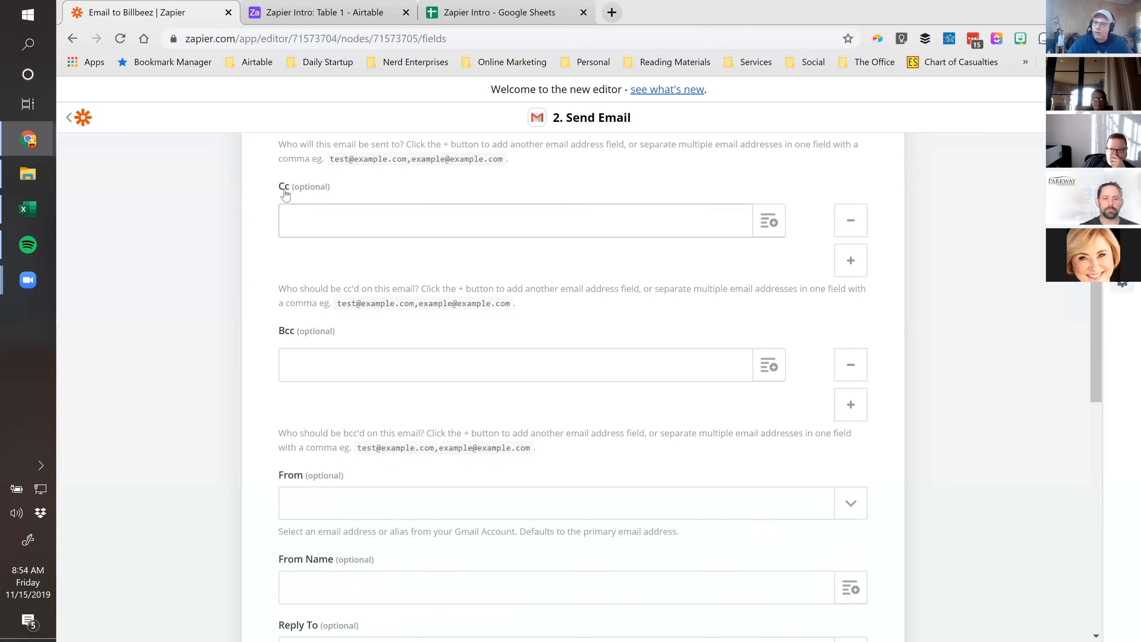
pyautogui.scroll(-1, 212, 332)
pyautogui.scroll(-10, 212, 336)
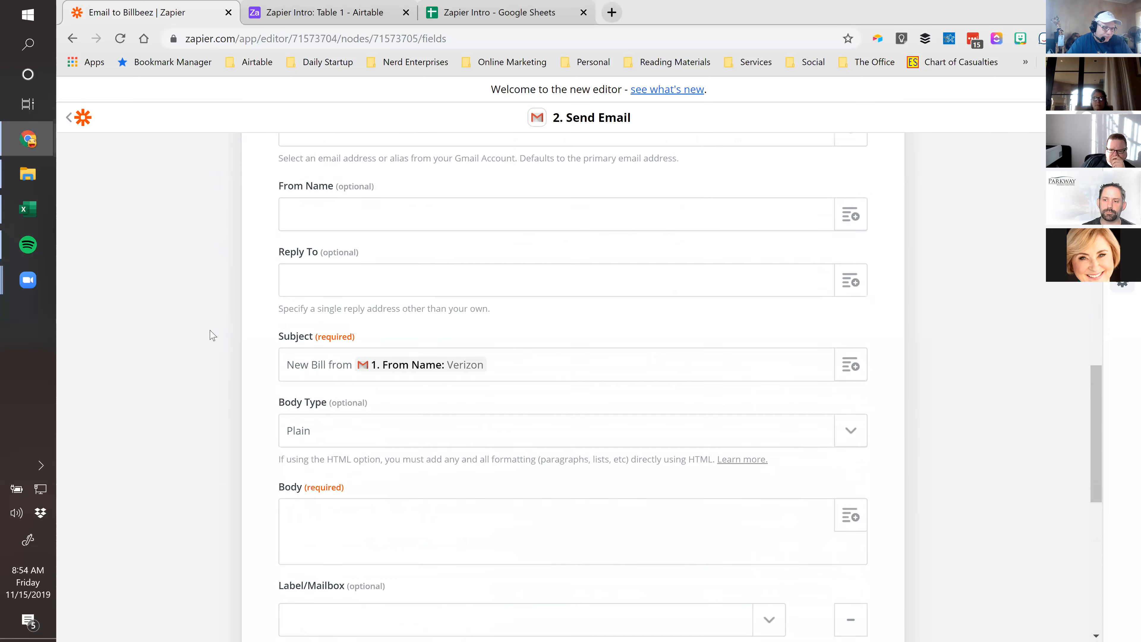
pyautogui.click(297, 248)
# Map the trigger's All Attachments value into the Attachments field, searching 'att'
pyautogui.scroll(-1, 220, 353)
pyautogui.scroll(-1, 219, 354)
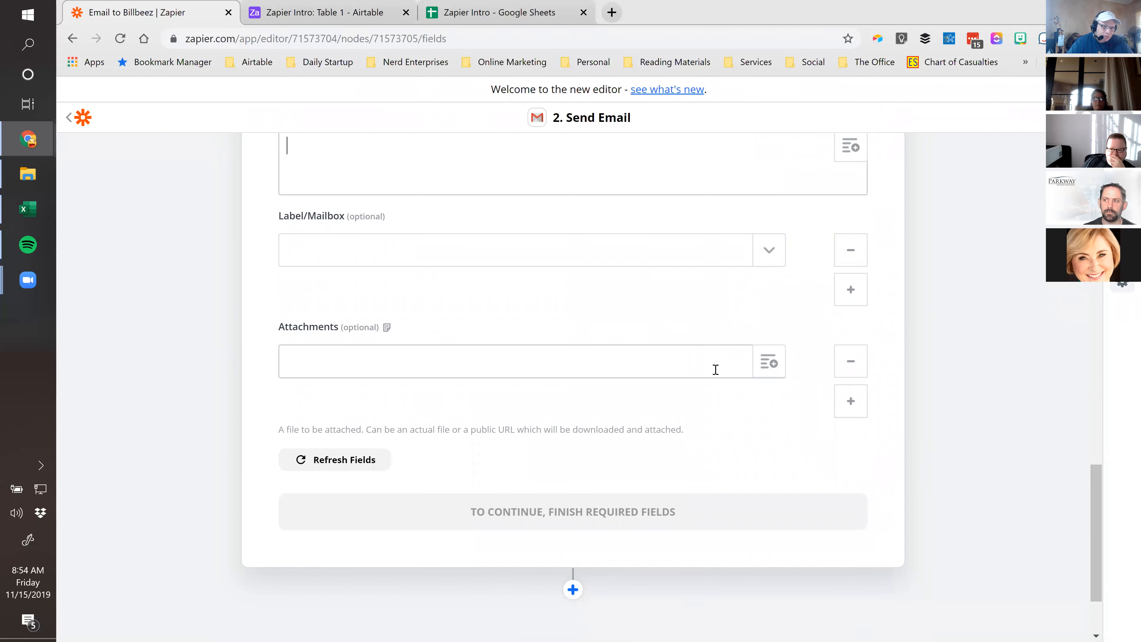
pyautogui.click(769, 363)
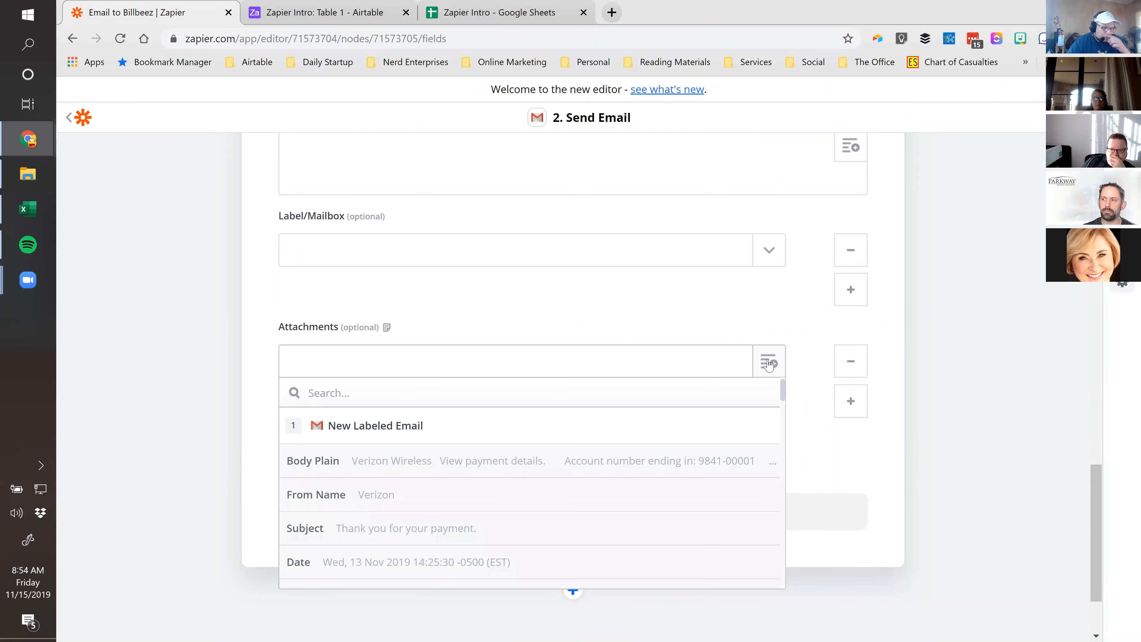
pyautogui.write('att')
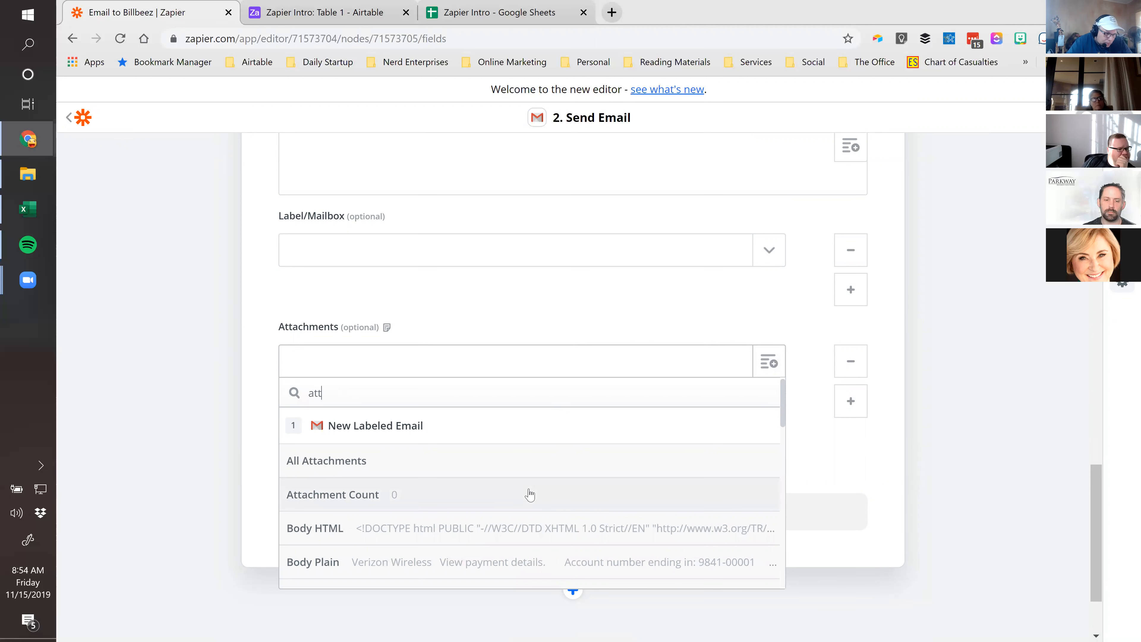
pyautogui.click(347, 463)
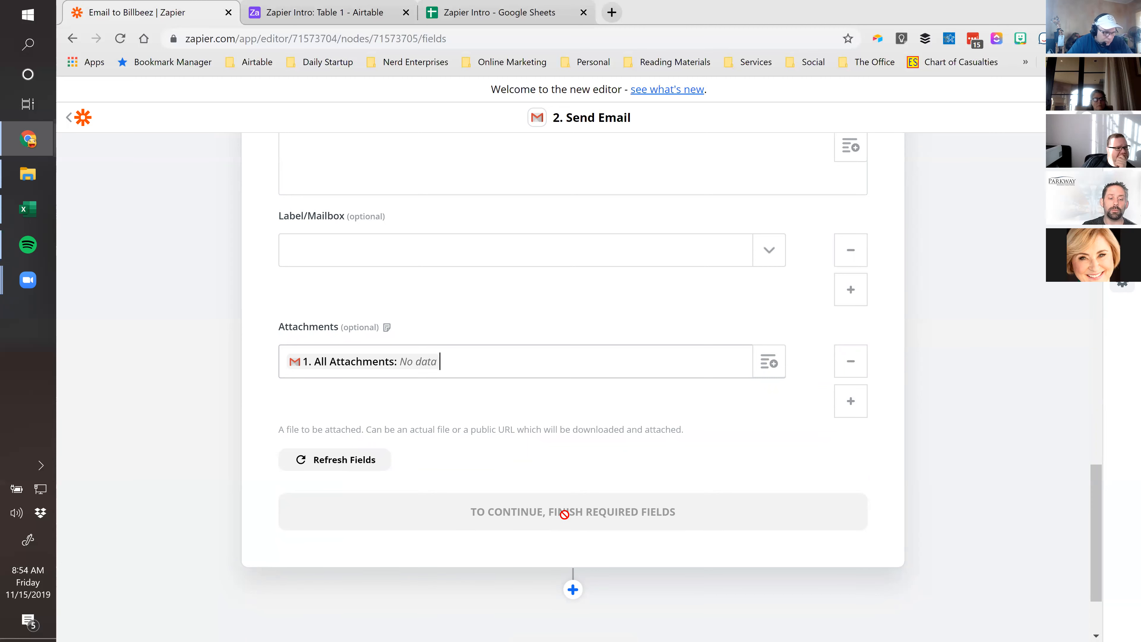
# Refresh the Send Email step's fields and review the updated form
pyautogui.click(337, 467)
pyautogui.click(338, 467)
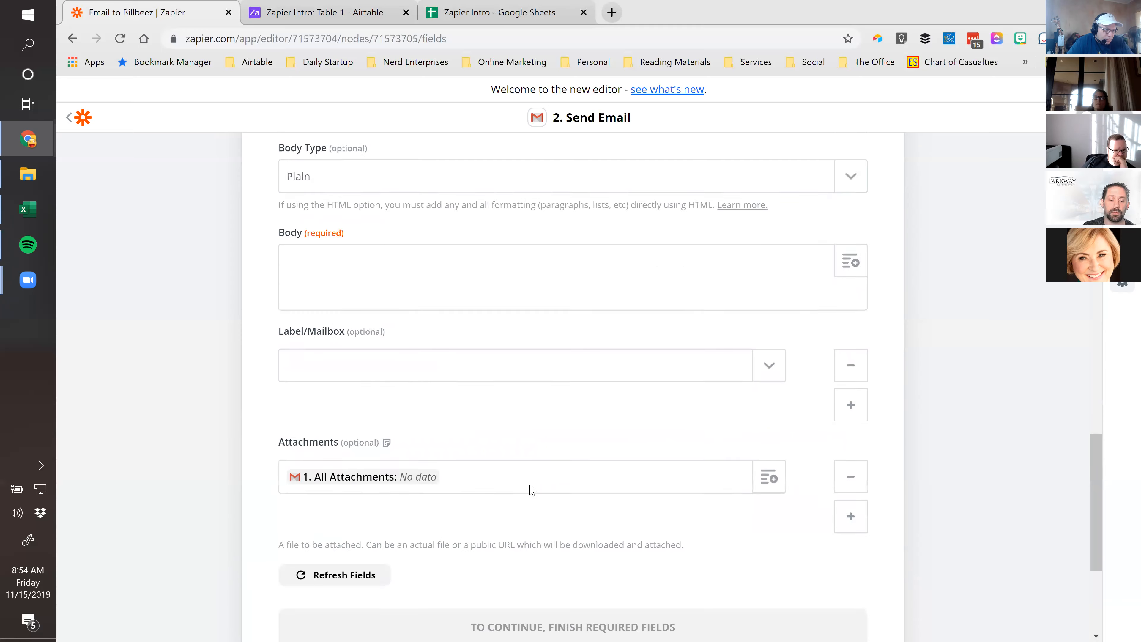
pyautogui.scroll(15, 531, 490)
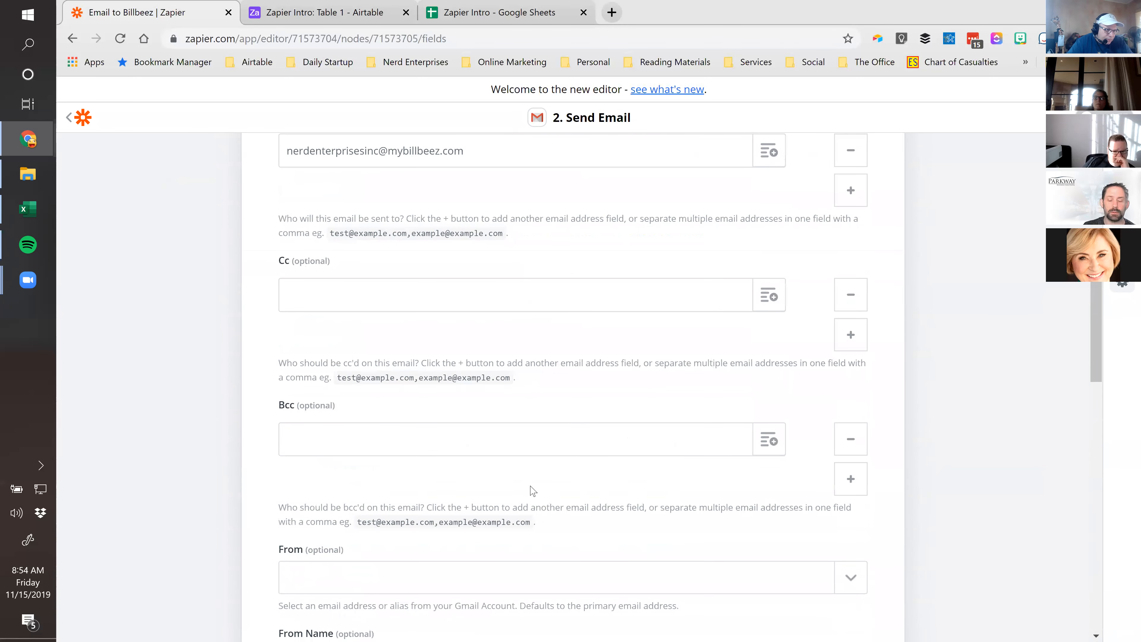
pyautogui.scroll(8, 531, 490)
pyautogui.scroll(-12, 535, 505)
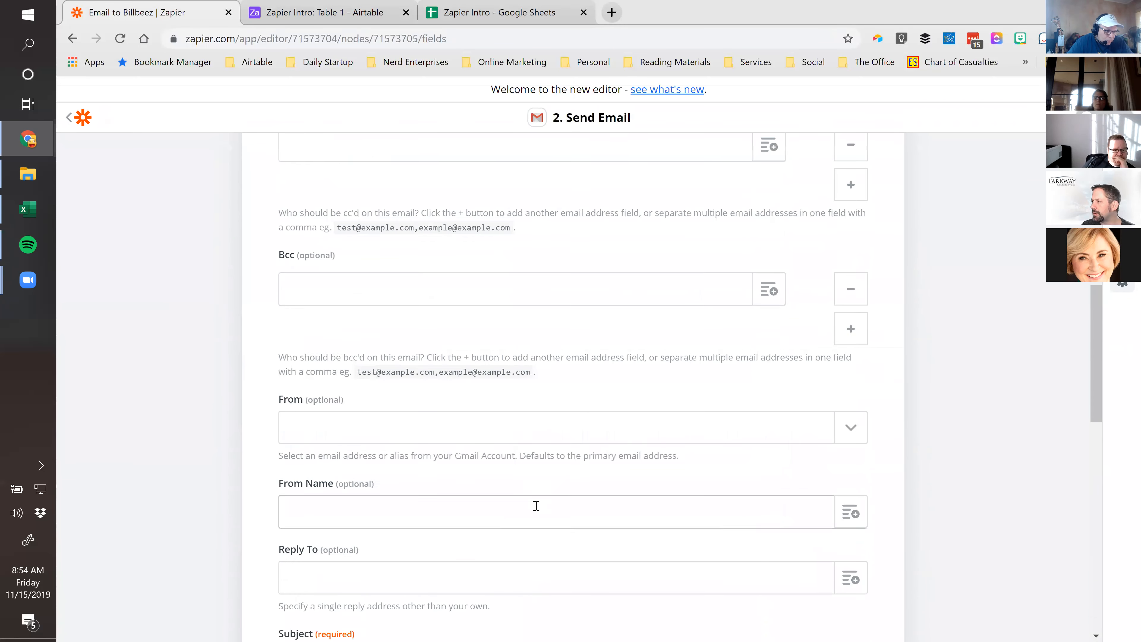
pyautogui.scroll(-10, 536, 505)
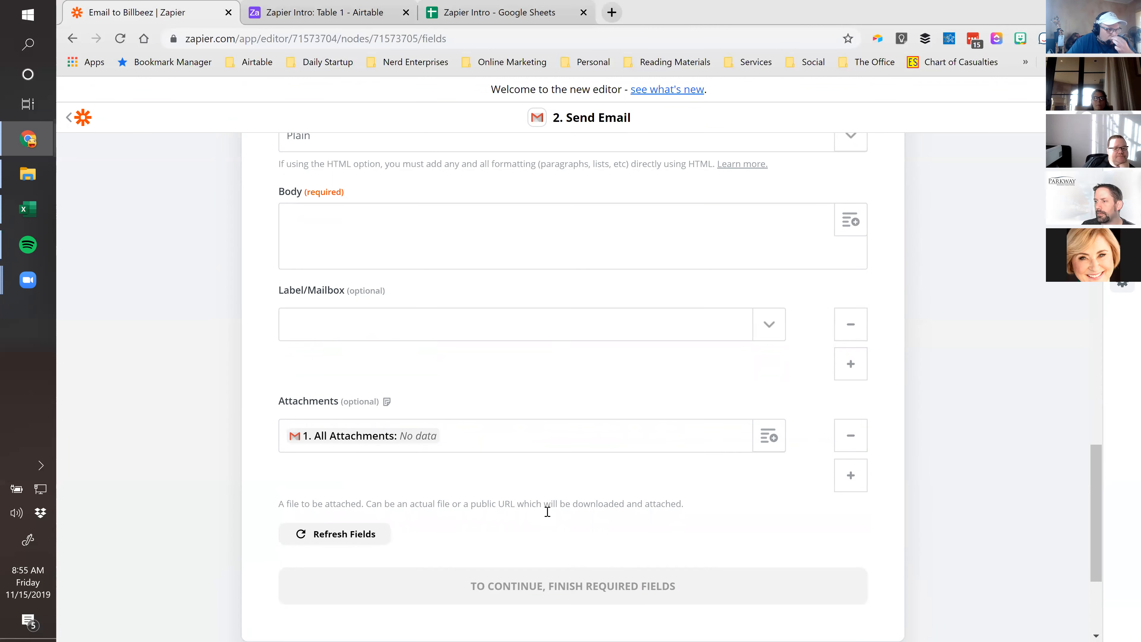
pyautogui.scroll(3, 548, 509)
# Enter 'Hi Mom,' as the email body, continue, and send the test email
pyautogui.click(611, 373)
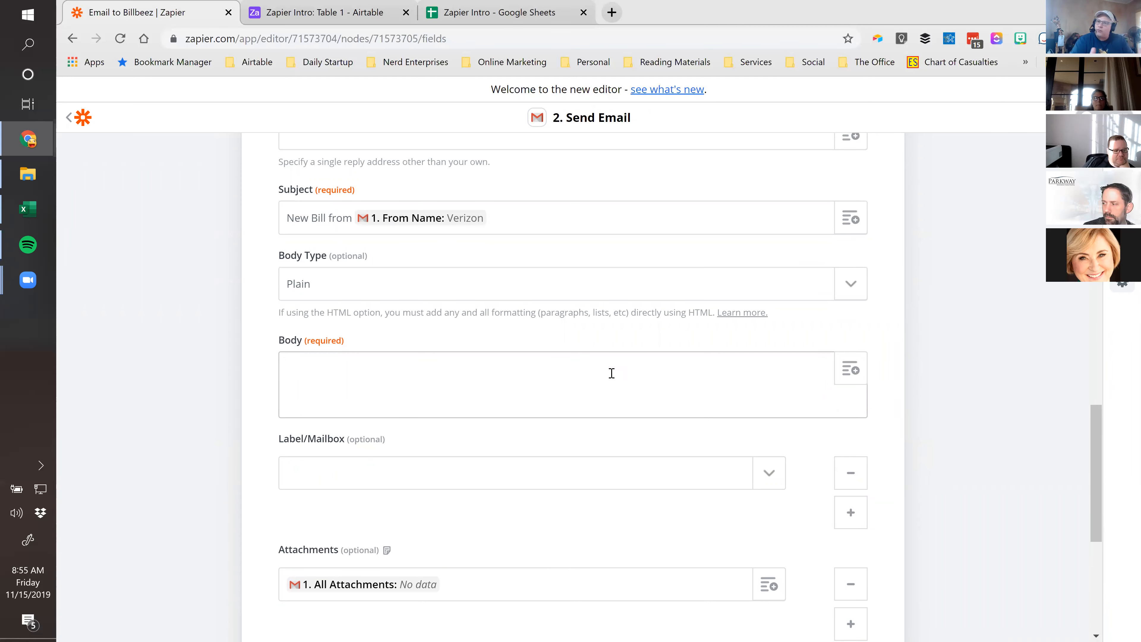
pyautogui.write('Hi Mom,')
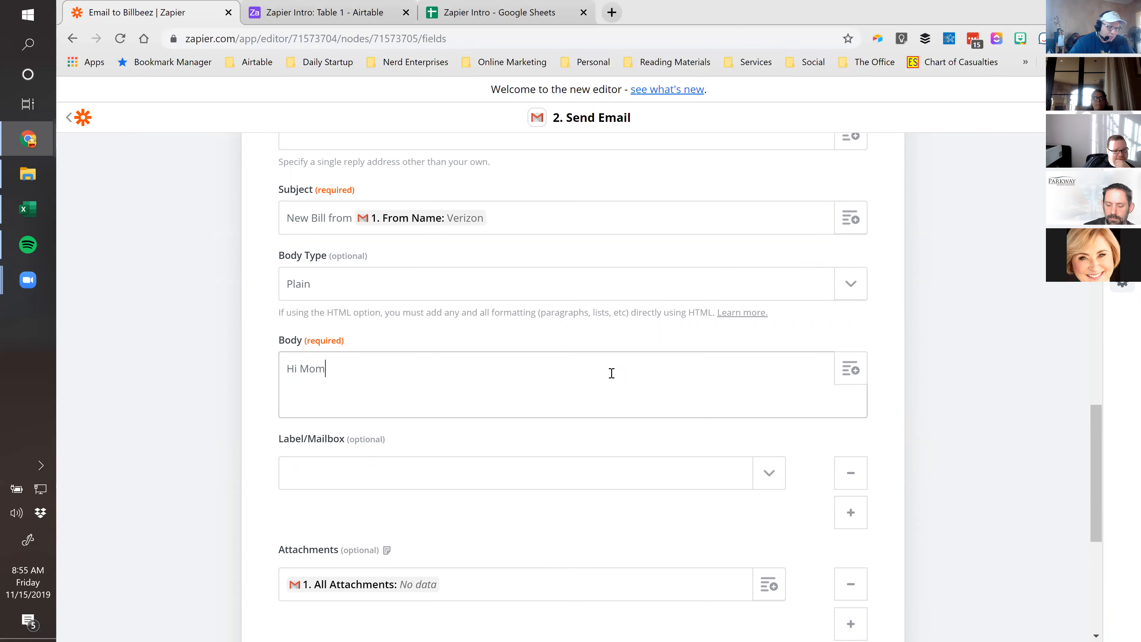
pyautogui.scroll(-7, 229, 427)
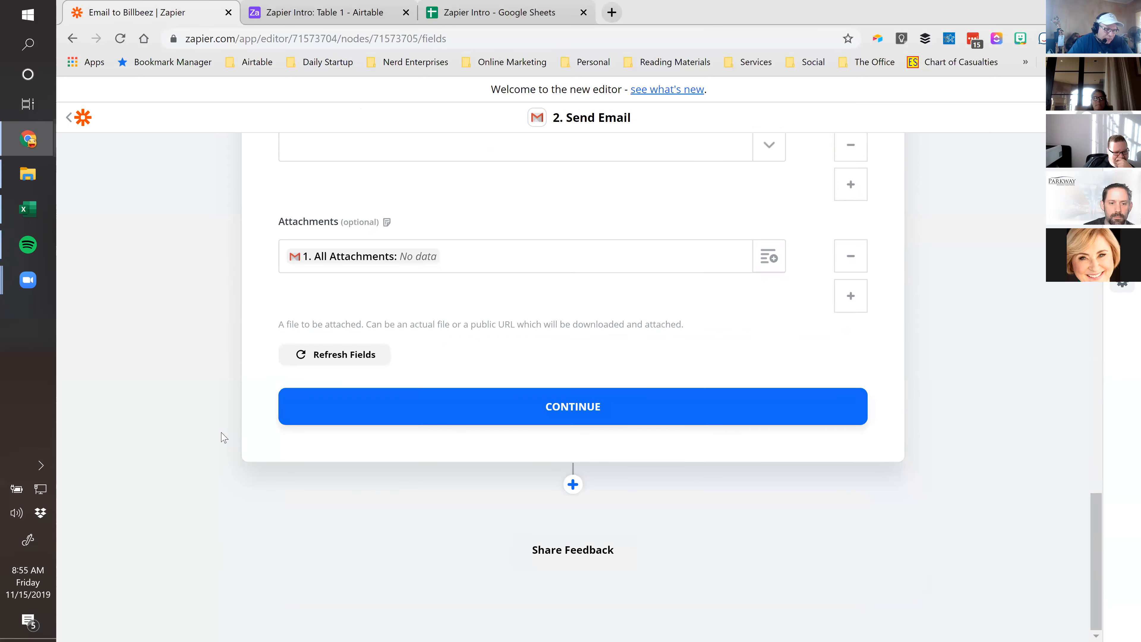
pyautogui.click(571, 413)
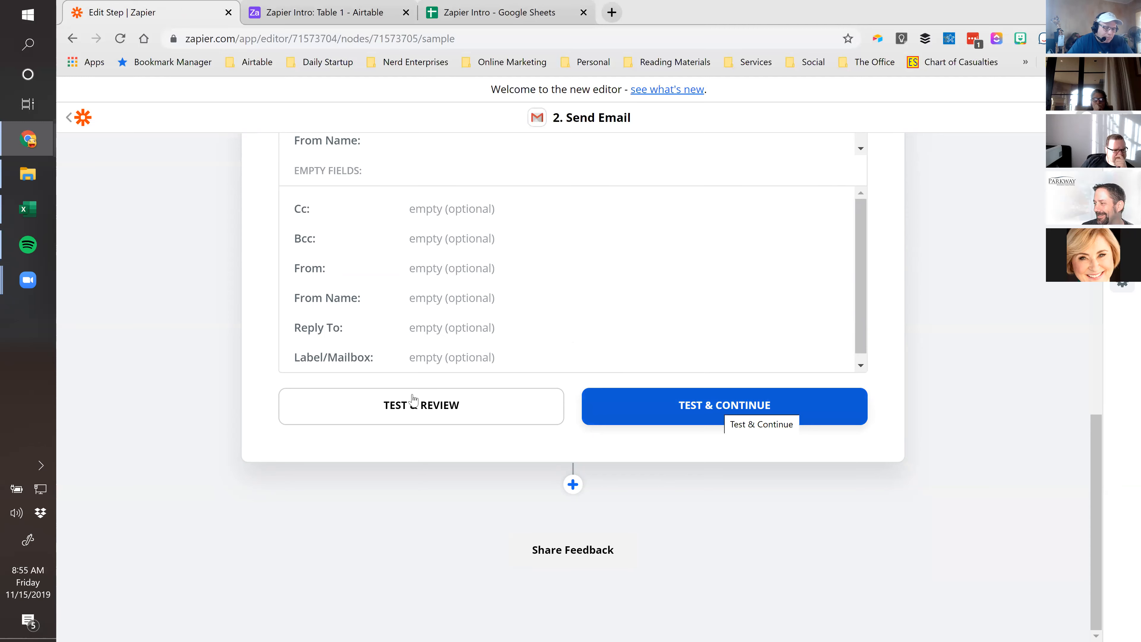
pyautogui.click(715, 406)
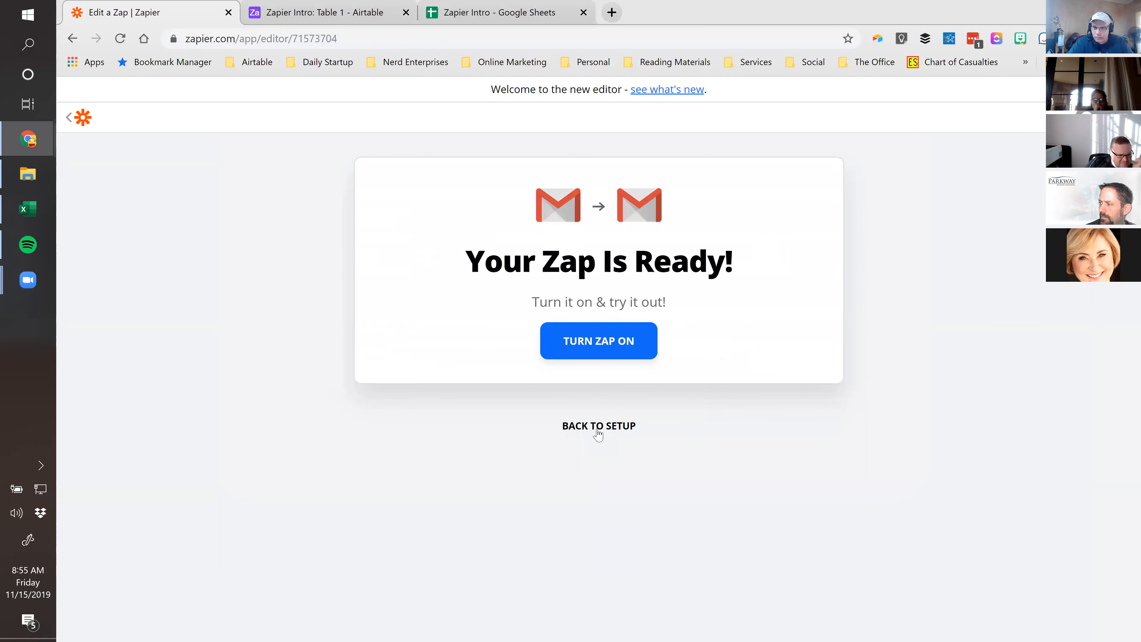
# Turn the Zap on, return to My Zaps, and bring up the 'New Bill from Verizon' test email
pyautogui.click(588, 343)
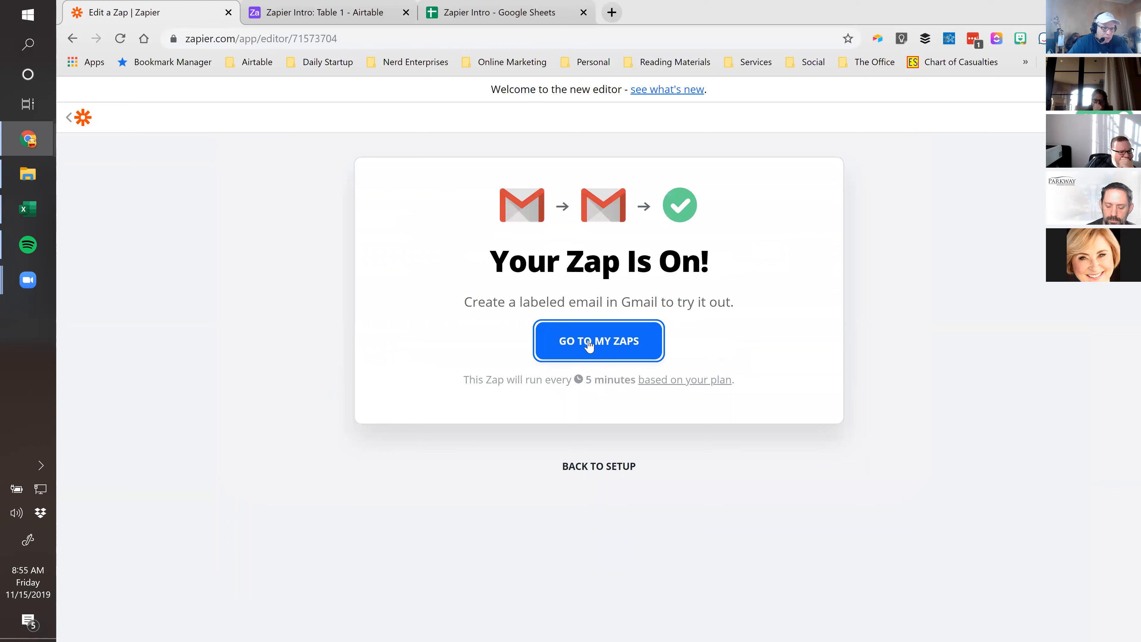
pyautogui.click(589, 343)
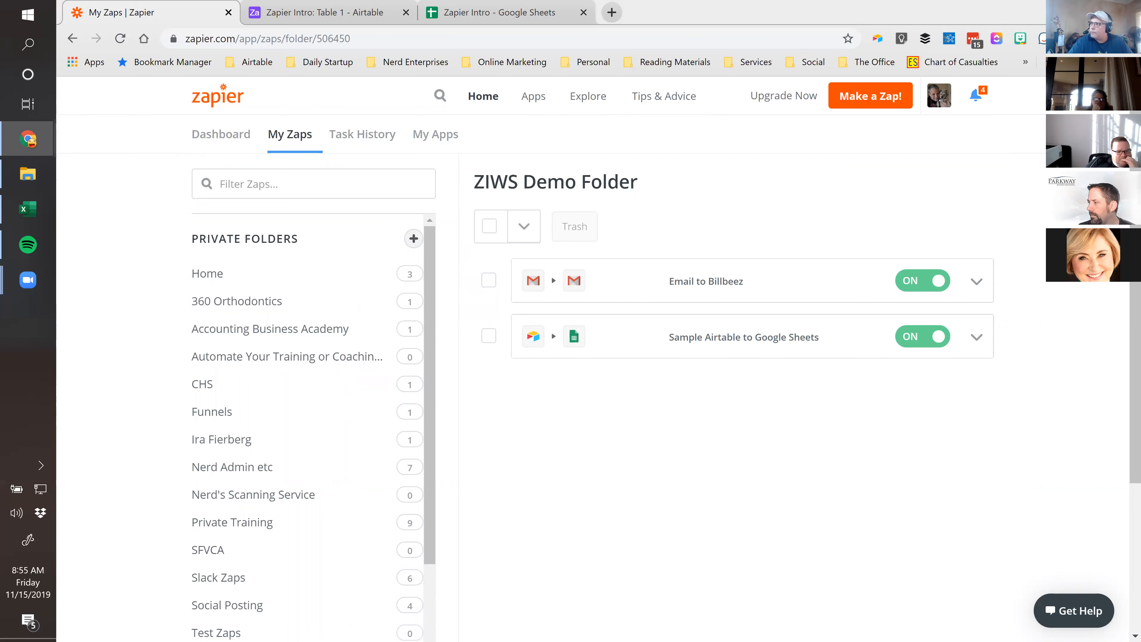
pyautogui.moveTo(1041, 179); pyautogui.dragTo(796, 8)
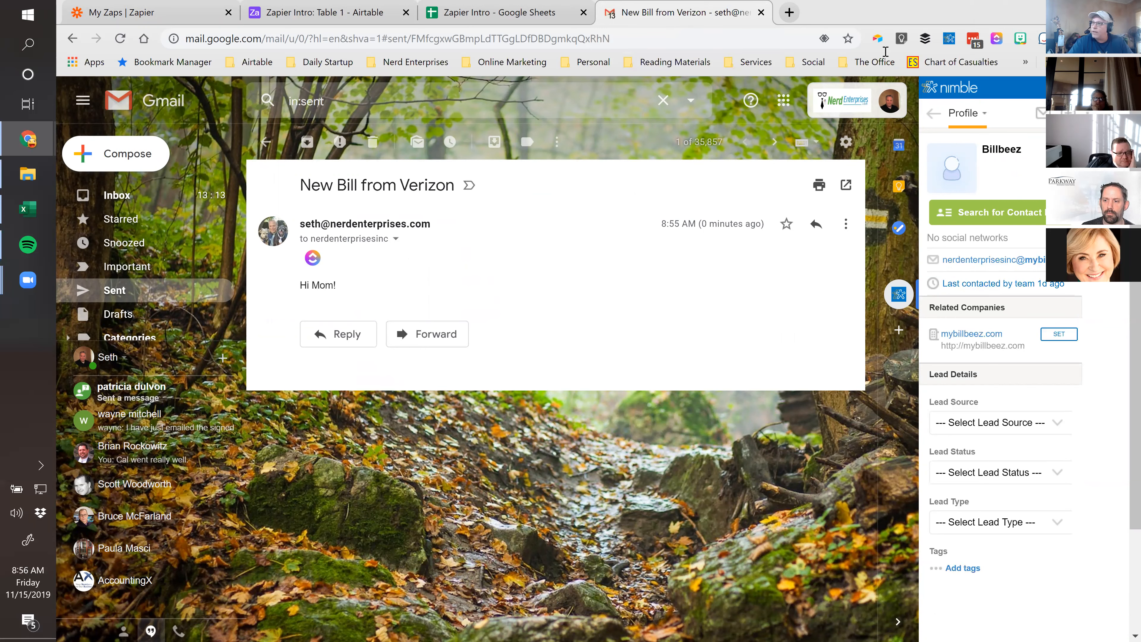
# Close the Gmail tab with the test email using Ctrl+W
pyautogui.hotkey('ctrl', 'w')
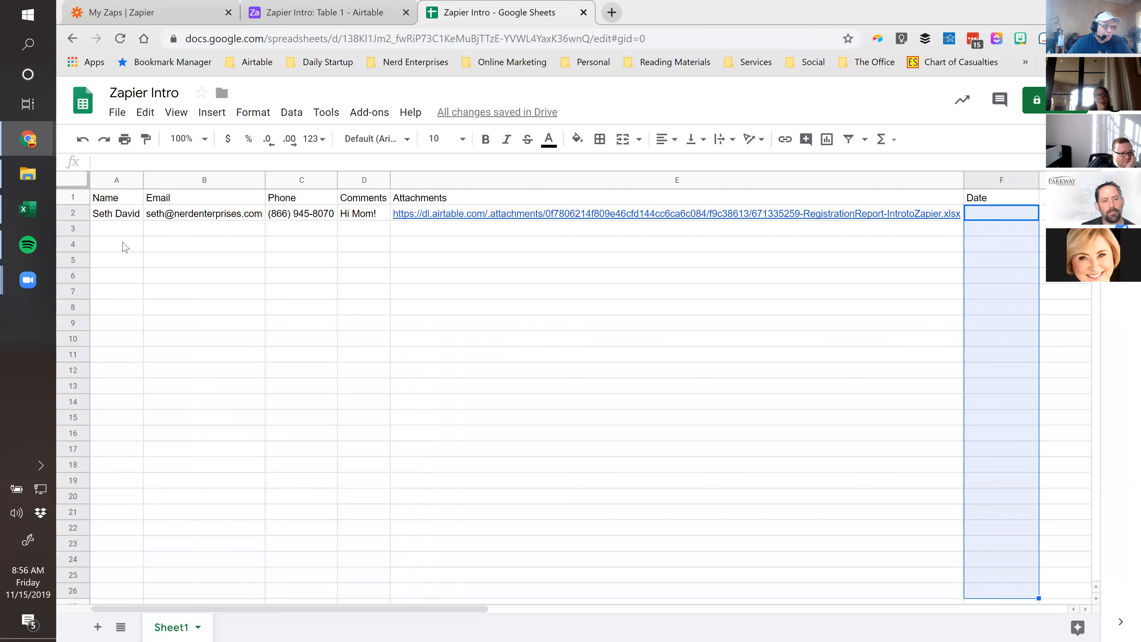
# Switch to the My Zaps | Zapier tab showing the ZIWS Demo Folder
pyautogui.click(138, 7)
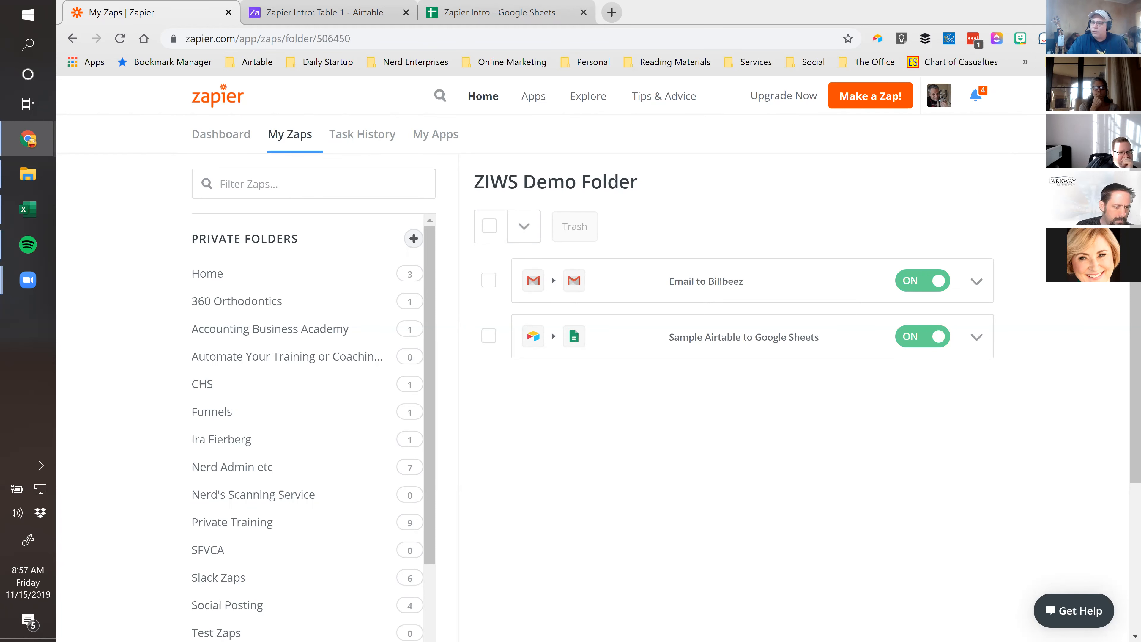
# Make a new Zap using Google Drive, found by searching 'Drive', with the New File in Folder trigger
pyautogui.click(859, 98)
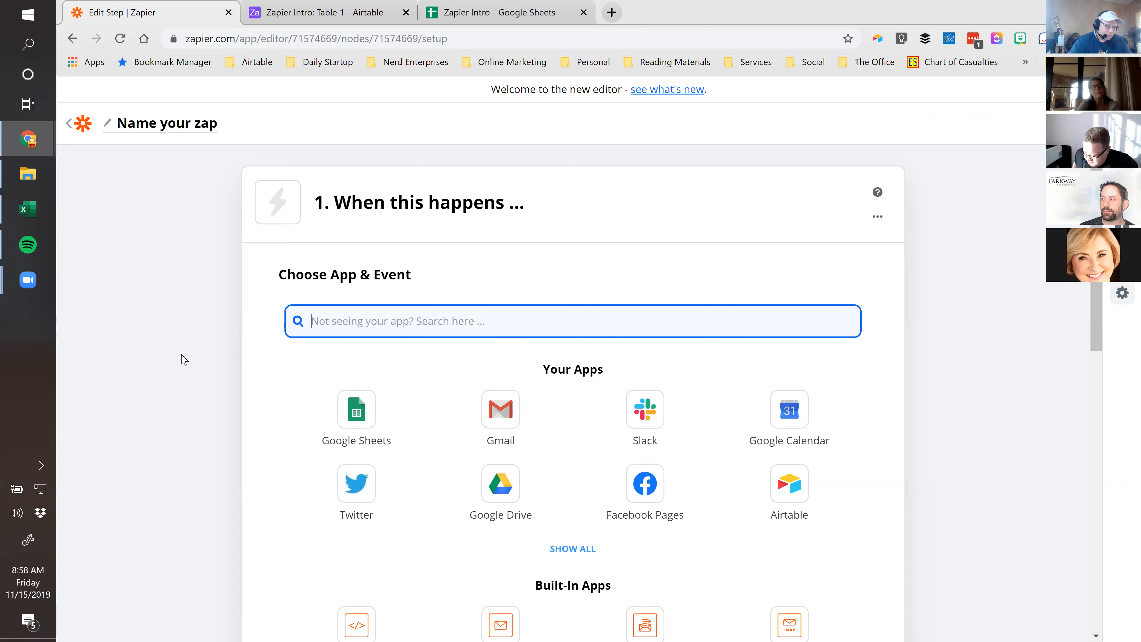
pyautogui.write('Drive')
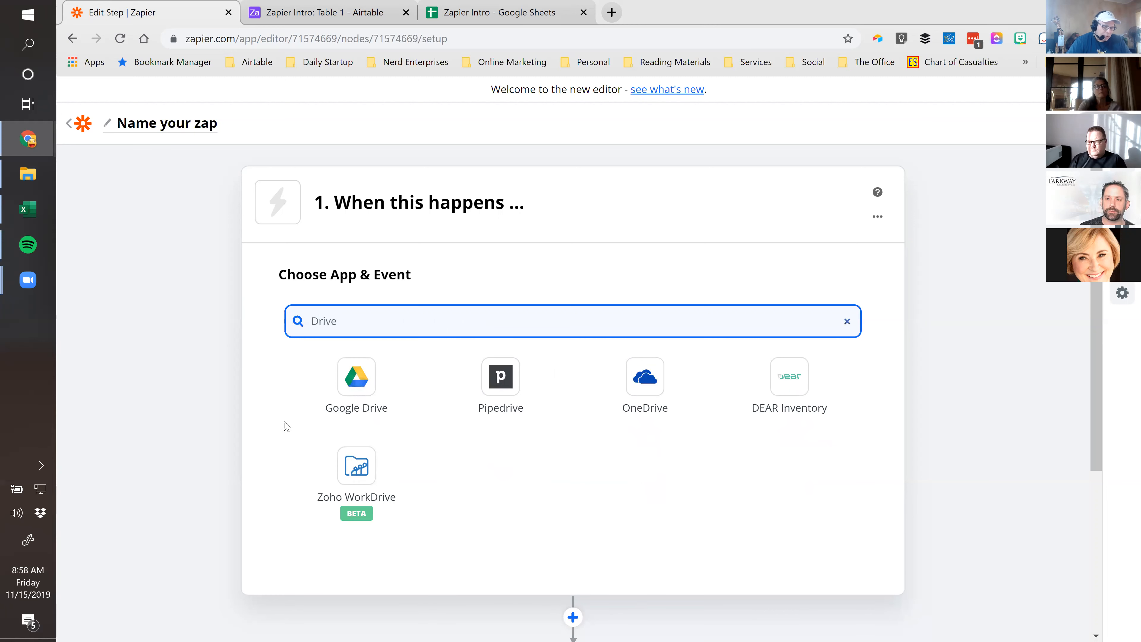
pyautogui.click(363, 381)
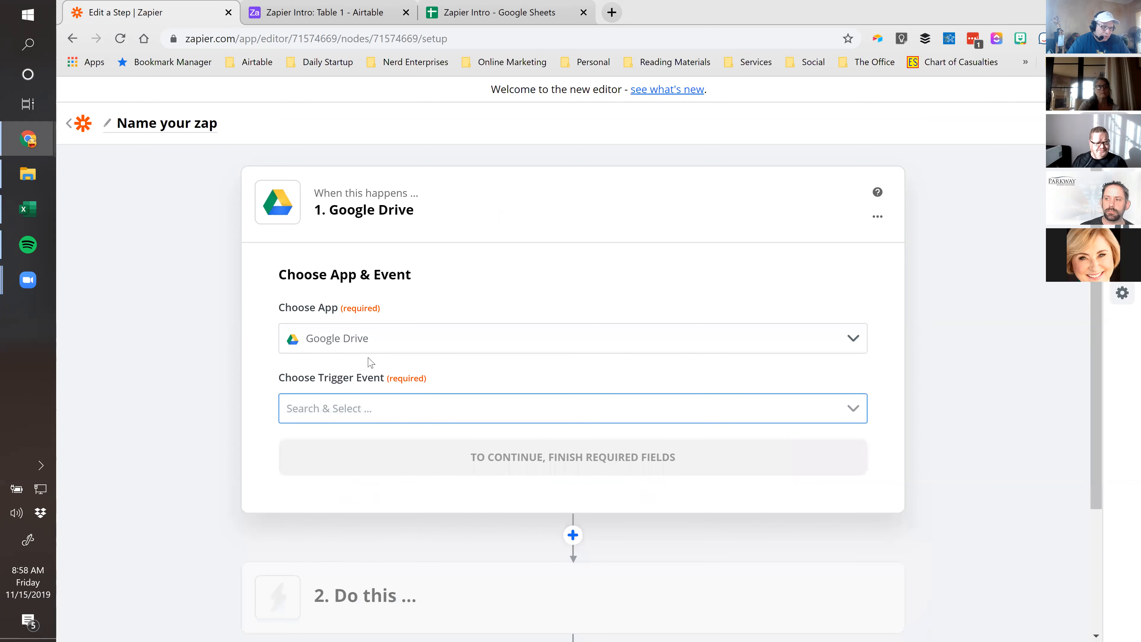
pyautogui.click(850, 409)
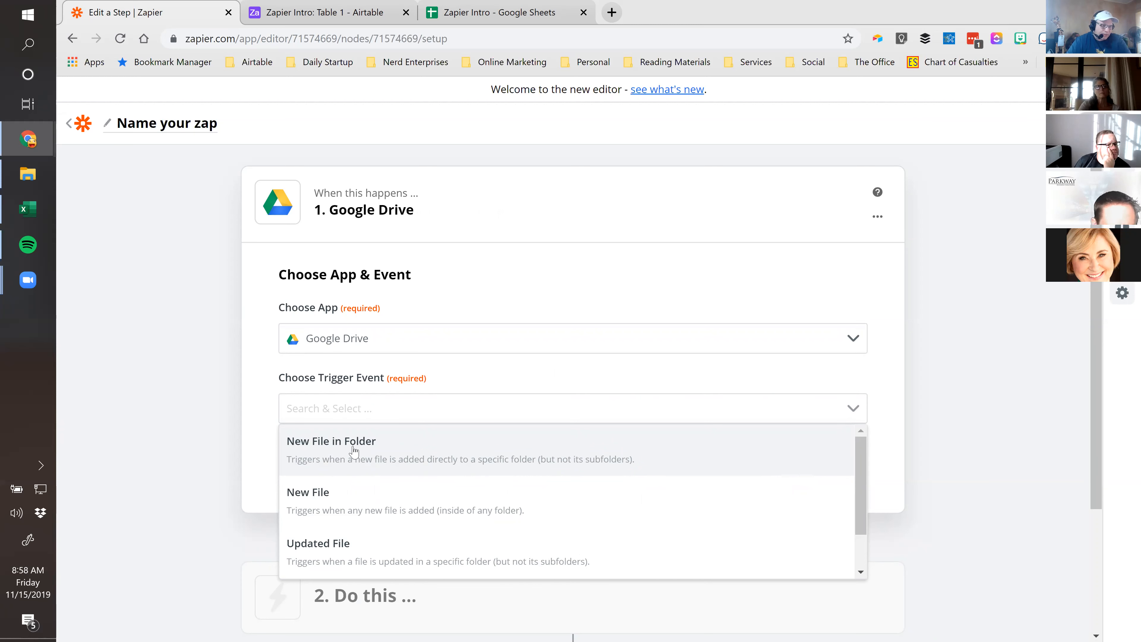
pyautogui.click(379, 430)
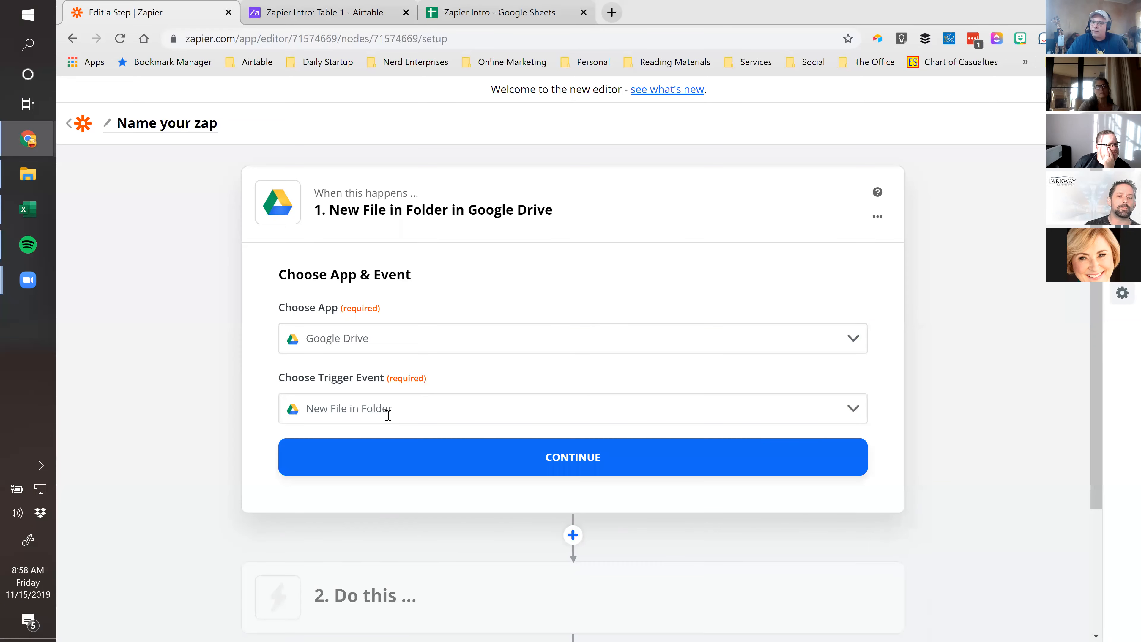
pyautogui.click(581, 458)
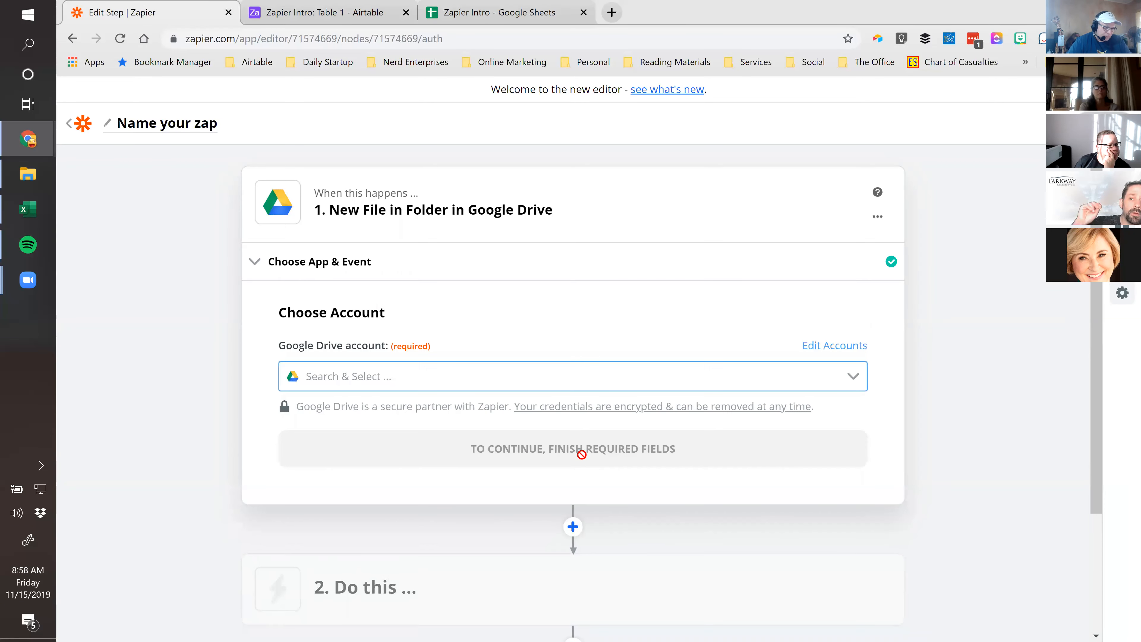
# Select the already connected Google Drive account for the trigger and continue
pyautogui.click(855, 379)
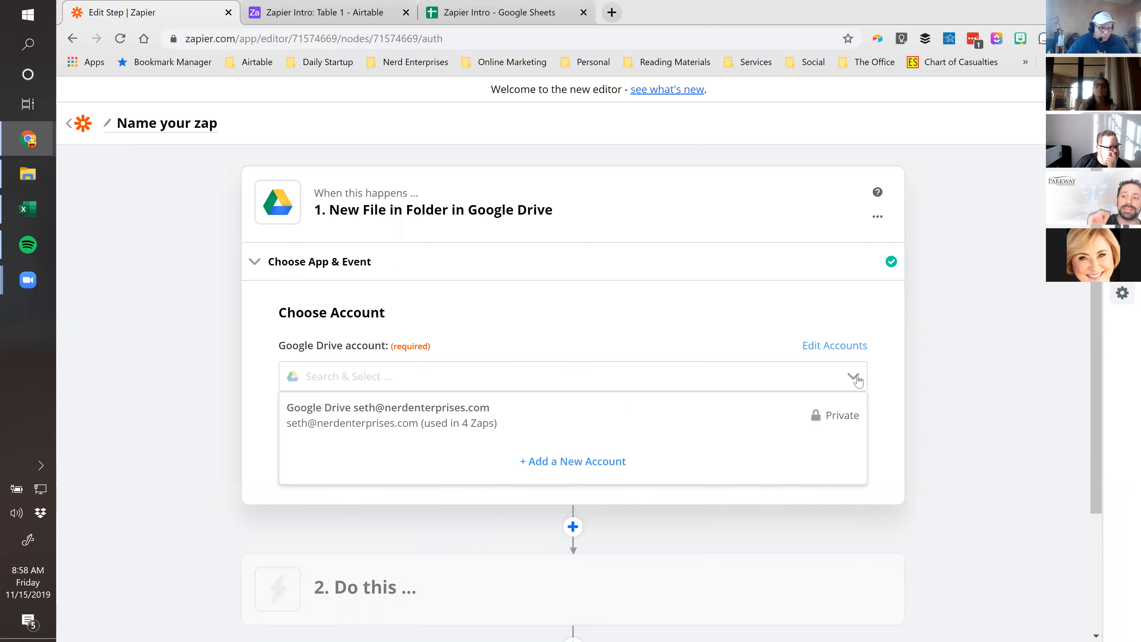
pyautogui.click(389, 420)
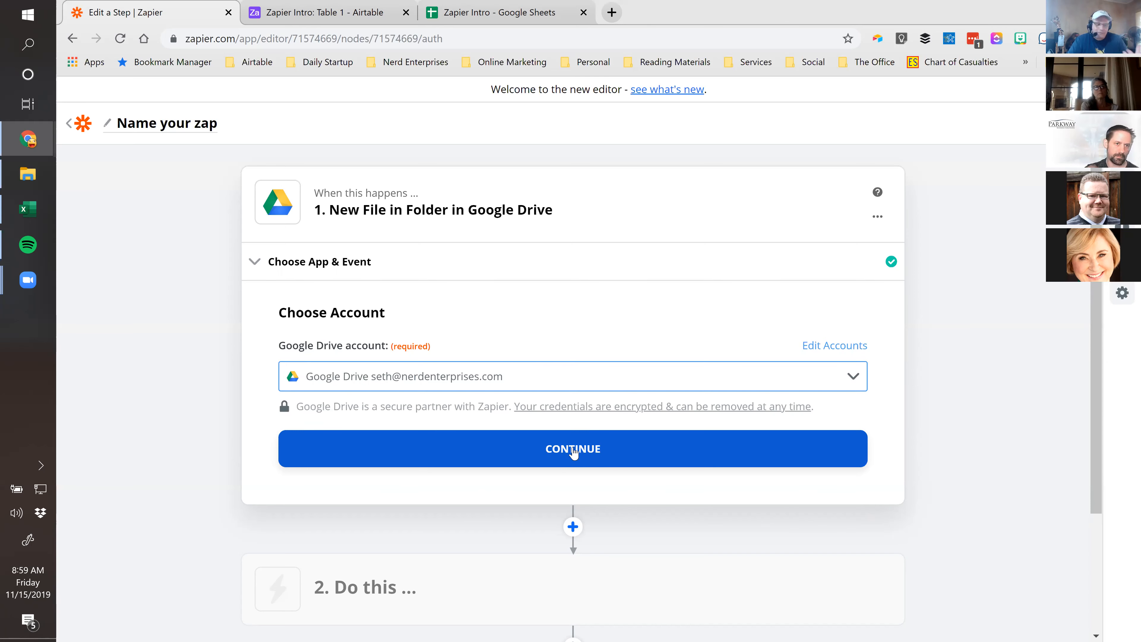
pyautogui.click(574, 449)
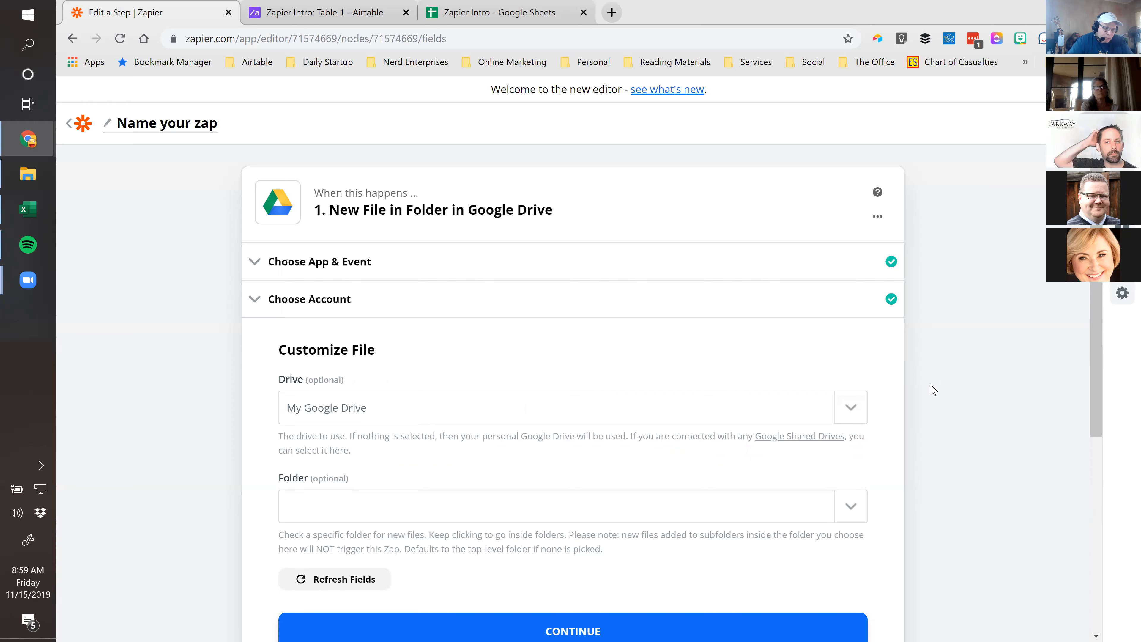
# Browse the Folder setting into Nerd Enterprises, Inc and then Clients (Active)
pyautogui.moveTo(451, 416); pyautogui.dragTo(277, 406)
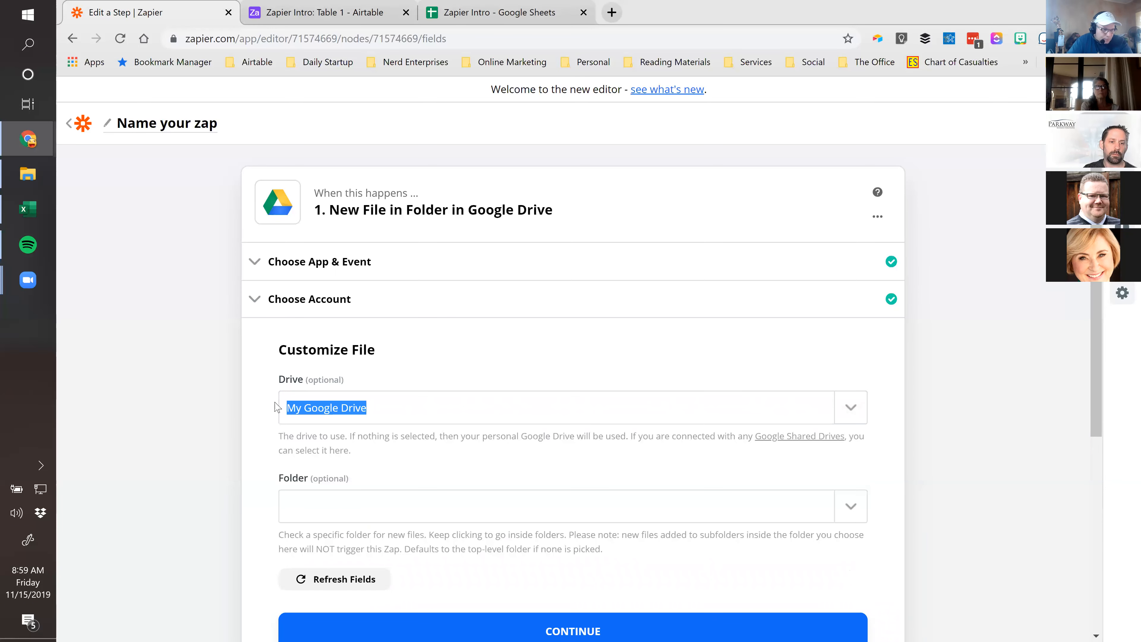
pyautogui.click(236, 410)
pyautogui.scroll(-3, 446, 497)
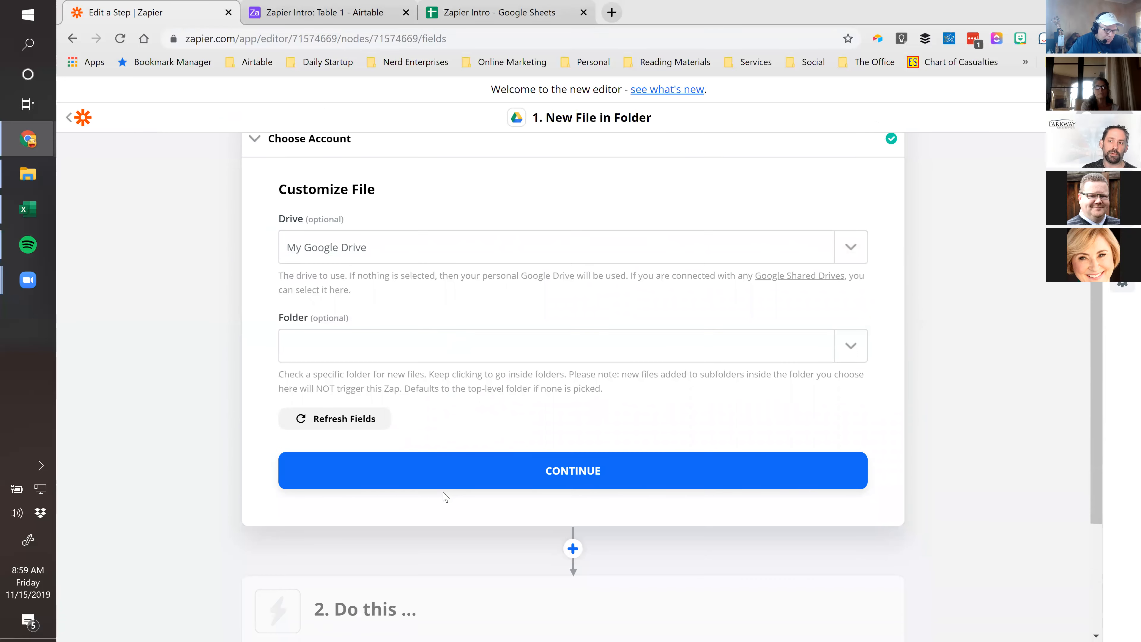
pyautogui.click(849, 348)
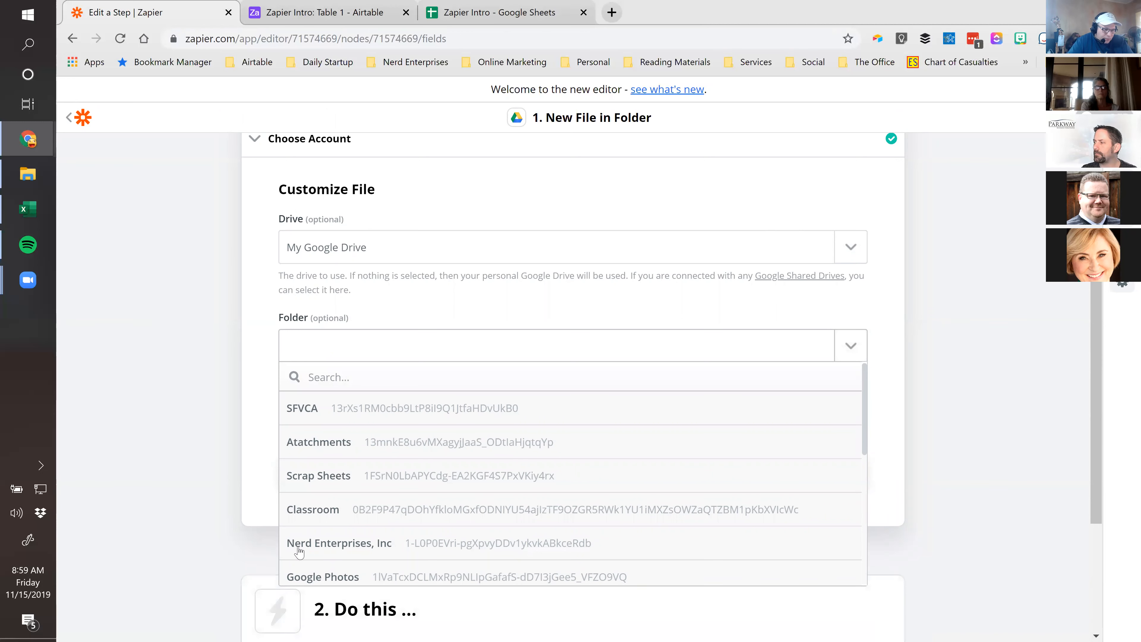
pyautogui.click(366, 547)
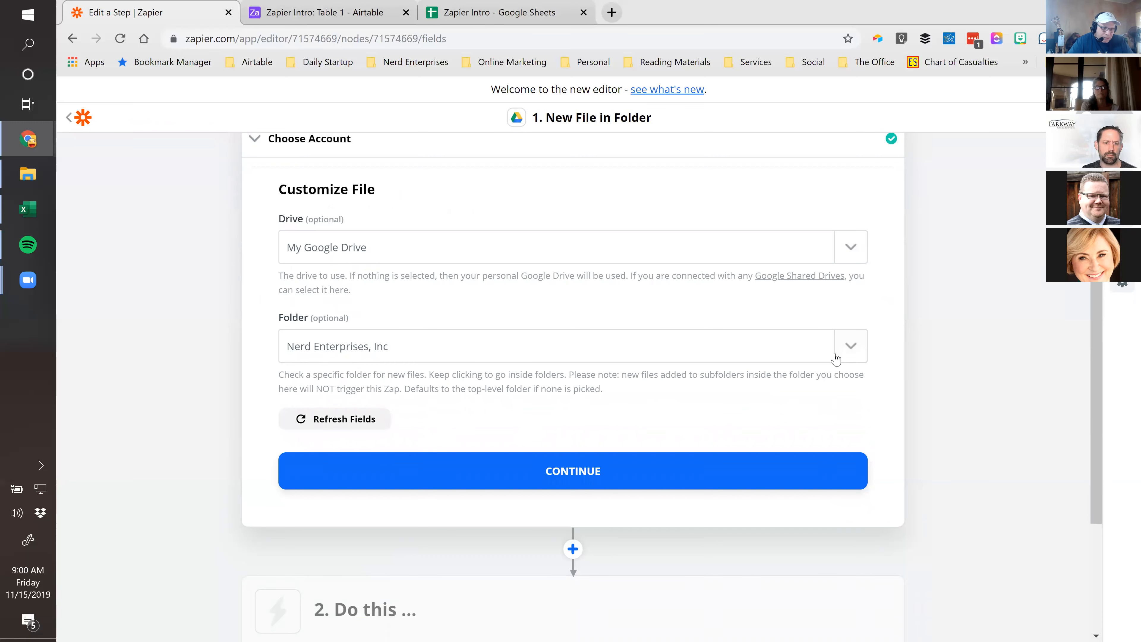
pyautogui.click(852, 347)
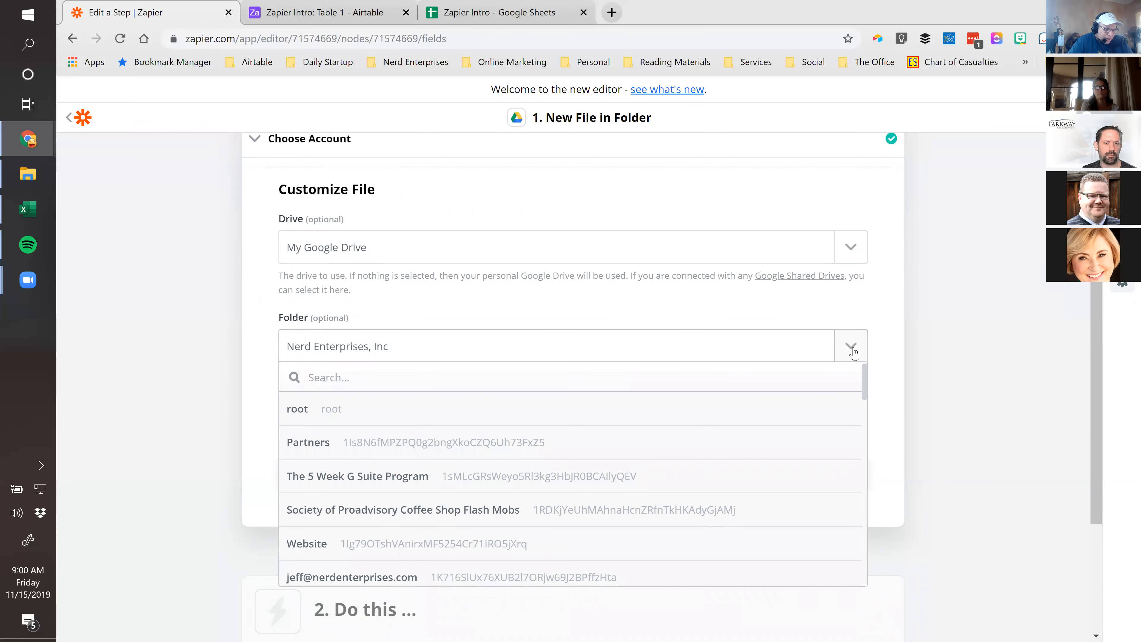
pyautogui.scroll(-1, 418, 470)
pyautogui.scroll(-2, 417, 470)
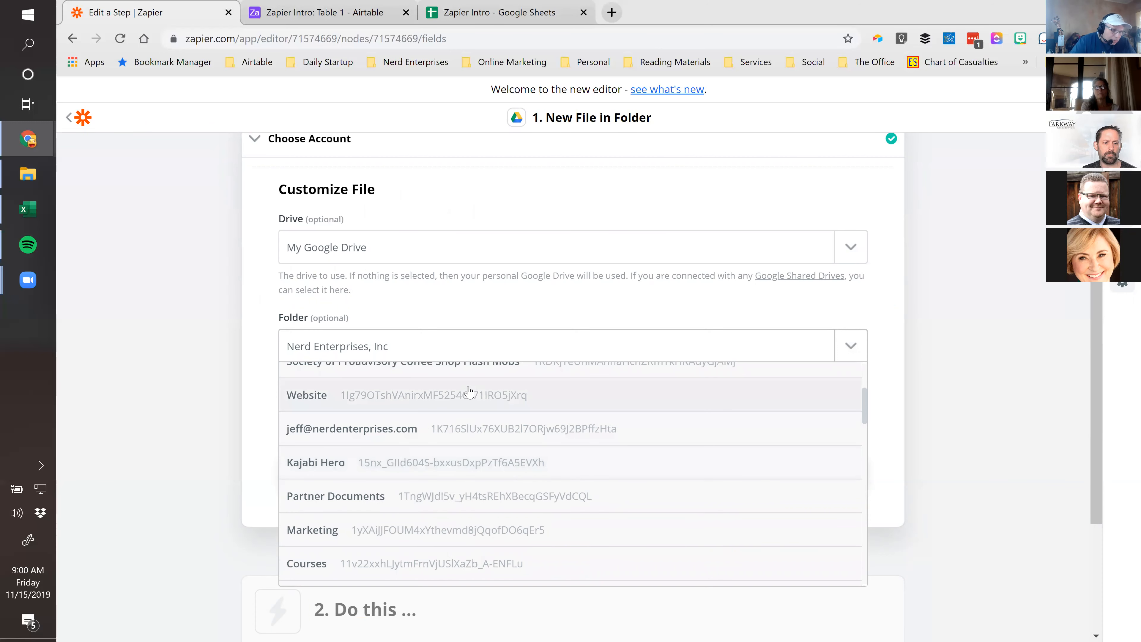
pyautogui.scroll(4, 467, 411)
pyautogui.write('clie')
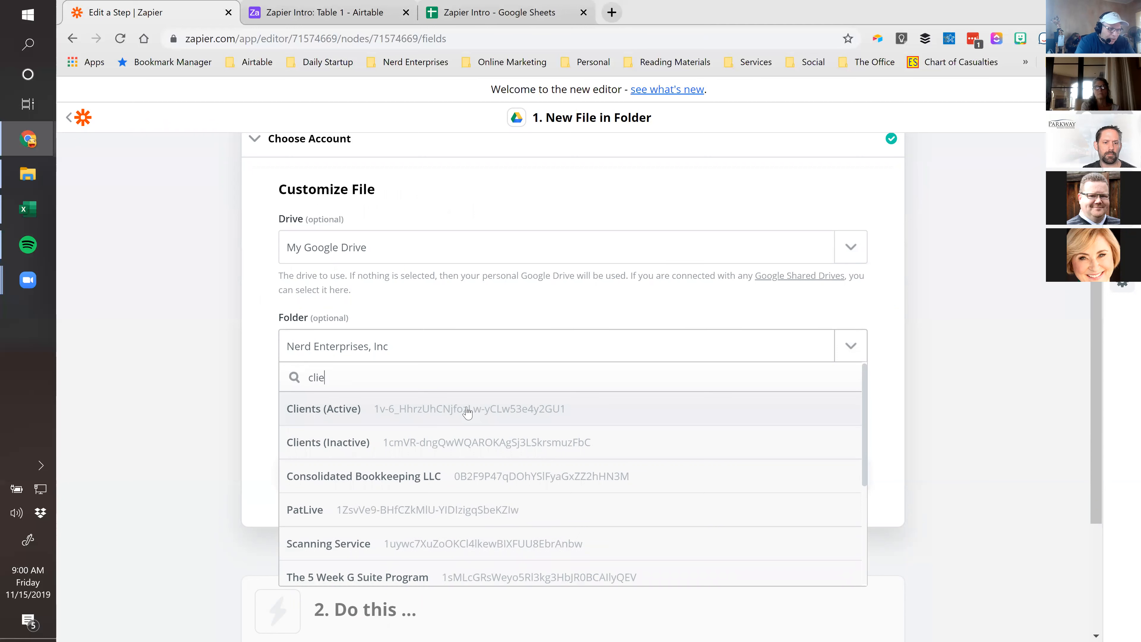
pyautogui.click(319, 410)
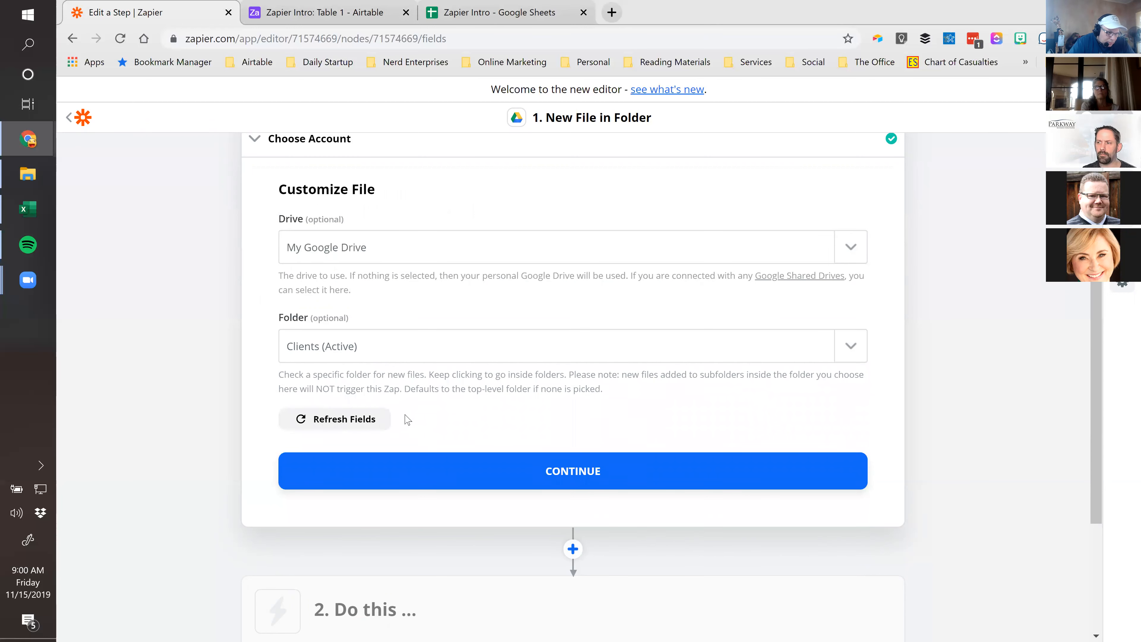
# Choose the client law firm's Inbox subfolder as the watched folder and continue
pyautogui.click(848, 347)
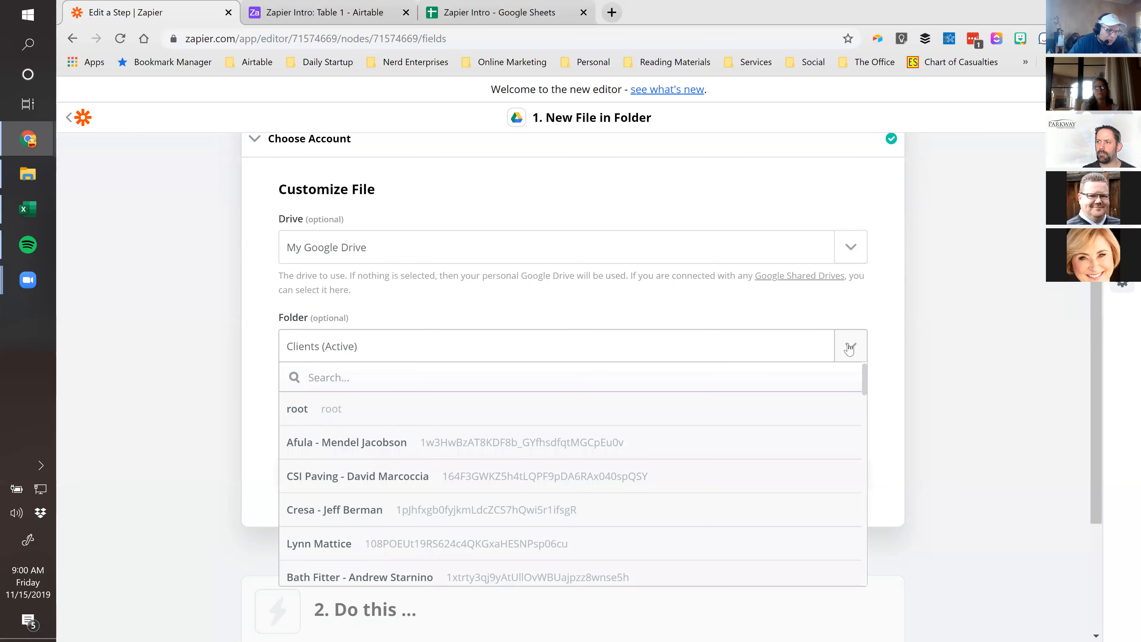
pyautogui.write('Ira')
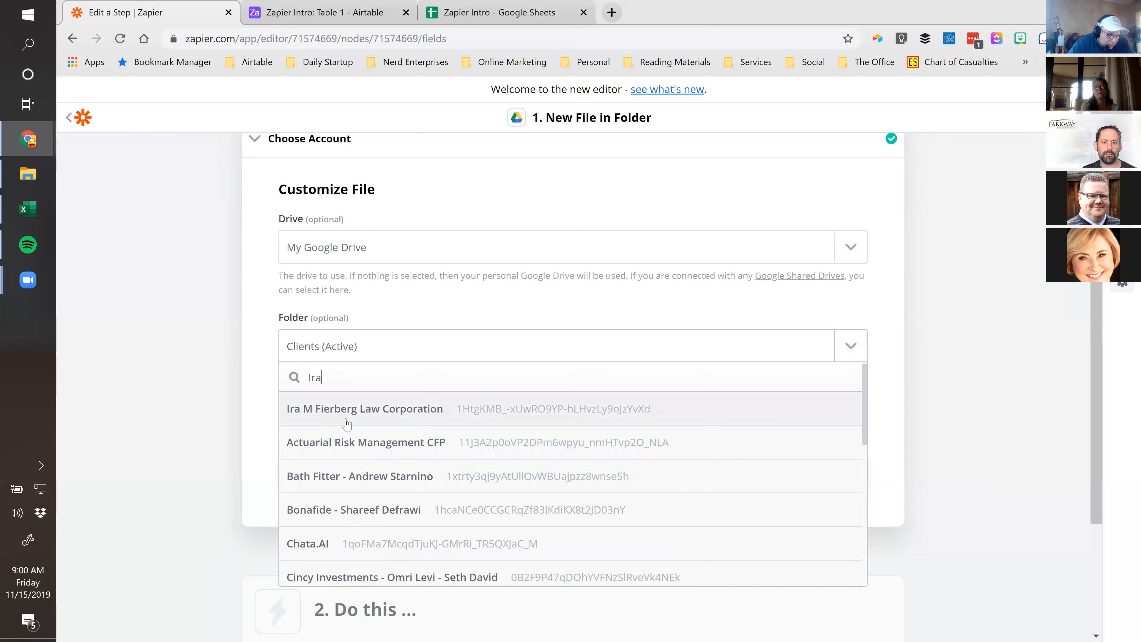
pyautogui.click(346, 424)
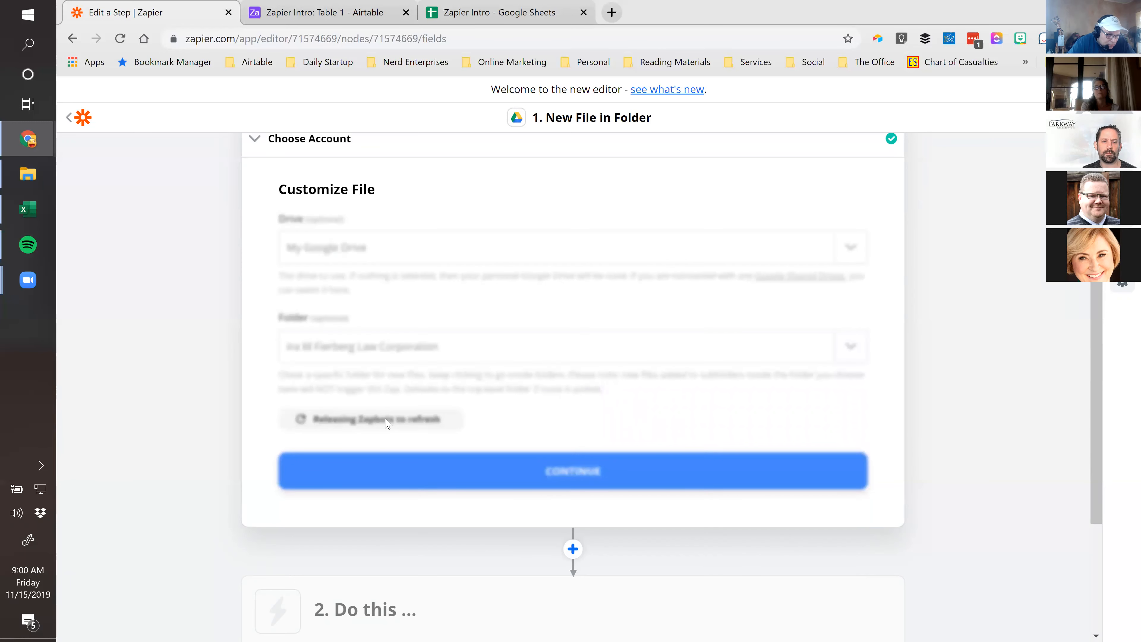
pyautogui.click(853, 350)
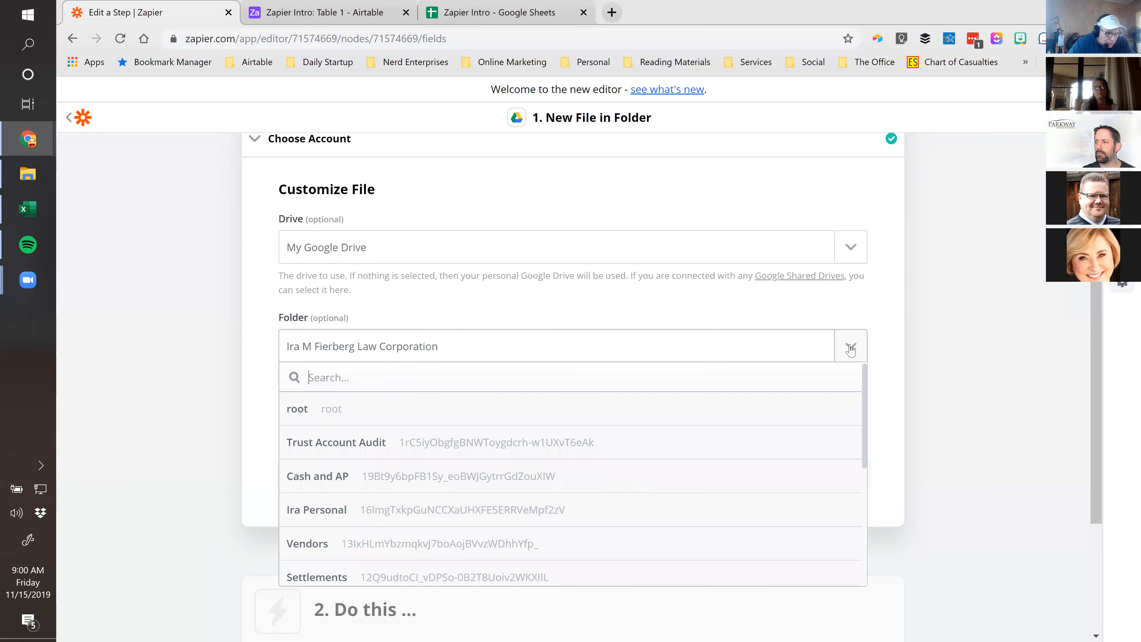
pyautogui.write('In')
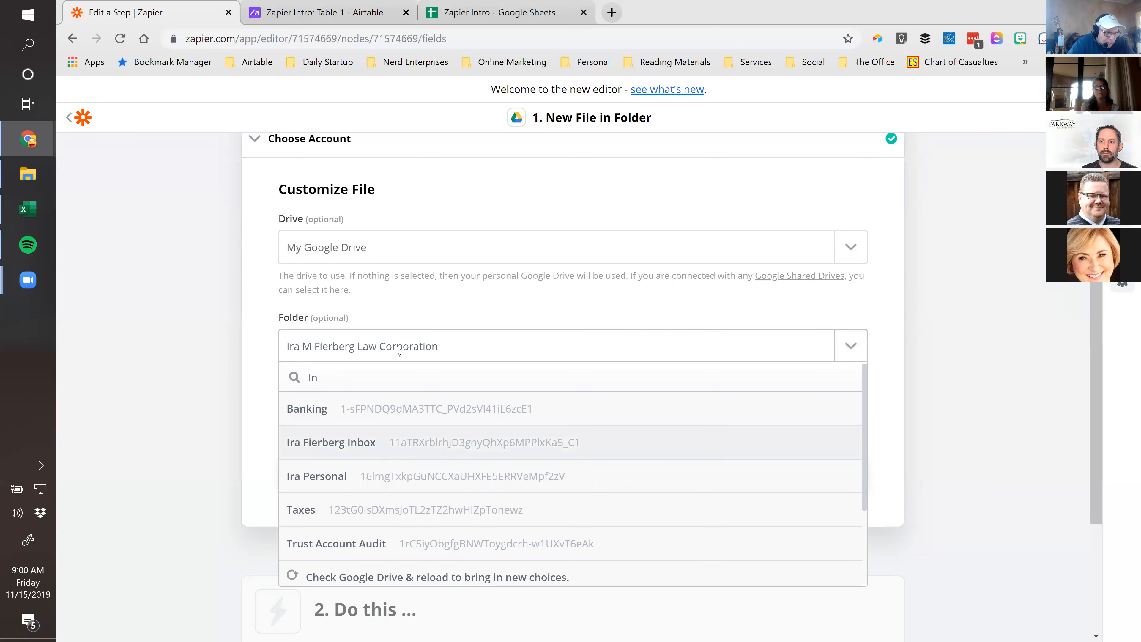
pyautogui.click(364, 445)
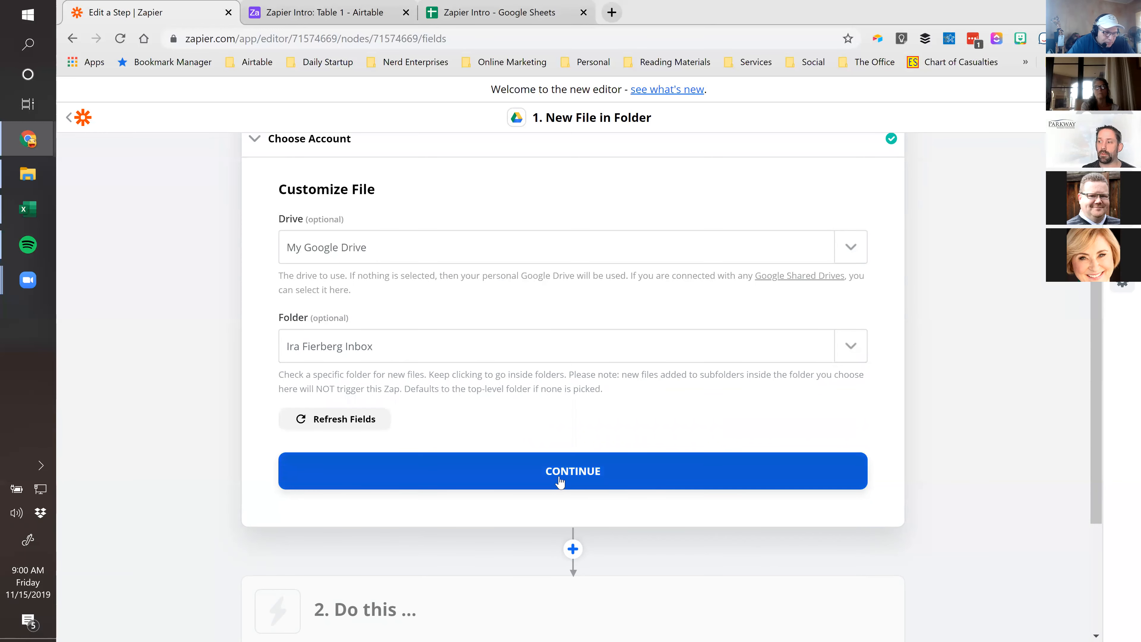
pyautogui.click(559, 480)
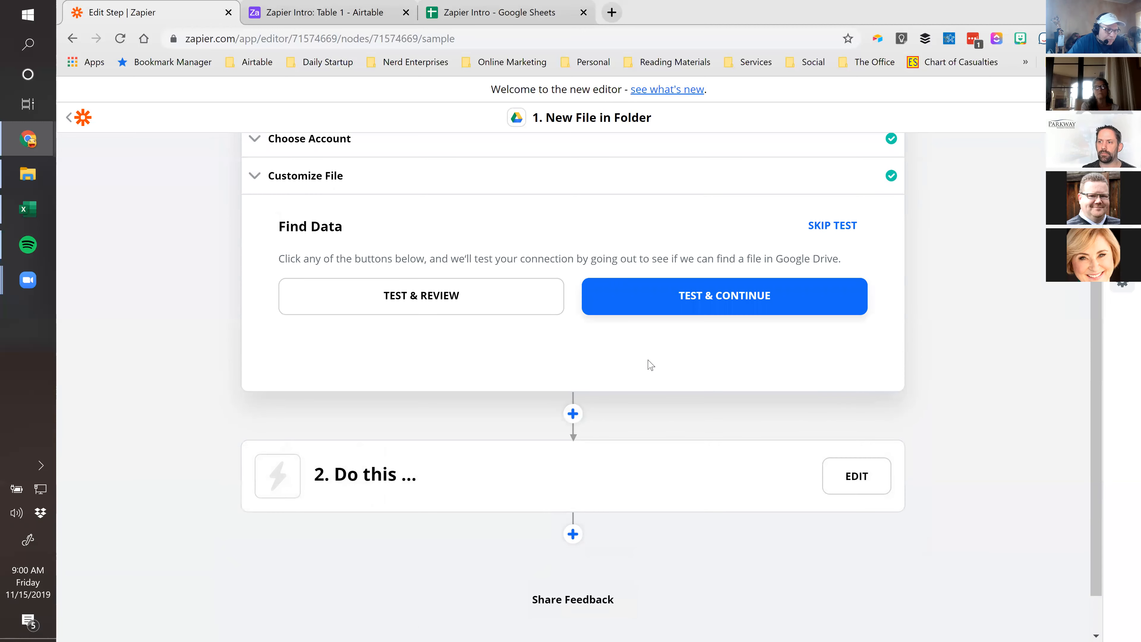
# Test the Google Drive trigger, review the sample PDF file's details, and finish the trigger step
pyautogui.click(391, 297)
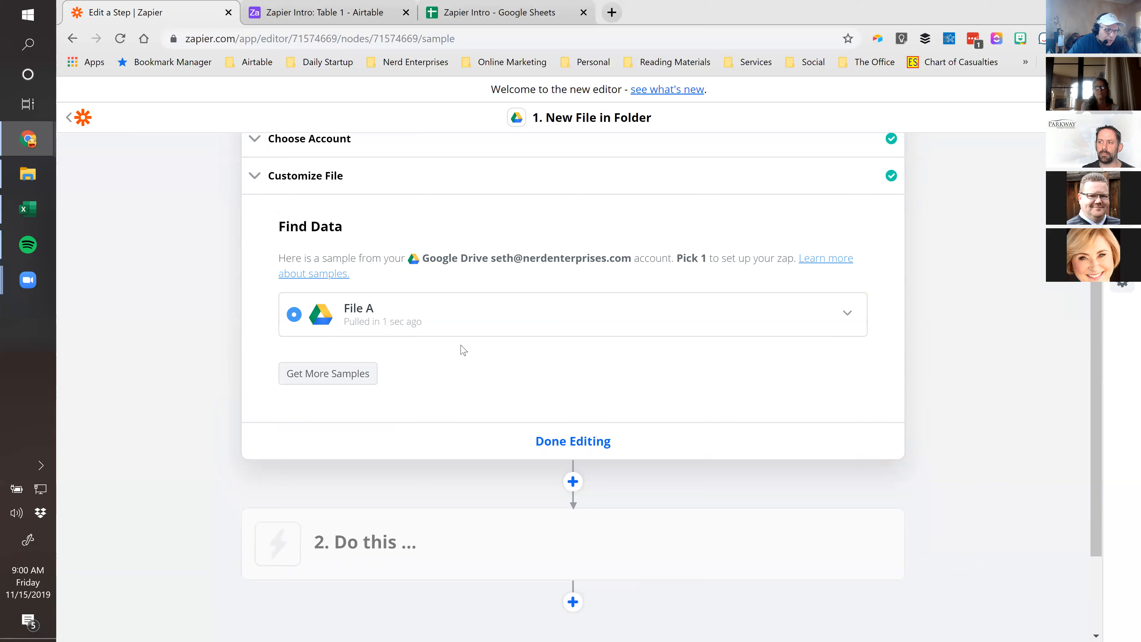
pyautogui.click(391, 327)
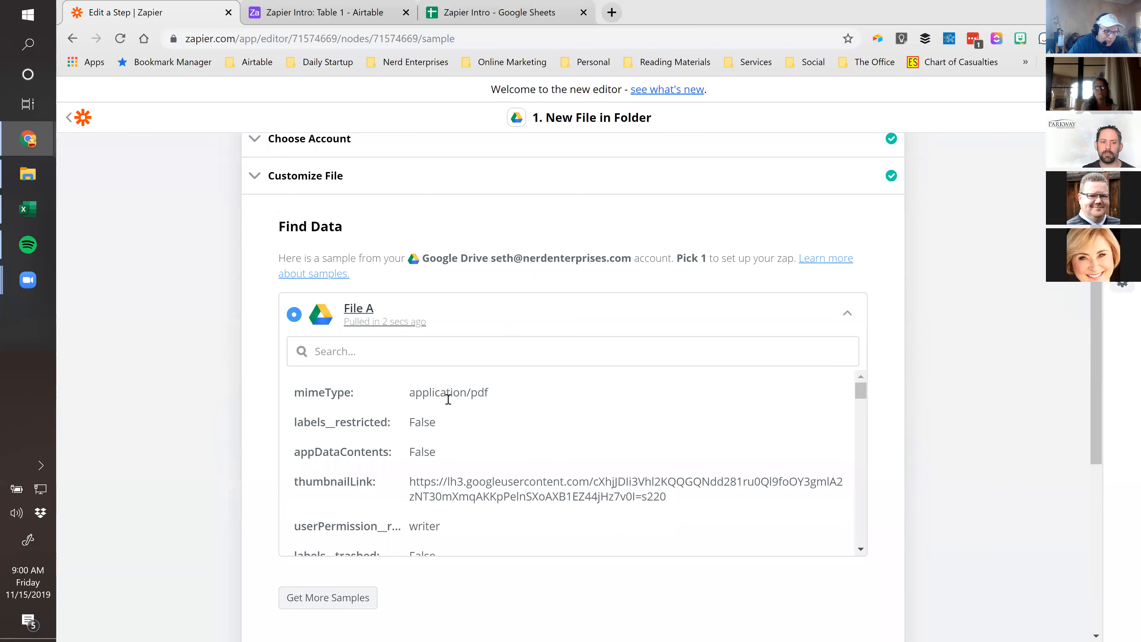
pyautogui.scroll(-5, 421, 409)
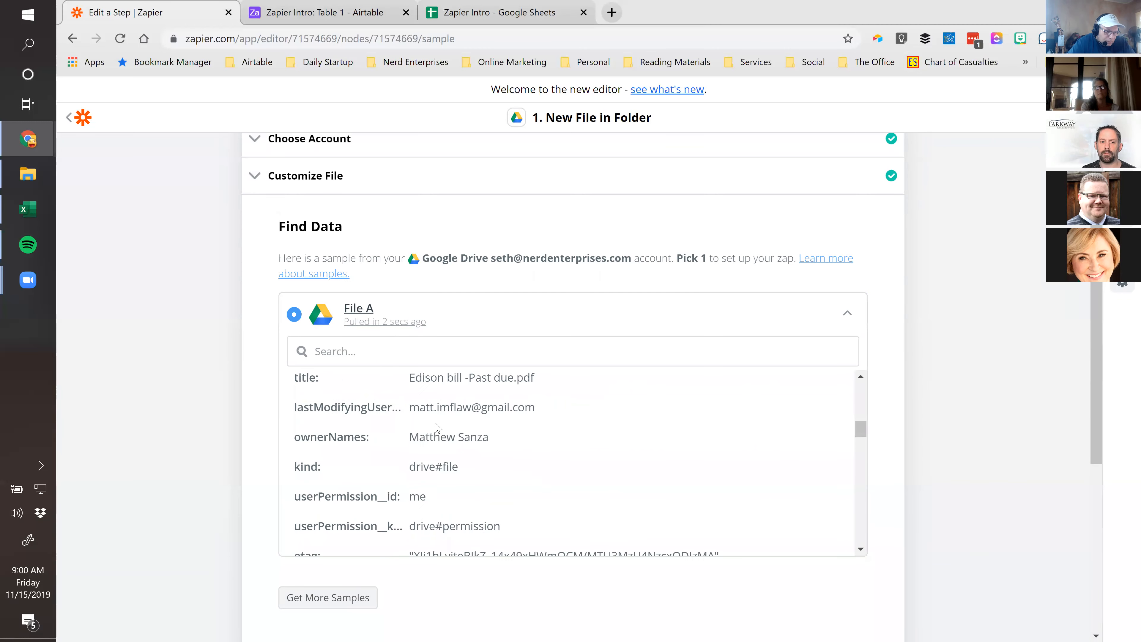
pyautogui.scroll(-5, 434, 428)
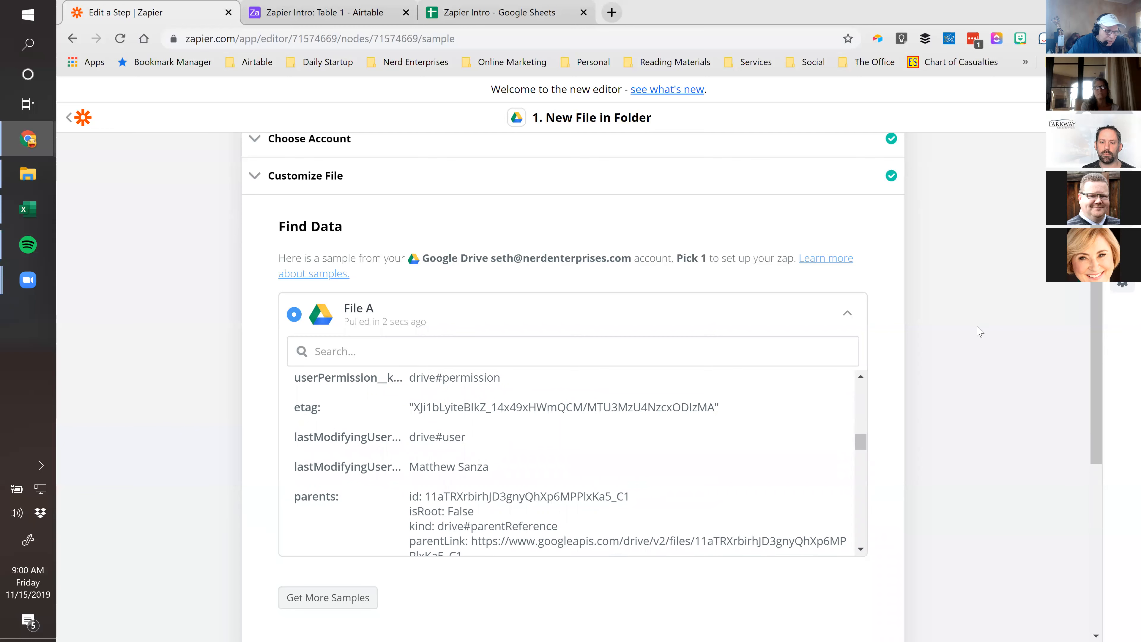
pyautogui.scroll(-5, 1022, 358)
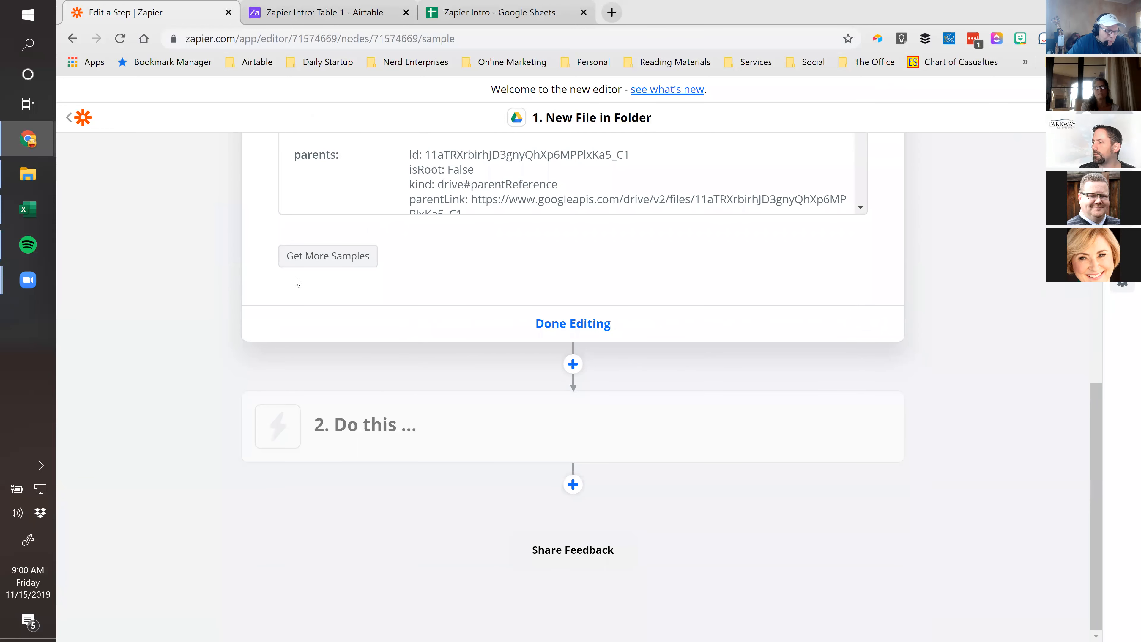
pyautogui.click(568, 324)
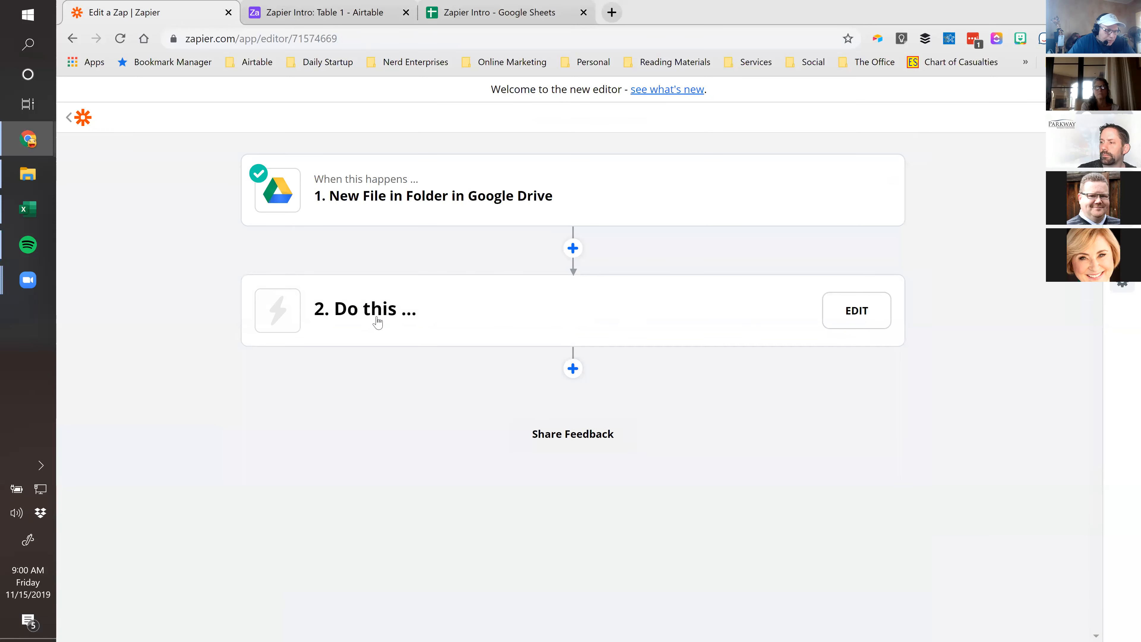
# Make step 2 a Gmail Send Email action using the connected Gmail account
pyautogui.click(351, 316)
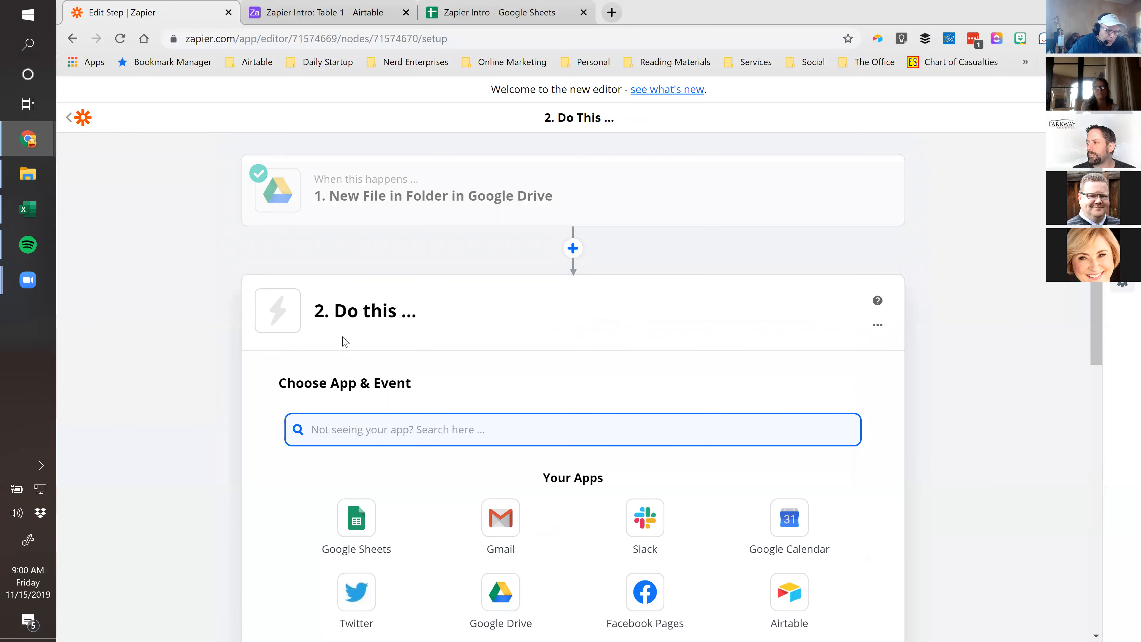
pyautogui.click(498, 520)
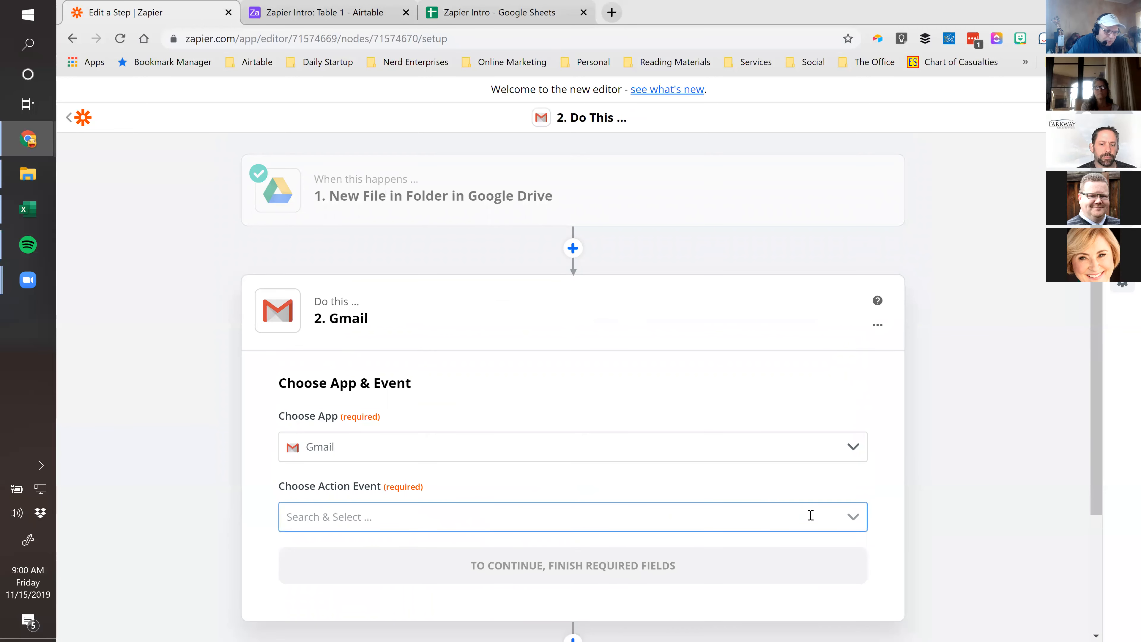
pyautogui.scroll(-3, 960, 496)
pyautogui.click(856, 364)
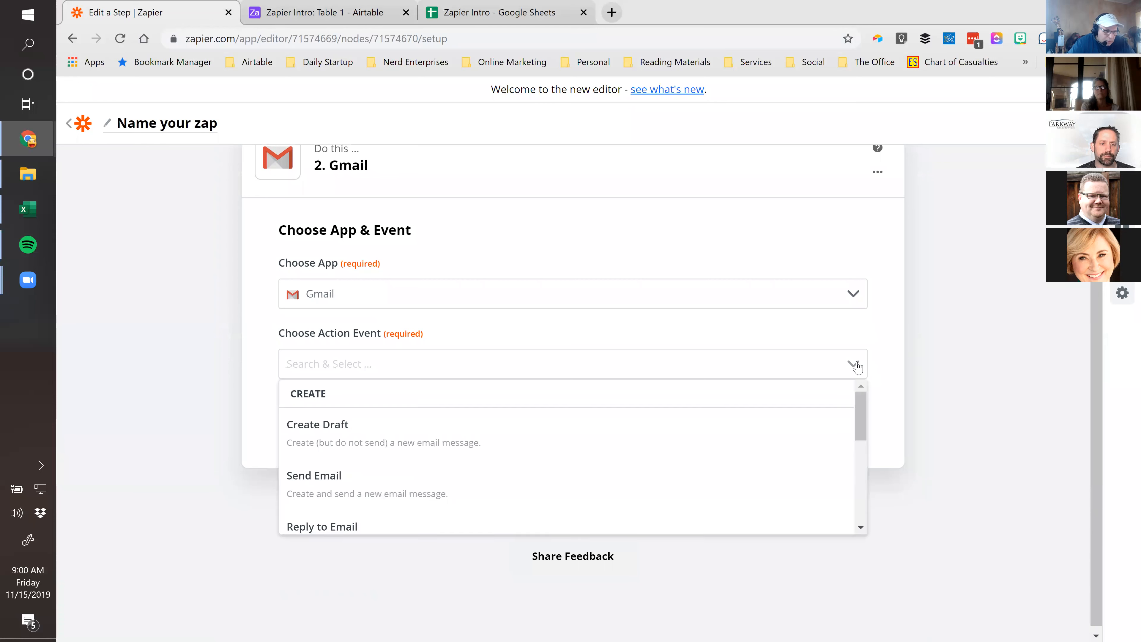
pyautogui.click(313, 476)
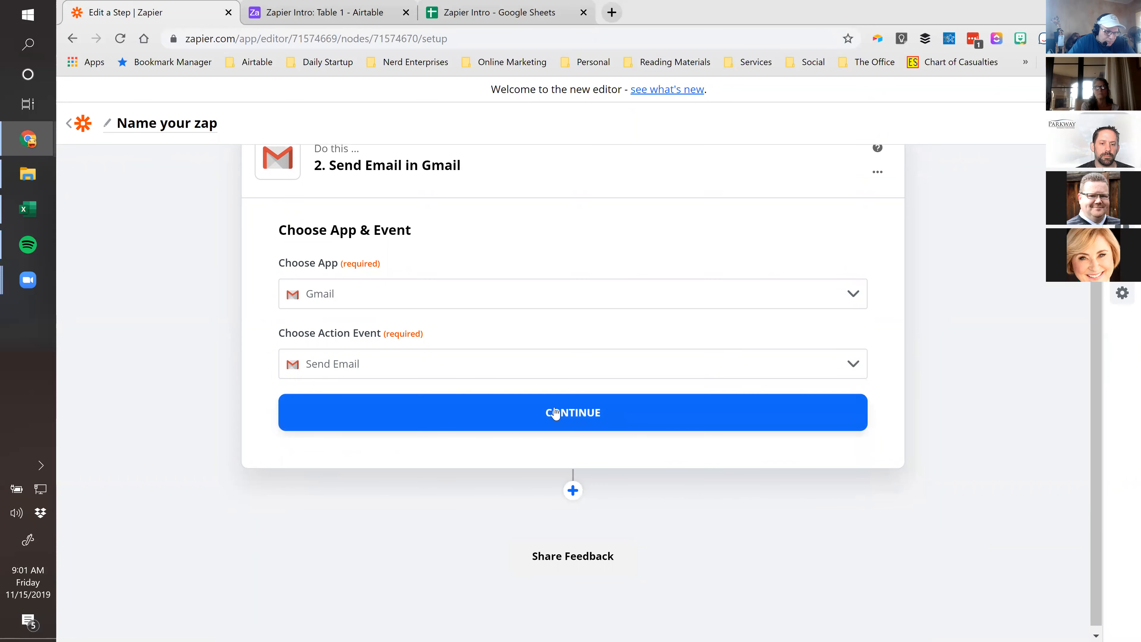
pyautogui.click(555, 413)
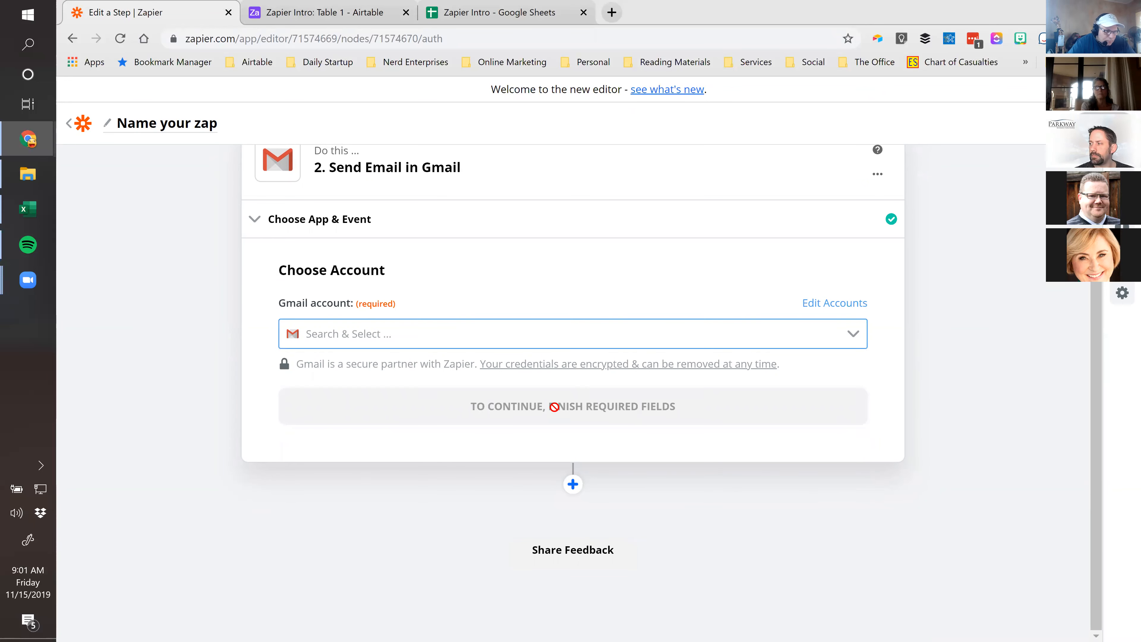
pyautogui.click(855, 342)
pyautogui.click(355, 380)
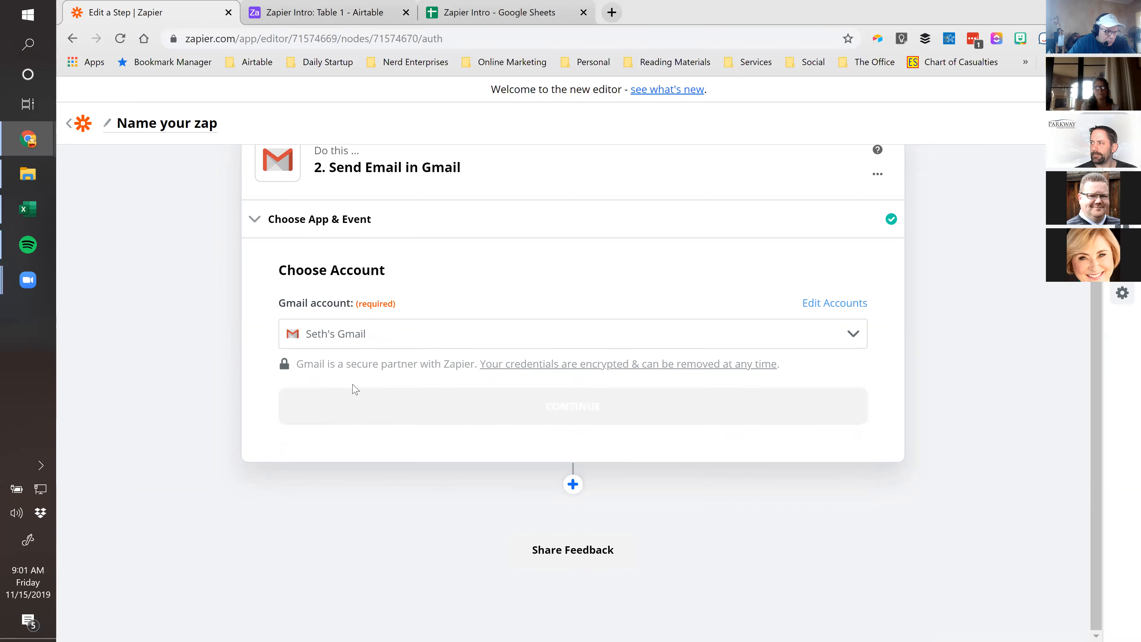
pyautogui.click(555, 406)
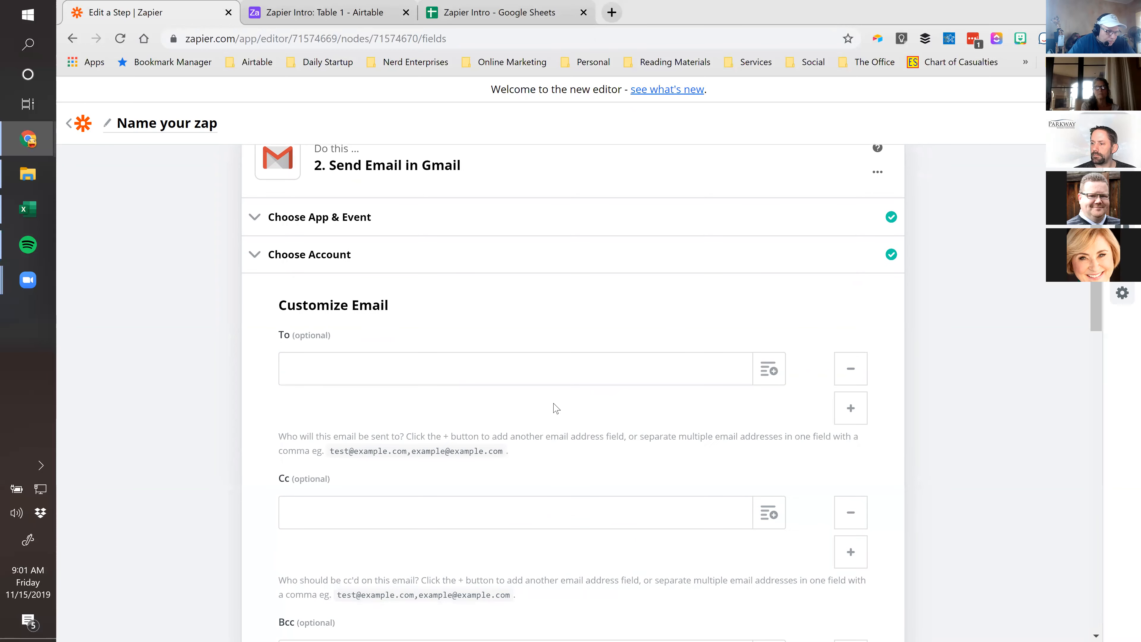
# Paste the recipient's e-mail address in To, add a 'New Bill from…' subject, and set the body to 'Hi Mom!'
pyautogui.click(311, 370)
pyautogui.hotkey('ctrl', 'v')
pyautogui.scroll(-7, 449, 362)
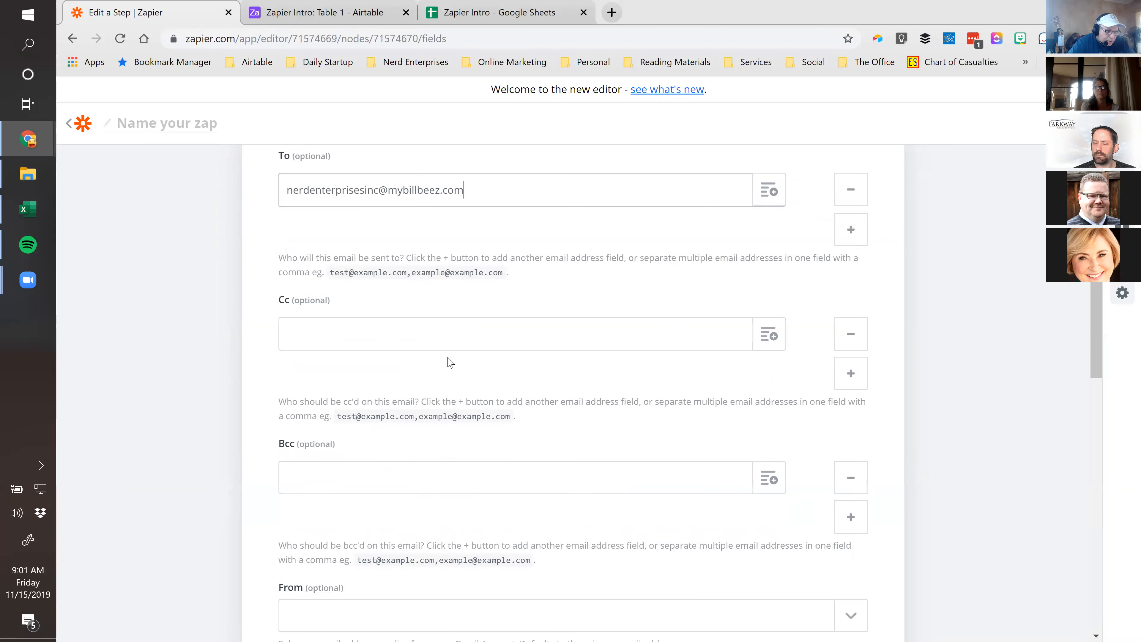
pyautogui.scroll(-5, 449, 366)
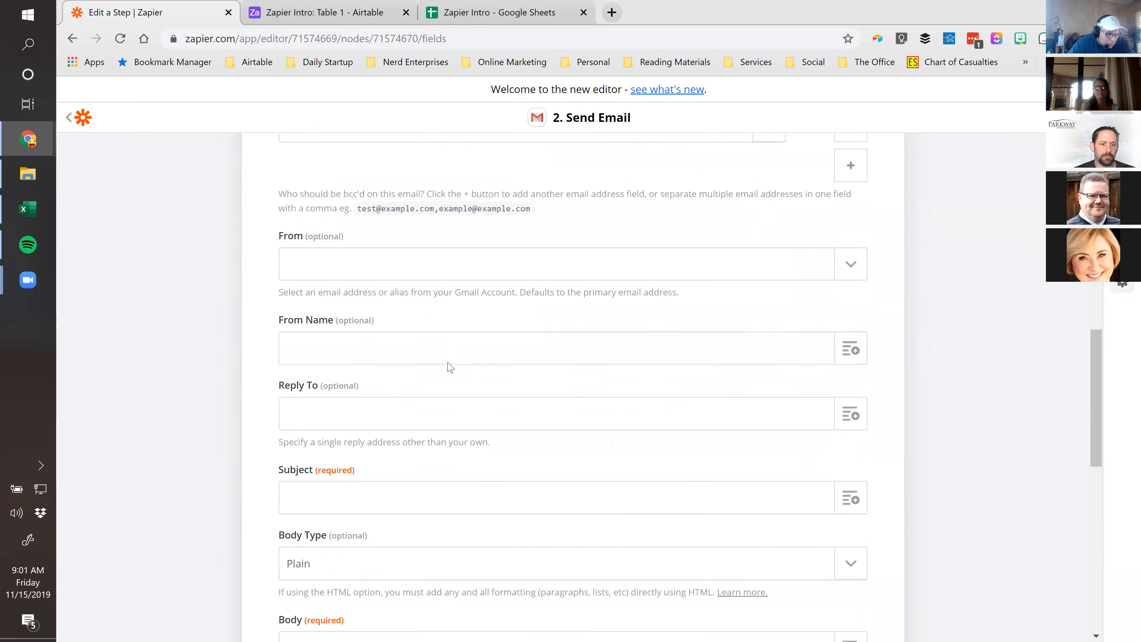
pyautogui.click(390, 351)
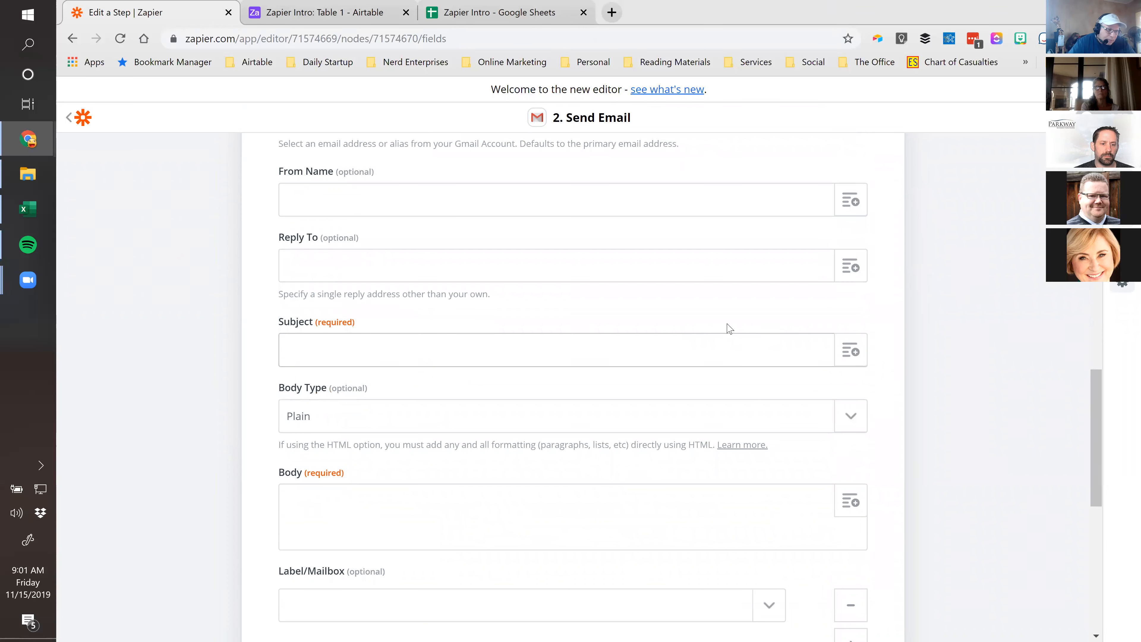
pyautogui.write('New Bill from Ira')
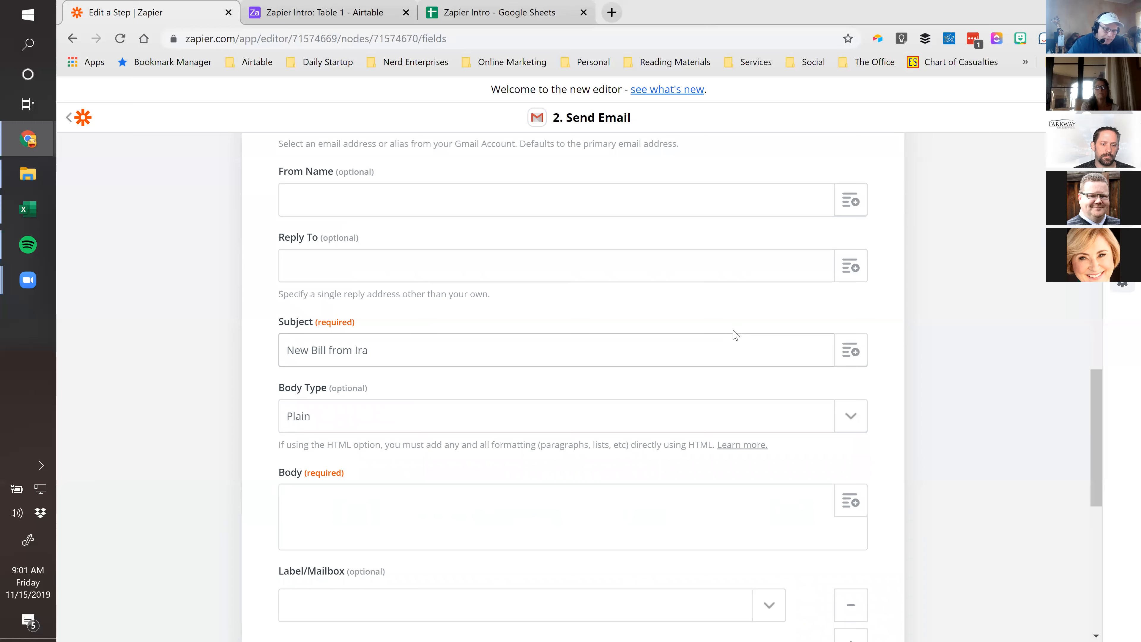
pyautogui.click(418, 526)
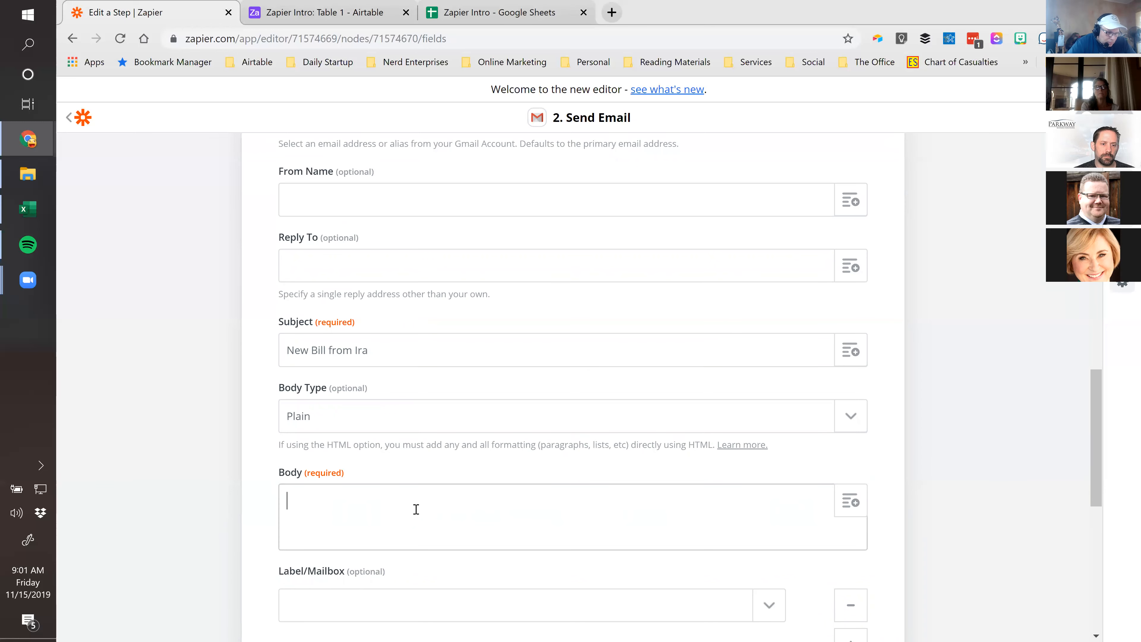
pyautogui.scroll(-2, 416, 511)
pyautogui.write('Hi Mom!')
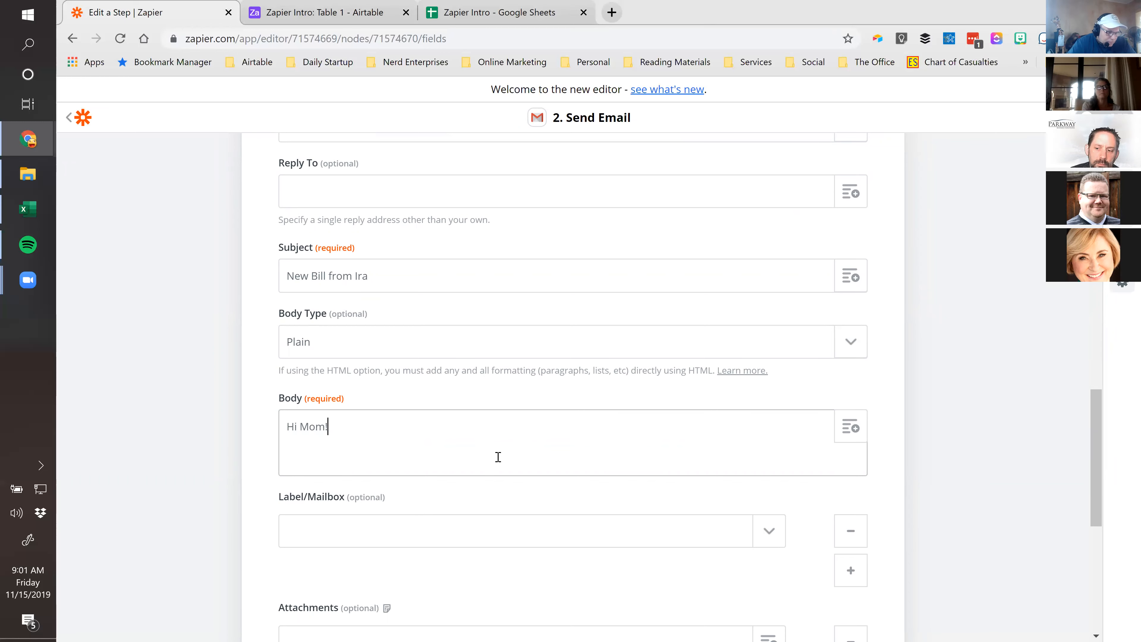
pyautogui.scroll(-5, 496, 461)
pyautogui.scroll(-5, 499, 464)
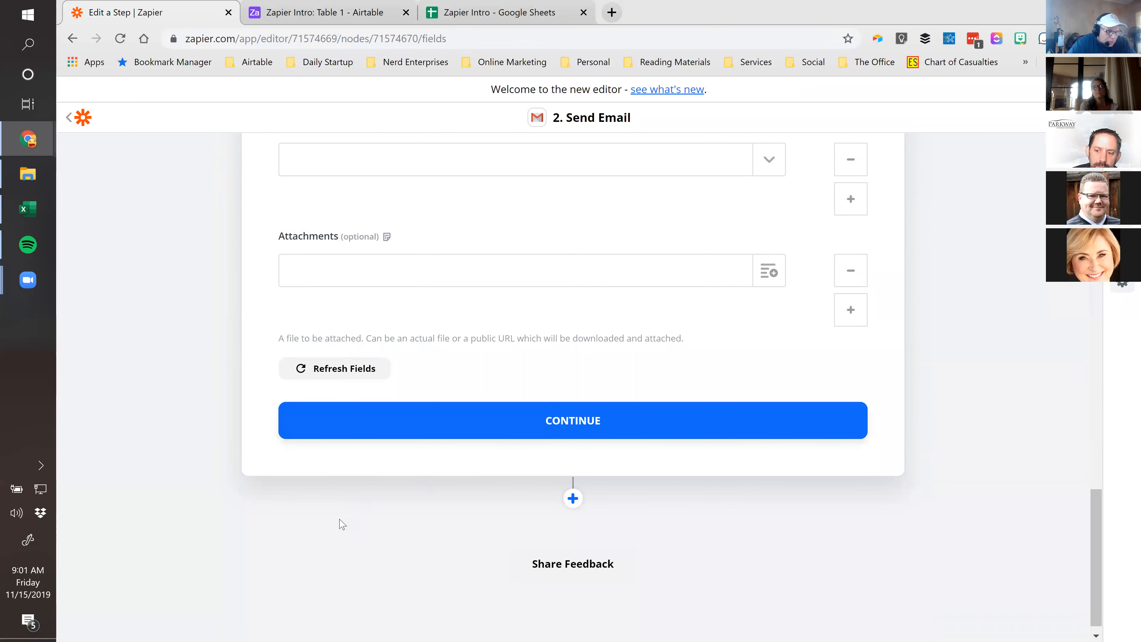
# Attach step 1's File field from the Drive trigger and continue to the test screen
pyautogui.click(768, 275)
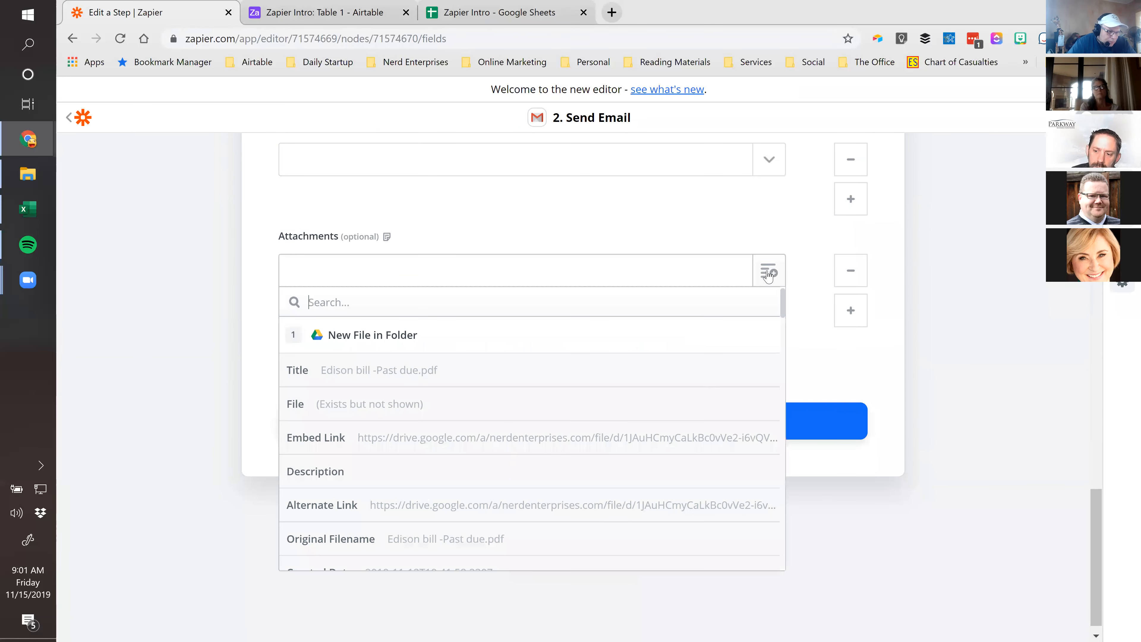
pyautogui.write('att')
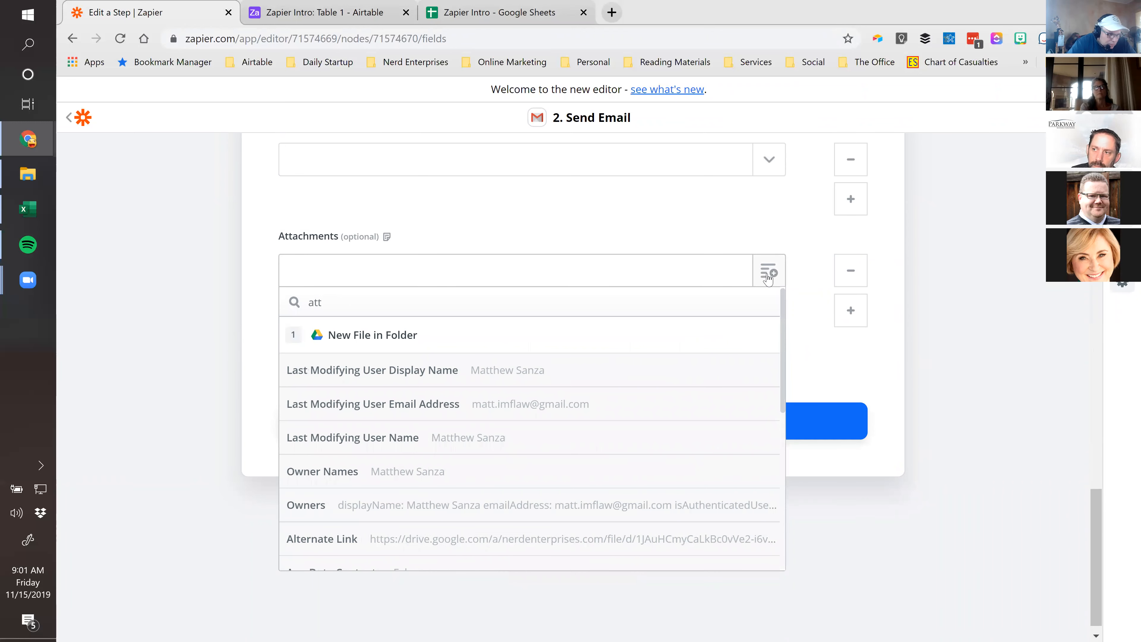
pyautogui.write('ach')
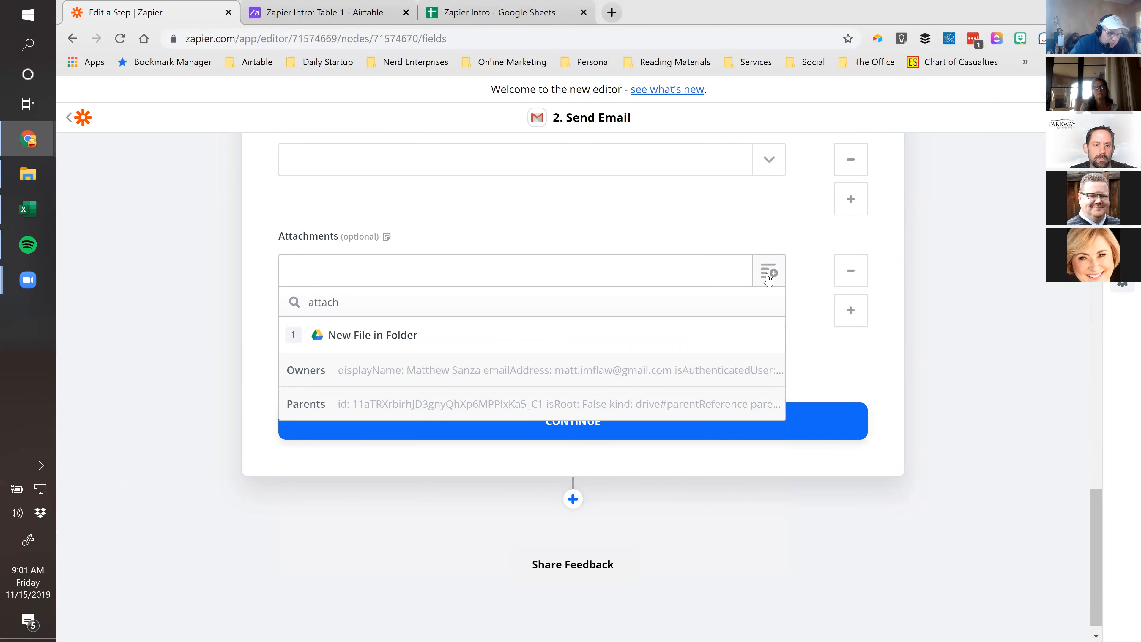
pyautogui.press('BackSpace')
pyautogui.press('BackSpace')
pyautogui.press('BackSpace')
pyautogui.press('BackSpace')
pyautogui.press('BackSpace')
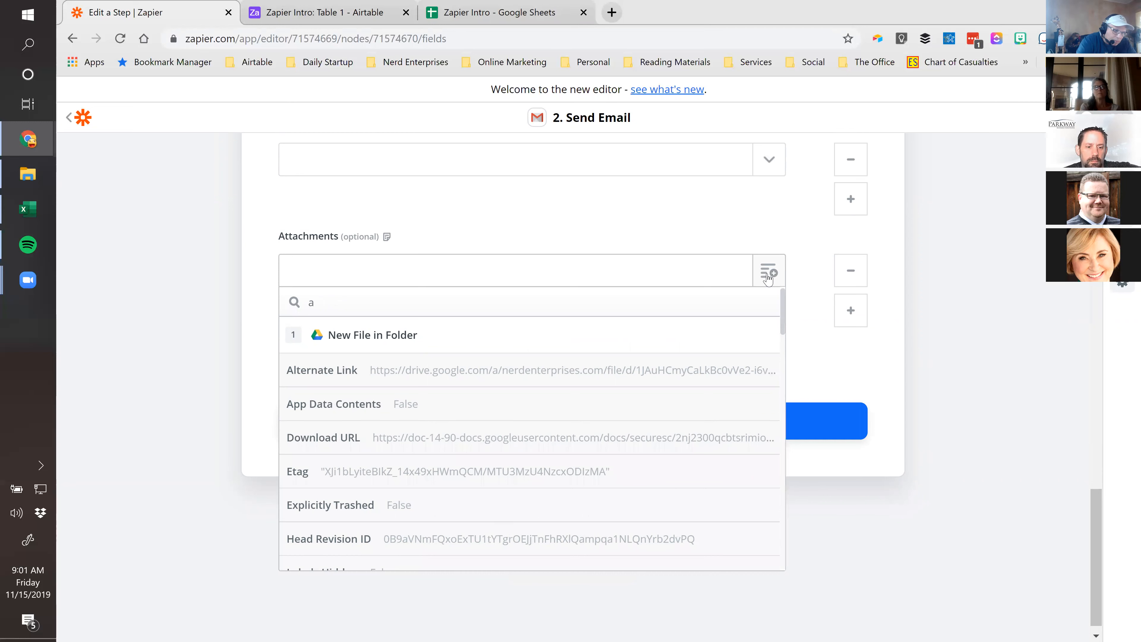
pyautogui.press('BackSpace')
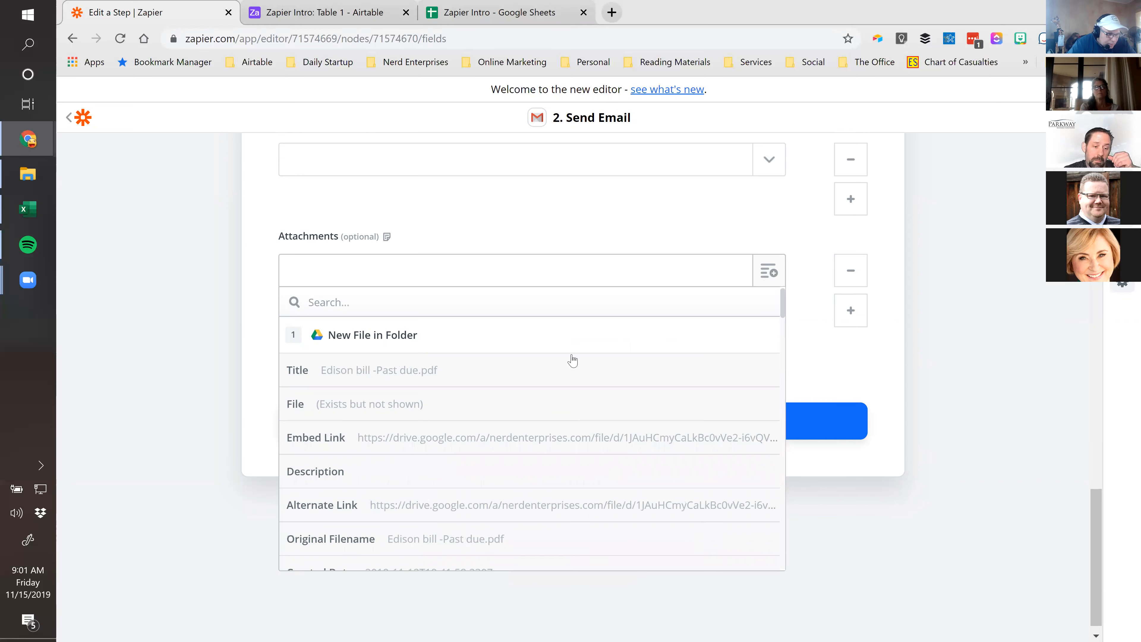
pyautogui.click(350, 407)
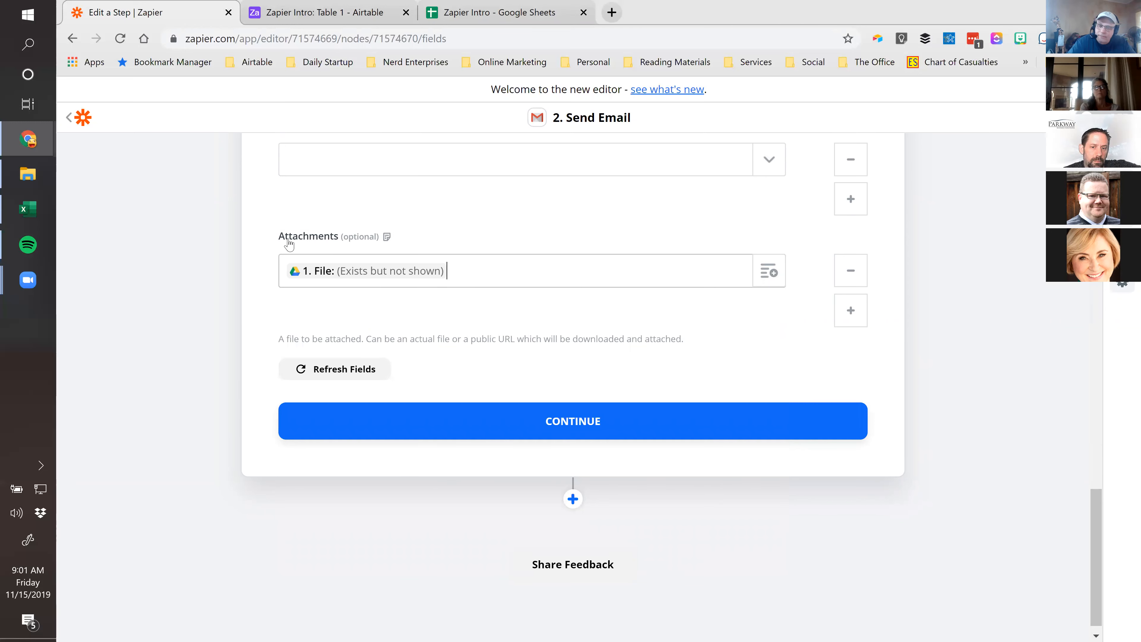
pyautogui.click(579, 430)
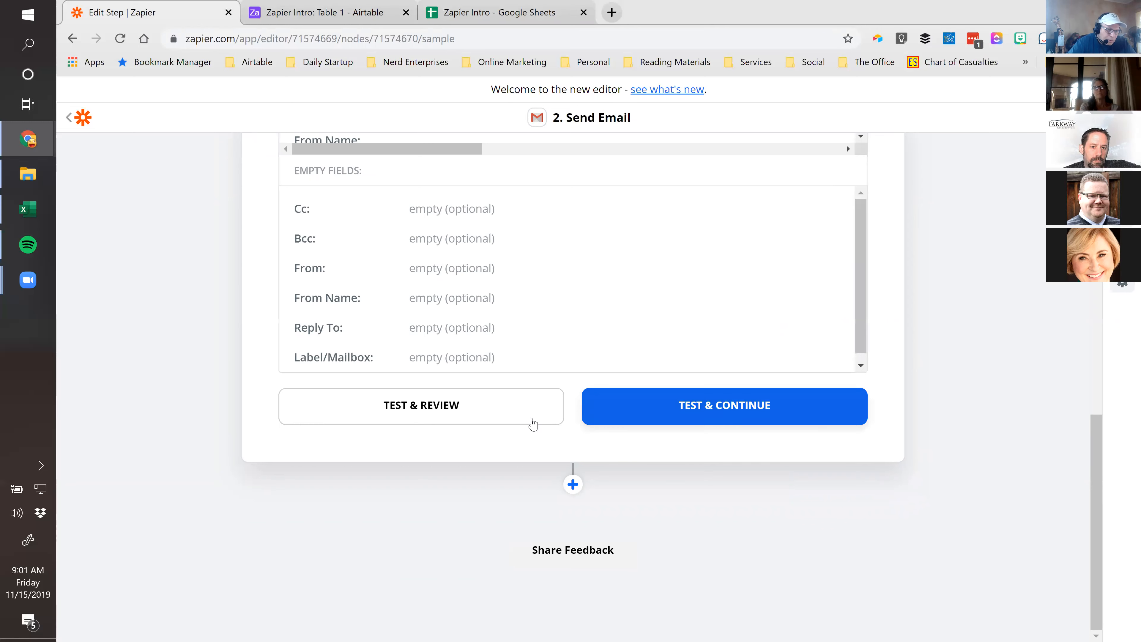
# Send a test email, switch the zap on, and go back to the ZIWS Demo Folder
pyautogui.click(398, 407)
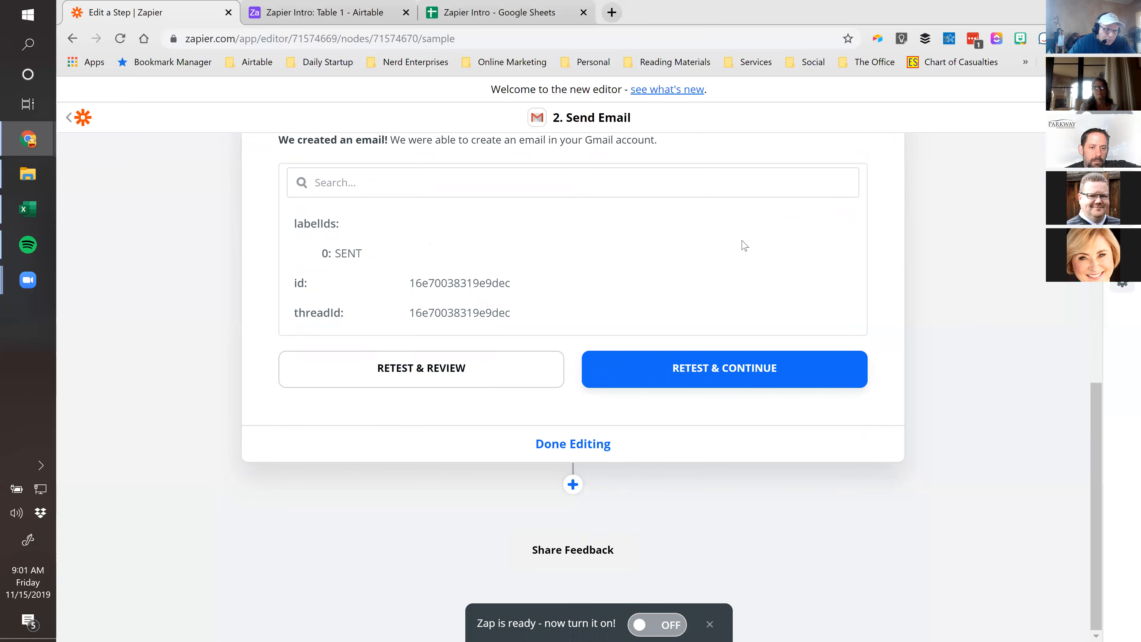
pyautogui.scroll(3, 977, 299)
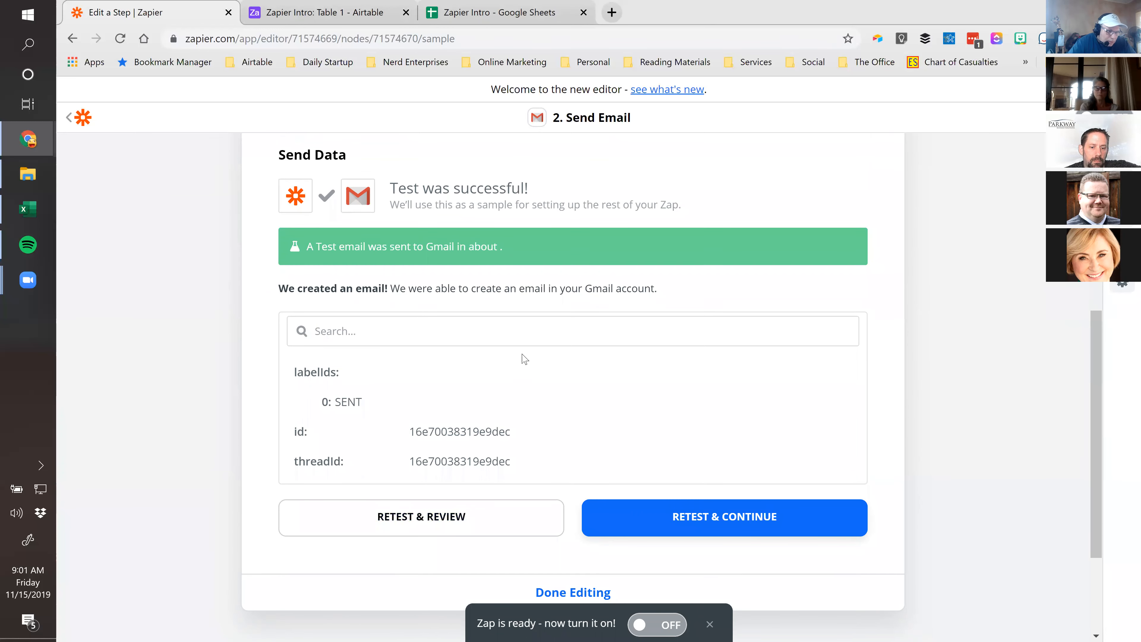
pyautogui.scroll(-3, 516, 373)
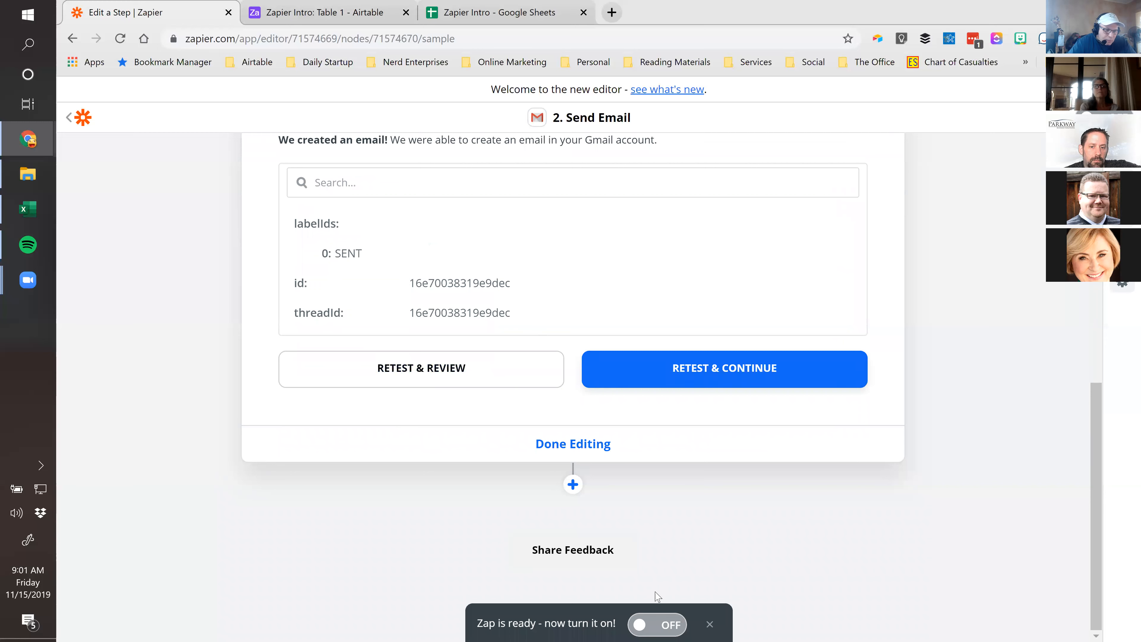
pyautogui.click(662, 628)
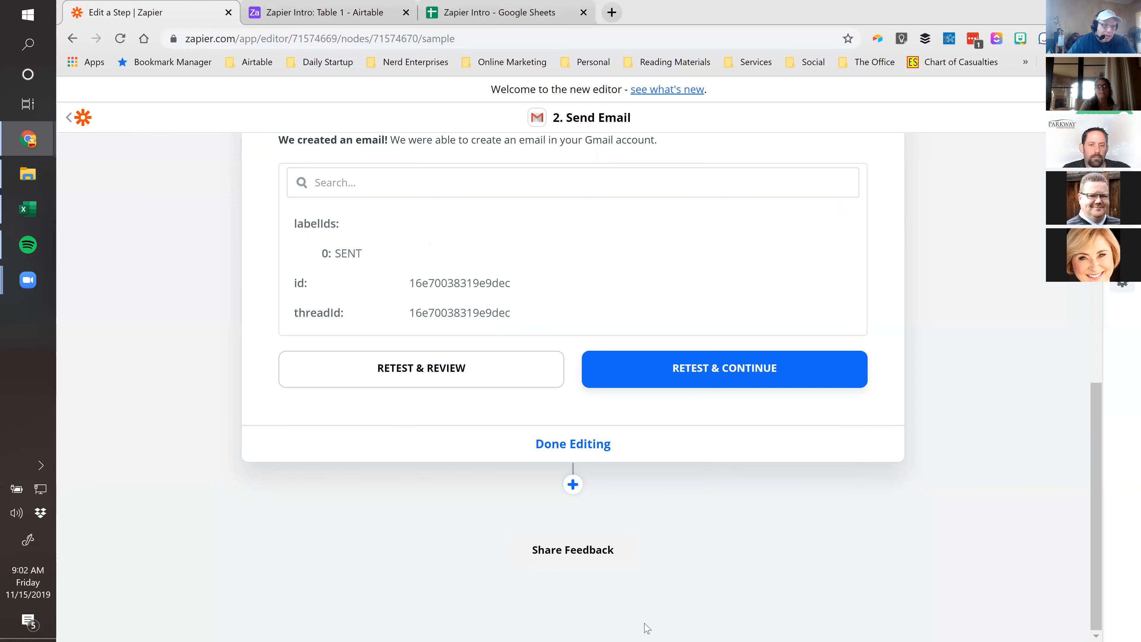
pyautogui.click(71, 118)
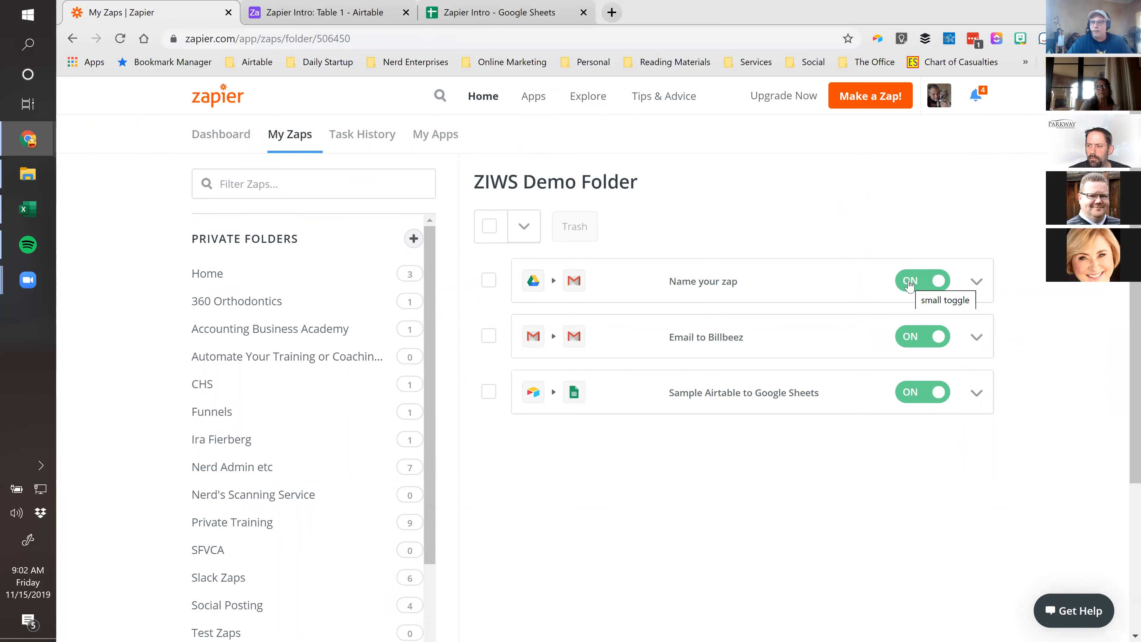
# Switch off the 'Name your zap' row's toggle in ZIWS Demo Folder
pyautogui.click(909, 282)
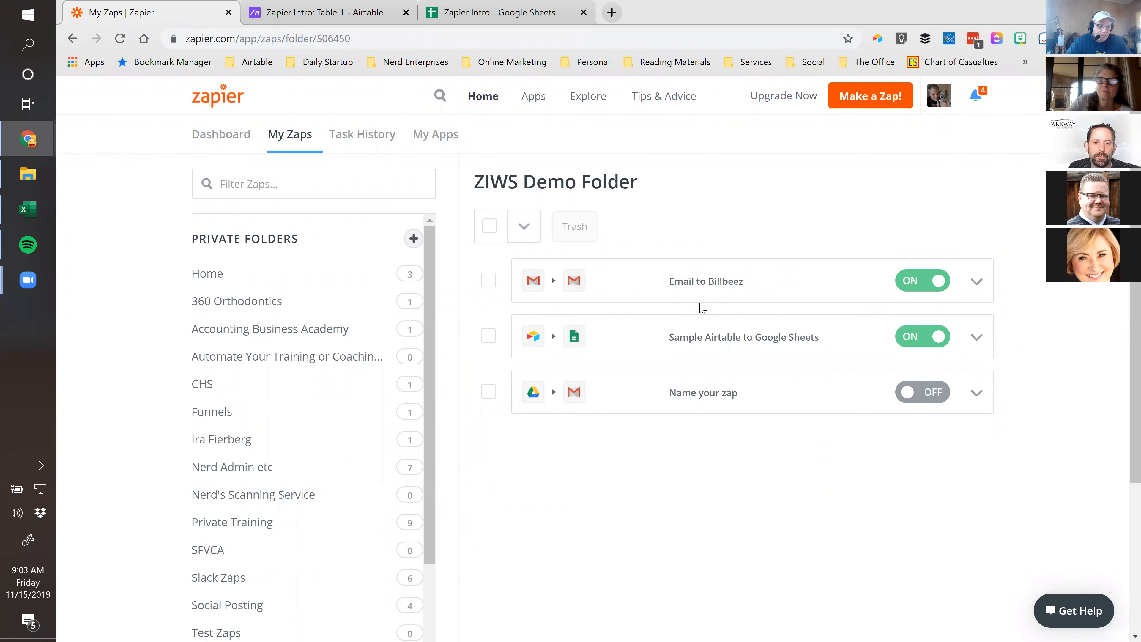
# Copy the Email to Billbeez zap and open 'Copy: Email to Billbeez' in the editor
pyautogui.click(977, 285)
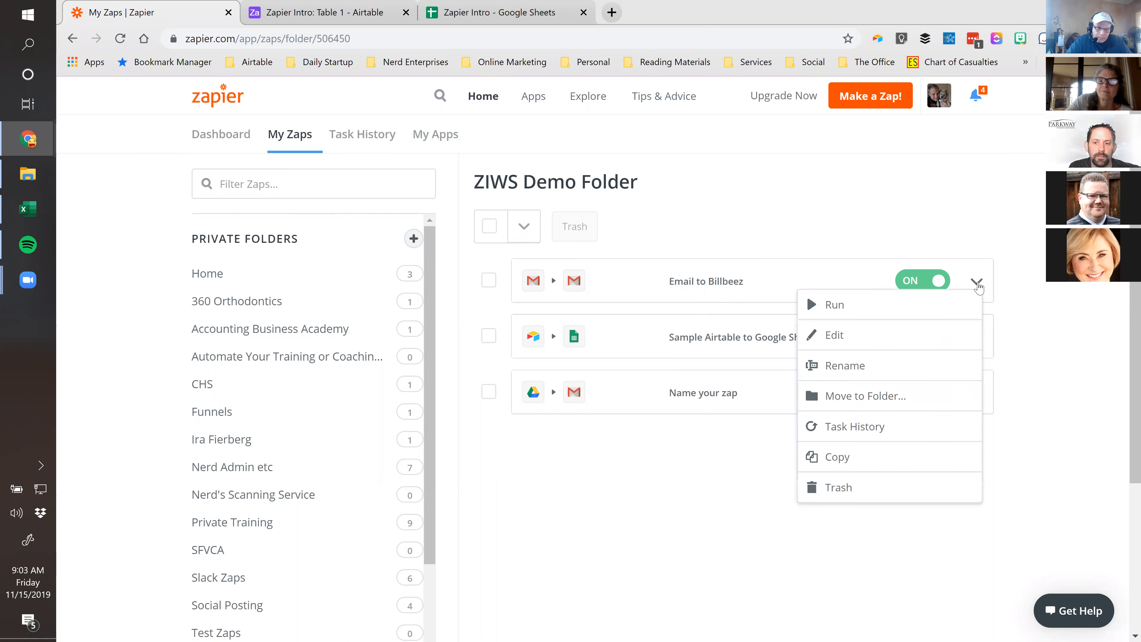
pyautogui.click(838, 458)
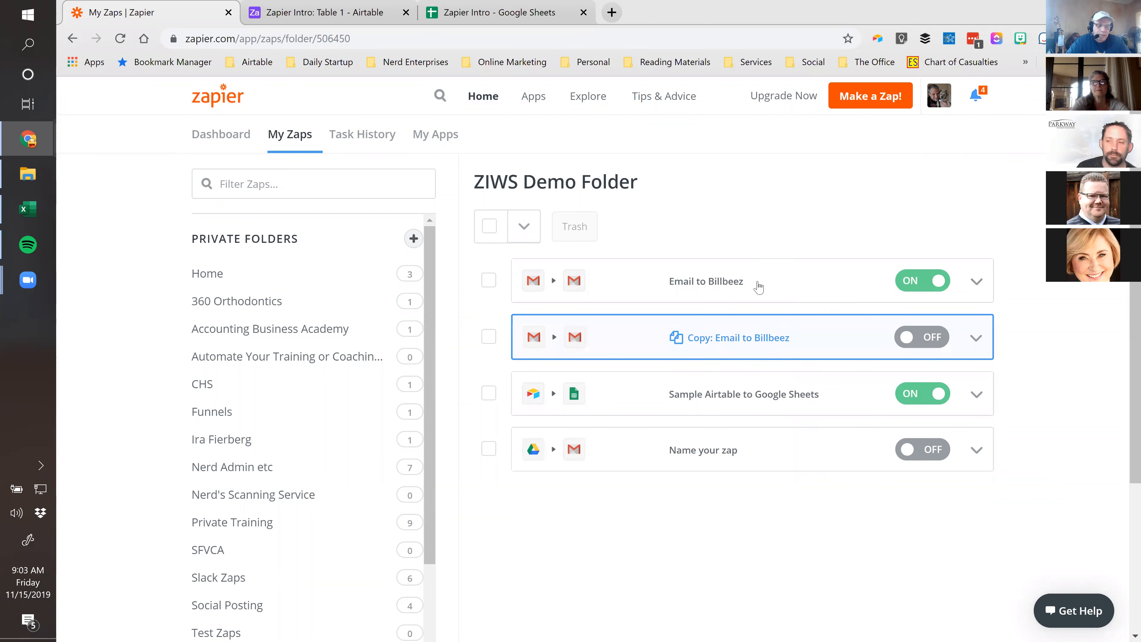
pyautogui.click(739, 338)
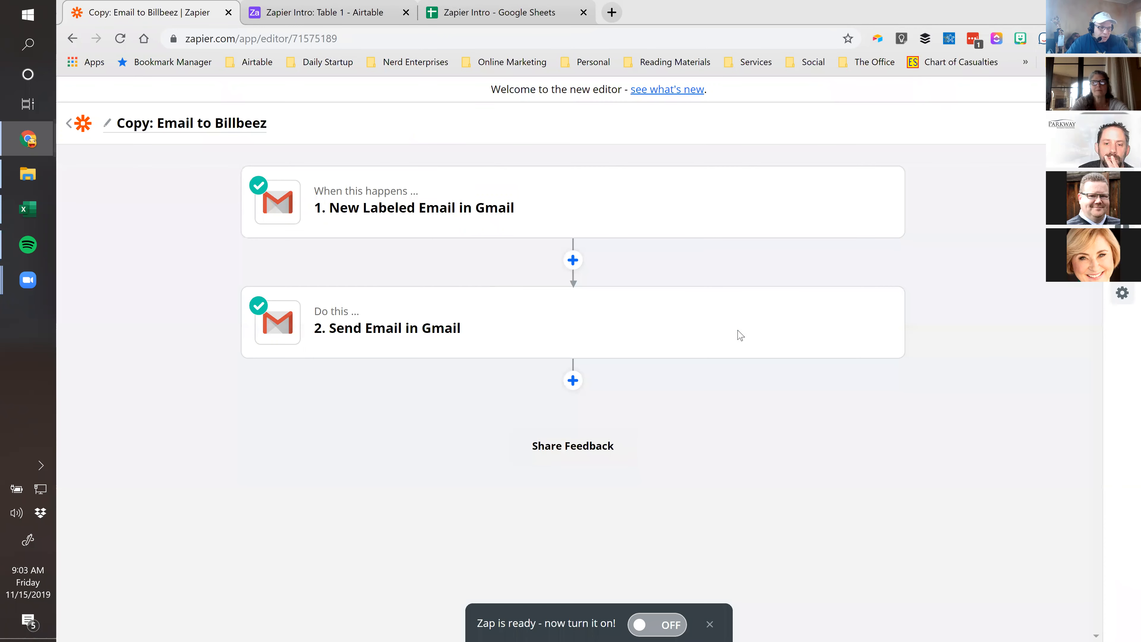
# Check which Gmail label the copied zap's trigger watches
pyautogui.click(450, 208)
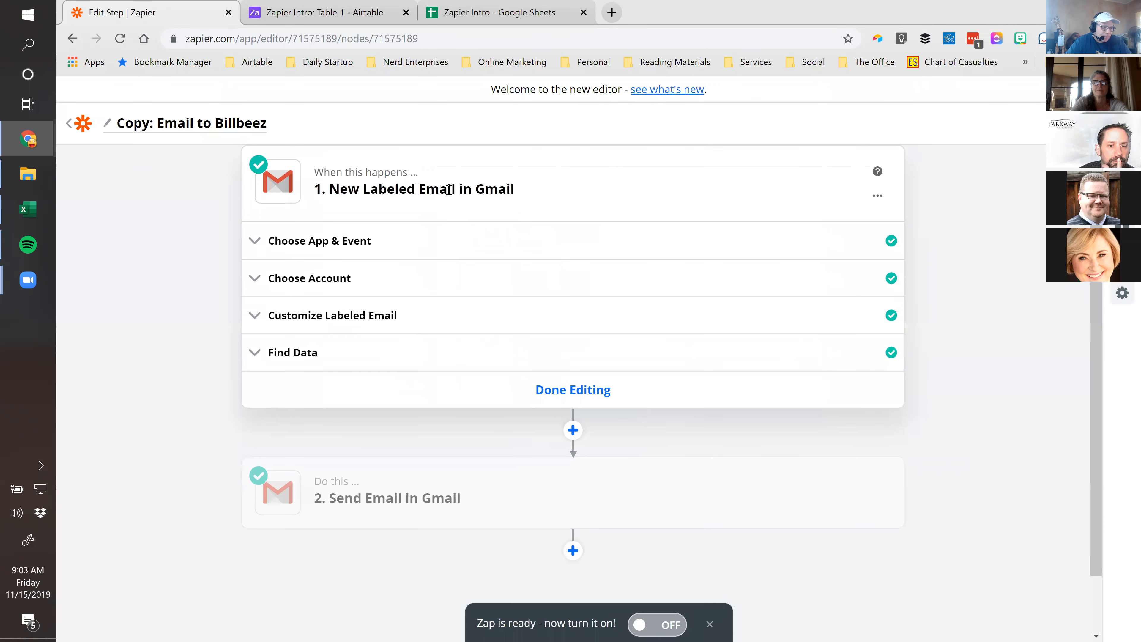
pyautogui.click(316, 318)
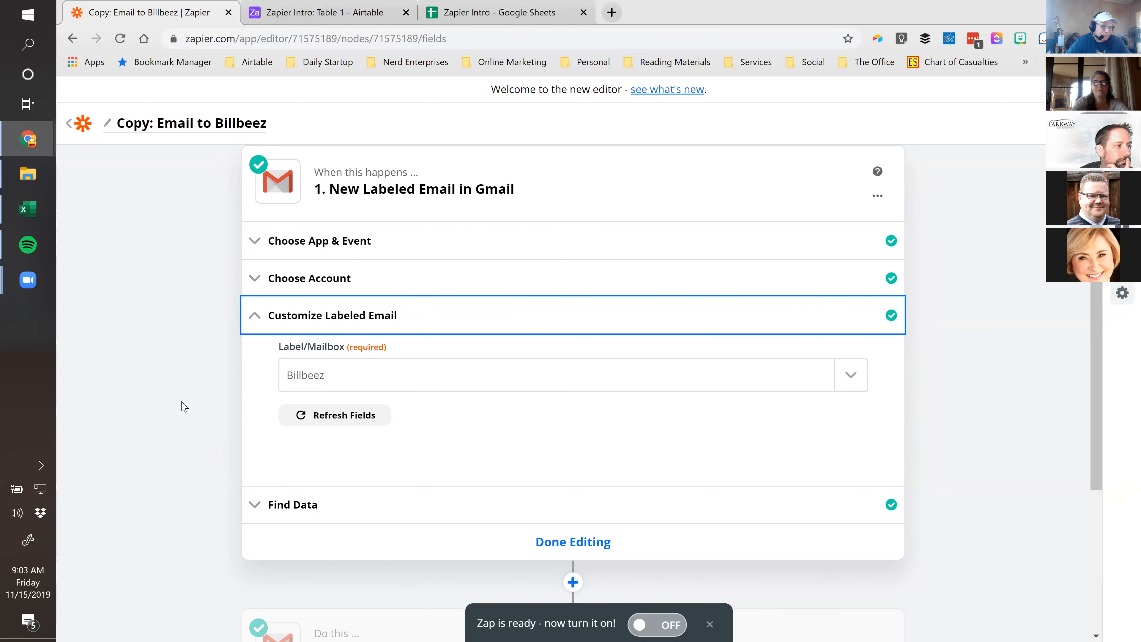
pyautogui.scroll(-5, 185, 407)
pyautogui.scroll(4, 199, 426)
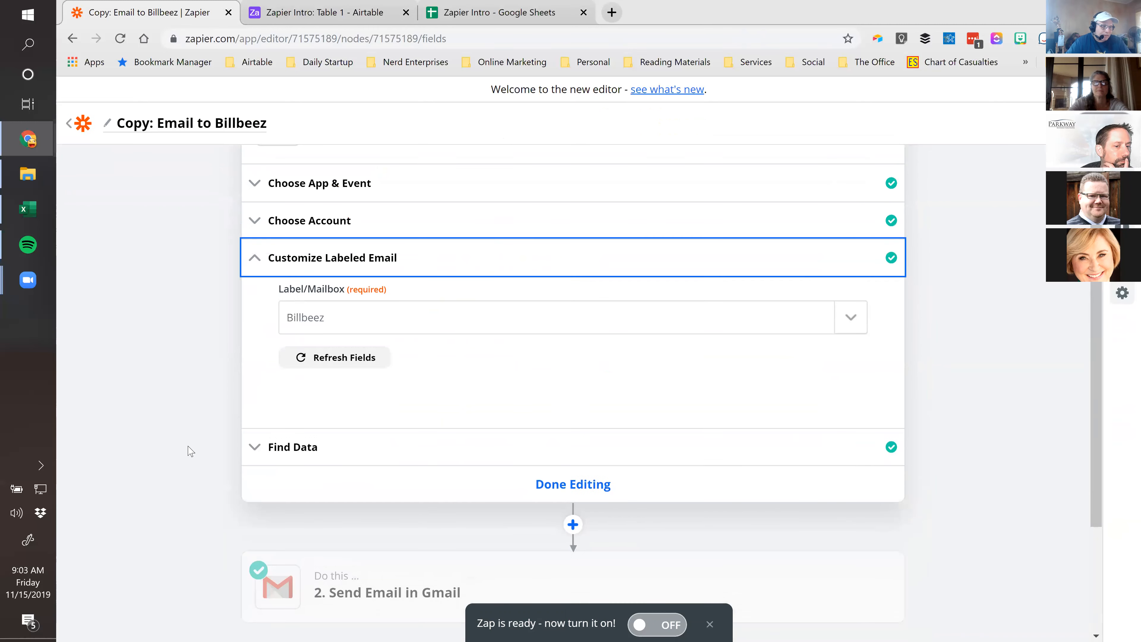
pyautogui.scroll(-4, 187, 452)
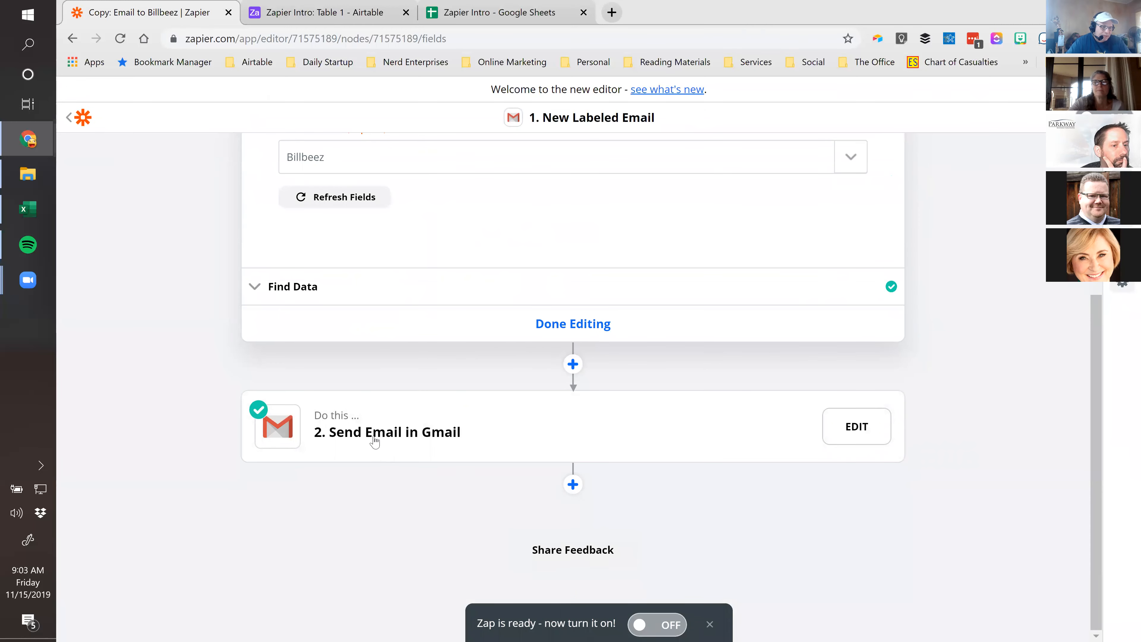
# Review the Send Email step's To recipient, then move the NerdEnterprises checkout tab into this window
pyautogui.click(374, 442)
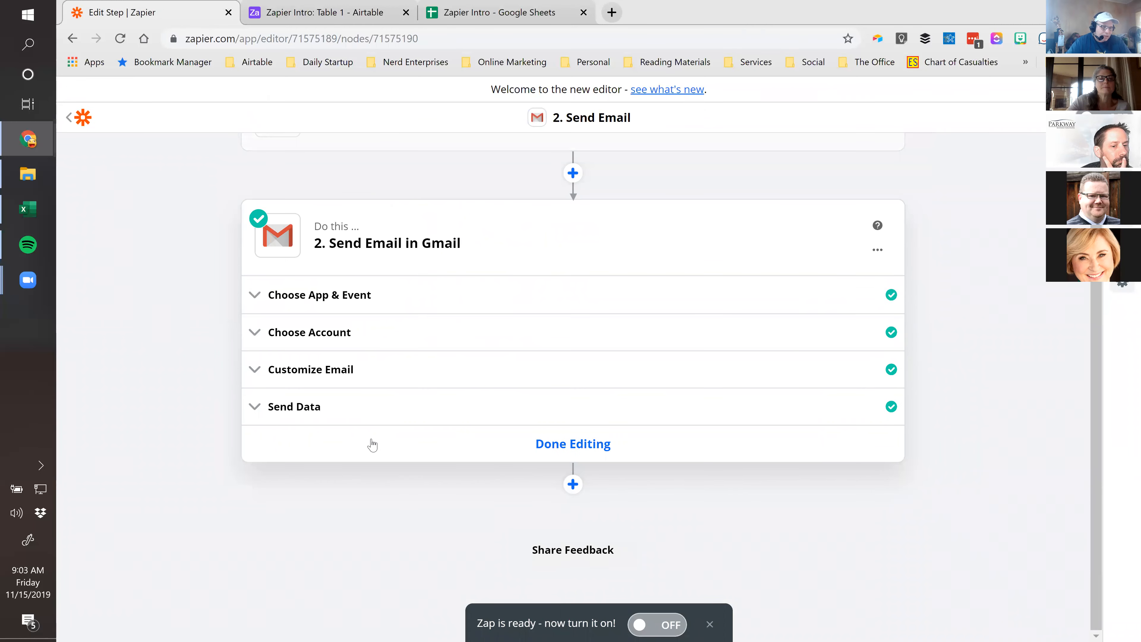
pyautogui.click(334, 379)
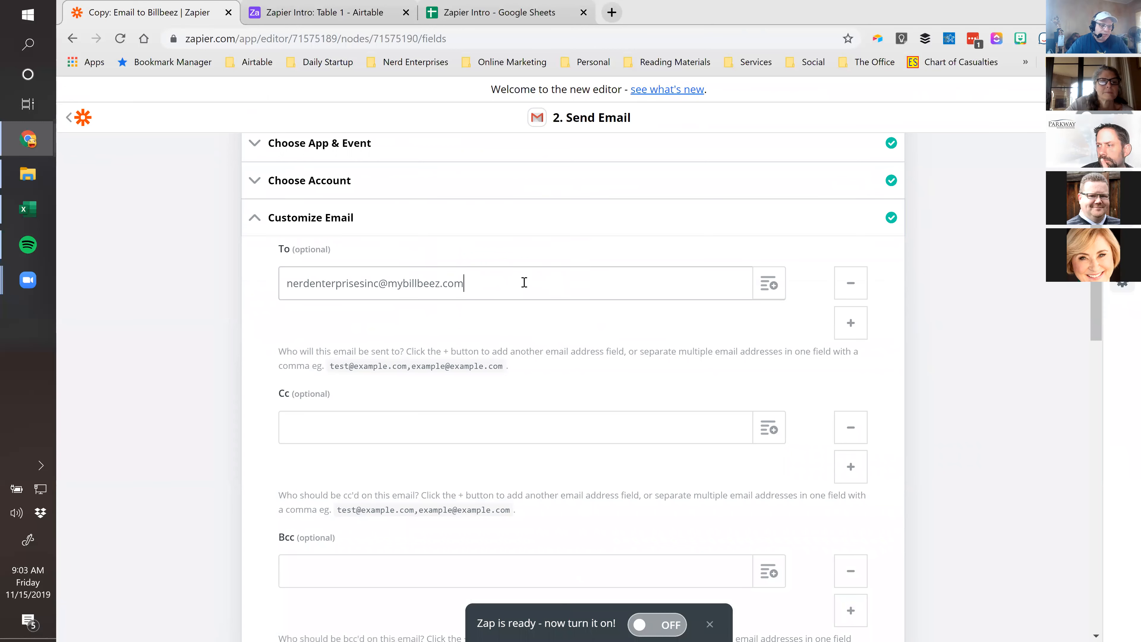
pyautogui.moveTo(525, 283); pyautogui.dragTo(243, 296)
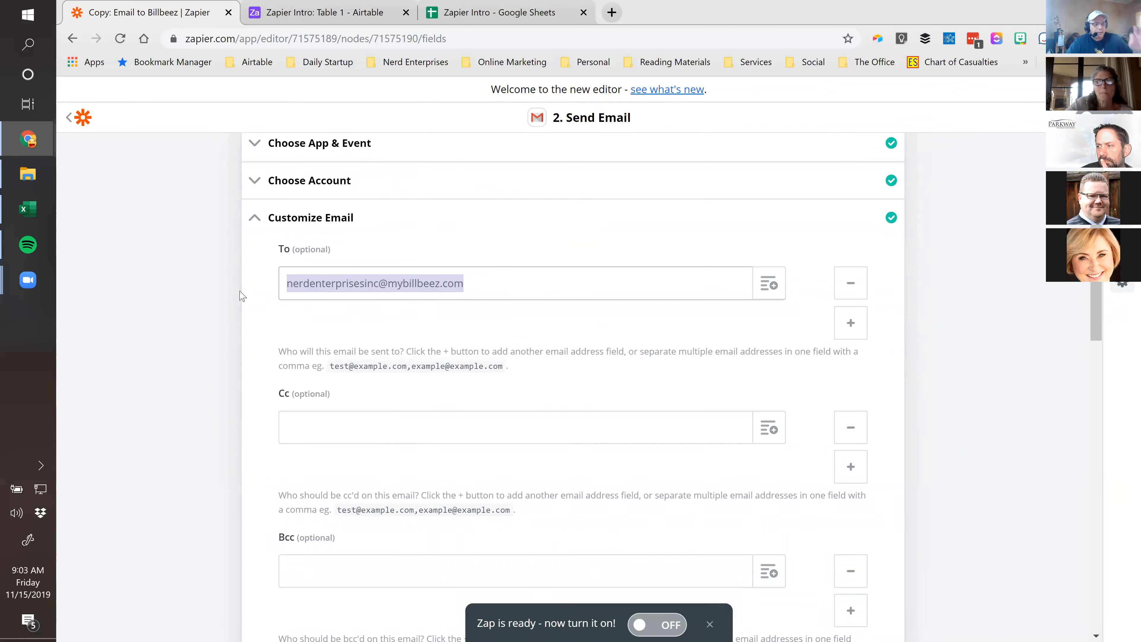
pyautogui.scroll(5, 245, 301)
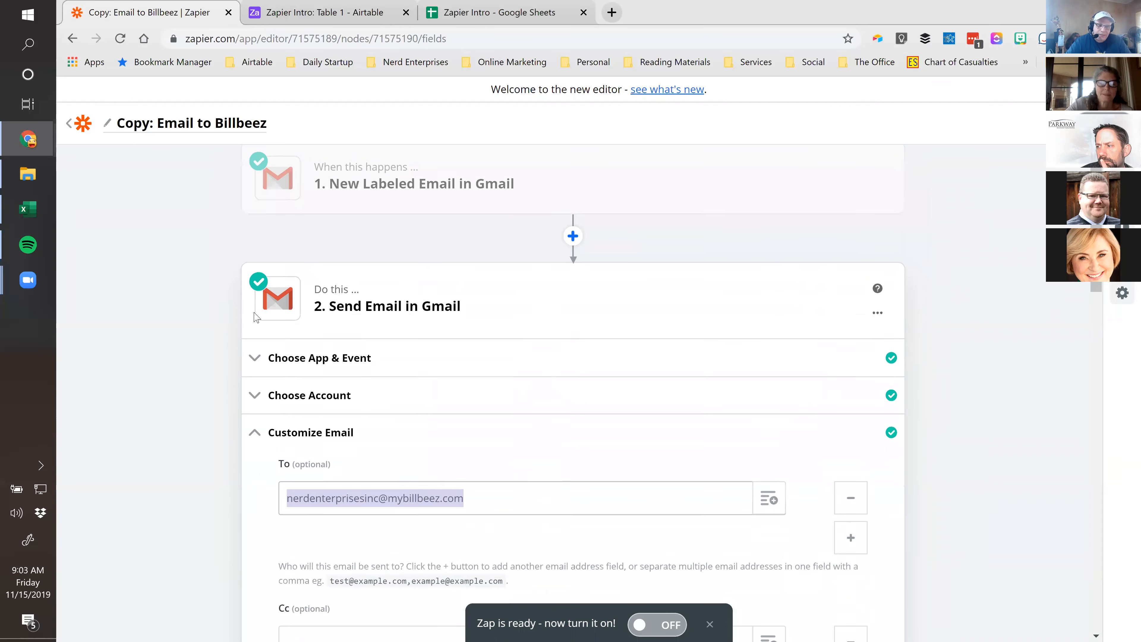
pyautogui.scroll(-5, 186, 161)
pyautogui.scroll(5, 186, 160)
pyautogui.scroll(-1, 189, 120)
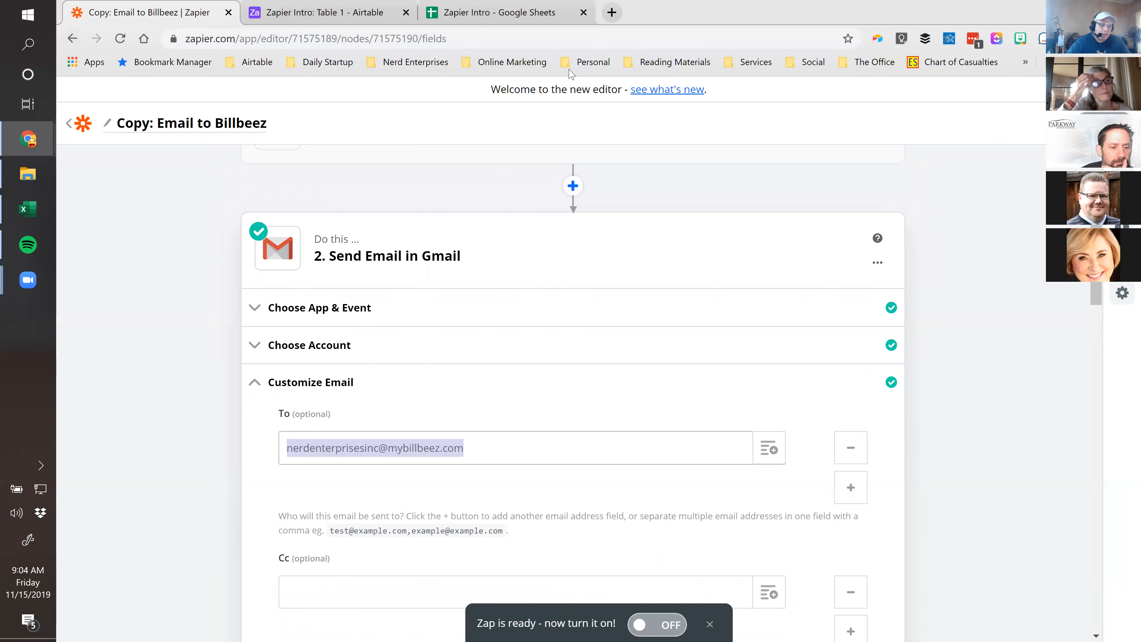
pyautogui.click(72, 39)
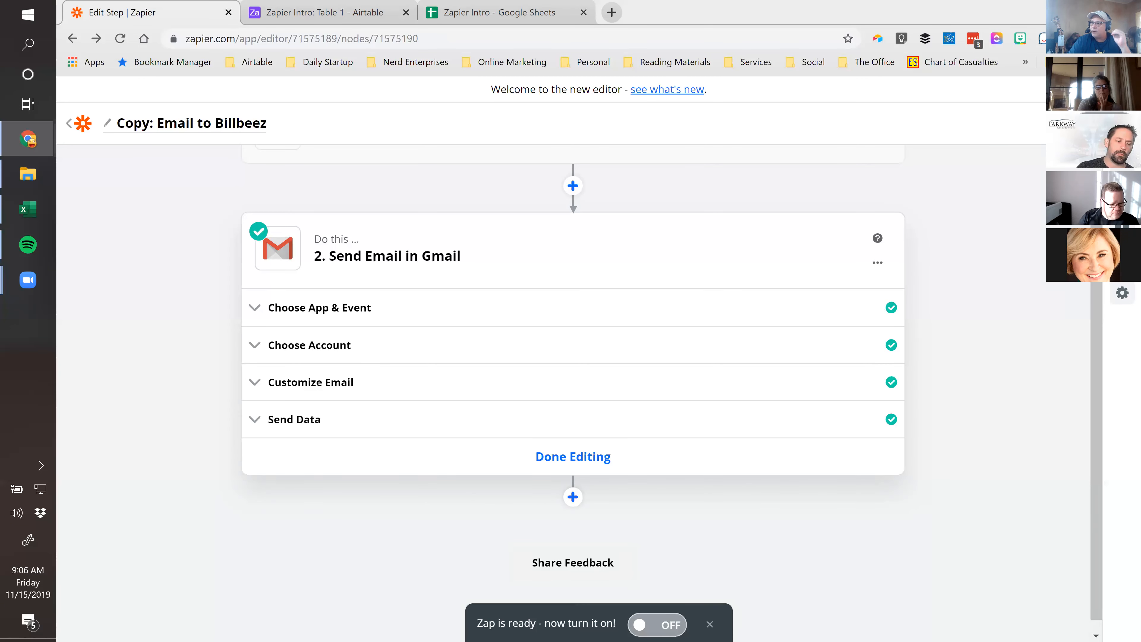
pyautogui.moveTo(837, 150); pyautogui.dragTo(599, 11)
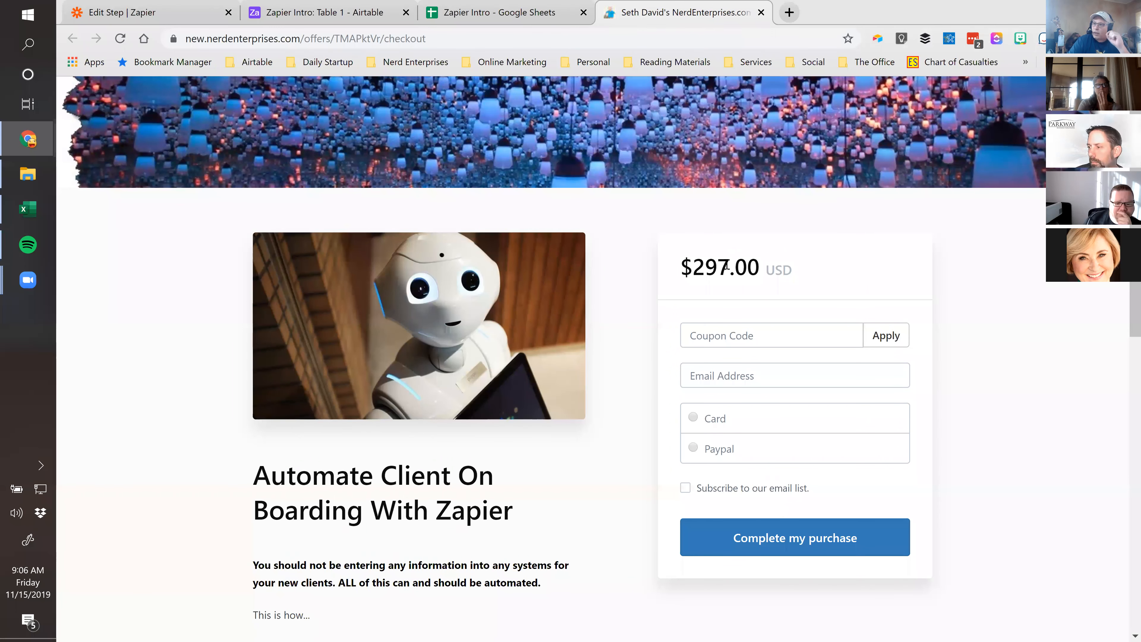
# Scroll the checkout page and highlight parts of the Step 1 and Step 2 lines
pyautogui.click(717, 337)
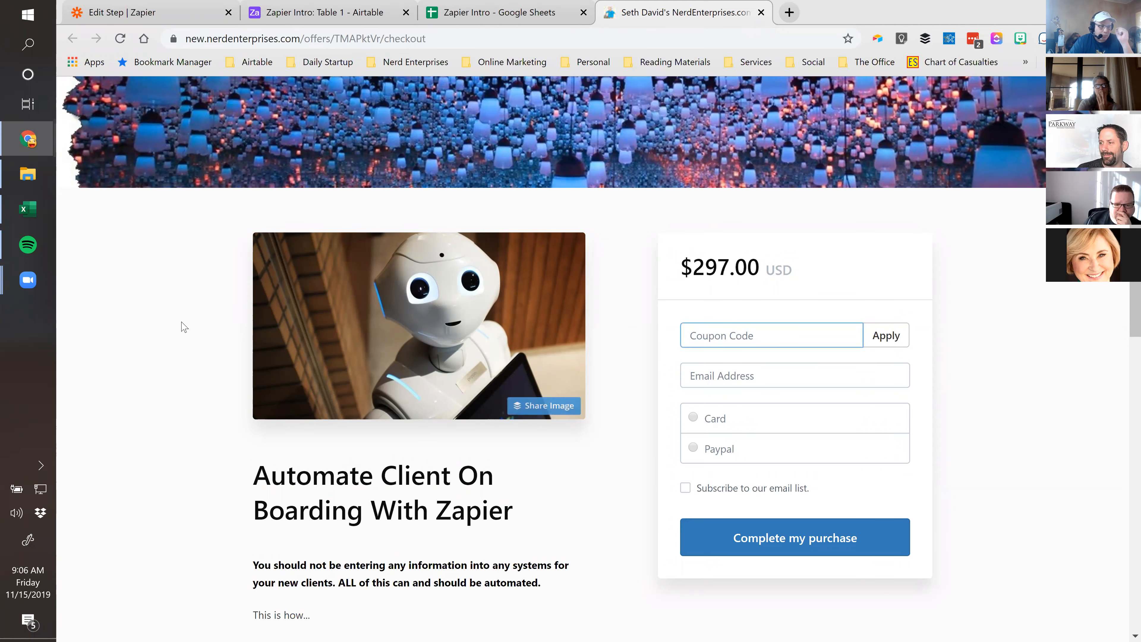
pyautogui.scroll(-5, 179, 348)
pyautogui.scroll(-3, 179, 348)
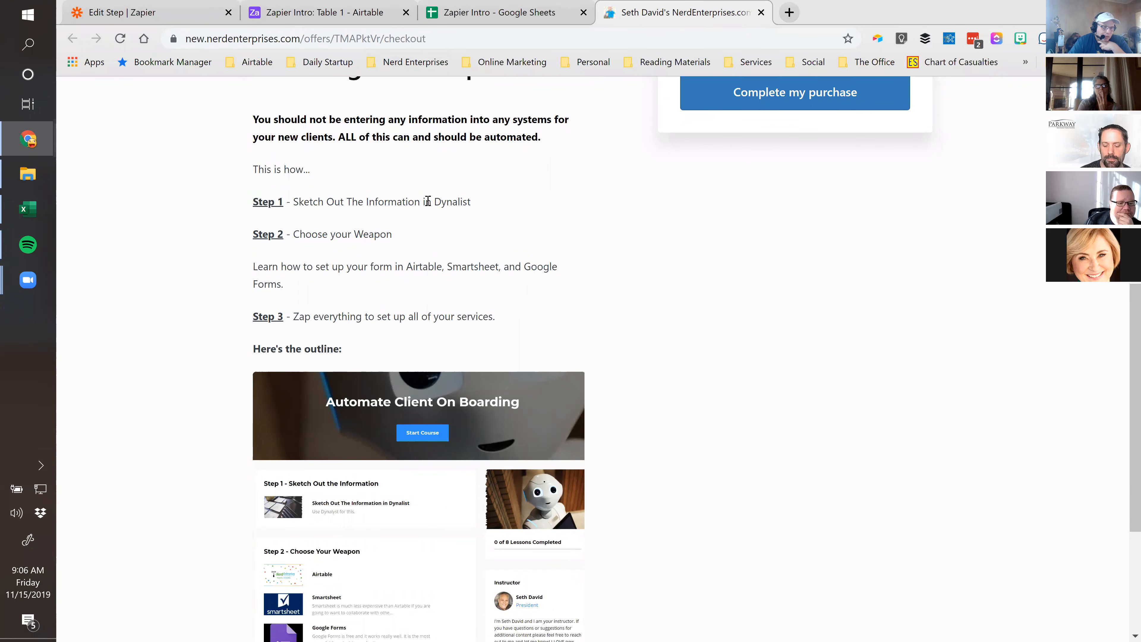
pyautogui.moveTo(347, 201); pyautogui.dragTo(451, 201)
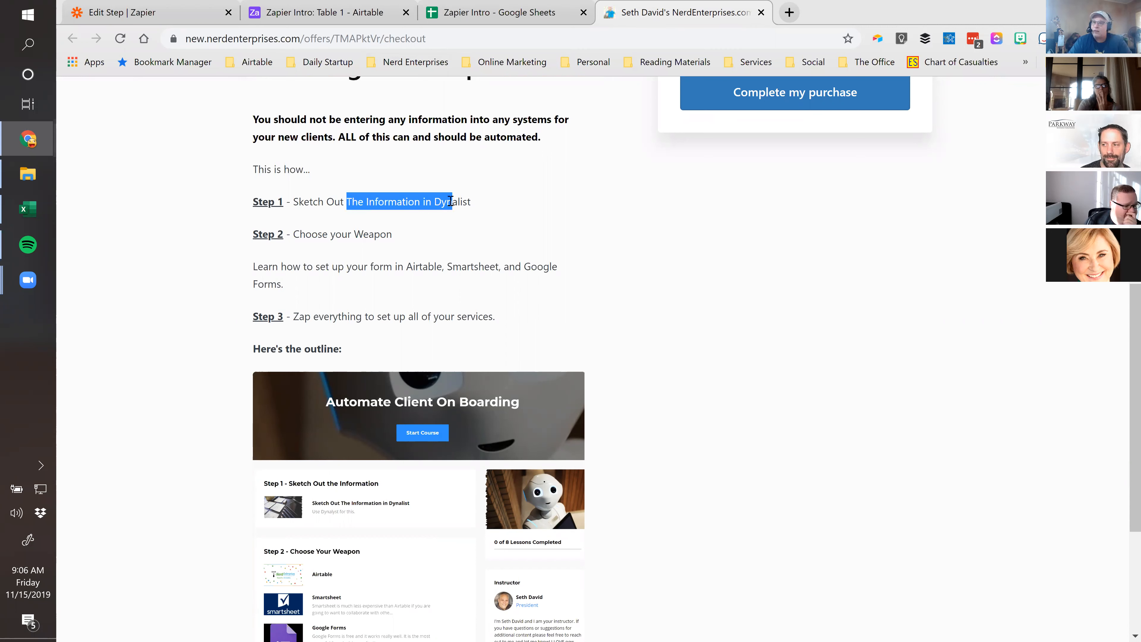
pyautogui.scroll(-1, 451, 201)
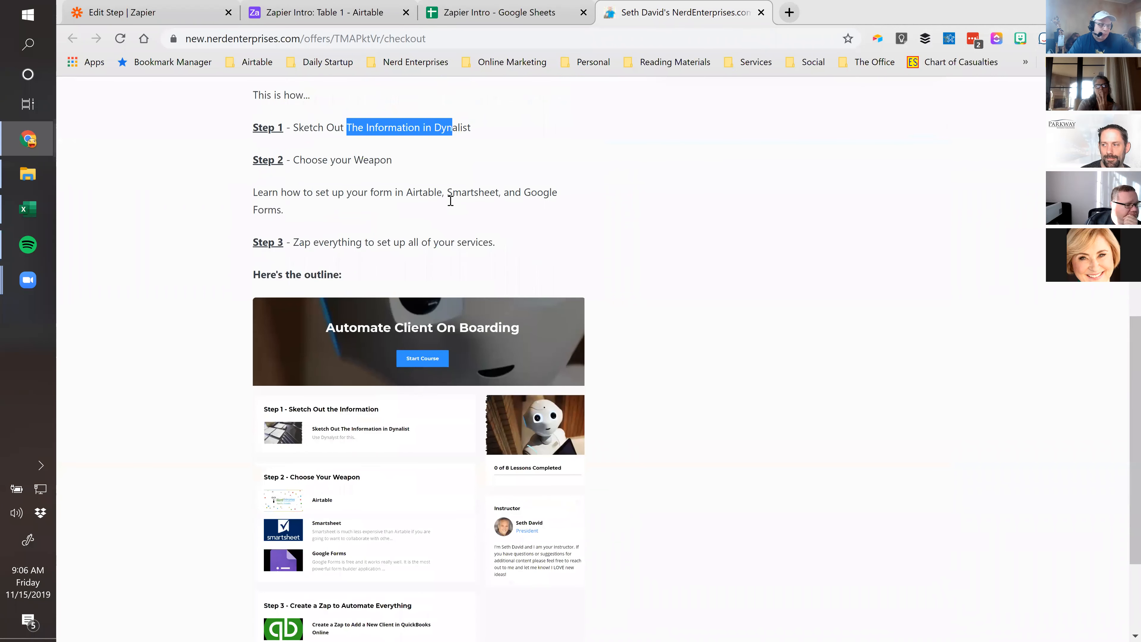
pyautogui.moveTo(318, 161); pyautogui.dragTo(351, 161)
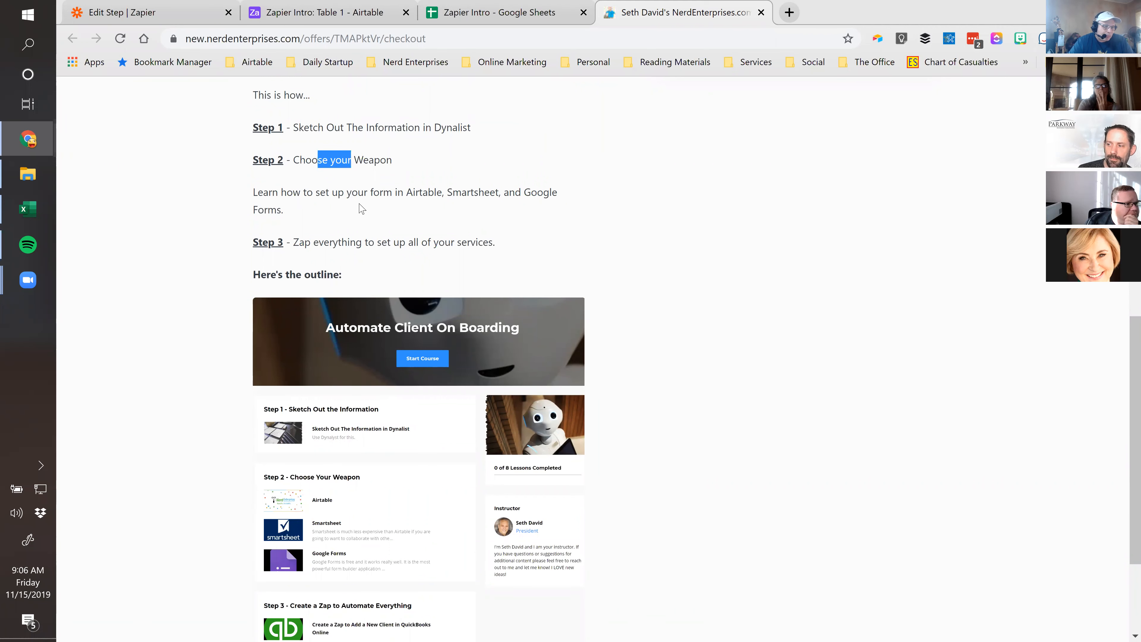
pyautogui.scroll(-1, 358, 207)
pyautogui.scroll(1, 360, 193)
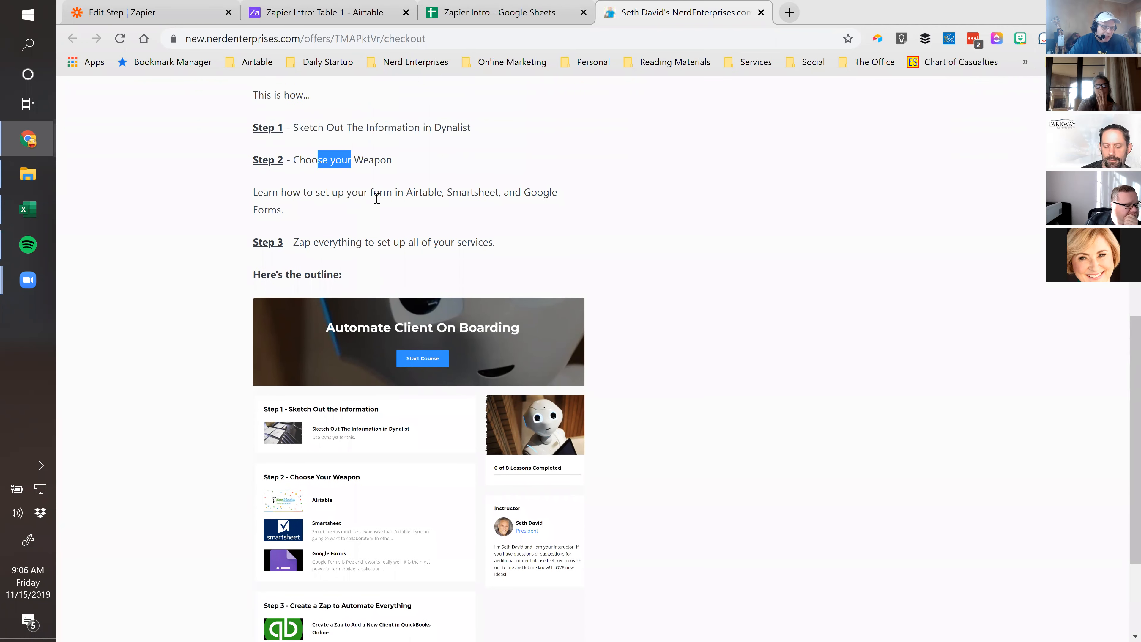
pyautogui.click(296, 215)
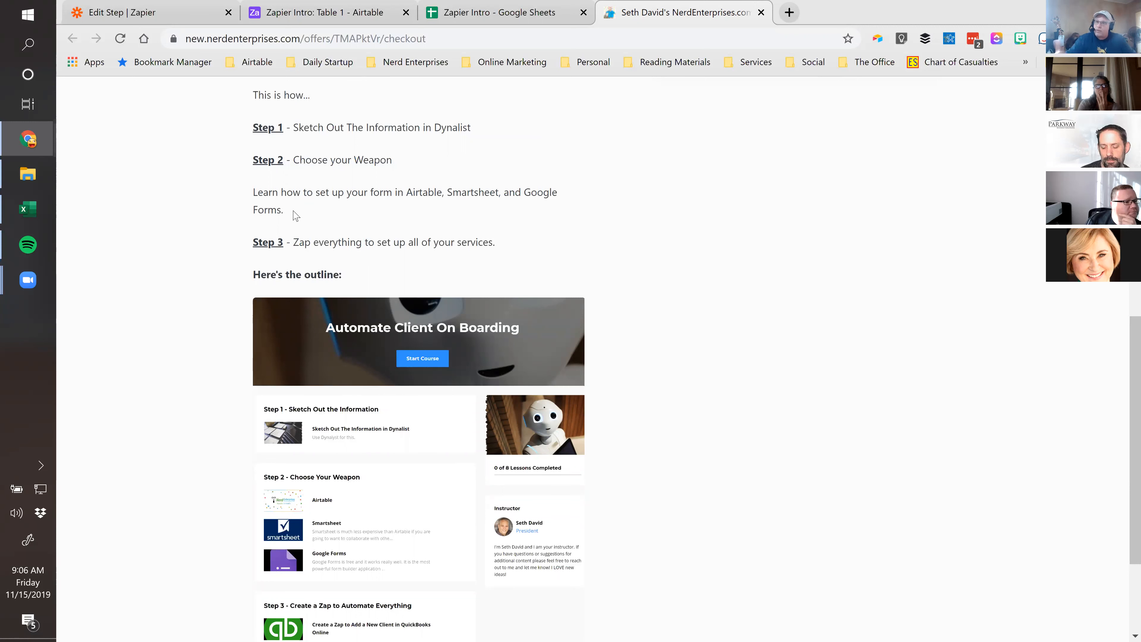
# Highlight the Step 3 'Zap everything' line and scroll to the Automate Client On Boarding outline
pyautogui.moveTo(295, 245); pyautogui.dragTo(503, 251)
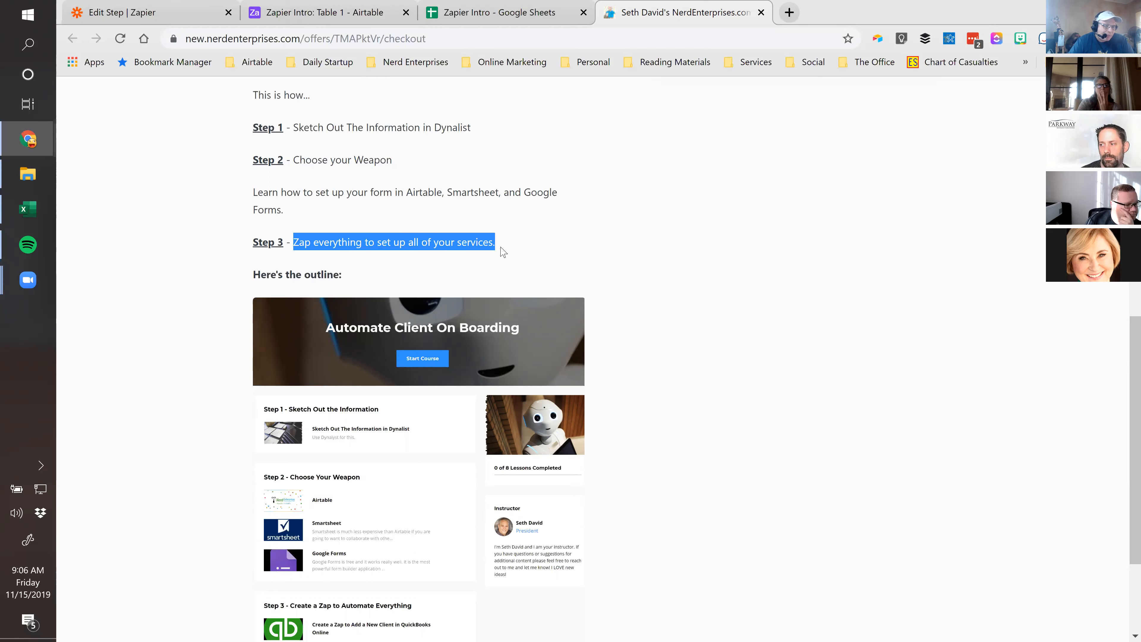
pyautogui.scroll(-3, 493, 249)
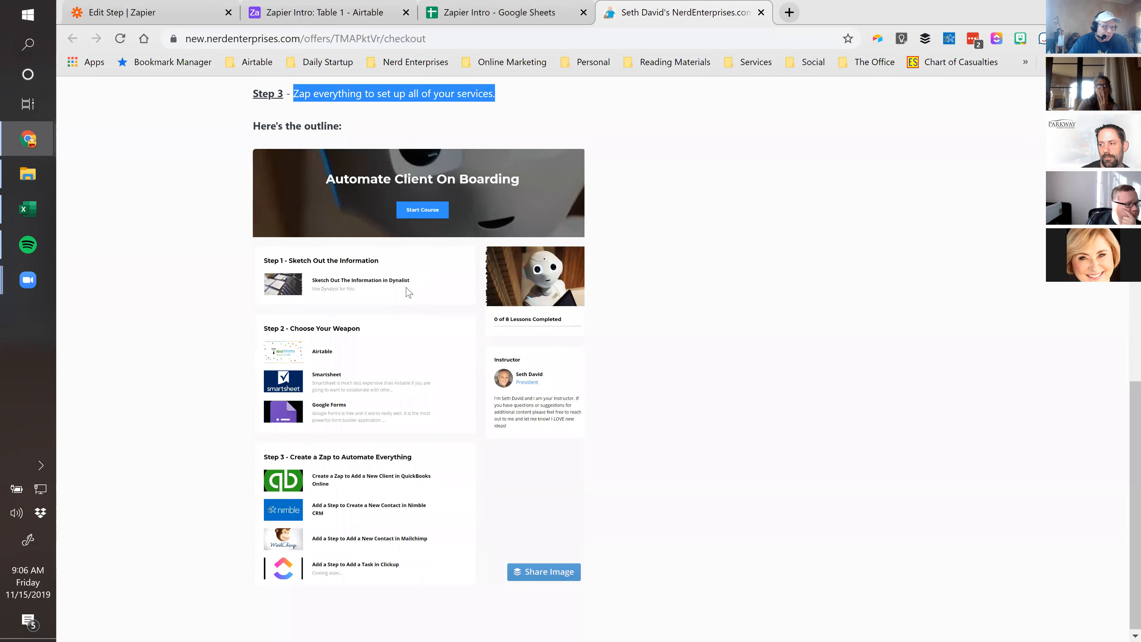
pyautogui.scroll(-1, 422, 359)
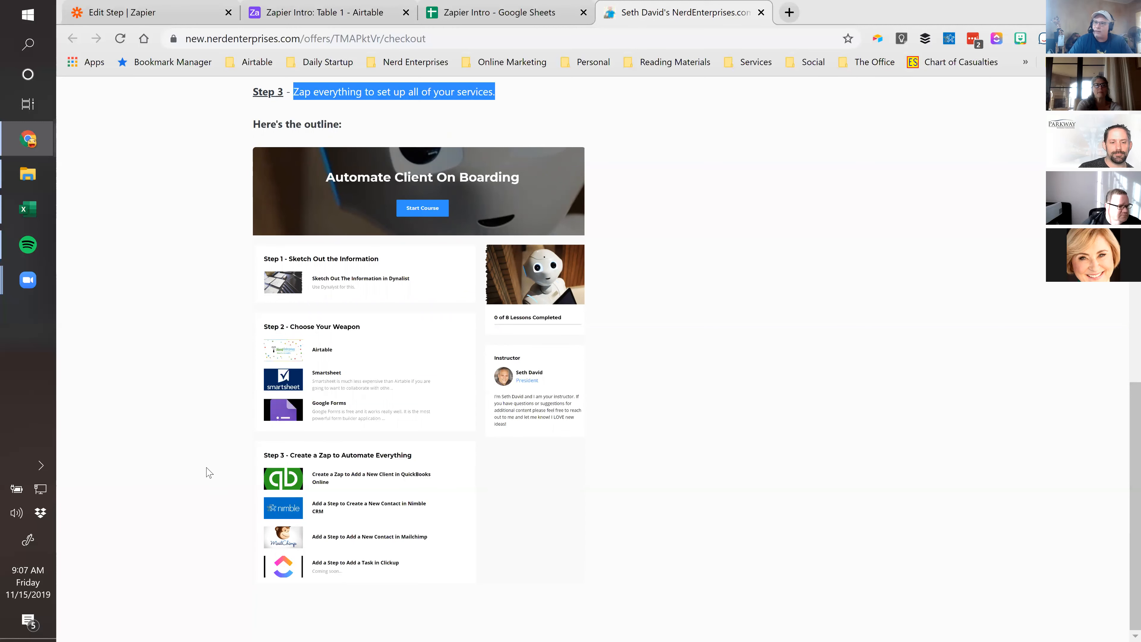
pyautogui.scroll(2, 219, 431)
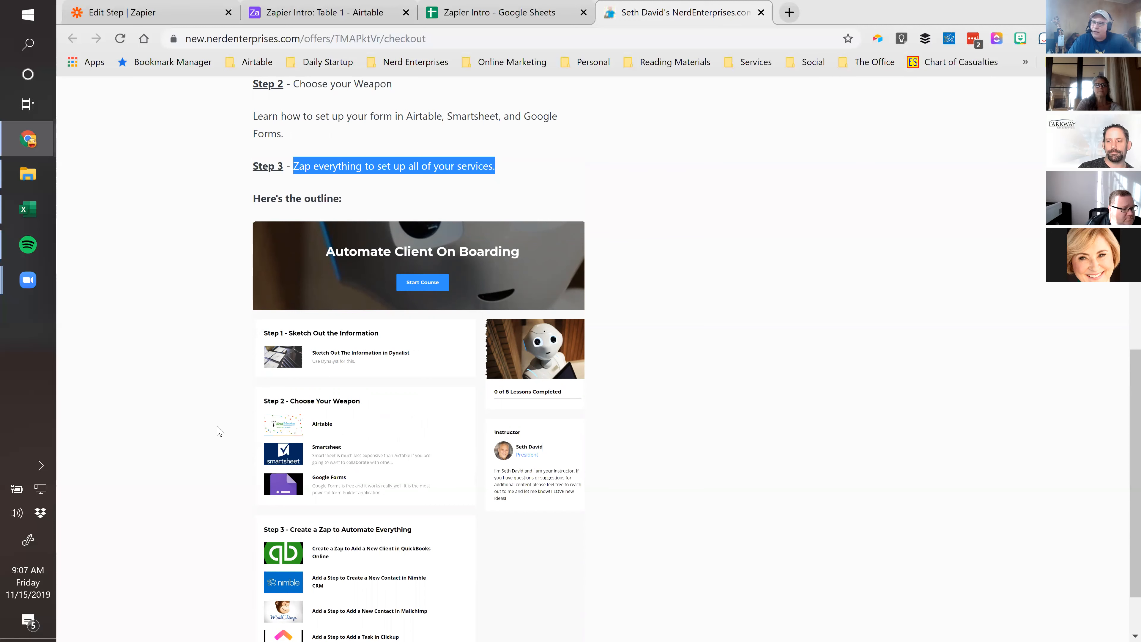
pyautogui.scroll(-2, 213, 448)
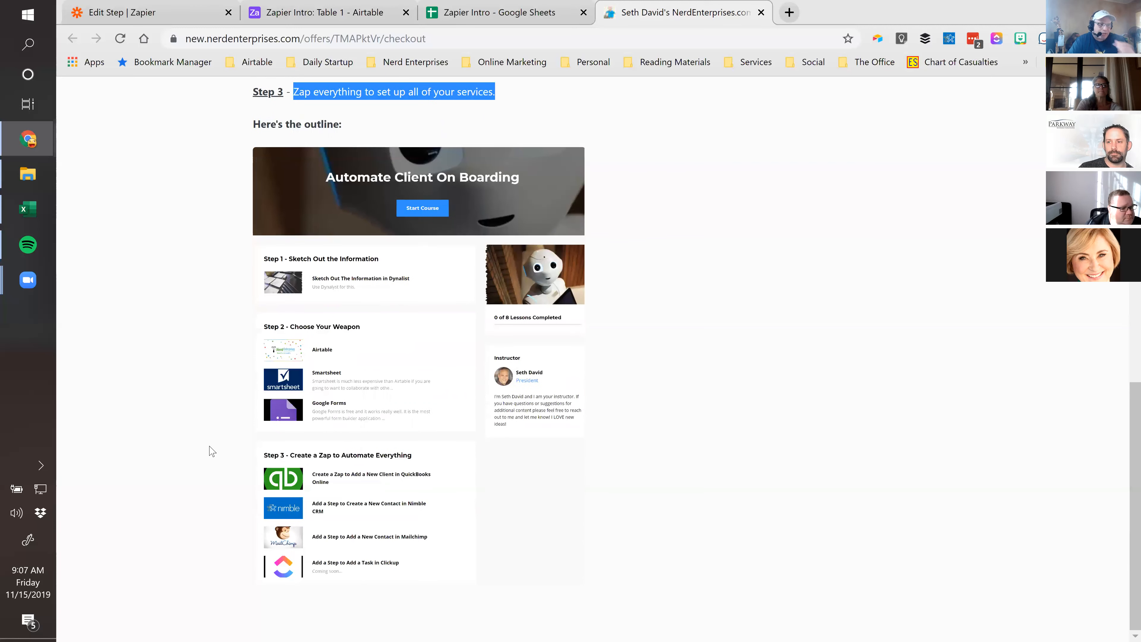